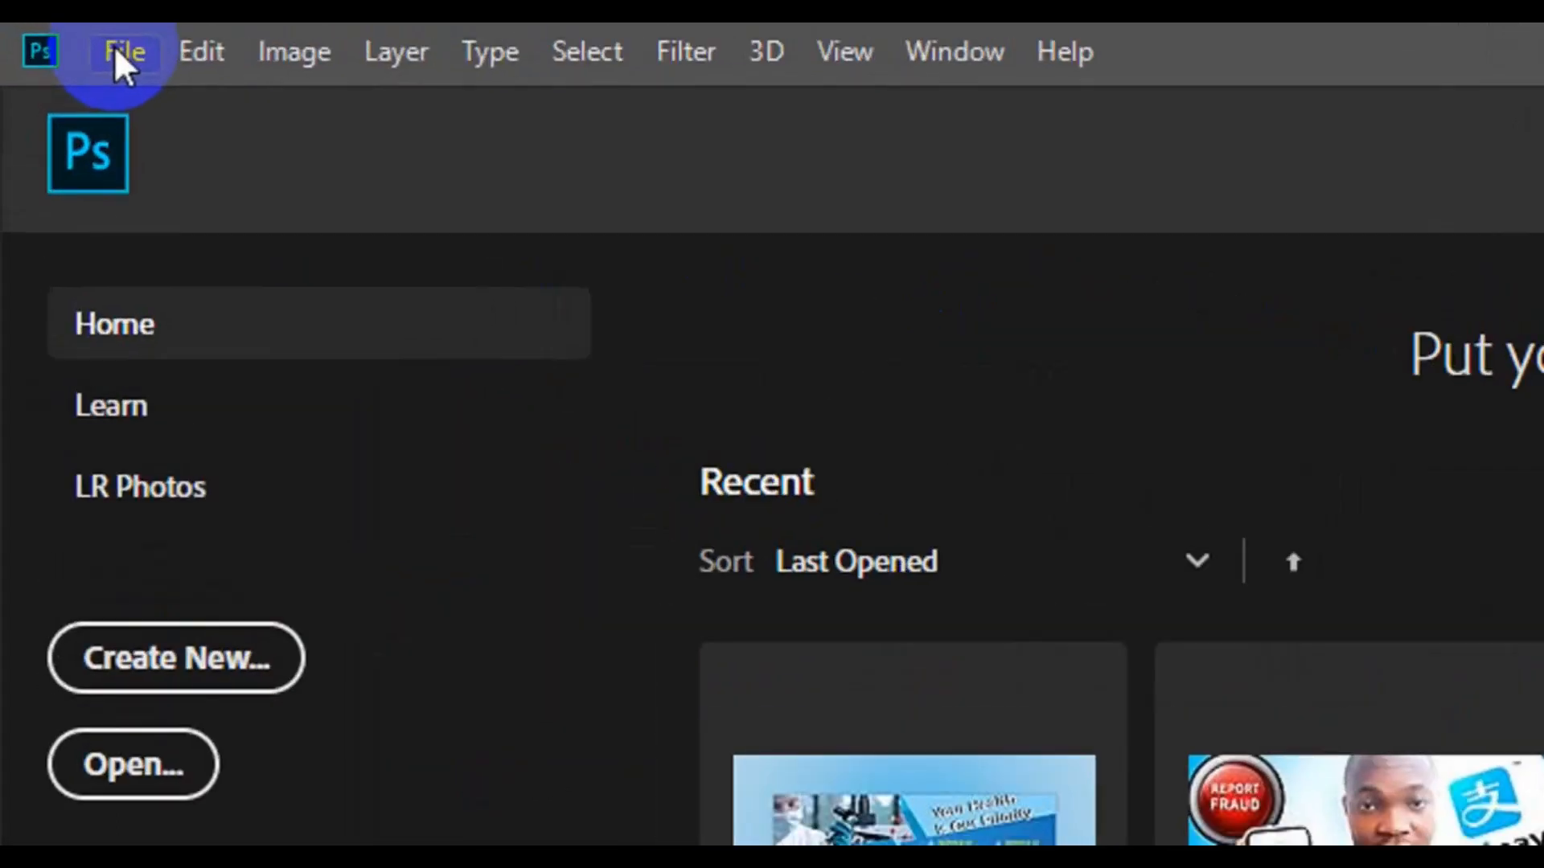
# Step: Start a new document named 'Simple Business card' in inches with width 3.25
pyautogui.click(114, 45)
pyautogui.click(225, 99)
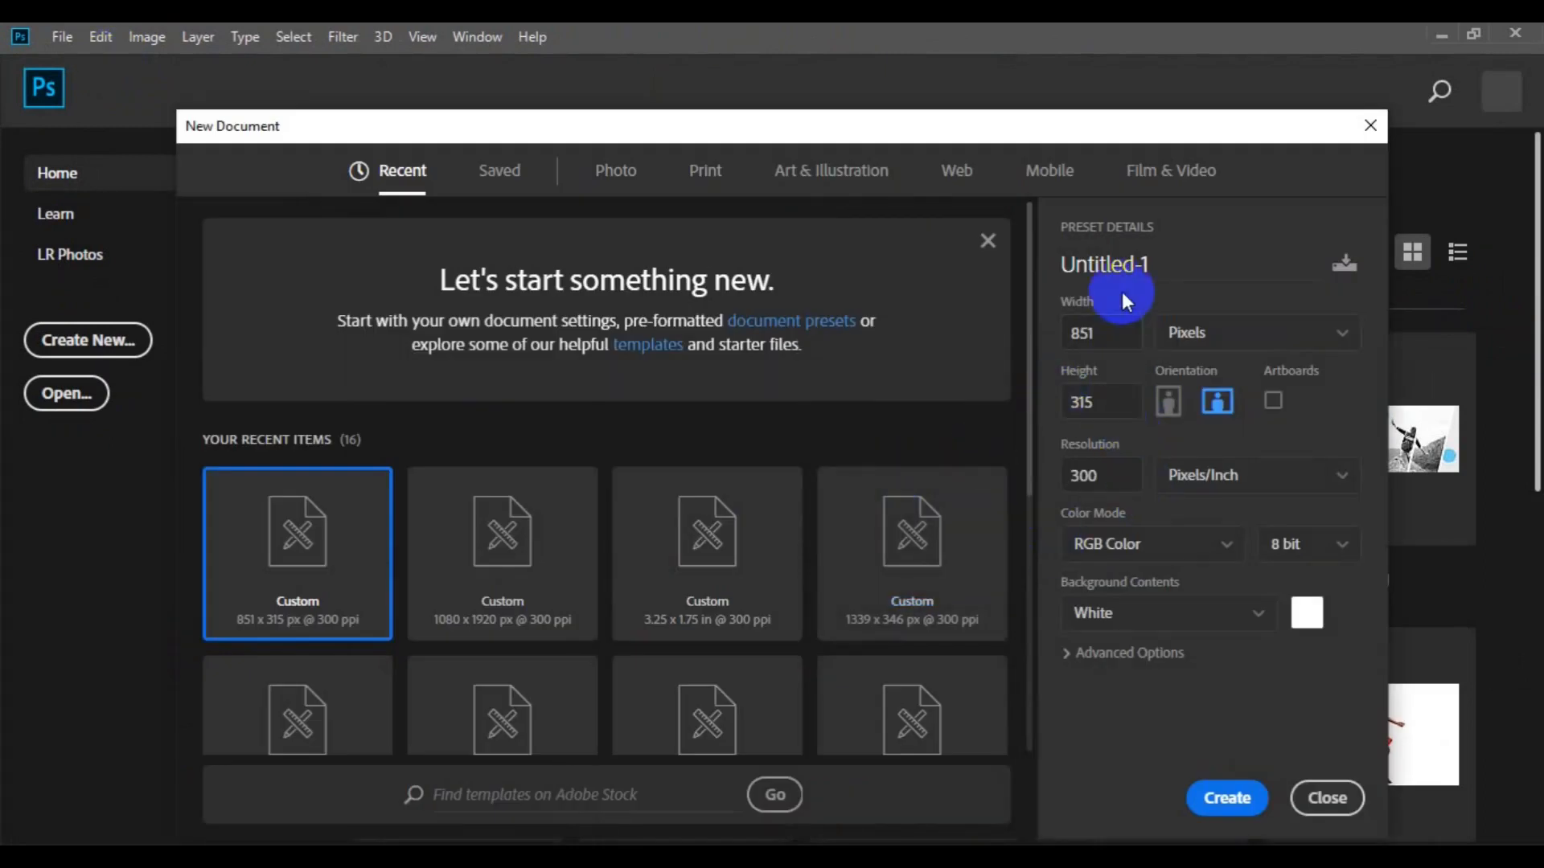
pyautogui.doubleClick(1124, 264)
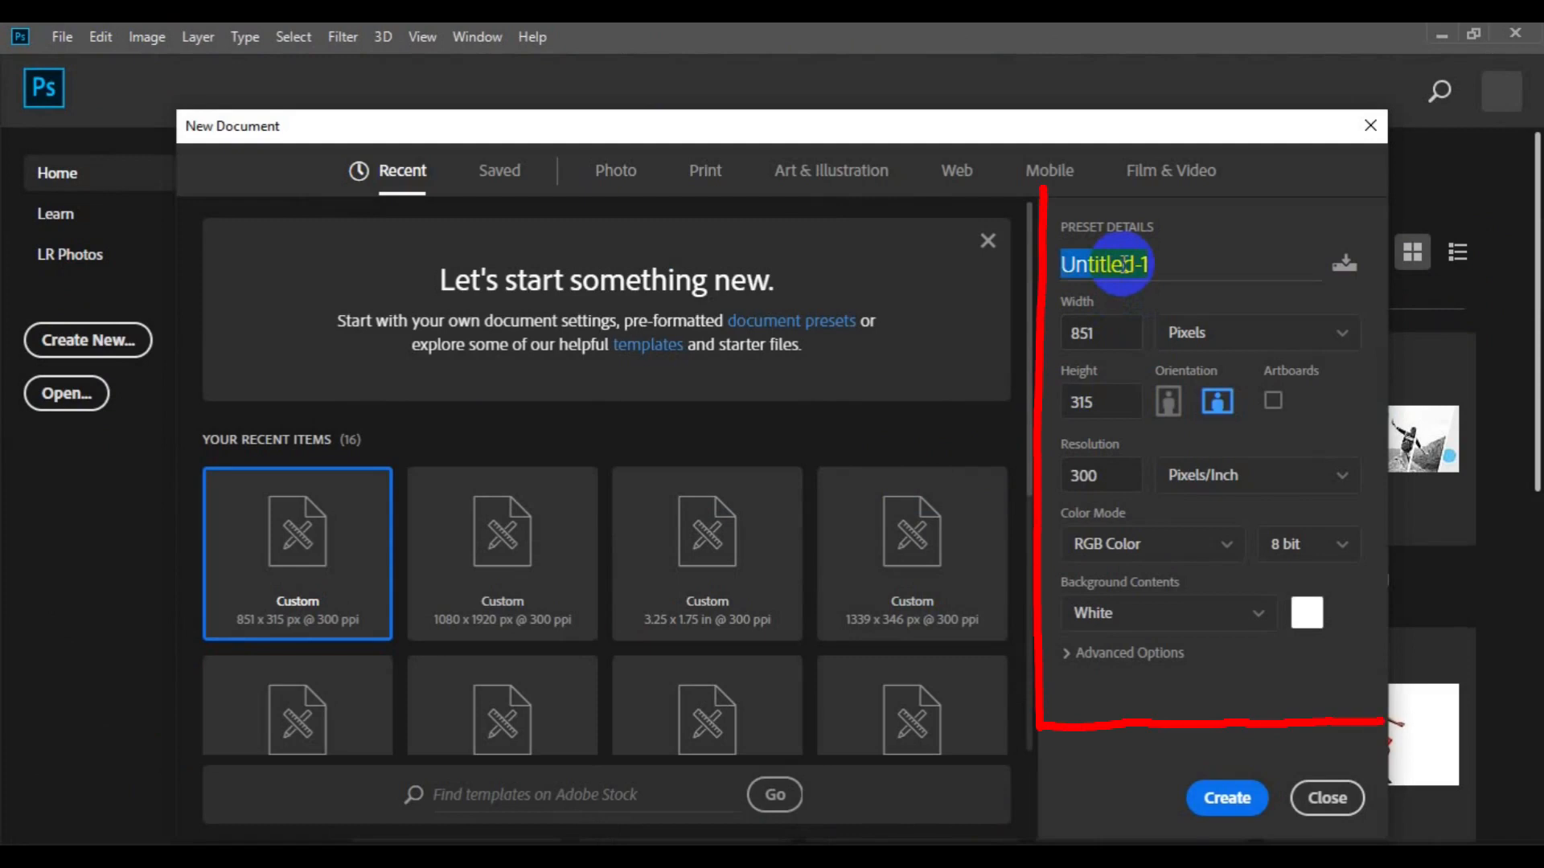
pyautogui.write('S')
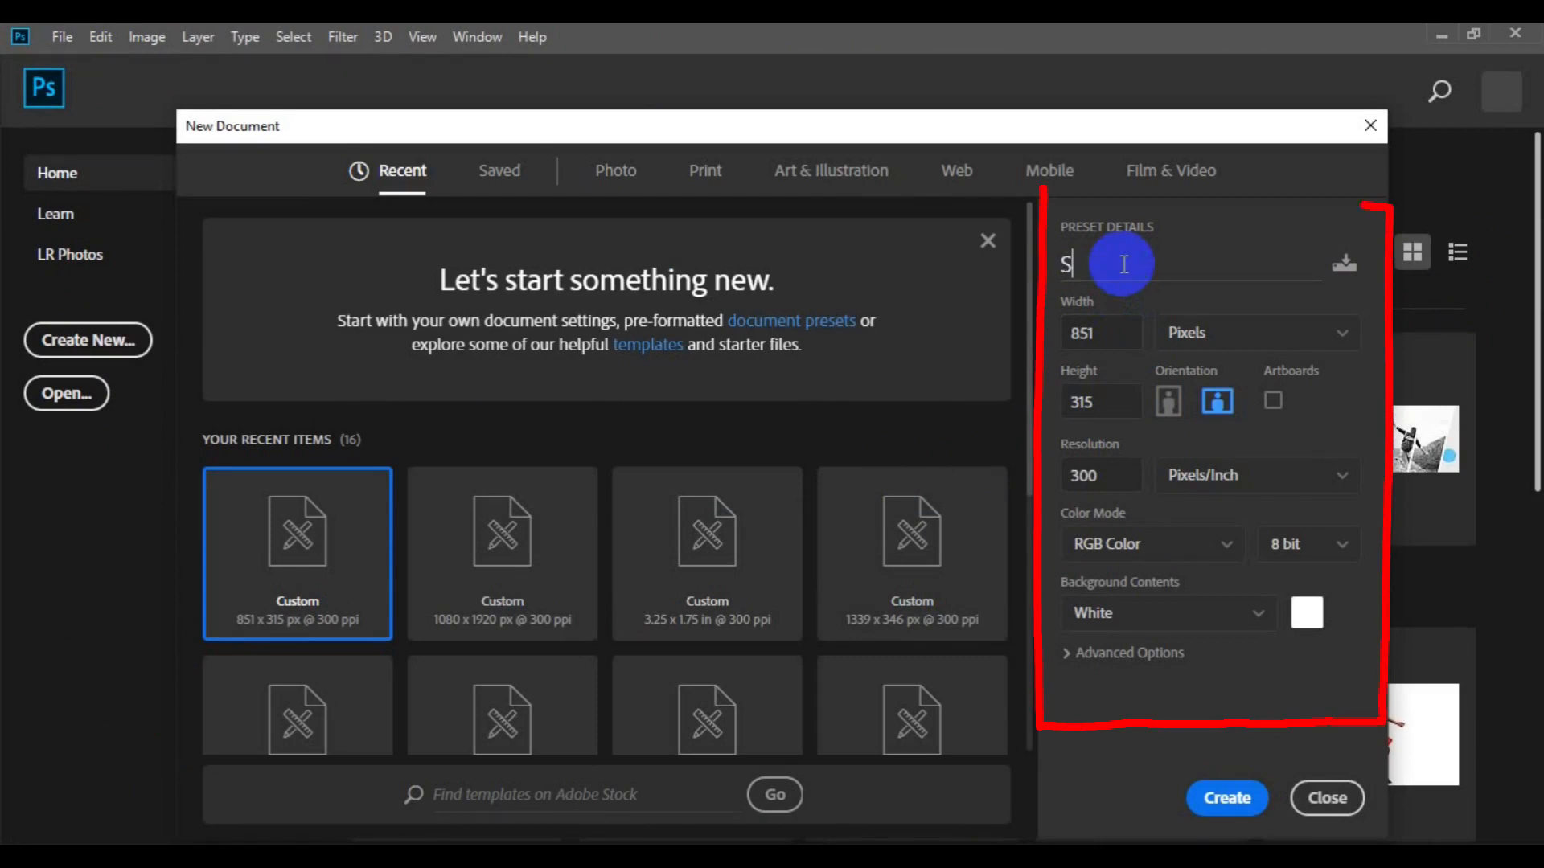
pyautogui.write('imple Busi')
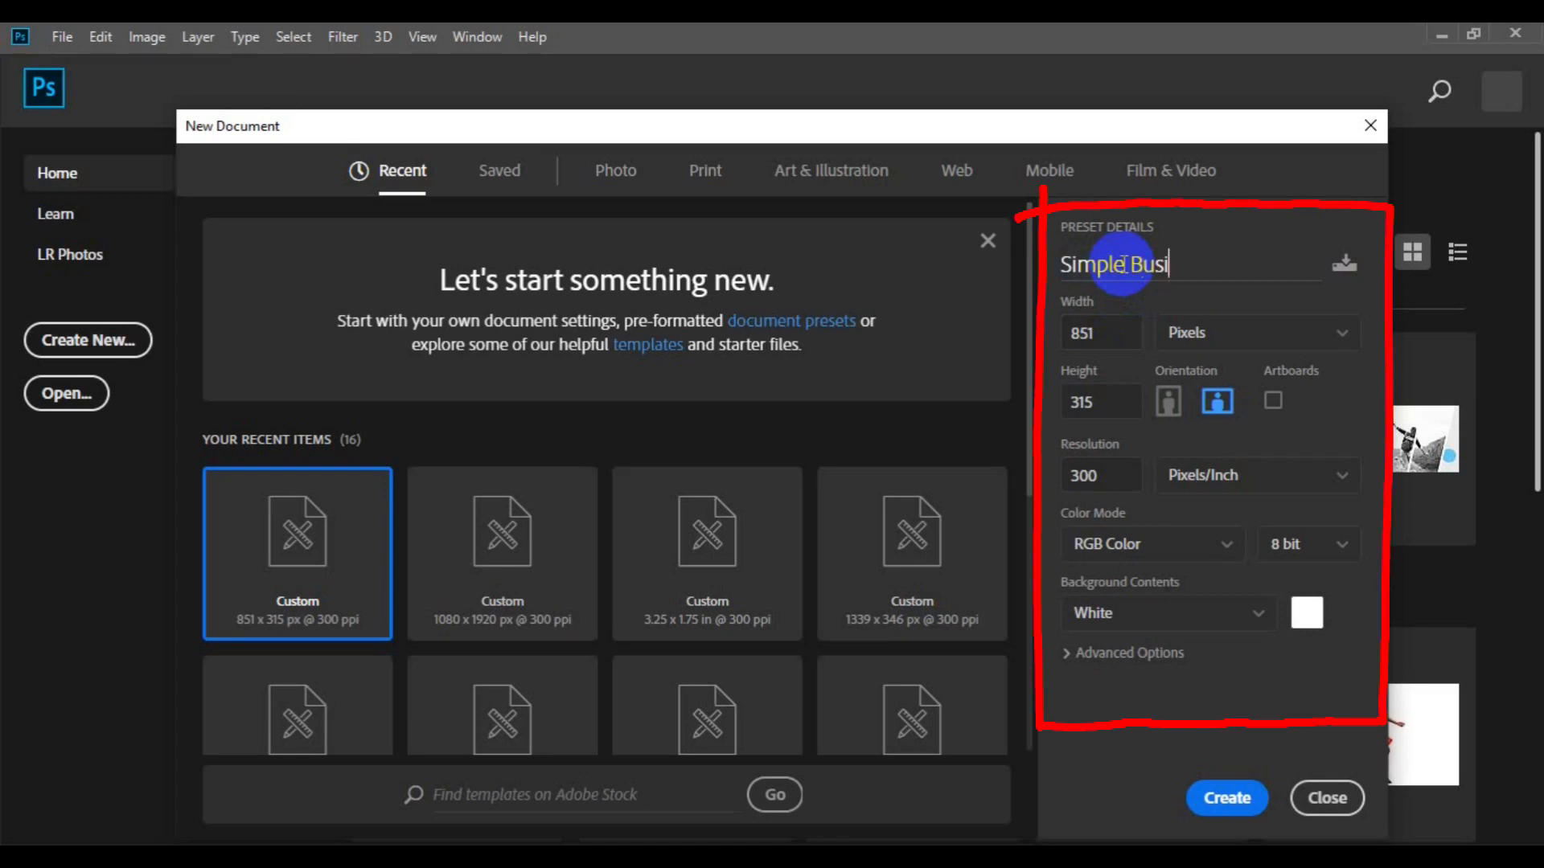
pyautogui.write('ness card')
pyautogui.click(1344, 336)
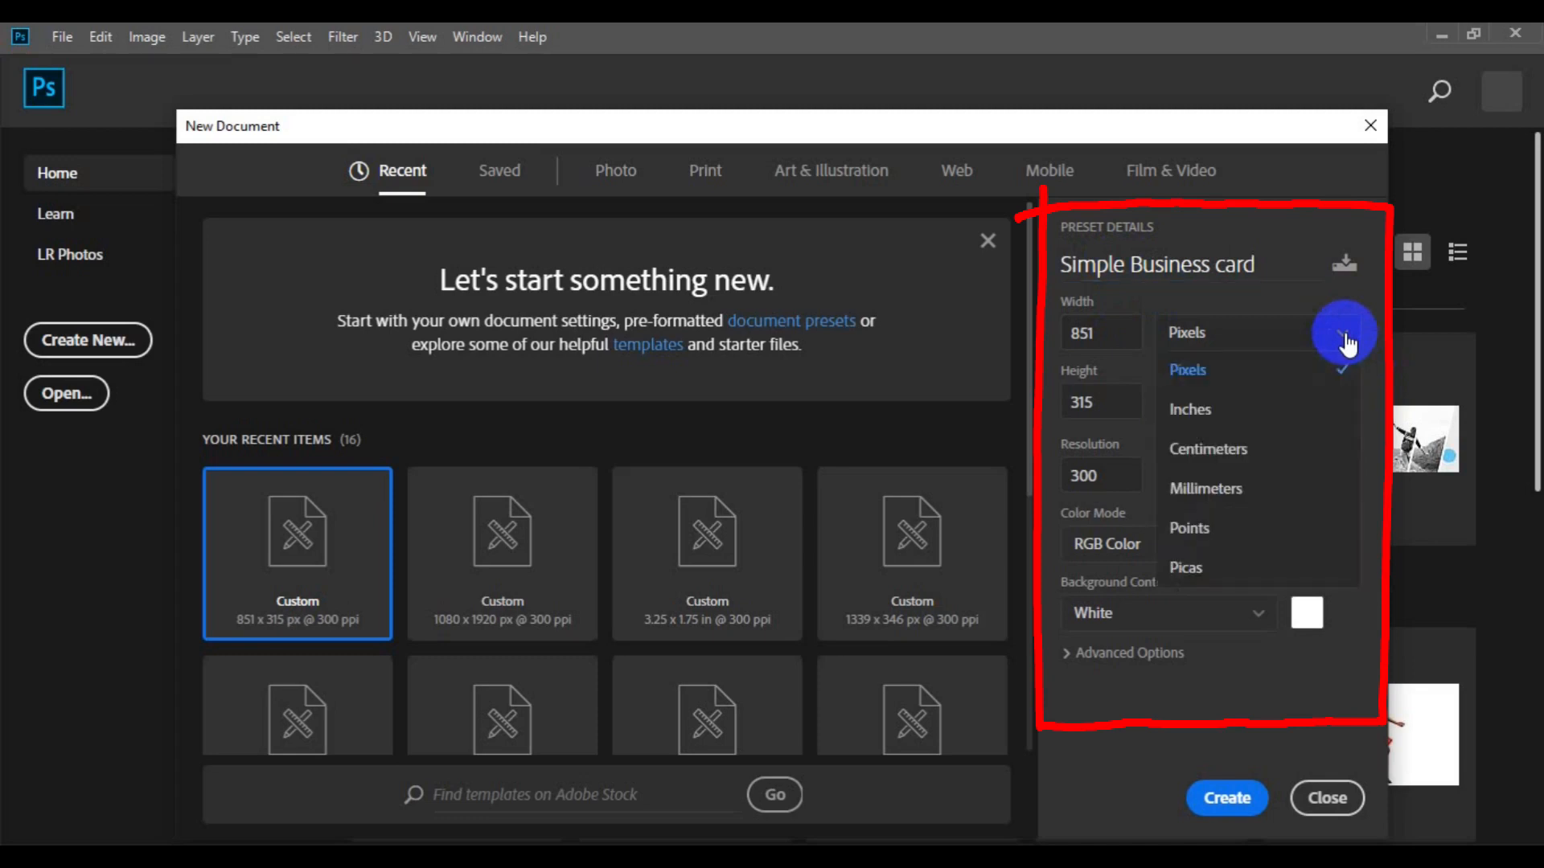
pyautogui.click(1241, 409)
pyautogui.click(1090, 333)
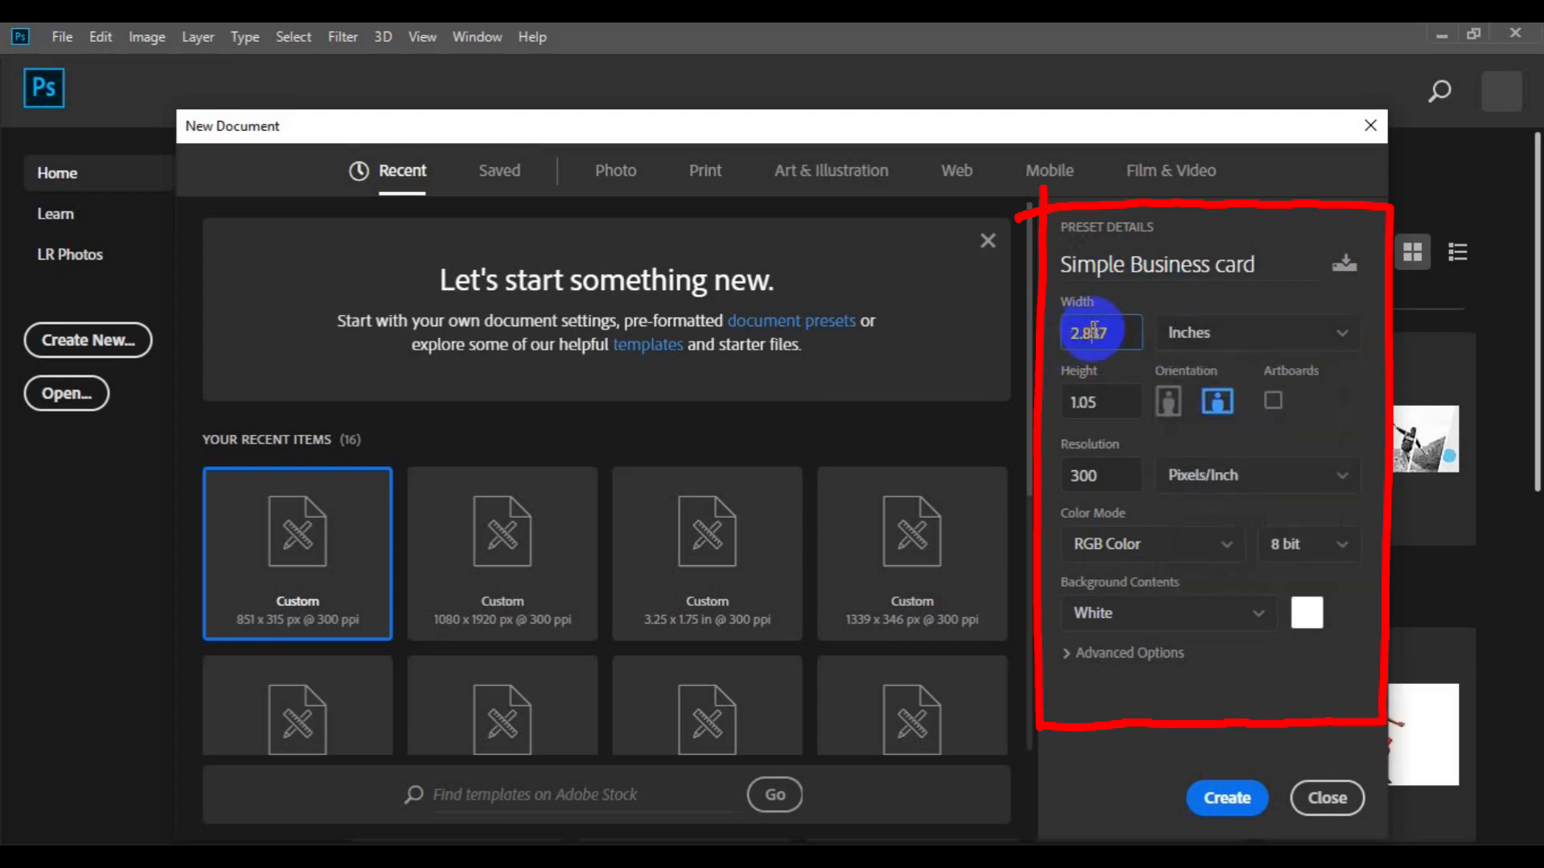
pyautogui.doubleClick(1093, 332)
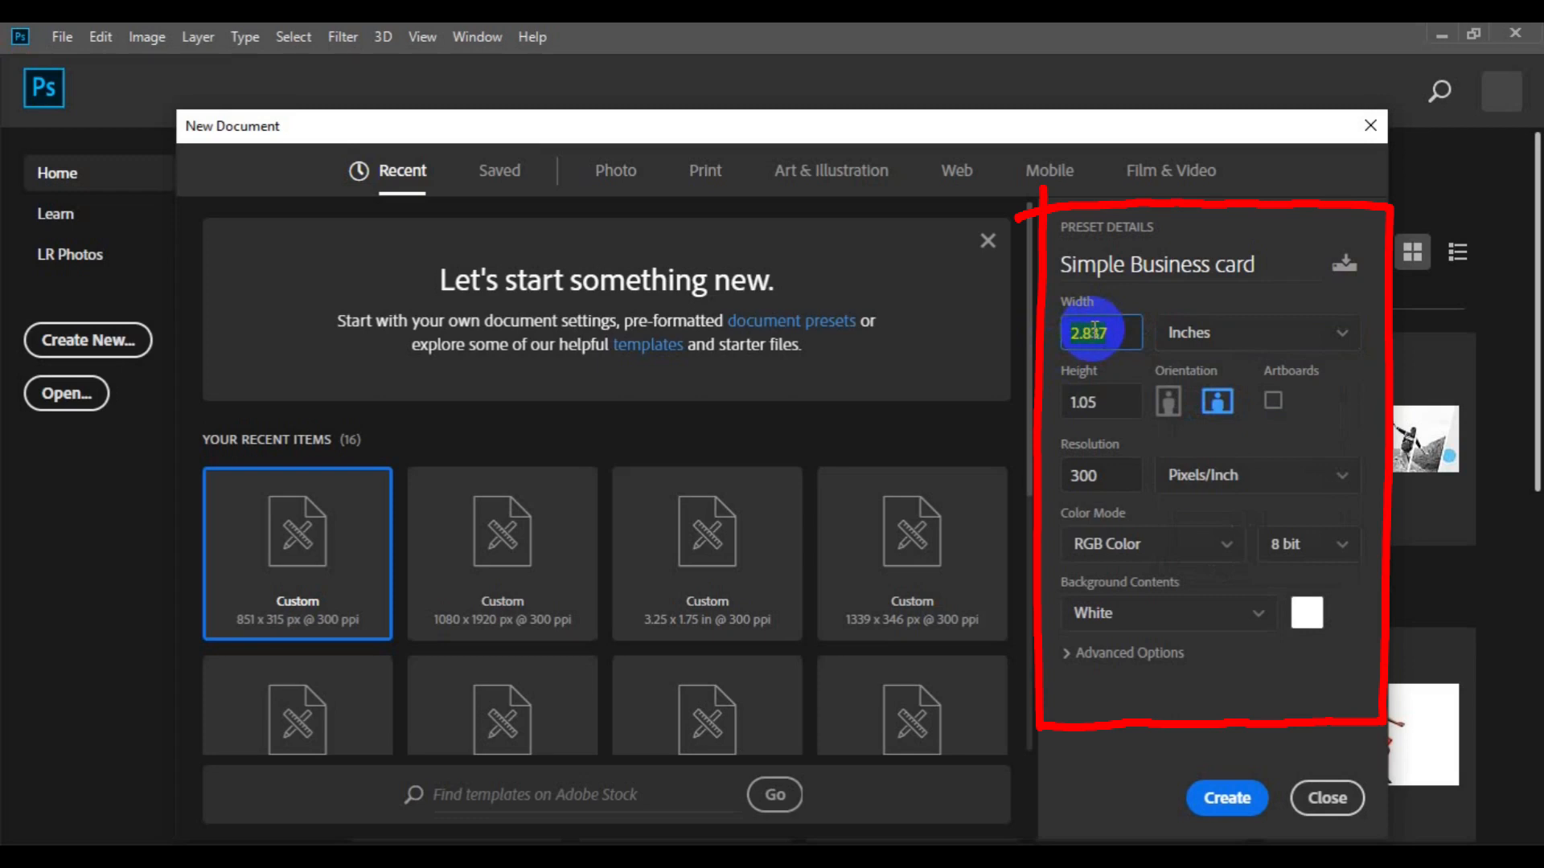
pyautogui.write('3.25')
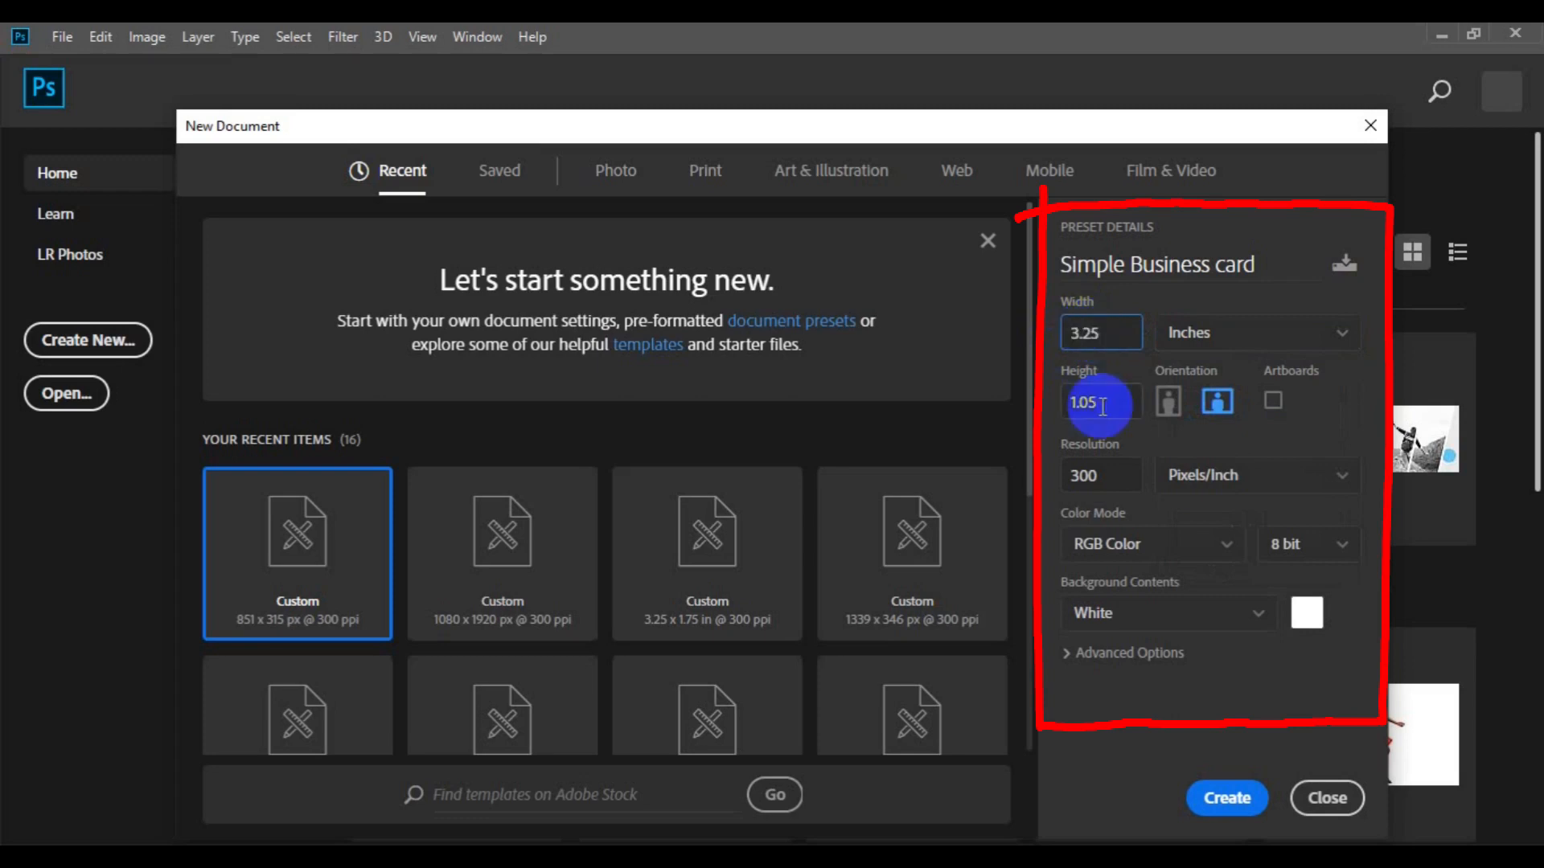
# Step: Set height 1.75, resolution 300 and CMYK Color mode, then create the document
pyautogui.doubleClick(1102, 404)
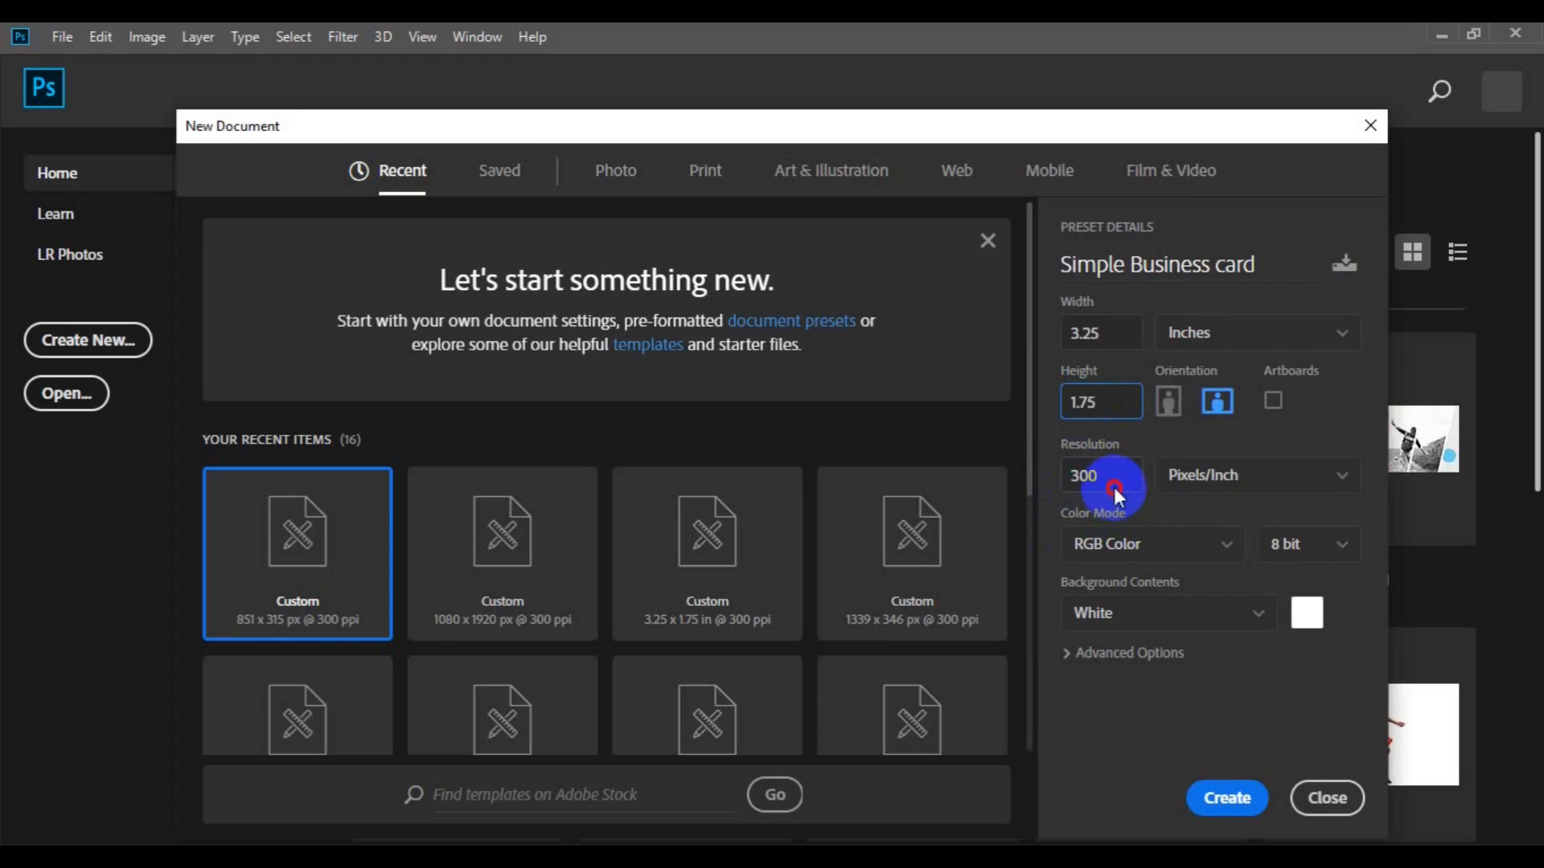
pyautogui.click(1073, 476)
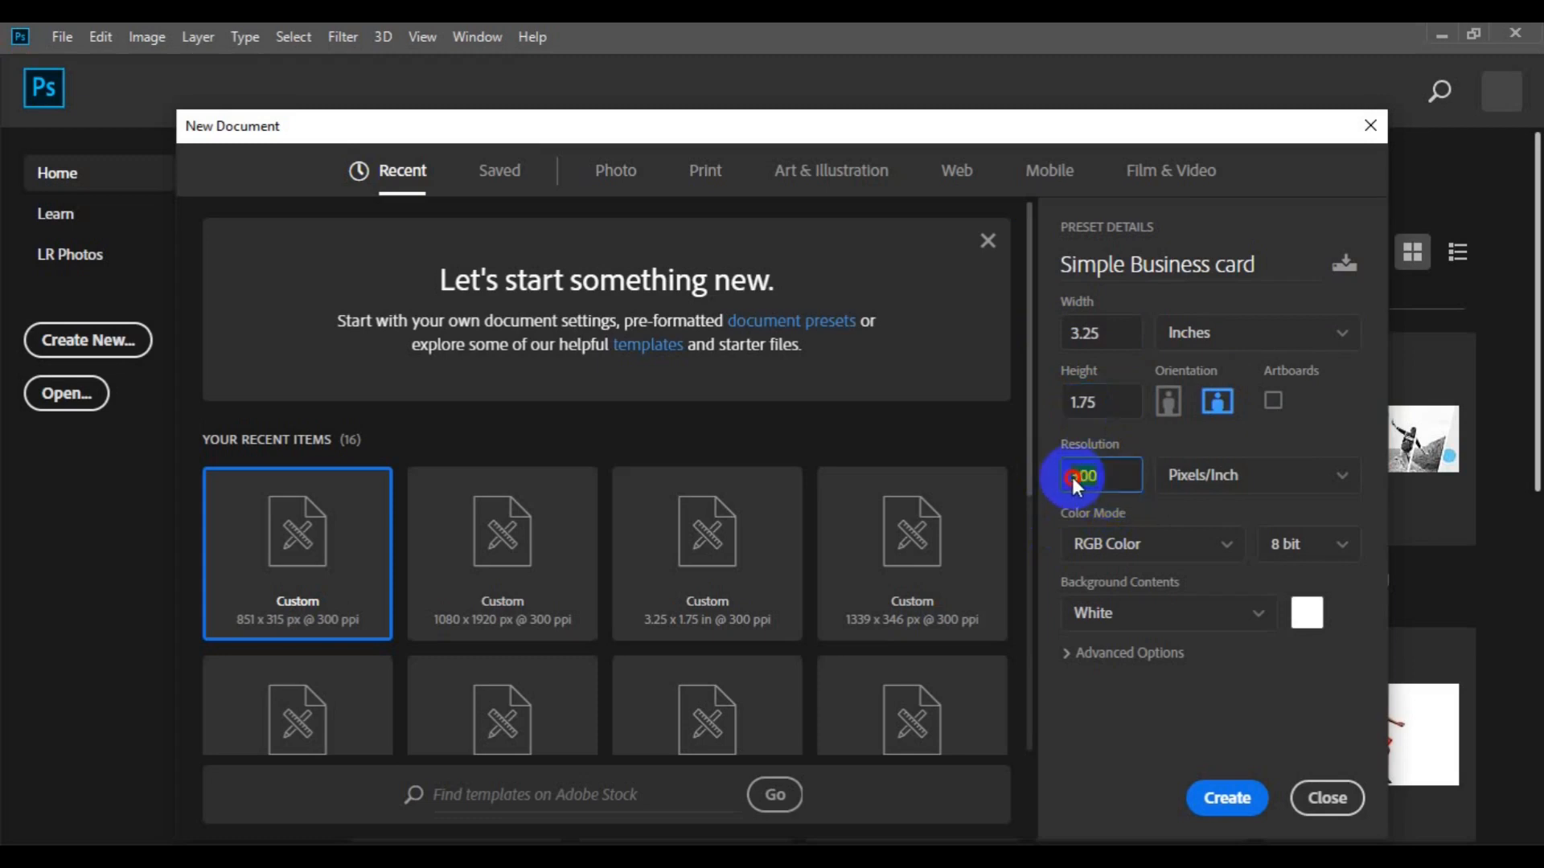
pyautogui.click(1226, 547)
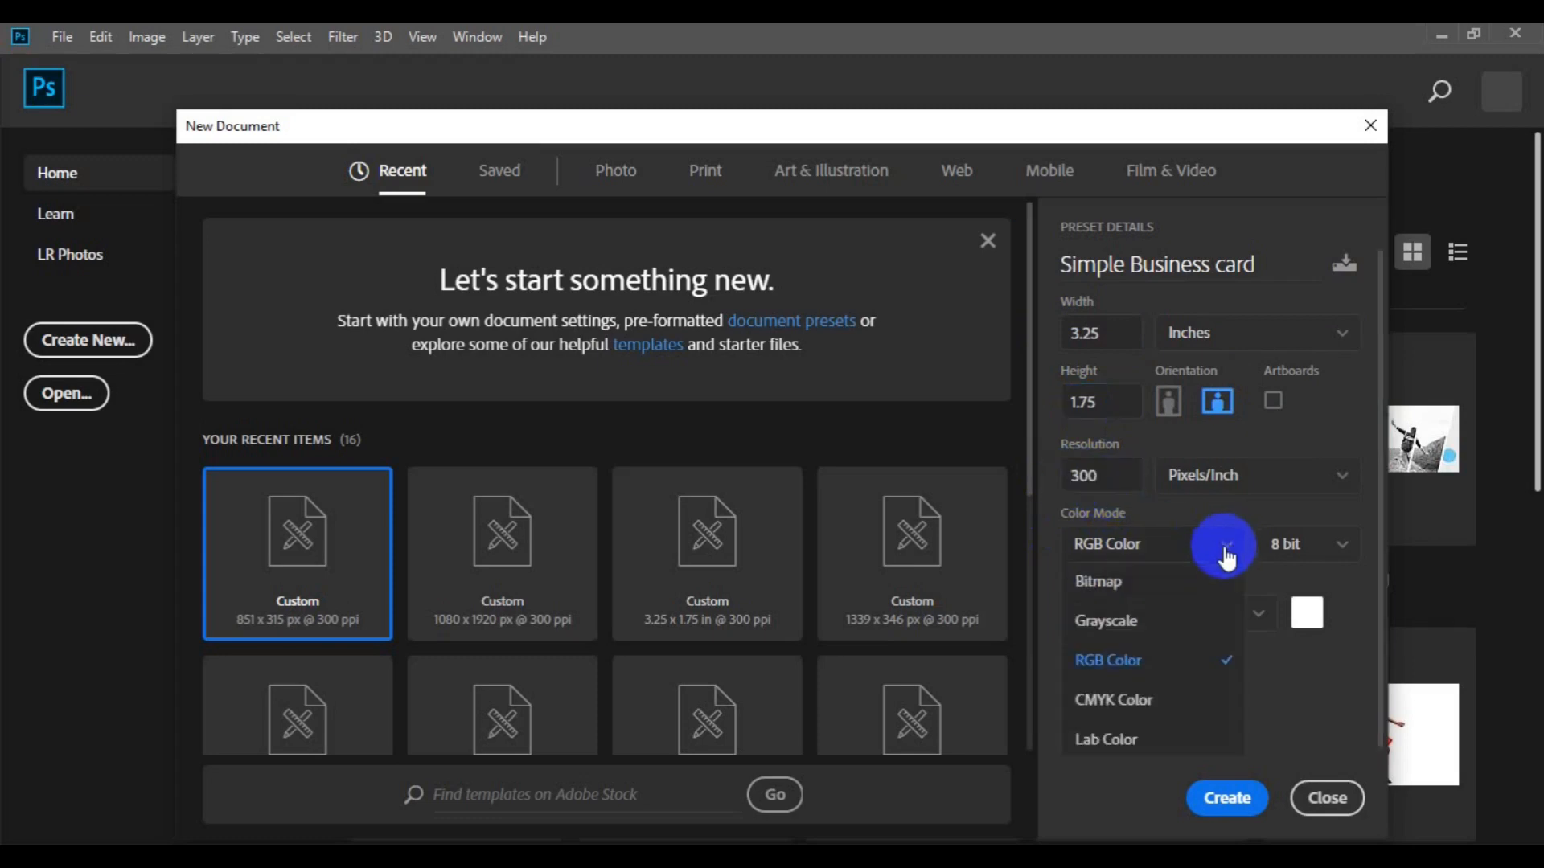
pyautogui.click(1159, 714)
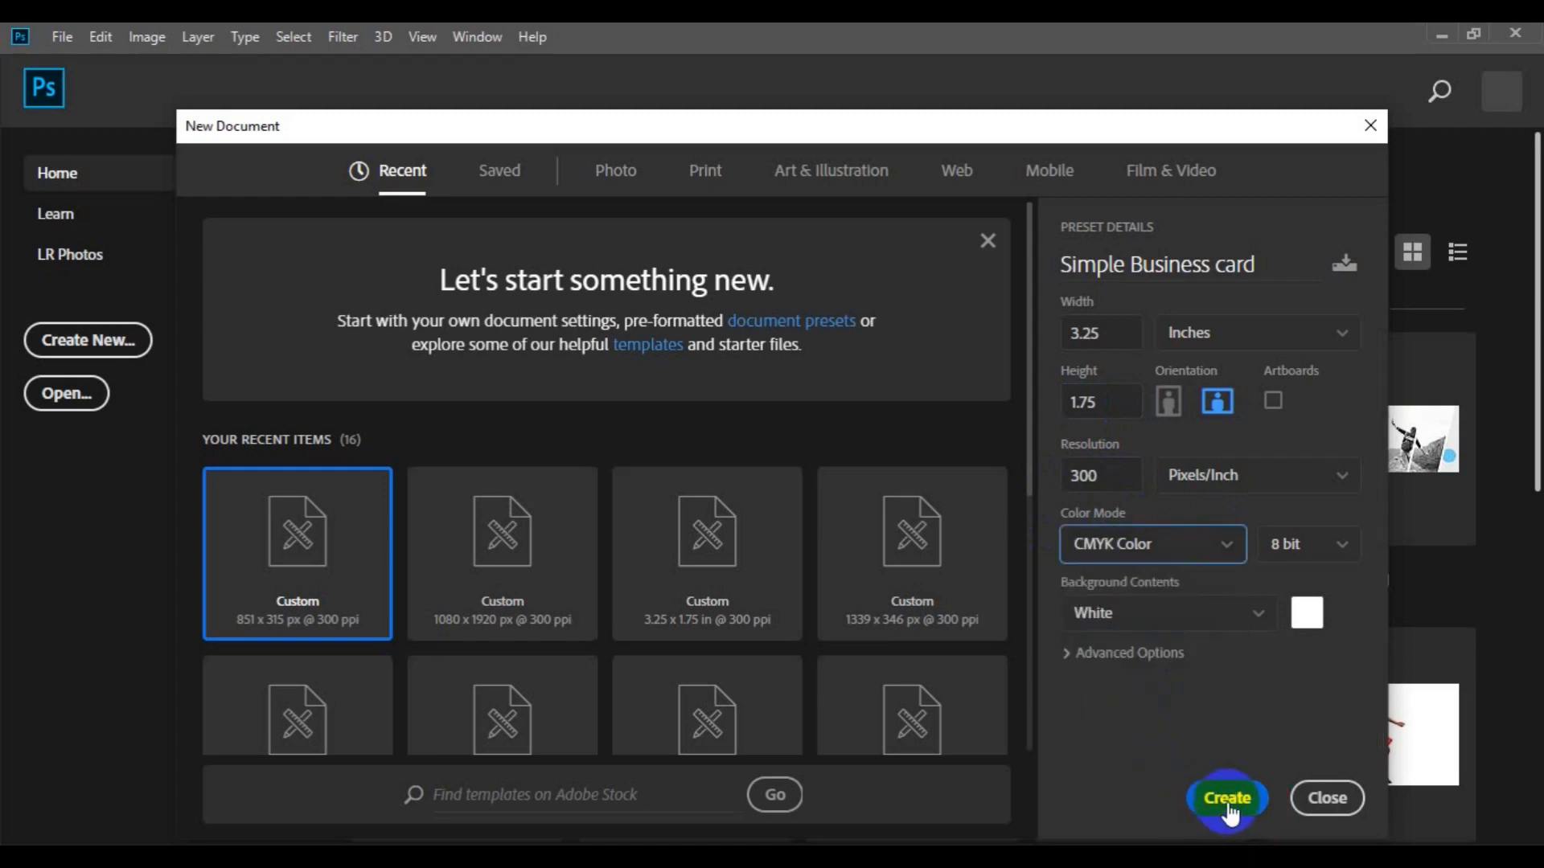
pyautogui.click(1228, 799)
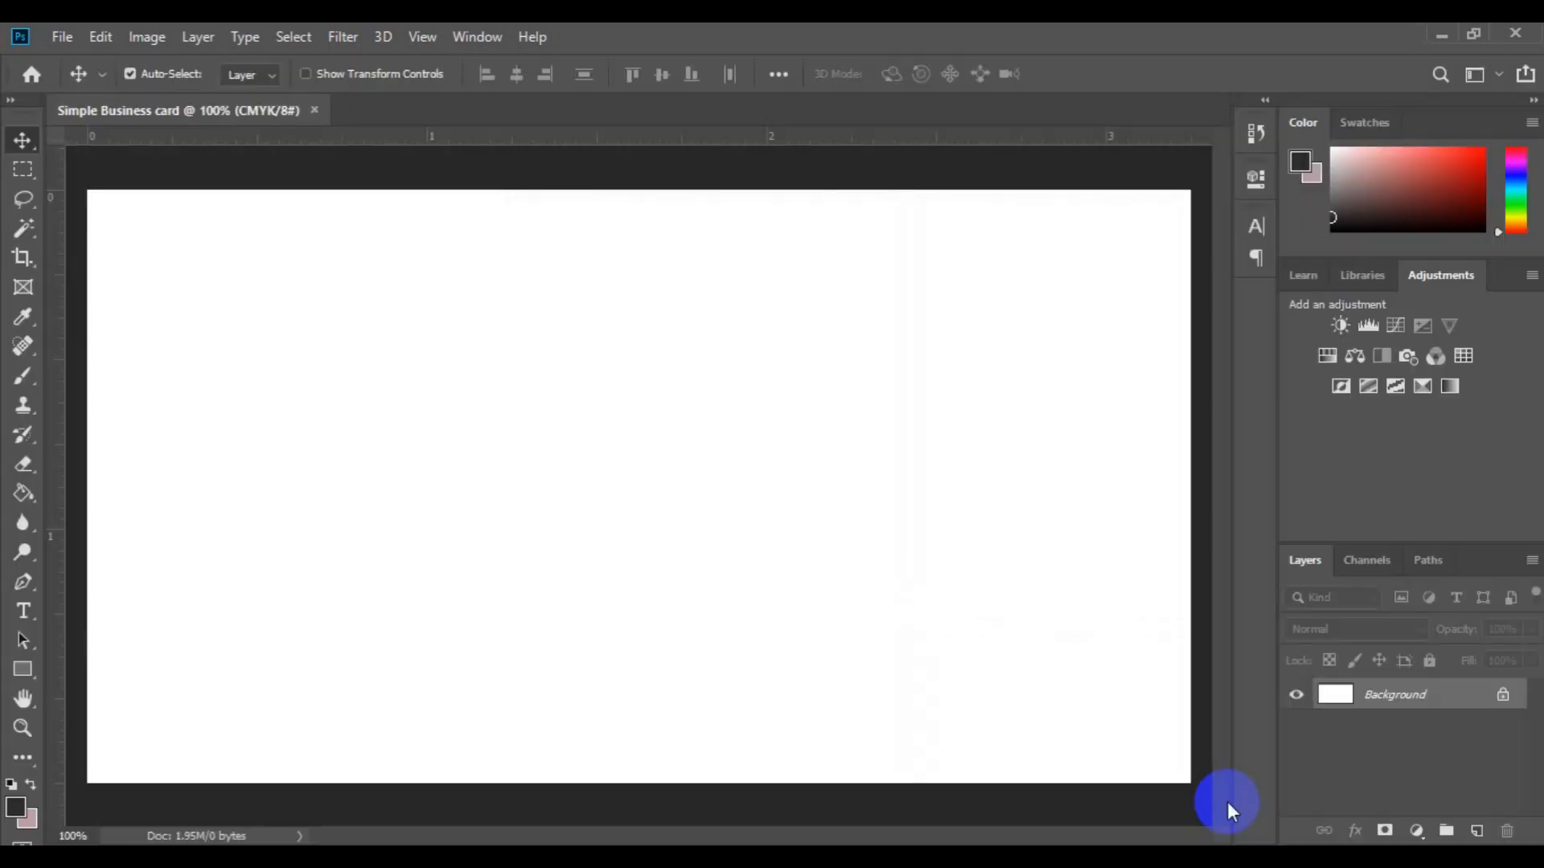
# Step: Zoom out to 50% and add ruler guides on the card's left, top and right edges
pyautogui.press('ctrl')
pyautogui.hotkey('ctrl', '-')
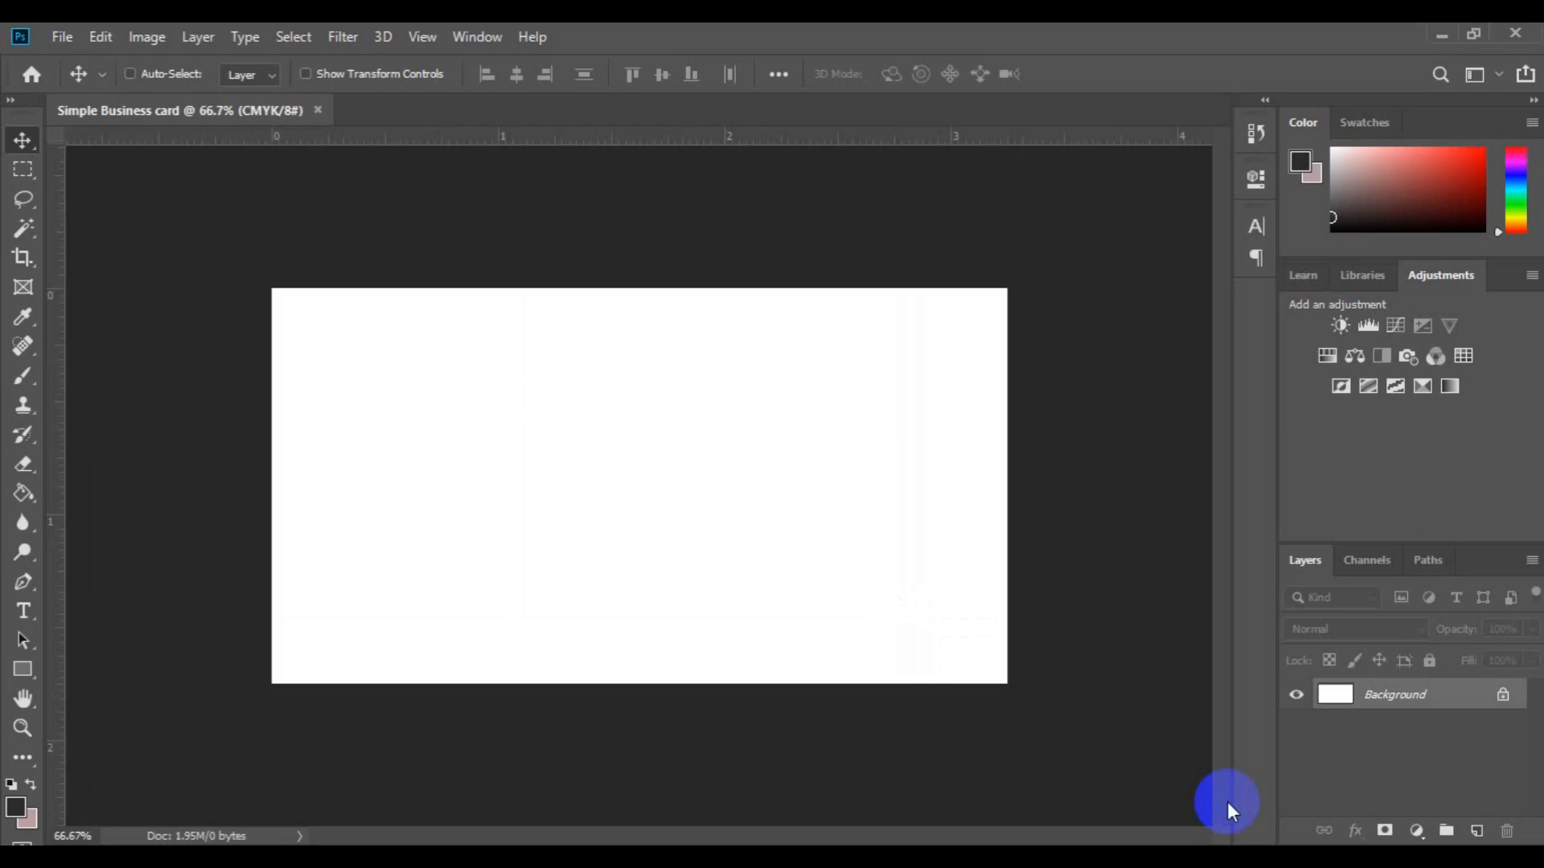
pyautogui.hotkey('ctrl', '-')
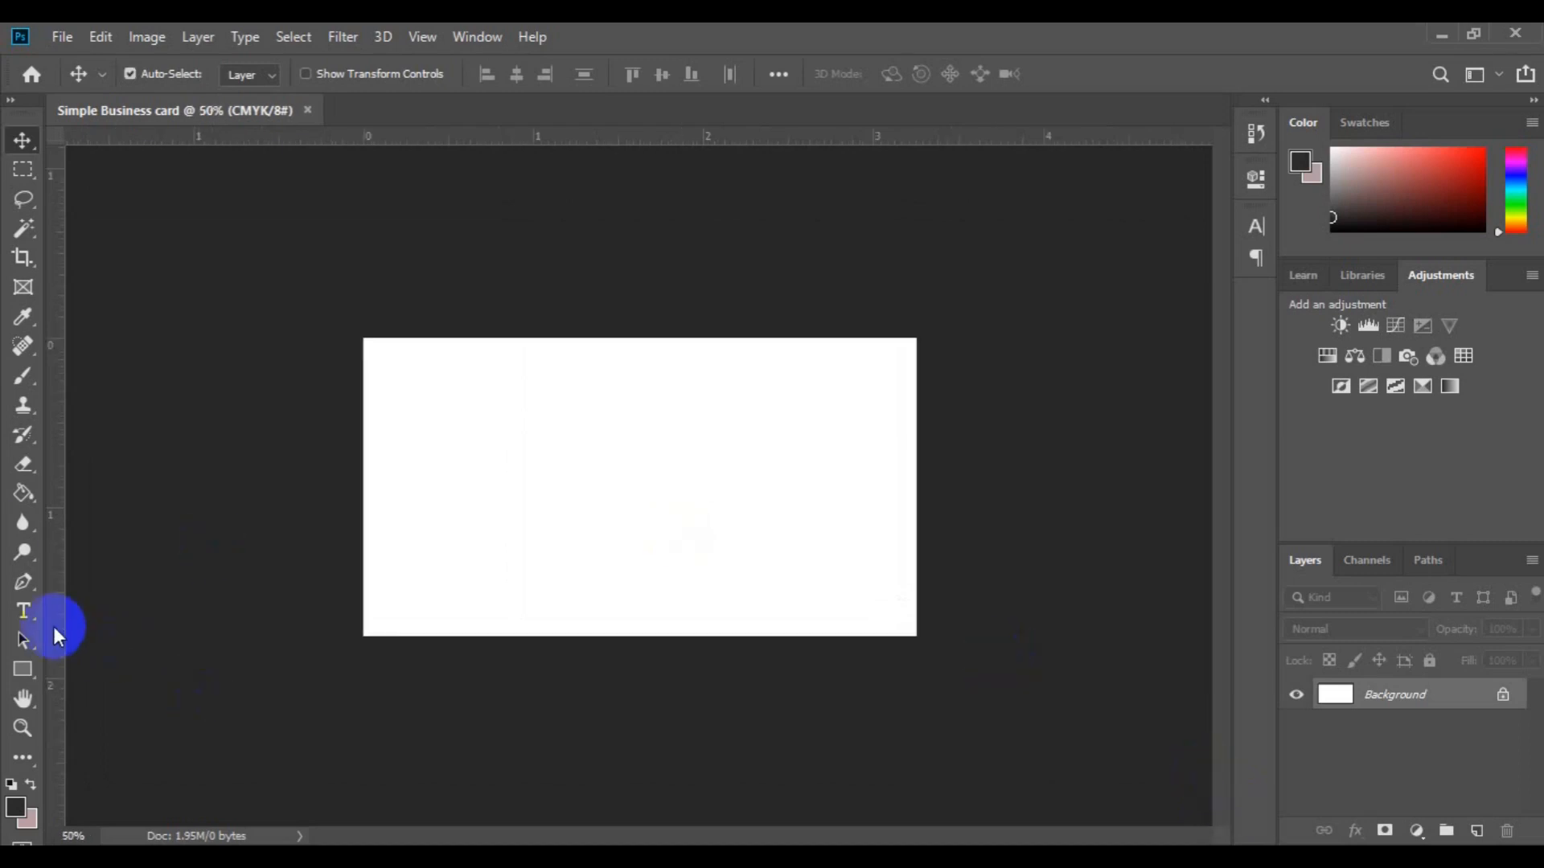
pyautogui.moveTo(57, 626); pyautogui.dragTo(365, 643)
pyautogui.moveTo(619, 137); pyautogui.dragTo(641, 635)
pyautogui.moveTo(53, 583); pyautogui.dragTo(916, 523)
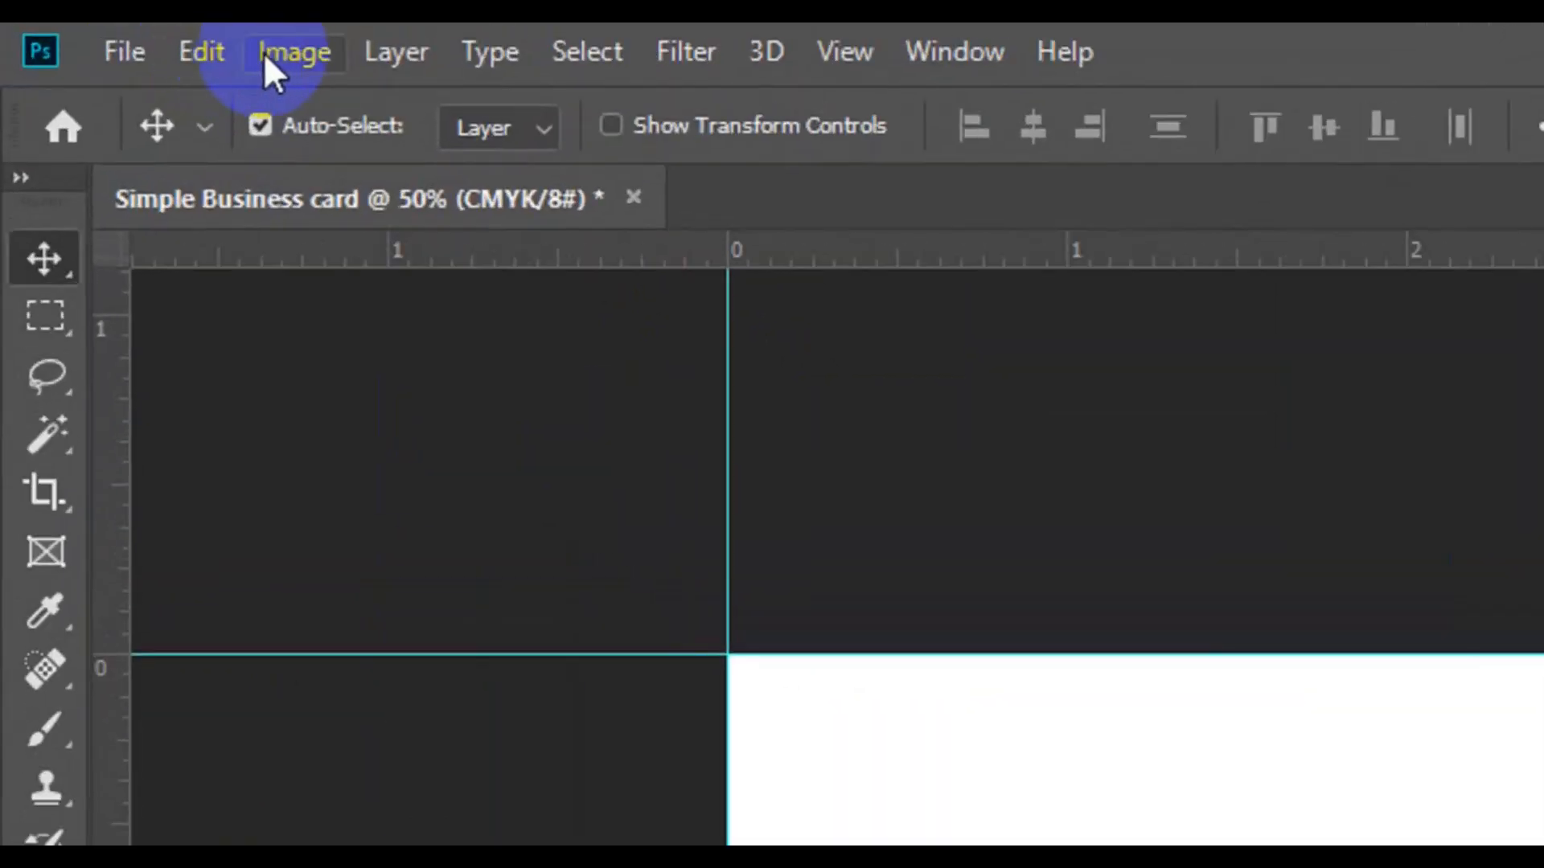
# Step: Enlarge the canvas relatively by 0.25 inch in width and height
pyautogui.click(137, 38)
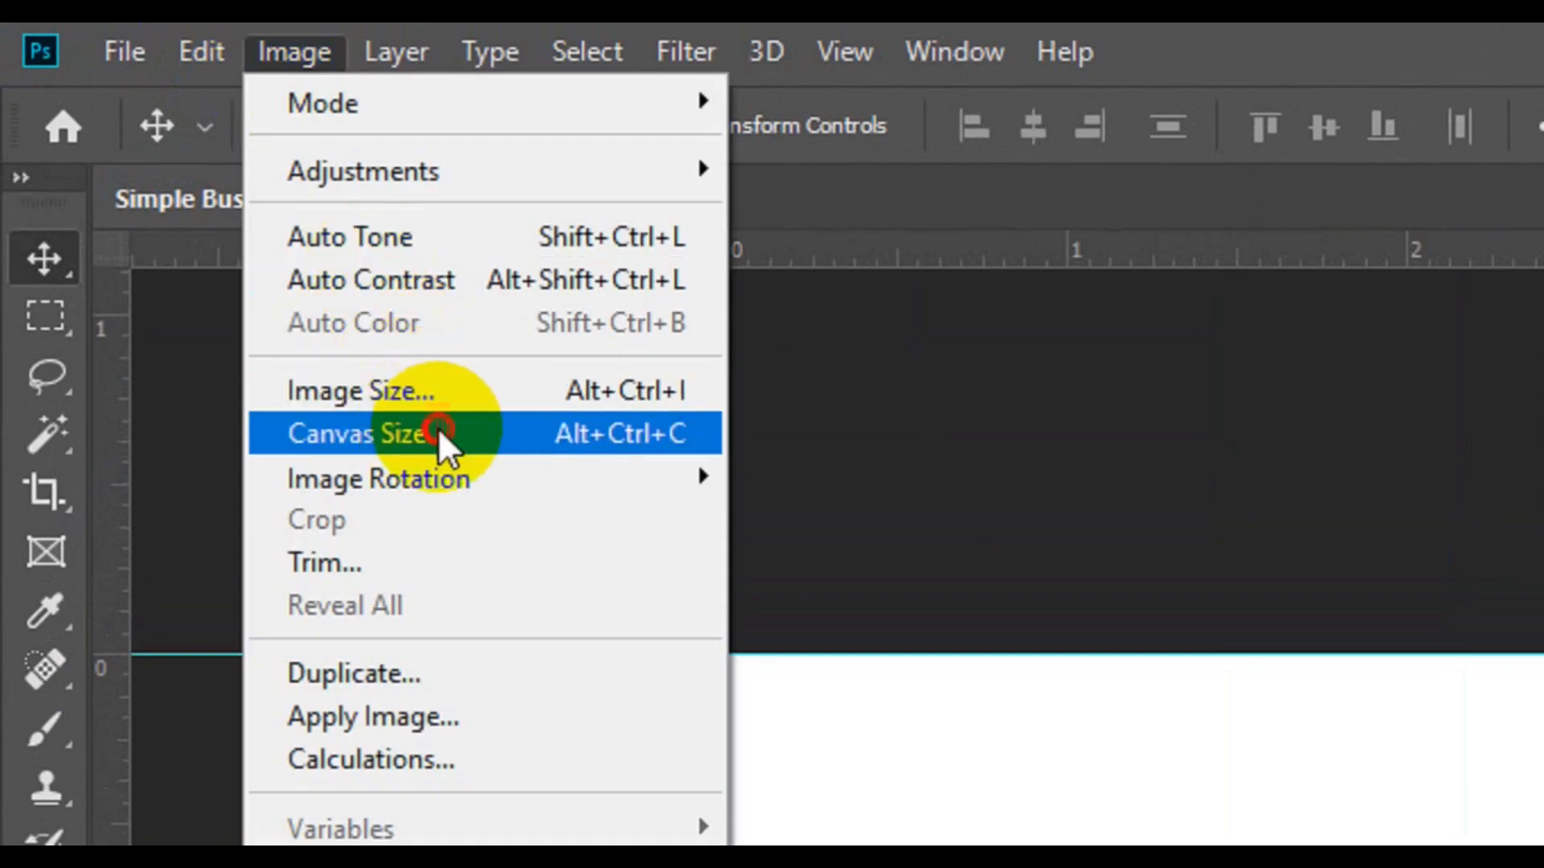
pyautogui.click(438, 433)
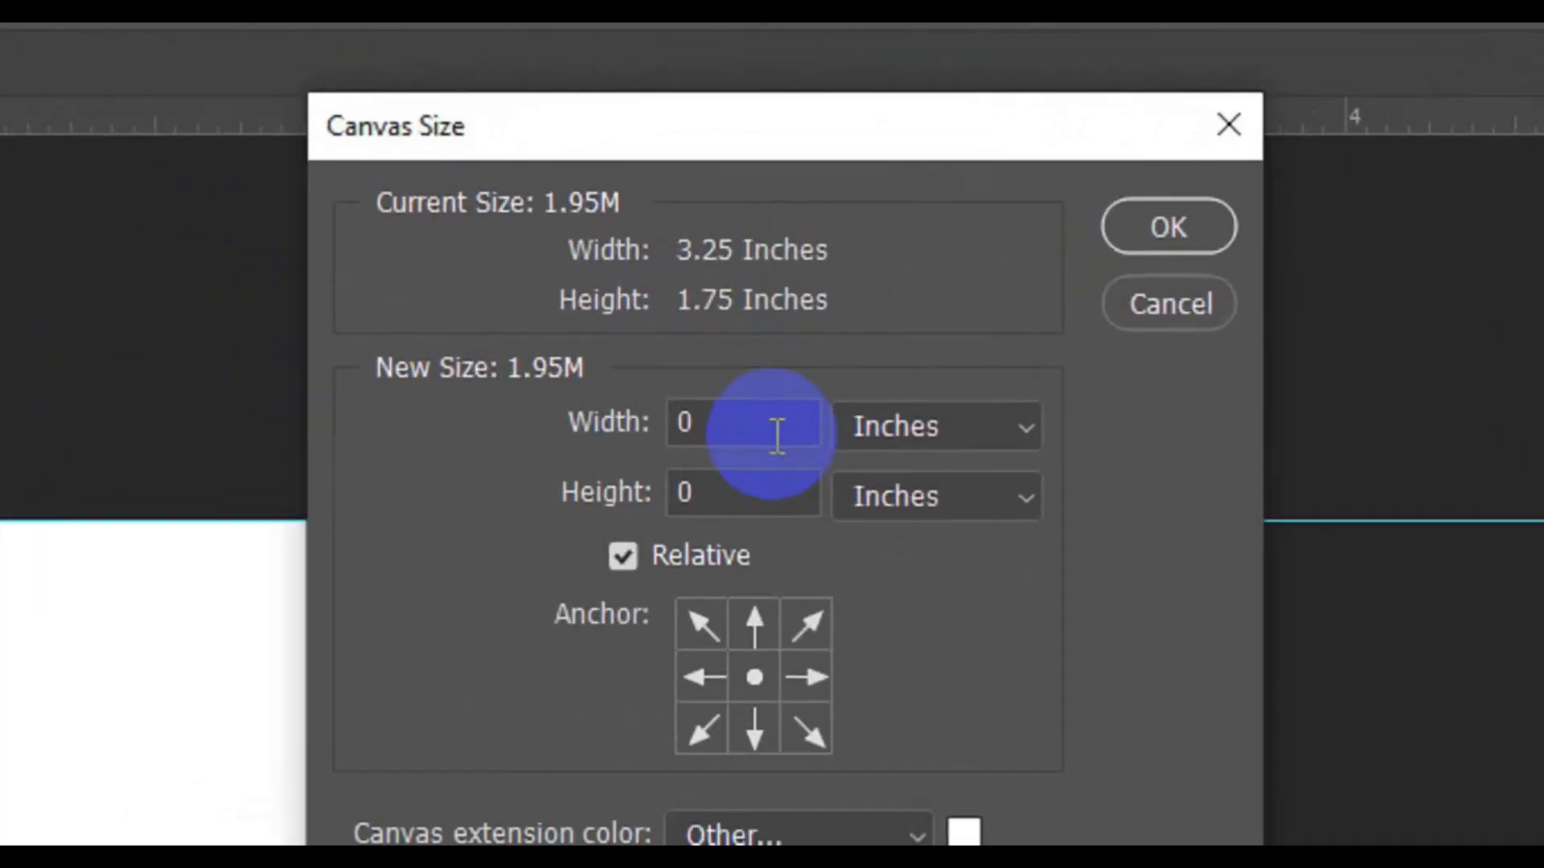
pyautogui.click(759, 296)
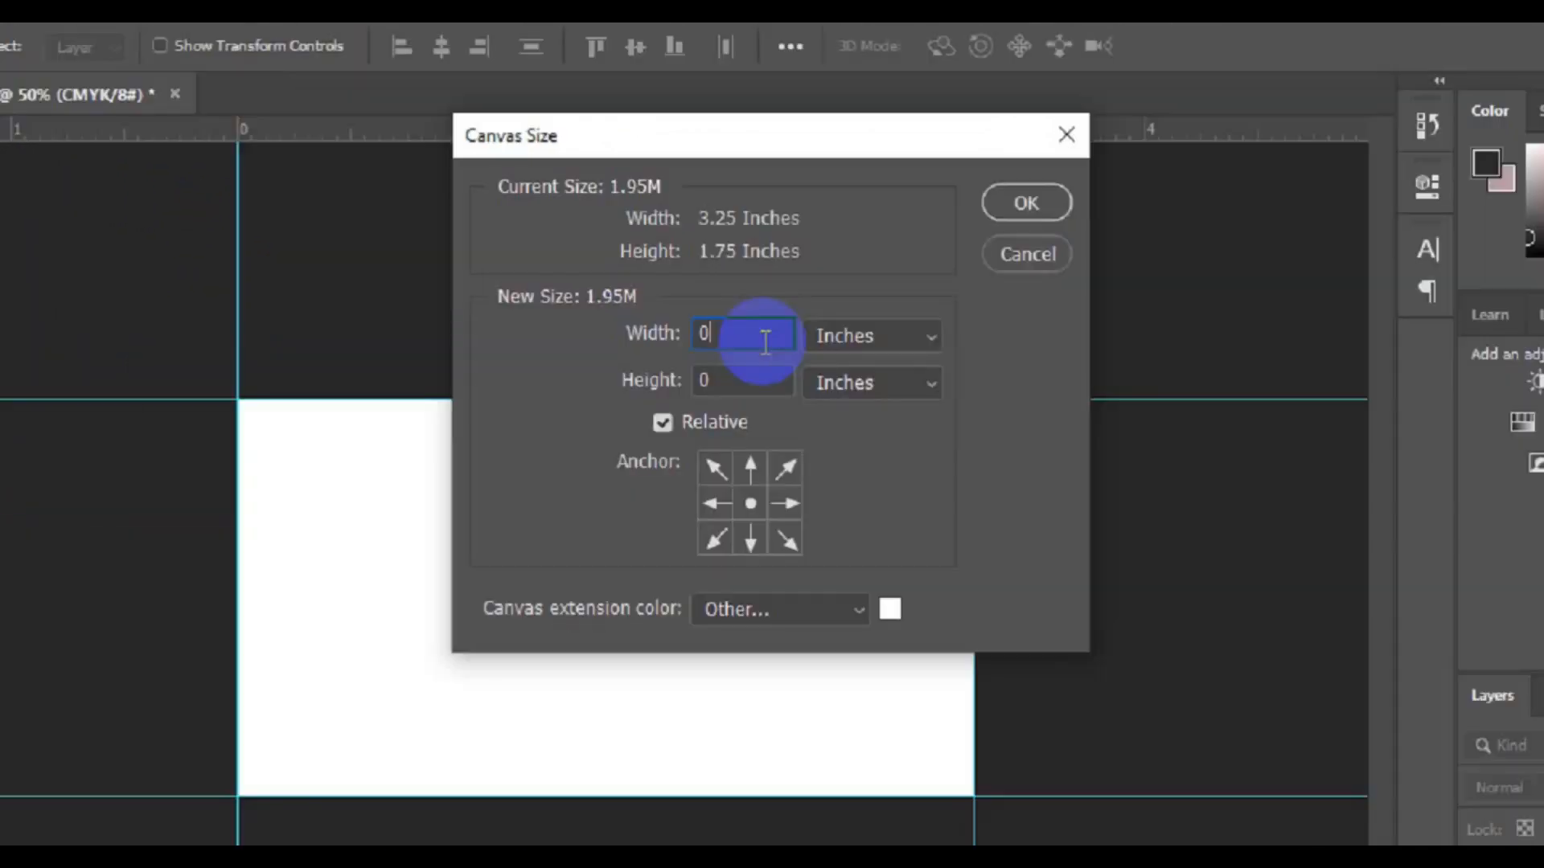
pyautogui.write('.25')
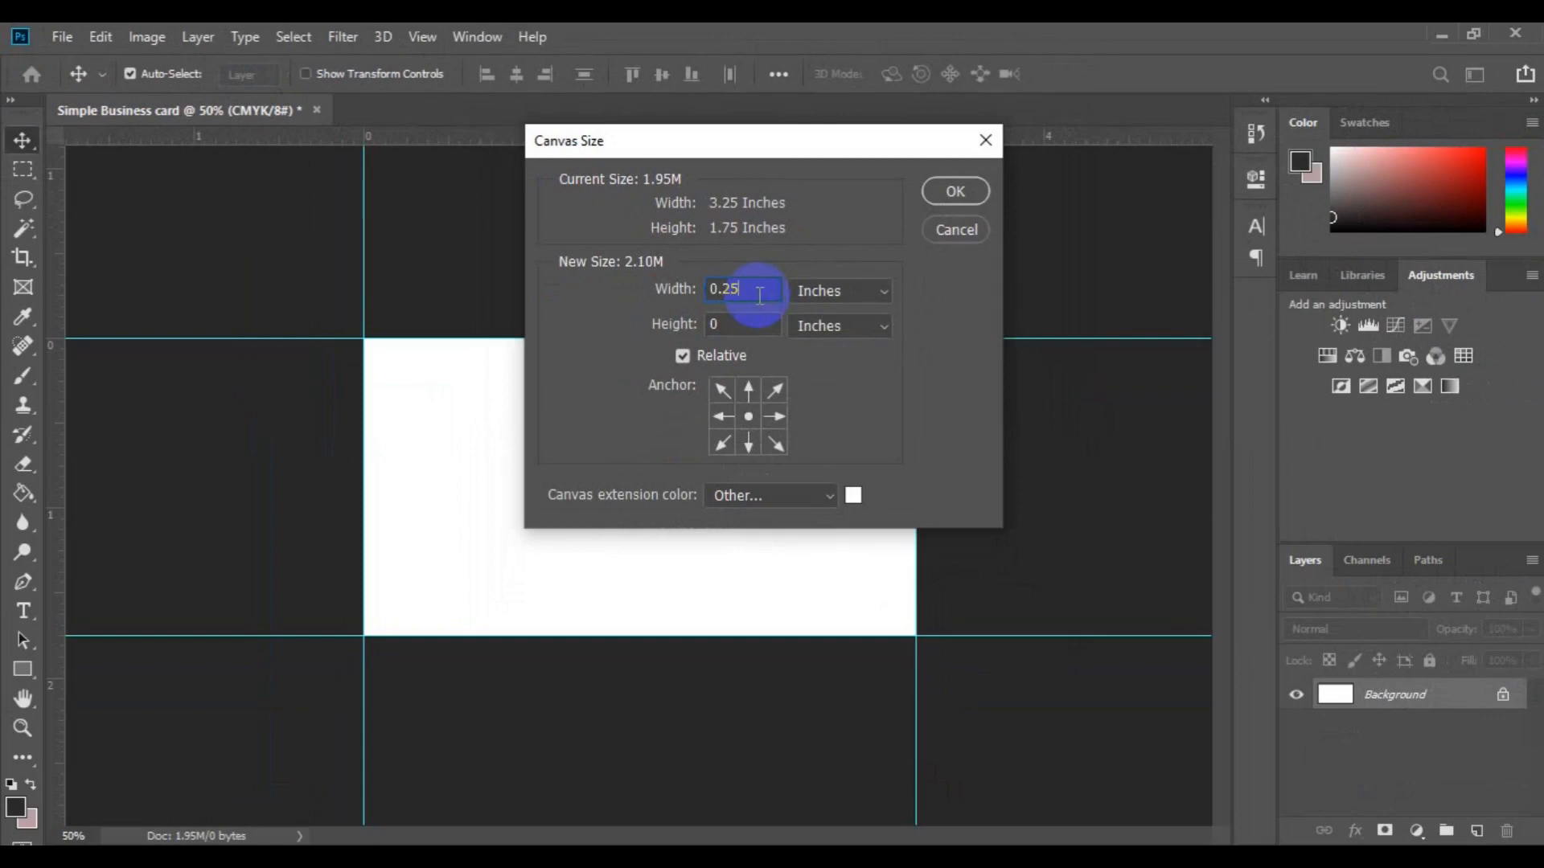
pyautogui.press('Tab')
pyautogui.click(752, 326)
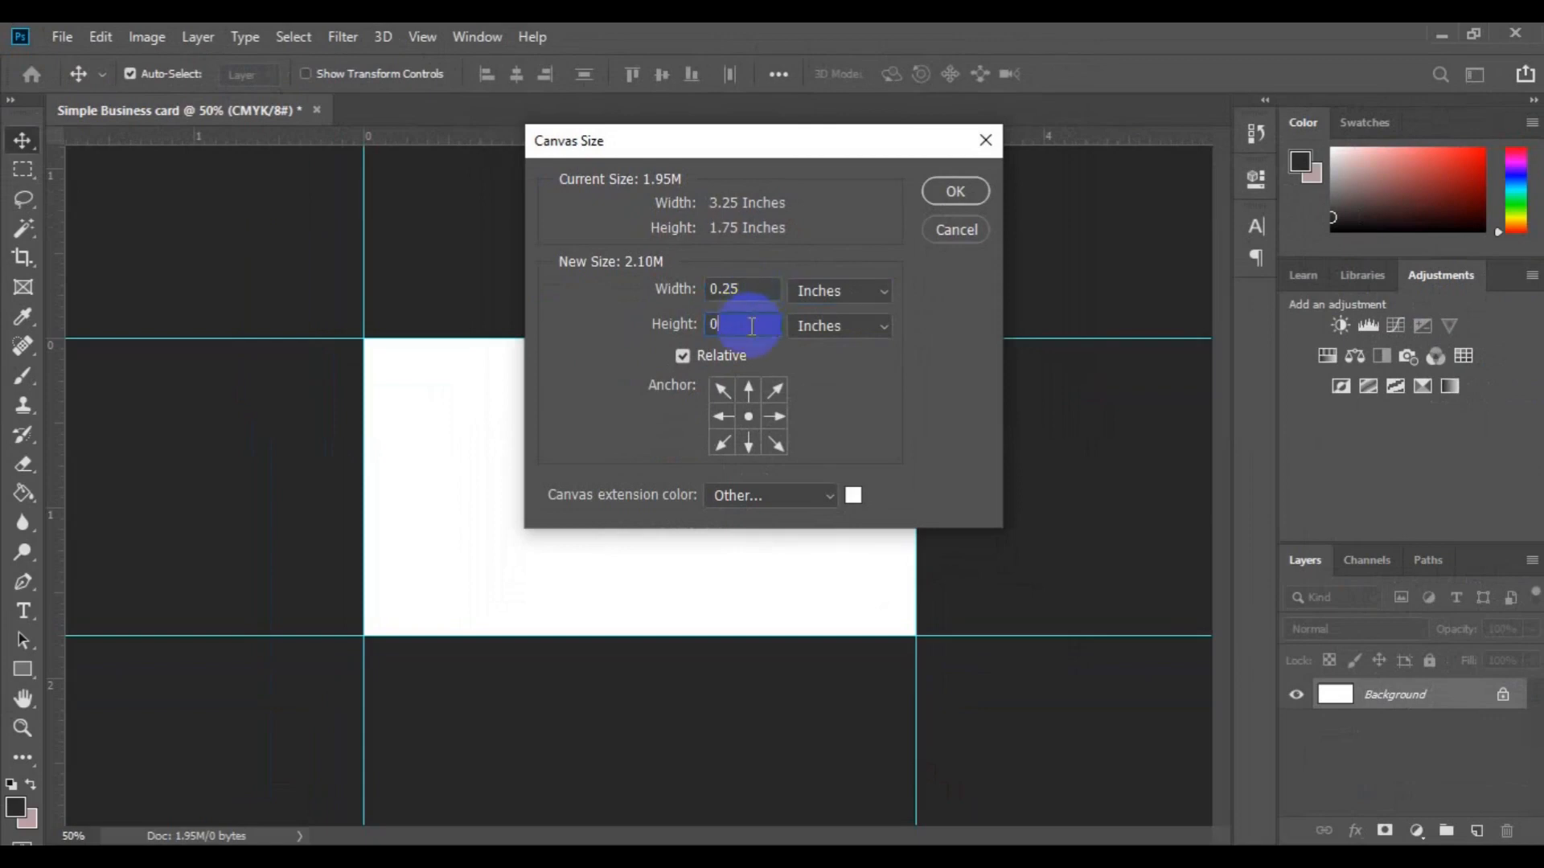
pyautogui.write('.25')
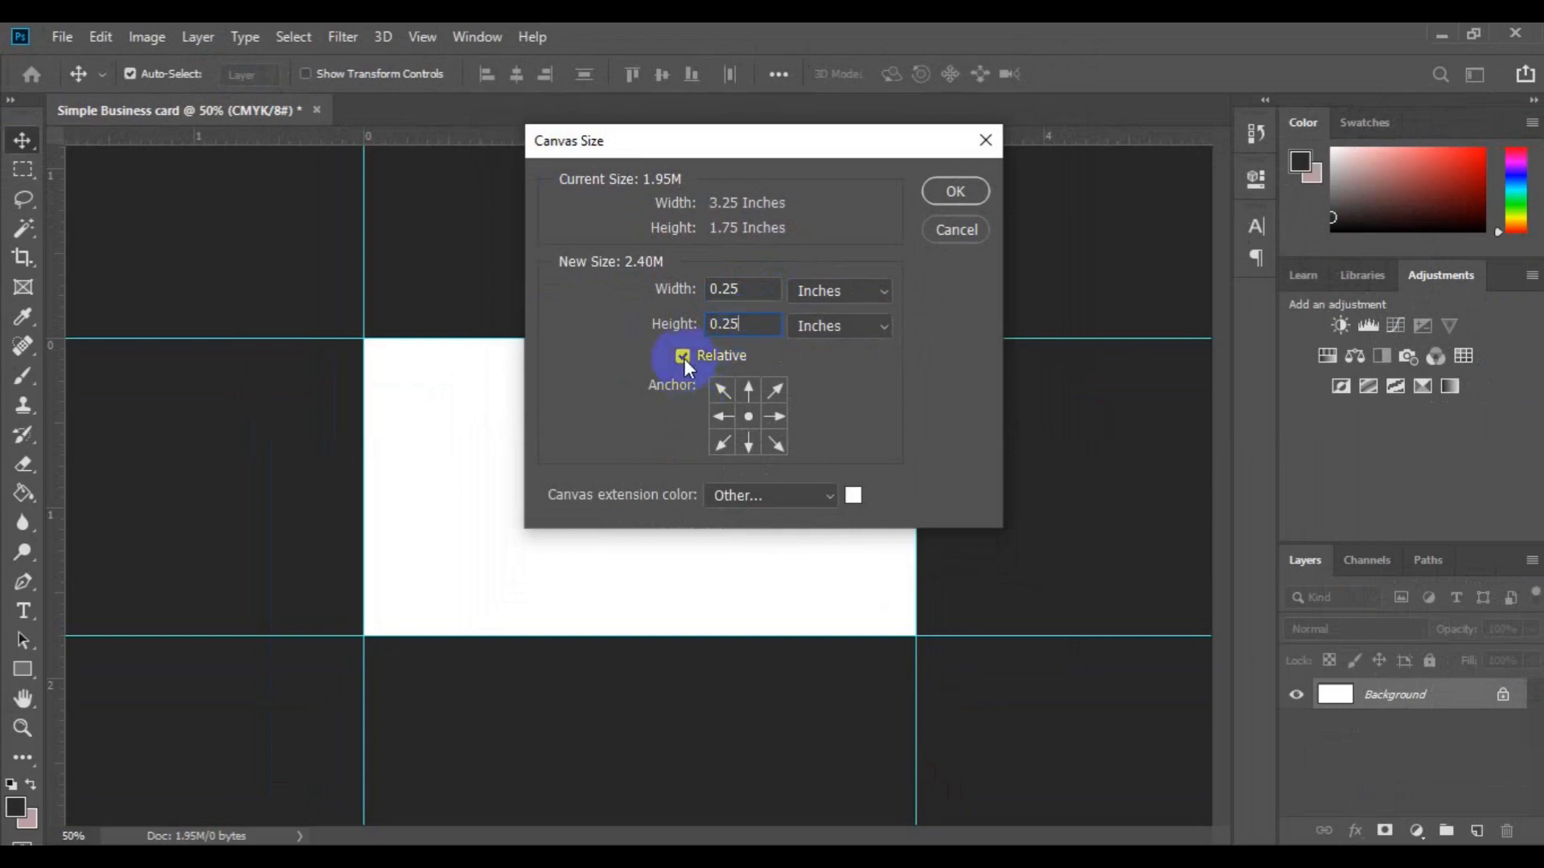
pyautogui.click(952, 185)
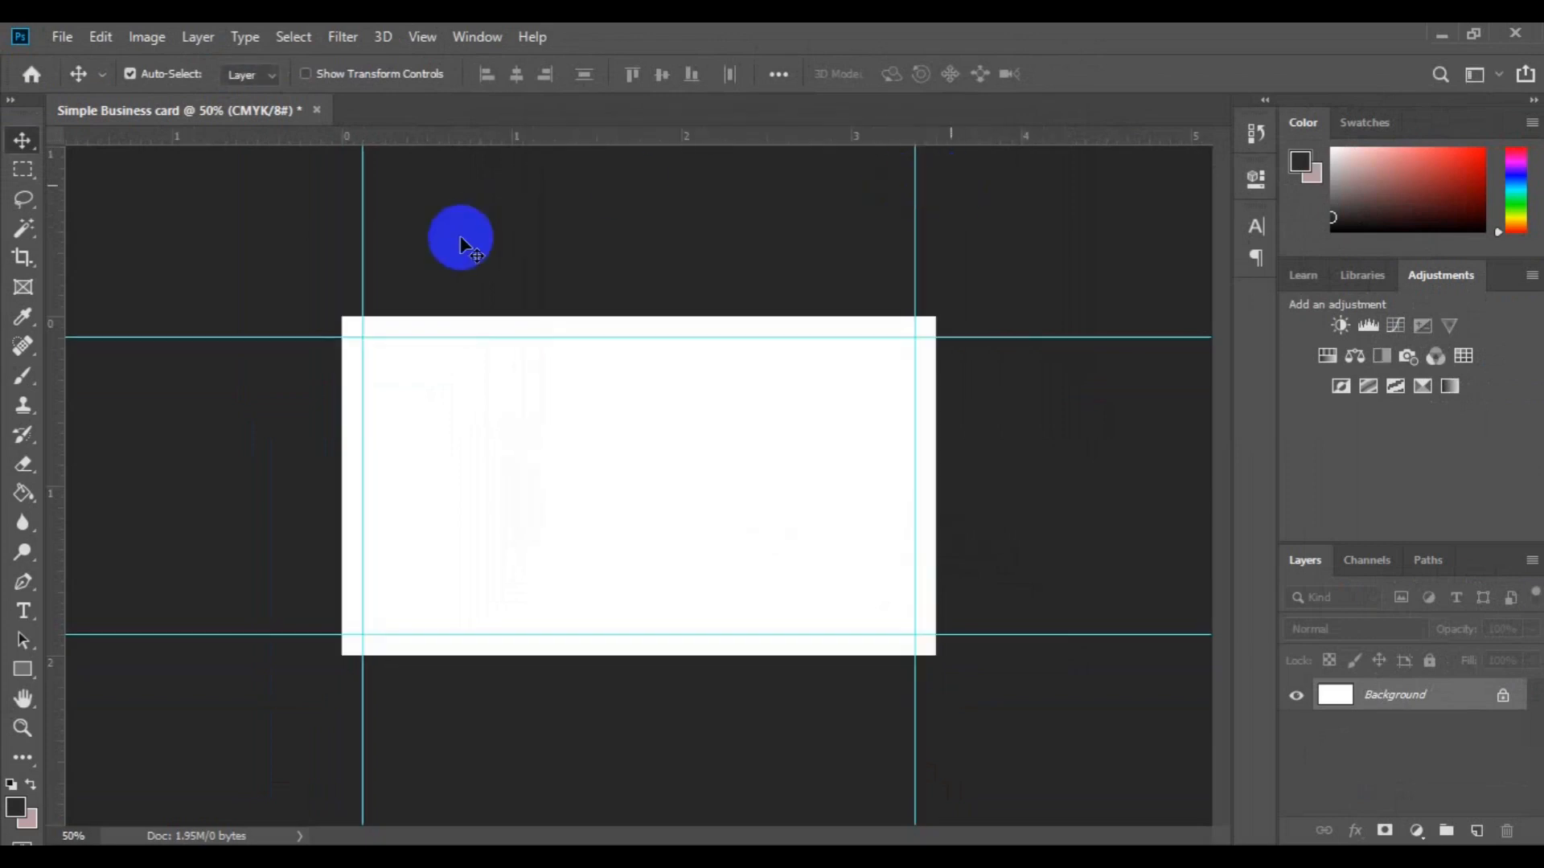
# Step: Add guides at the new left, top, right and bottom card edges
pyautogui.moveTo(58, 552); pyautogui.dragTo(342, 623)
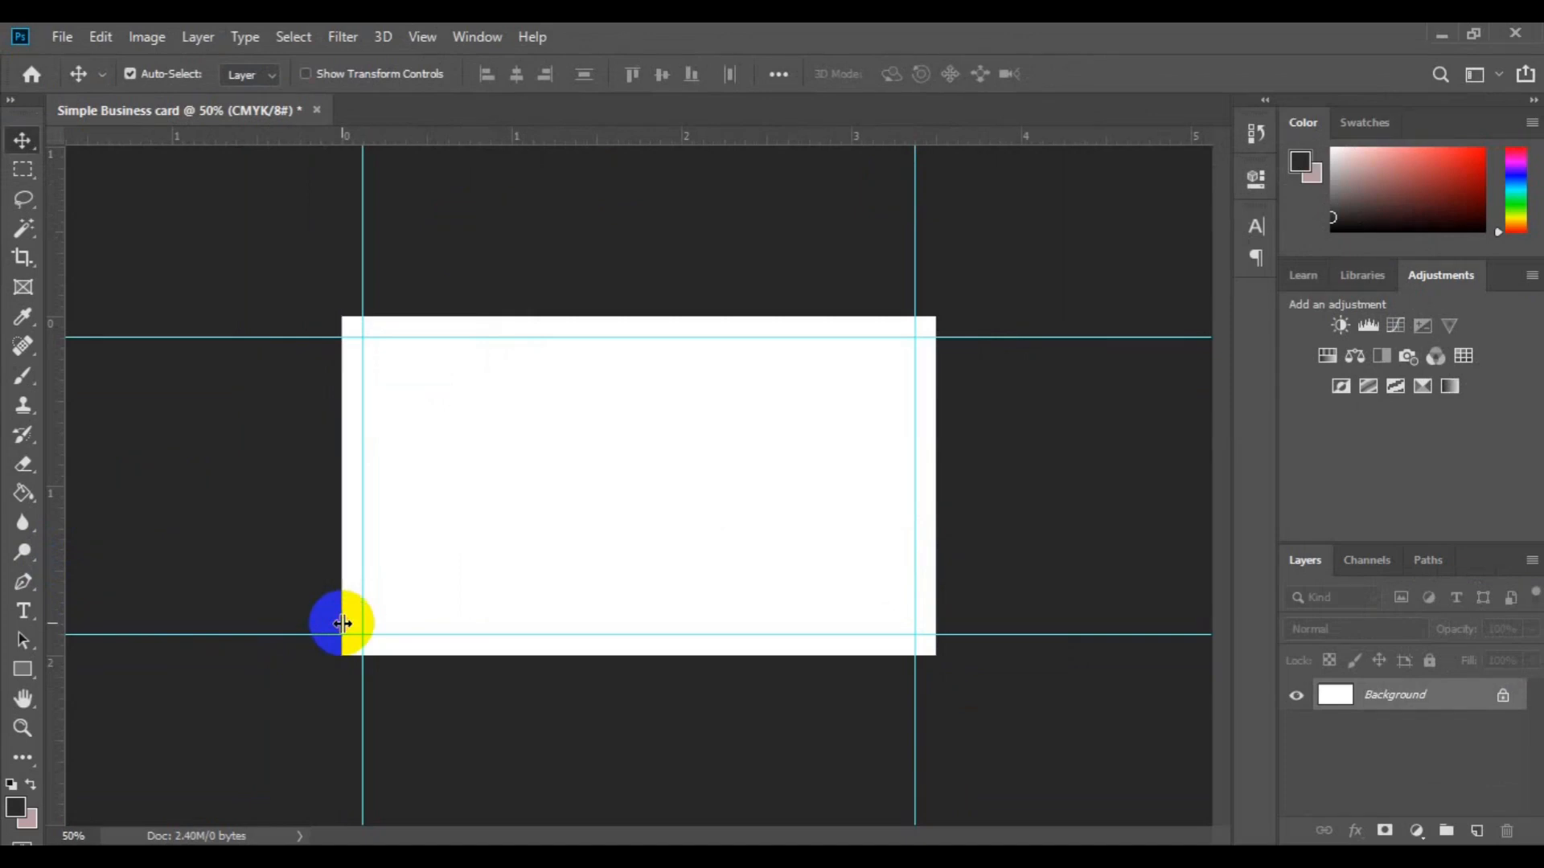
pyautogui.moveTo(544, 142); pyautogui.dragTo(569, 317)
pyautogui.moveTo(70, 573); pyautogui.dragTo(935, 552)
pyautogui.moveTo(624, 143); pyautogui.dragTo(651, 656)
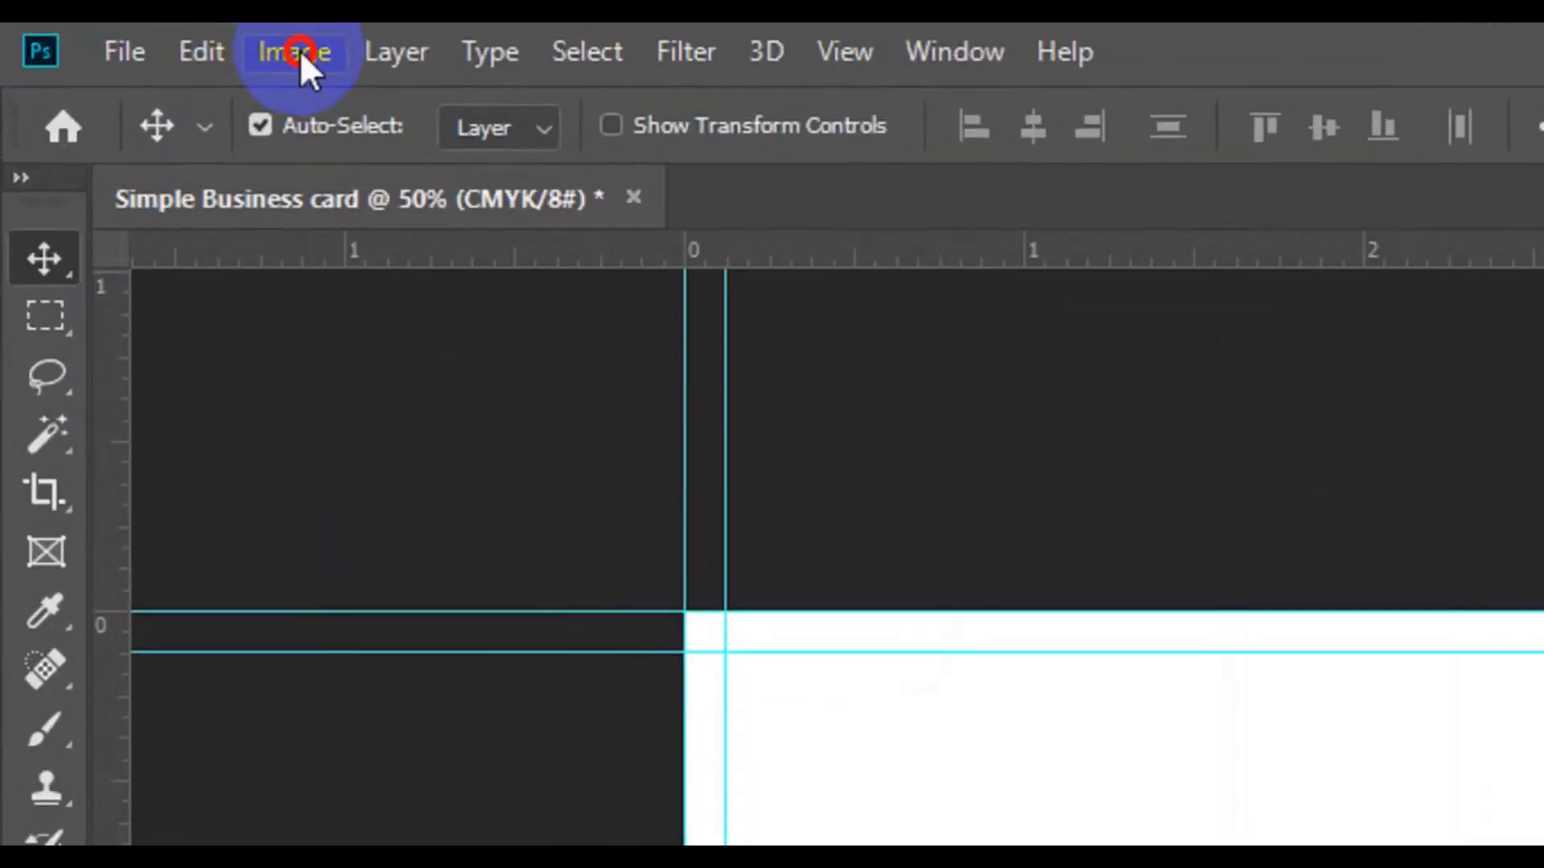
pyautogui.click(300, 53)
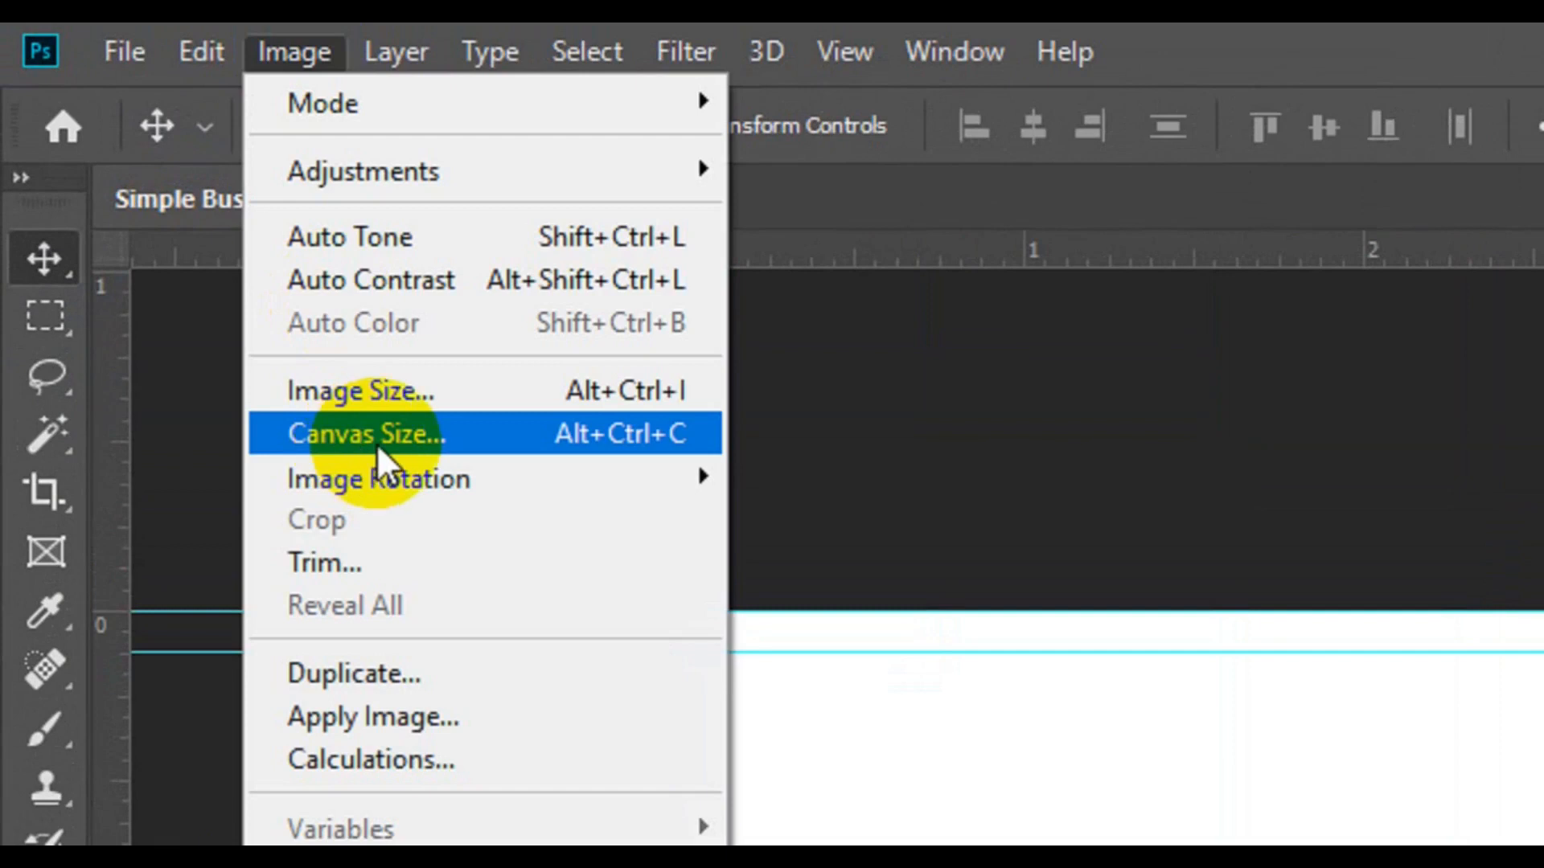
pyautogui.click(376, 442)
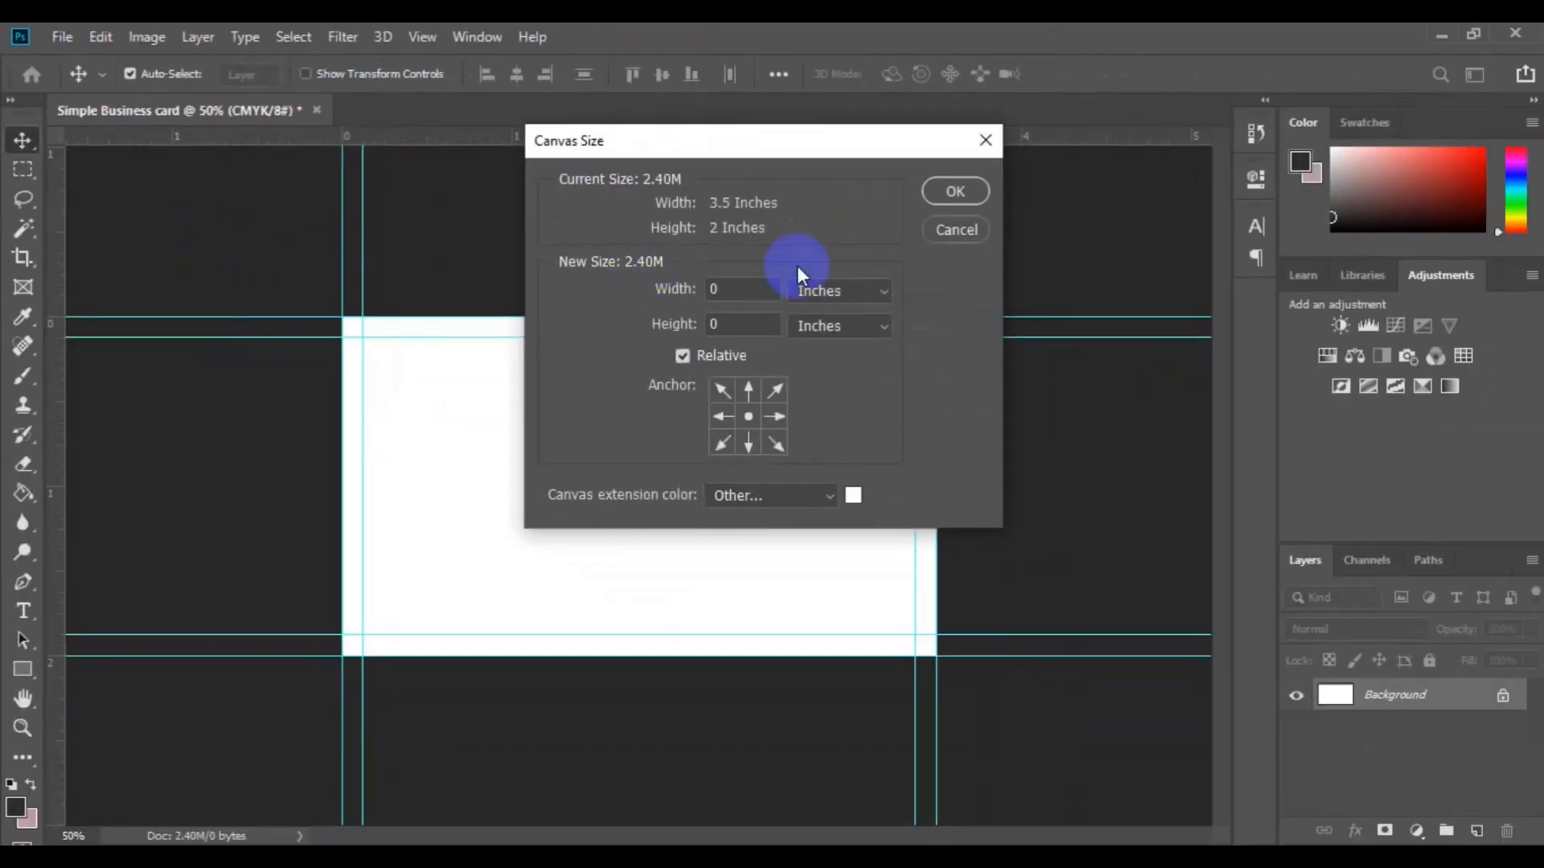
pyautogui.click(762, 287)
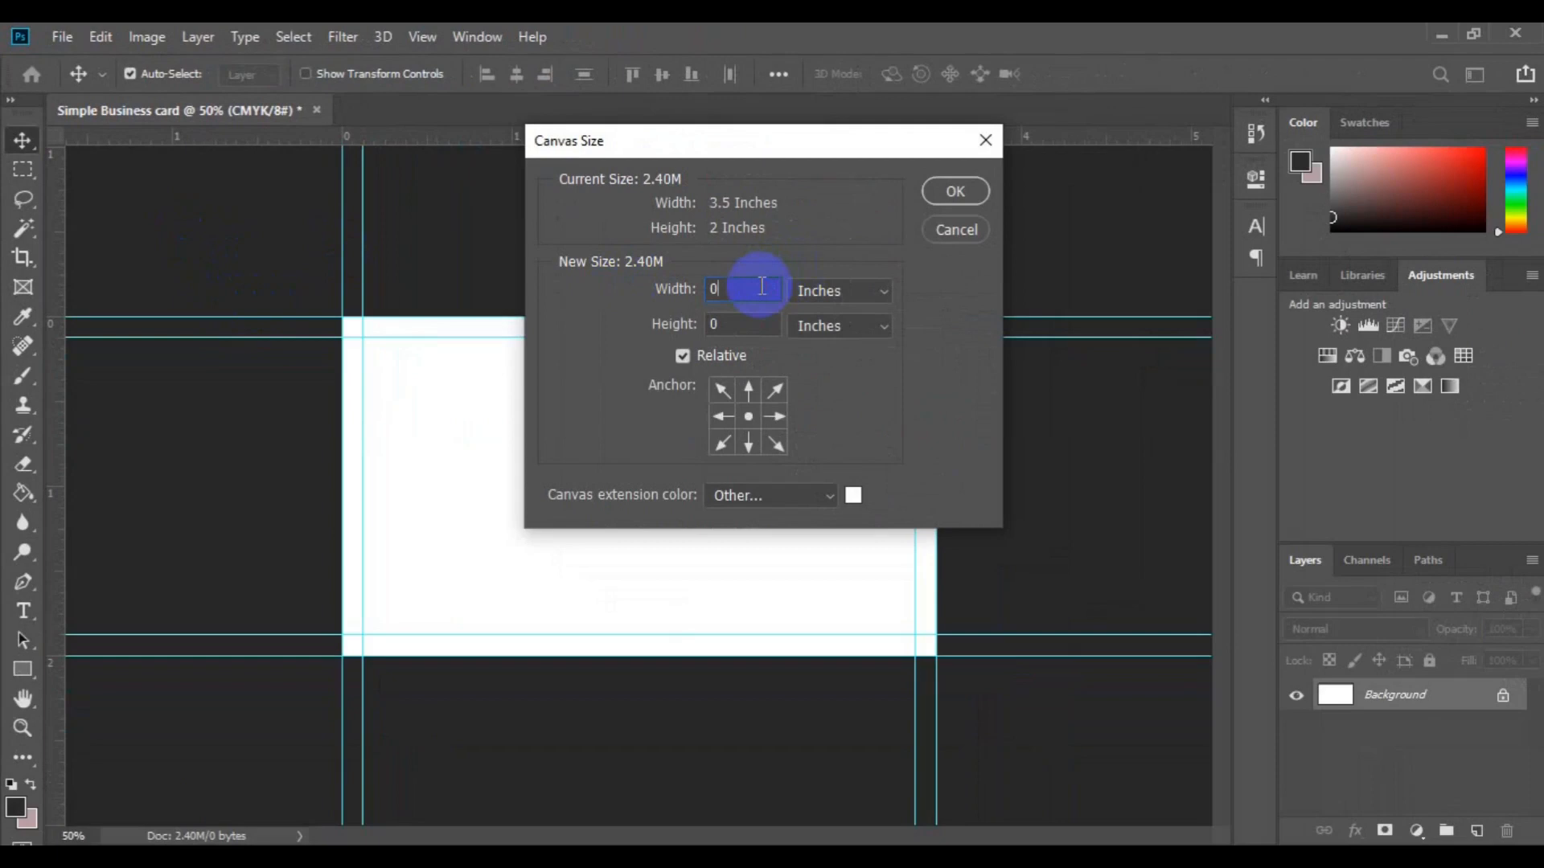
pyautogui.write('.25')
pyautogui.click(755, 322)
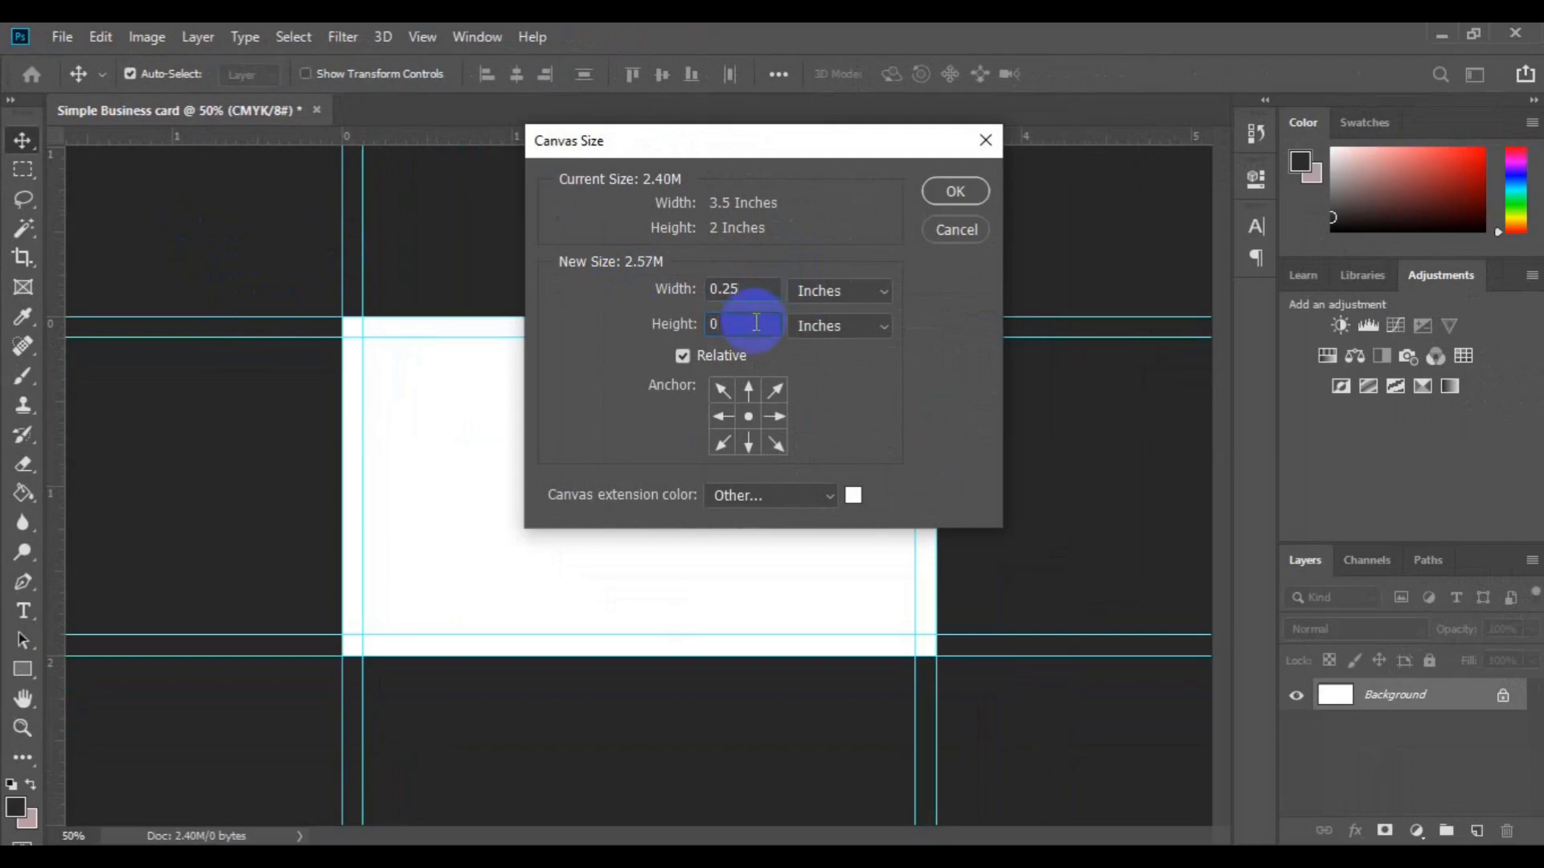
pyautogui.write('.25')
pyautogui.click(954, 191)
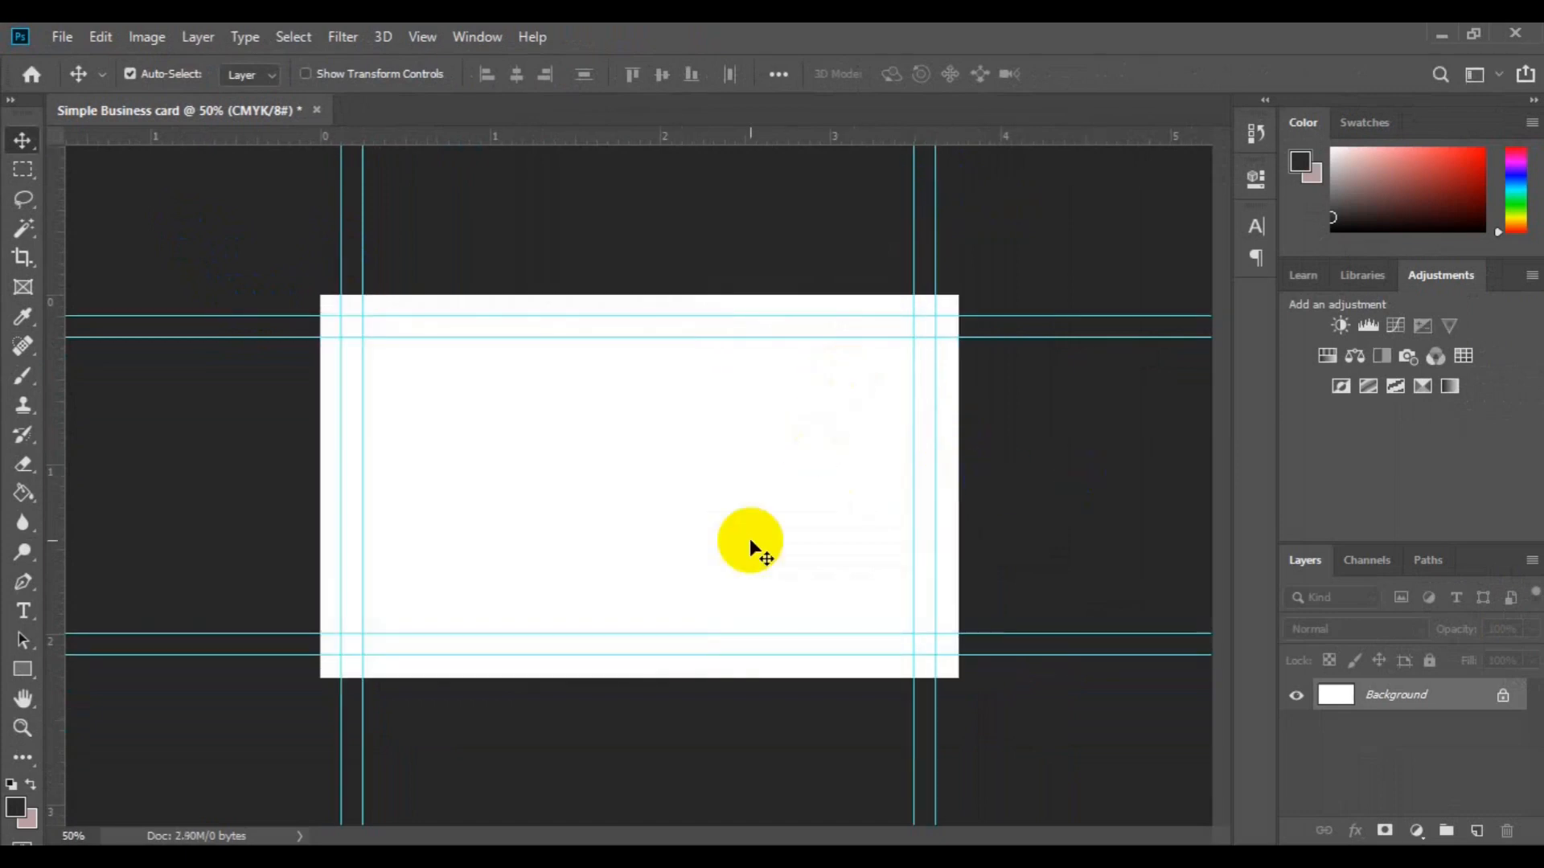
pyautogui.press('ctrl')
pyautogui.hotkey('ctrl', '-')
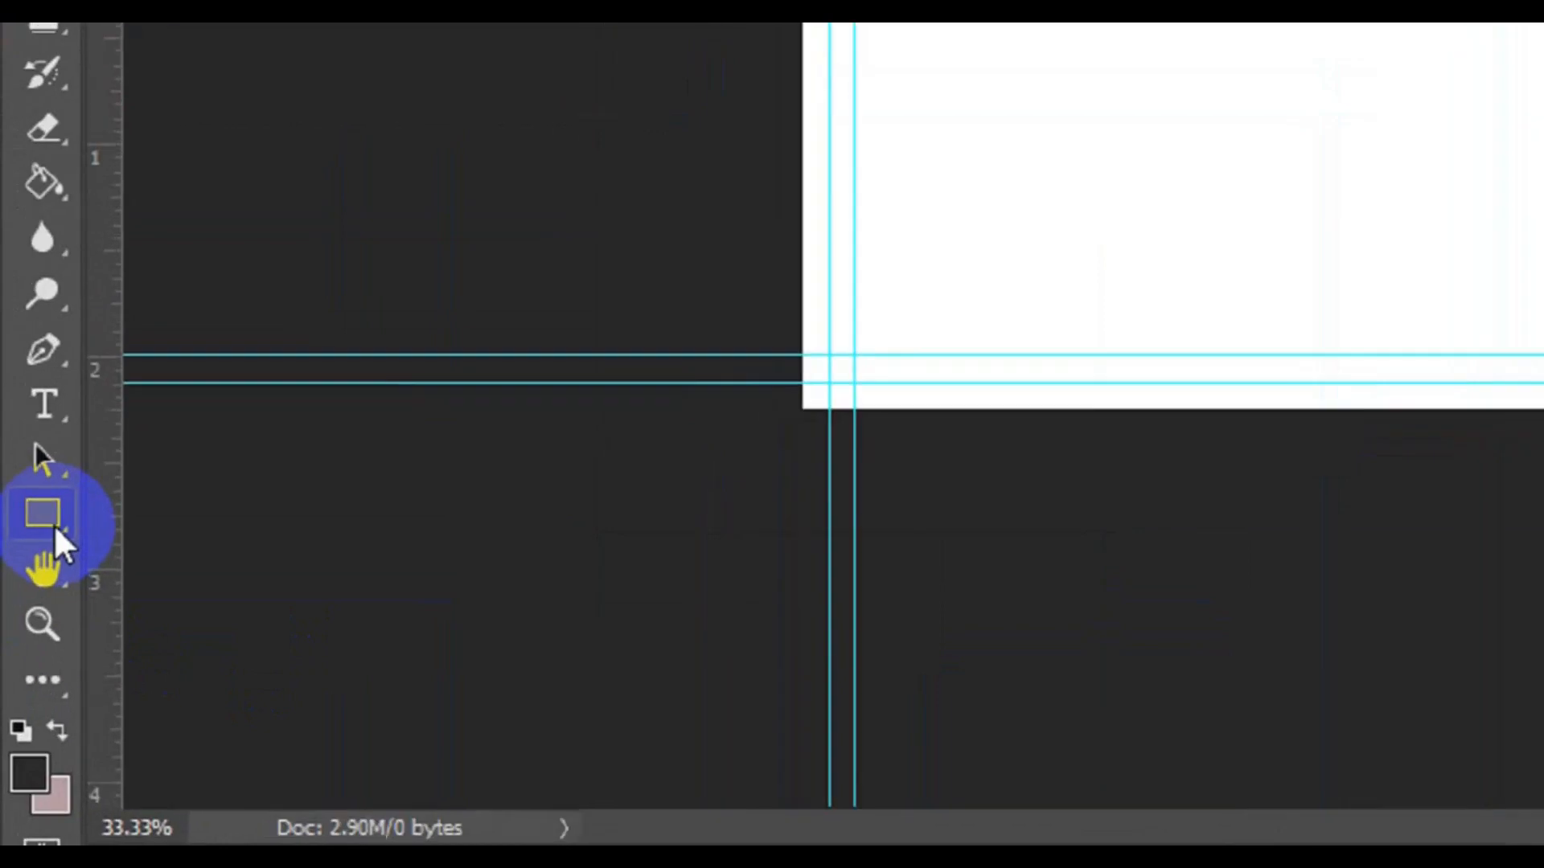
# Step: Draw a dark grey Shape-mode rectangle over the card, leaving a white right-hand strip
pyautogui.click(29, 675)
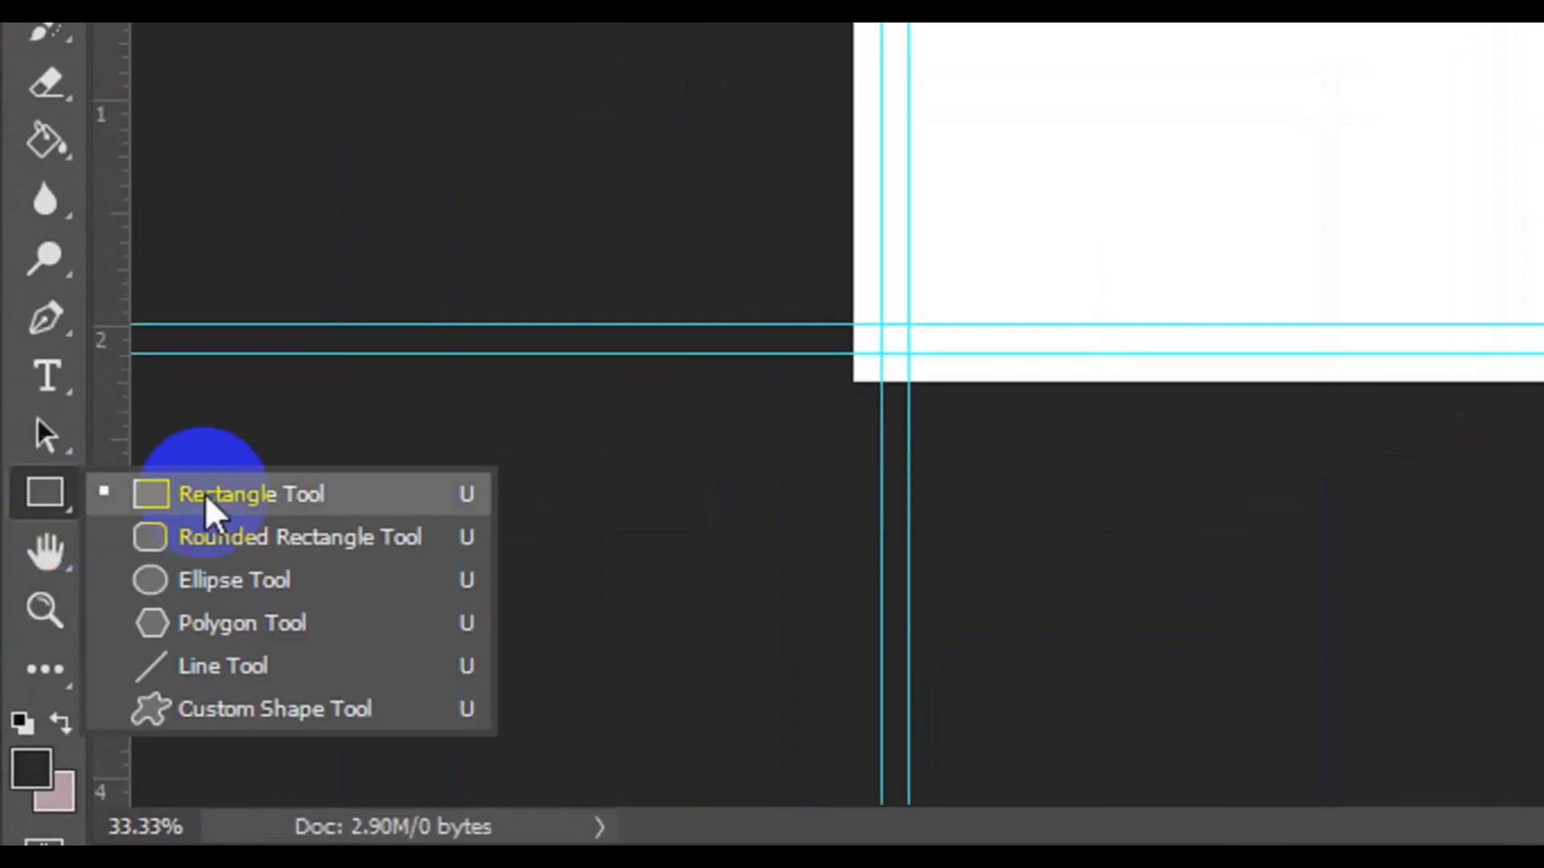
pyautogui.click(205, 494)
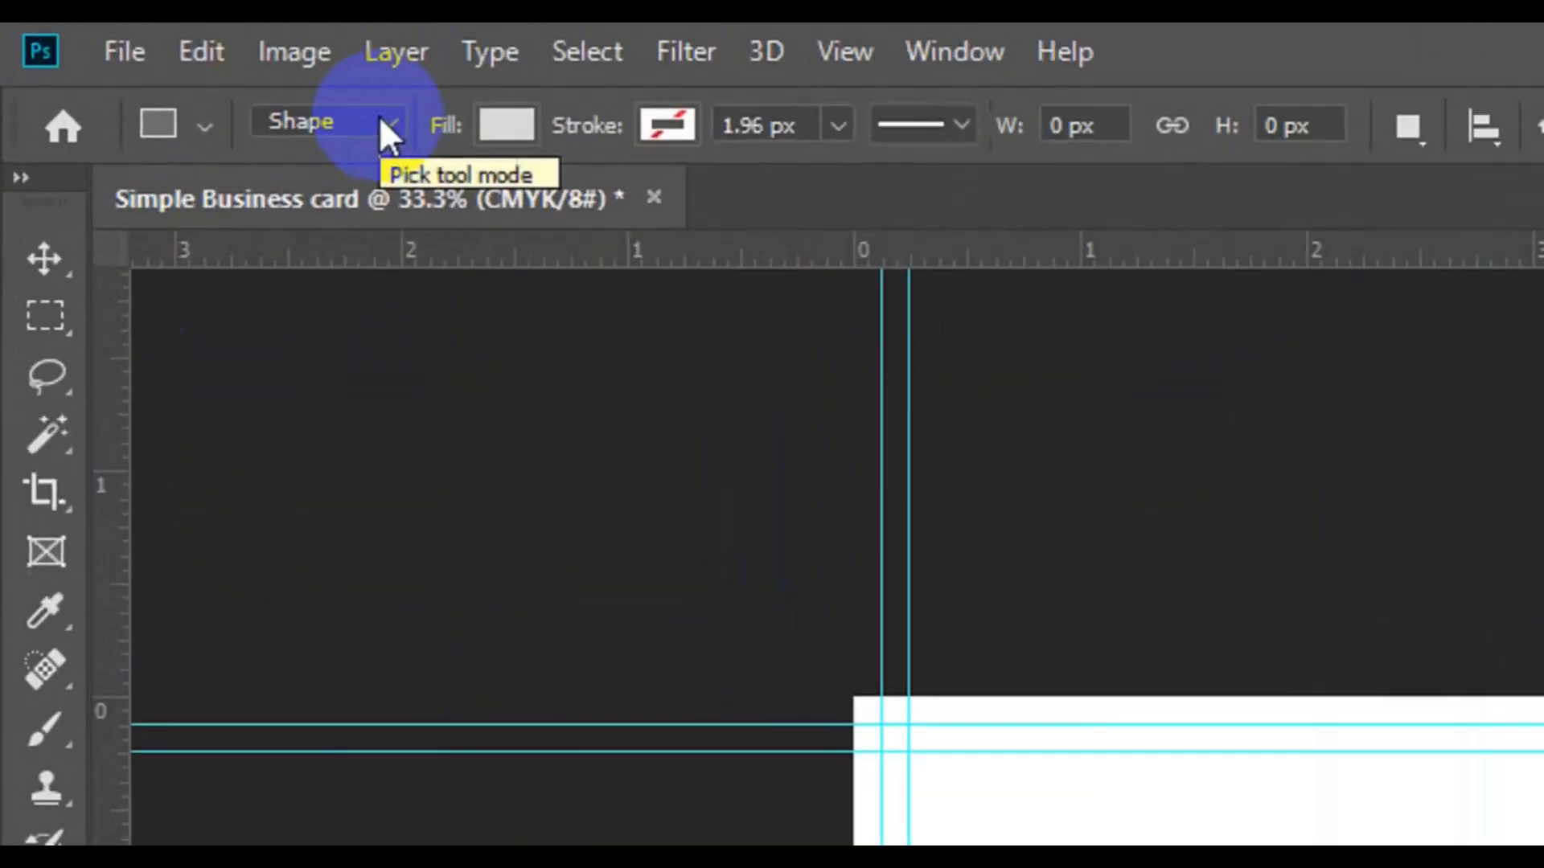
pyautogui.click(191, 71)
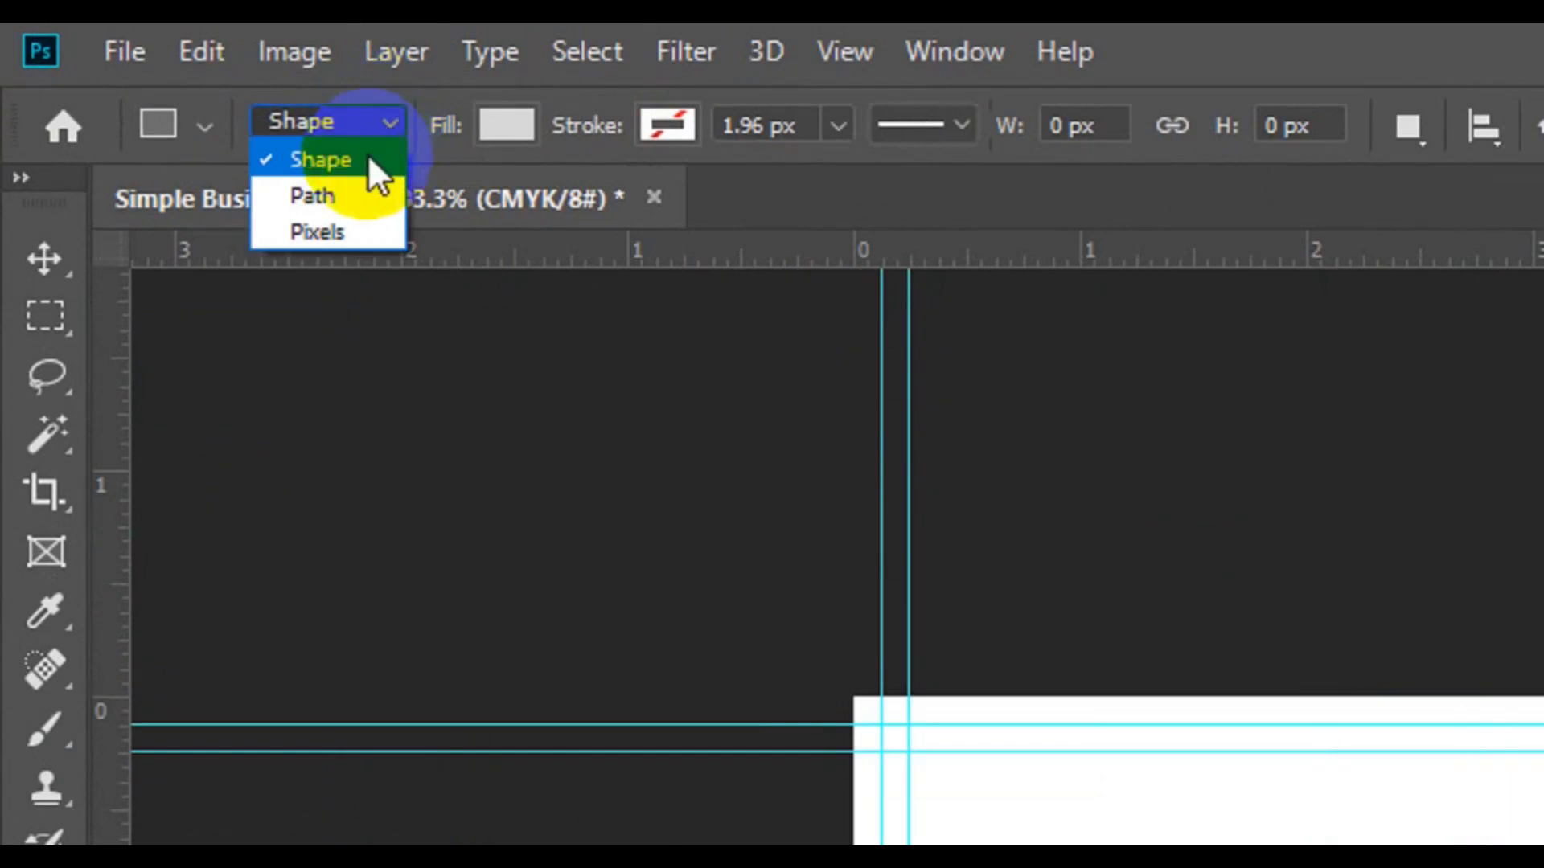
pyautogui.click(425, 142)
pyautogui.click(515, 125)
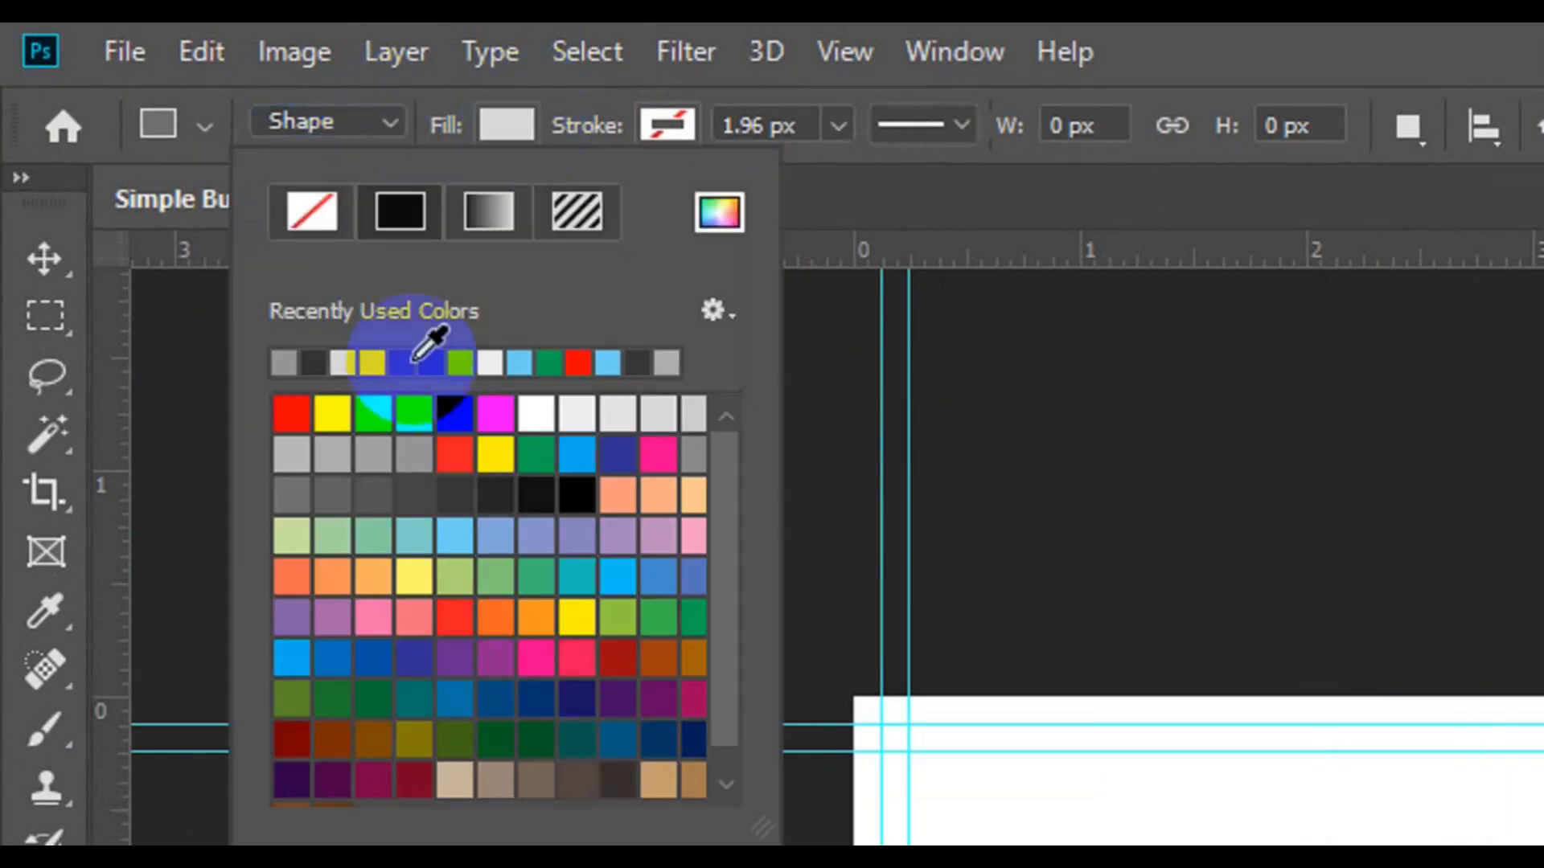
pyautogui.click(407, 363)
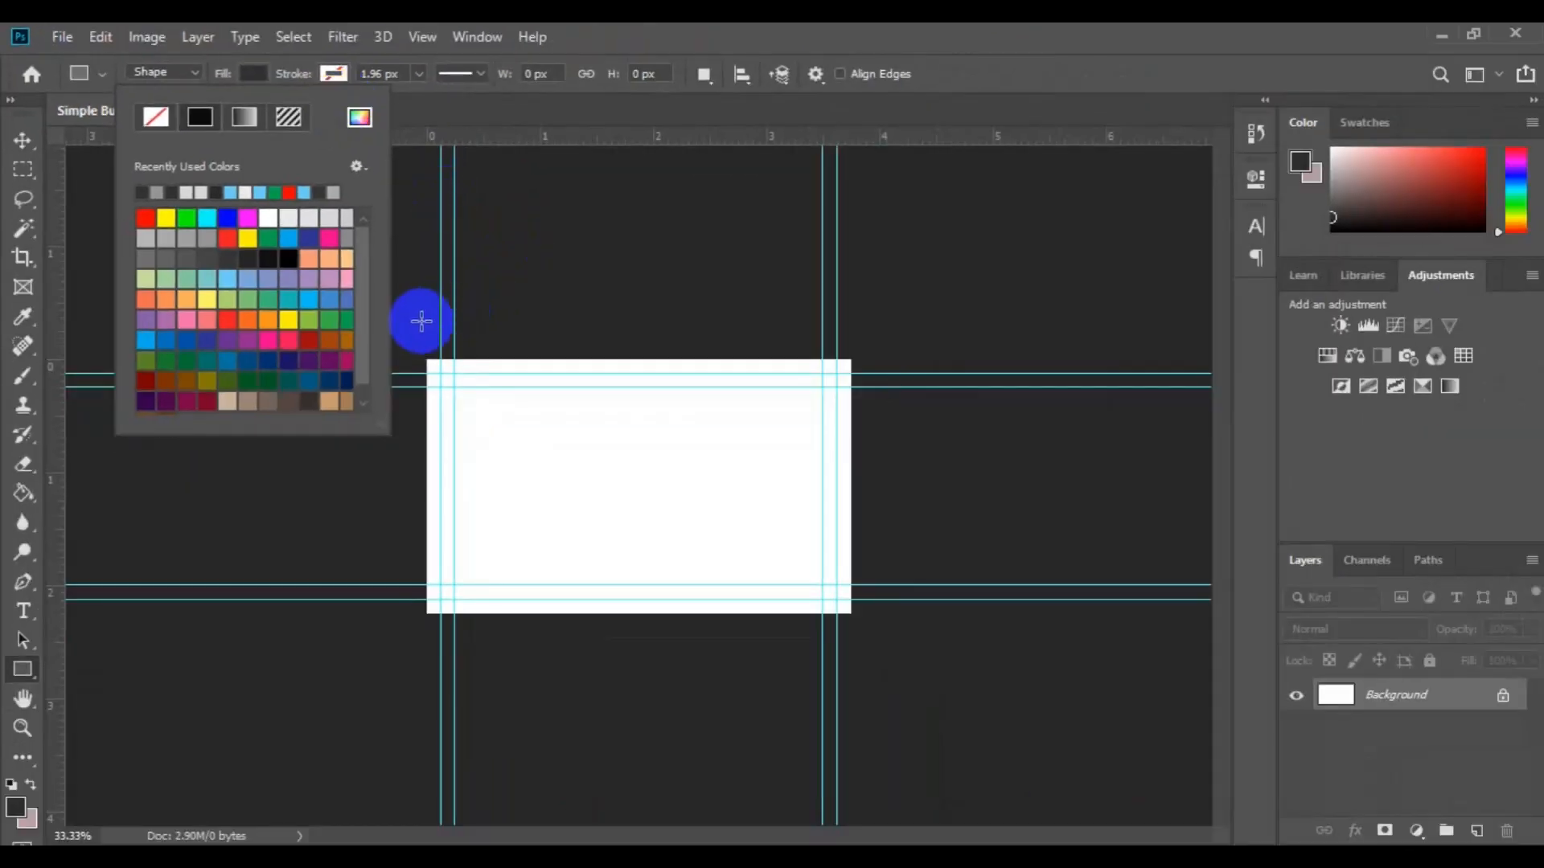
pyautogui.moveTo(419, 321); pyautogui.dragTo(786, 729)
pyautogui.moveTo(784, 729); pyautogui.dragTo(785, 729)
pyautogui.press('v')
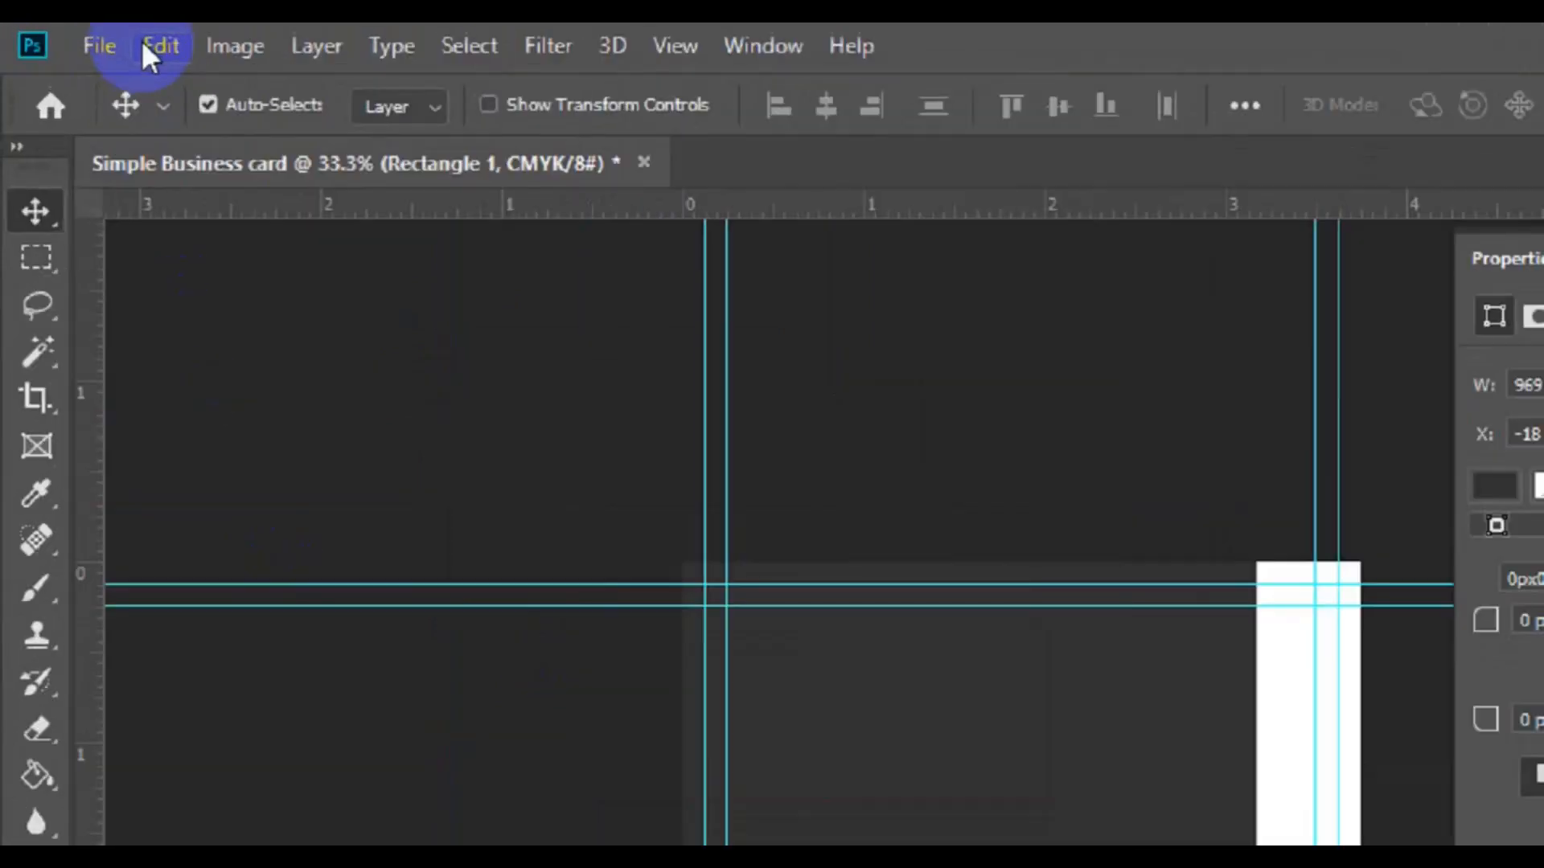
# Step: Free-transform the dark rectangle to 45° rotation, then move and enlarge it over the card
pyautogui.click(178, 50)
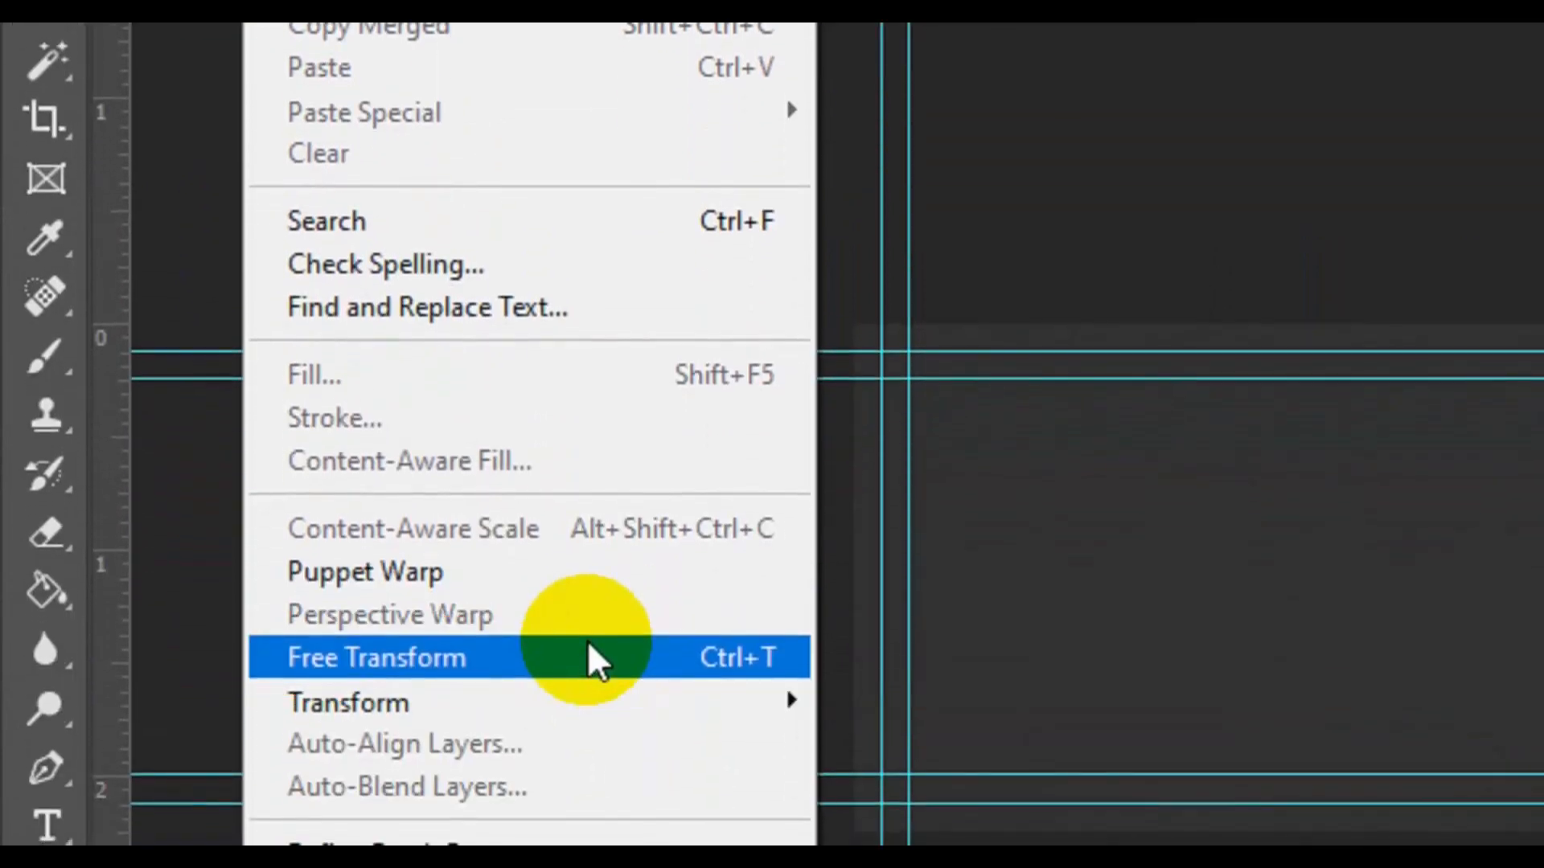
pyautogui.click(587, 643)
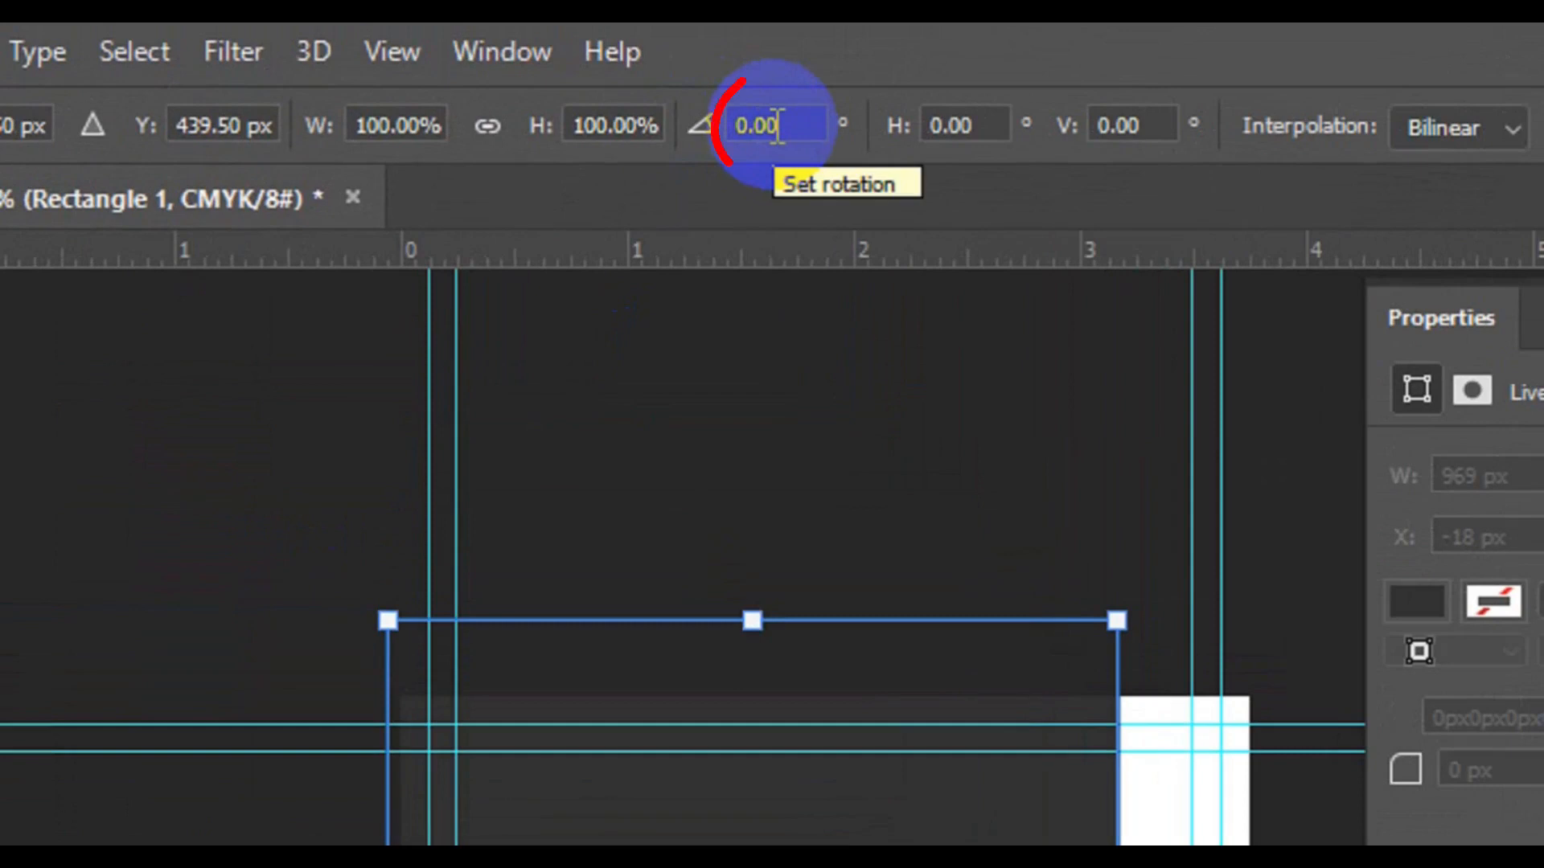
pyautogui.click(777, 127)
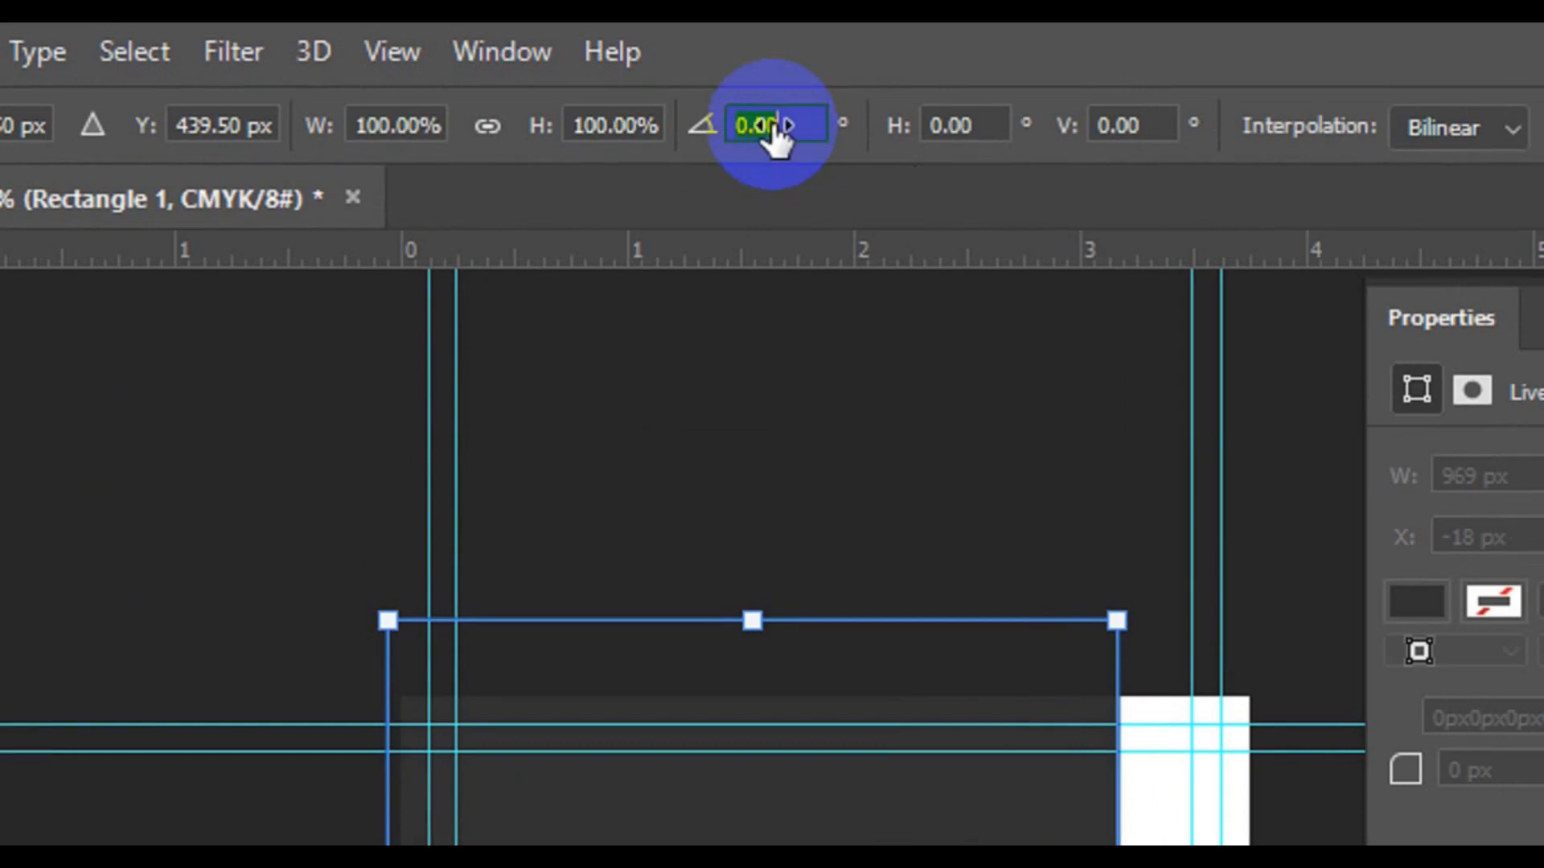
pyautogui.write('4')
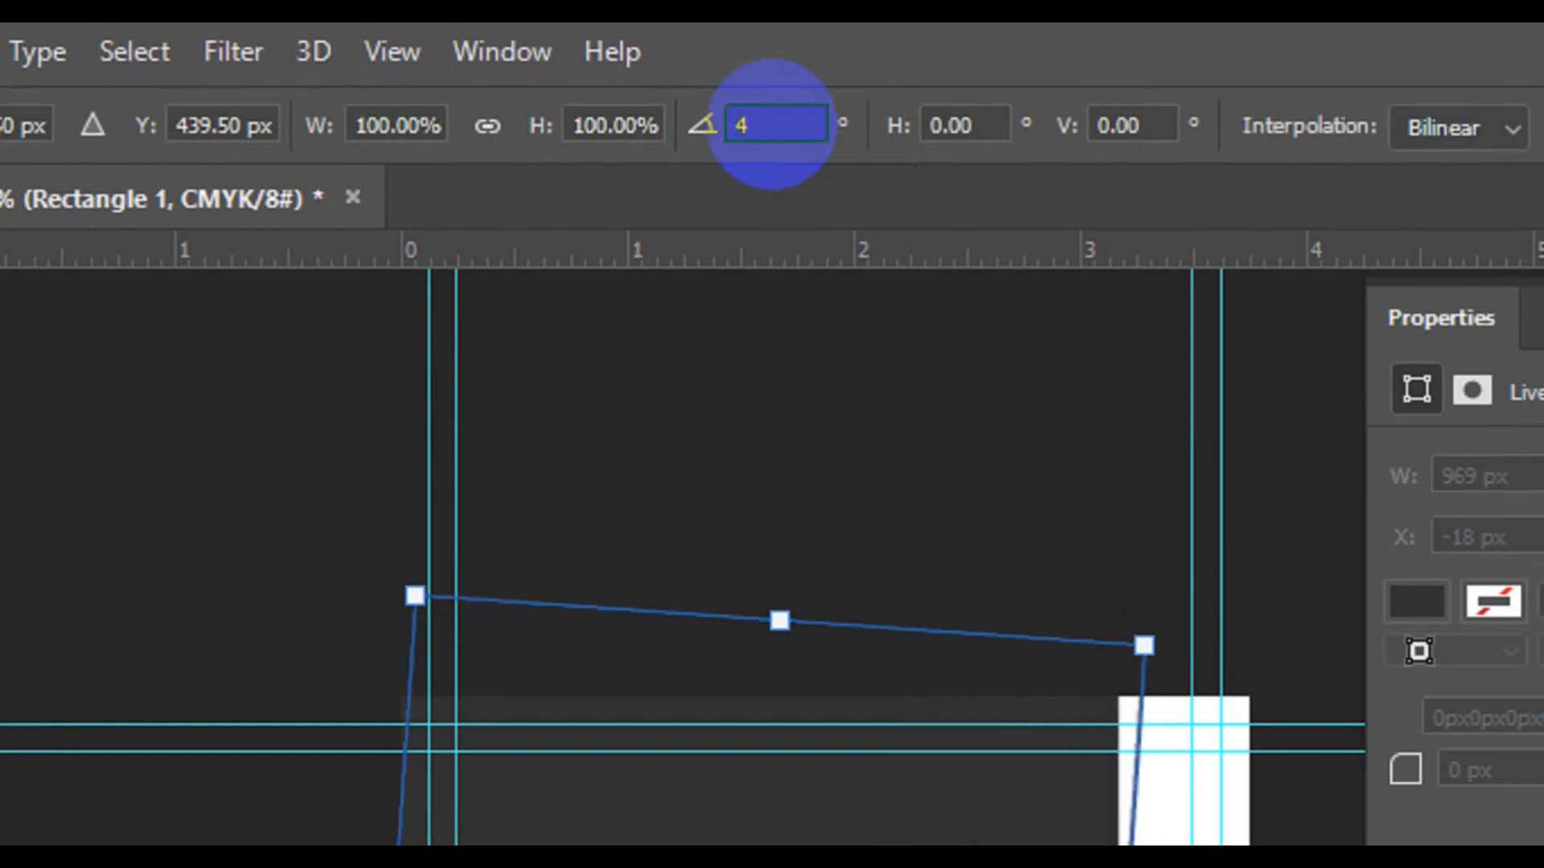
pyautogui.write('5')
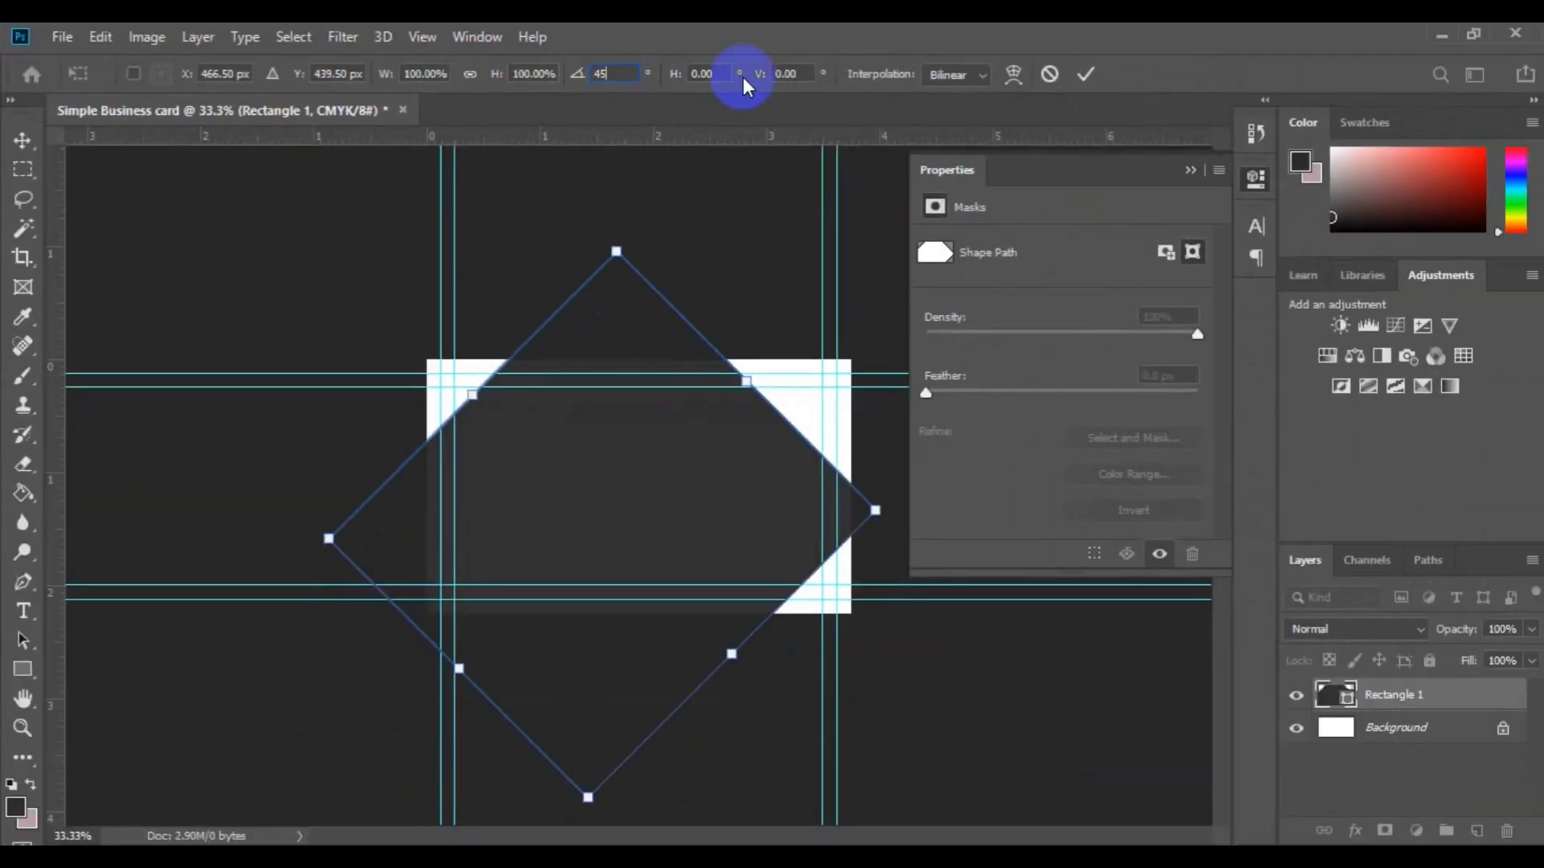
pyautogui.moveTo(681, 504); pyautogui.dragTo(574, 613)
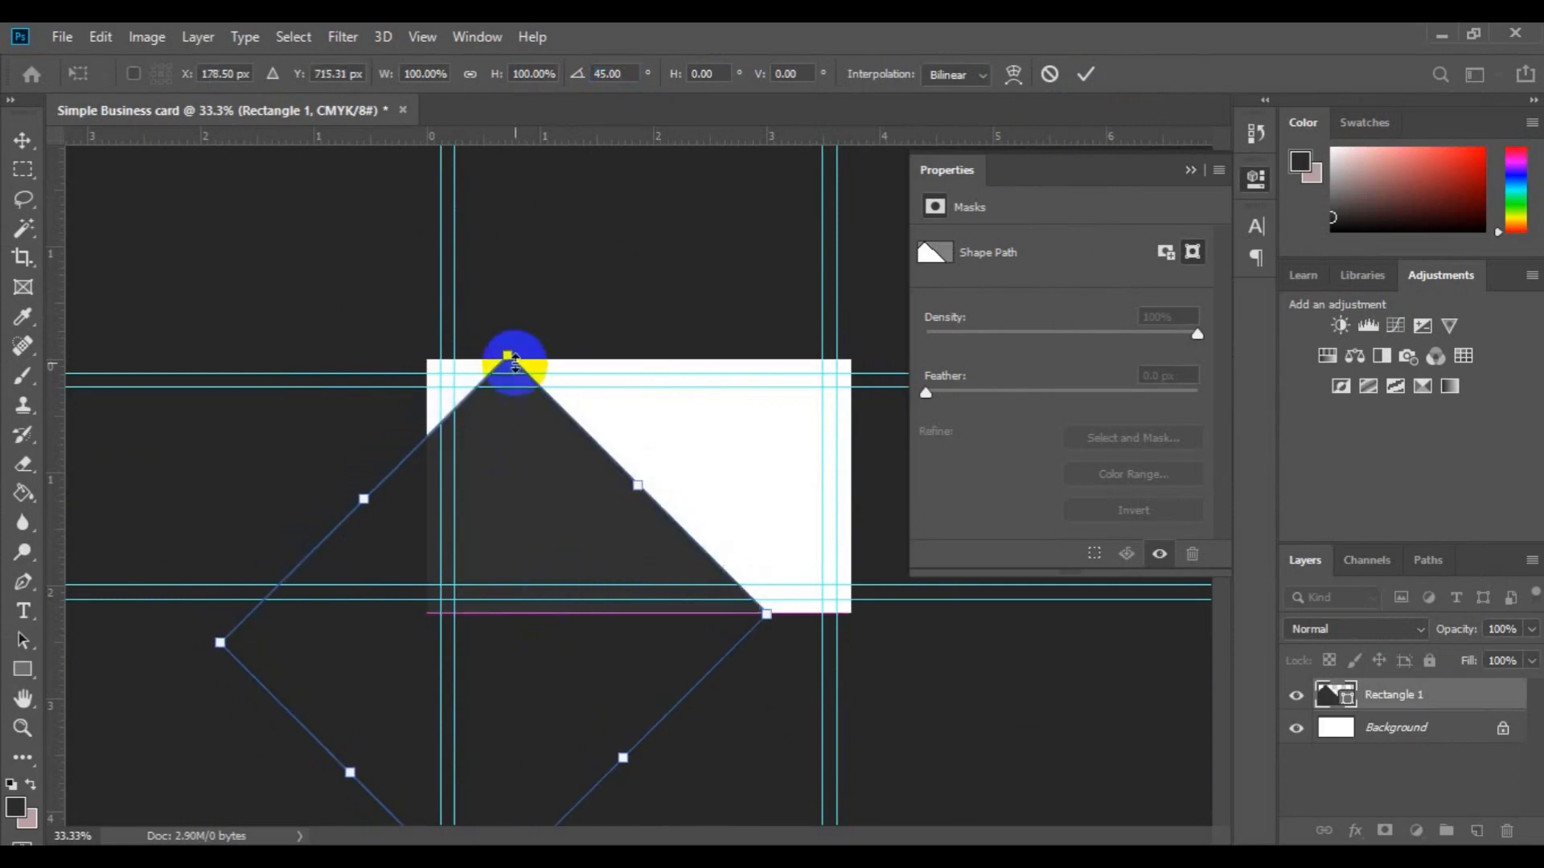
pyautogui.moveTo(511, 357); pyautogui.dragTo(609, 521)
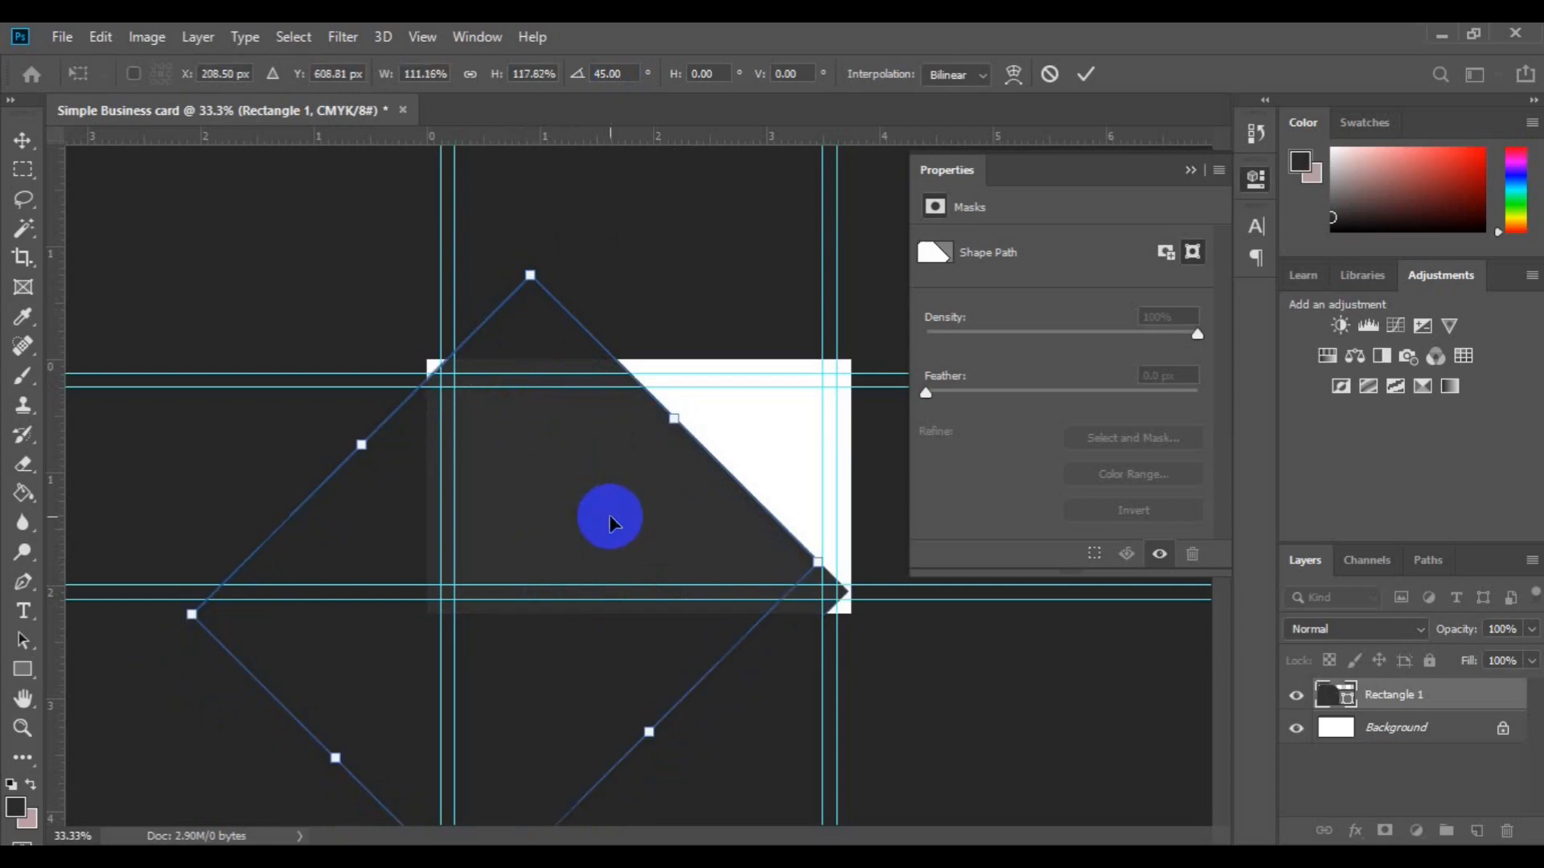
pyautogui.moveTo(610, 521); pyautogui.dragTo(541, 576)
pyautogui.moveTo(470, 325); pyautogui.dragTo(503, 258)
pyautogui.moveTo(568, 540); pyautogui.dragTo(510, 593)
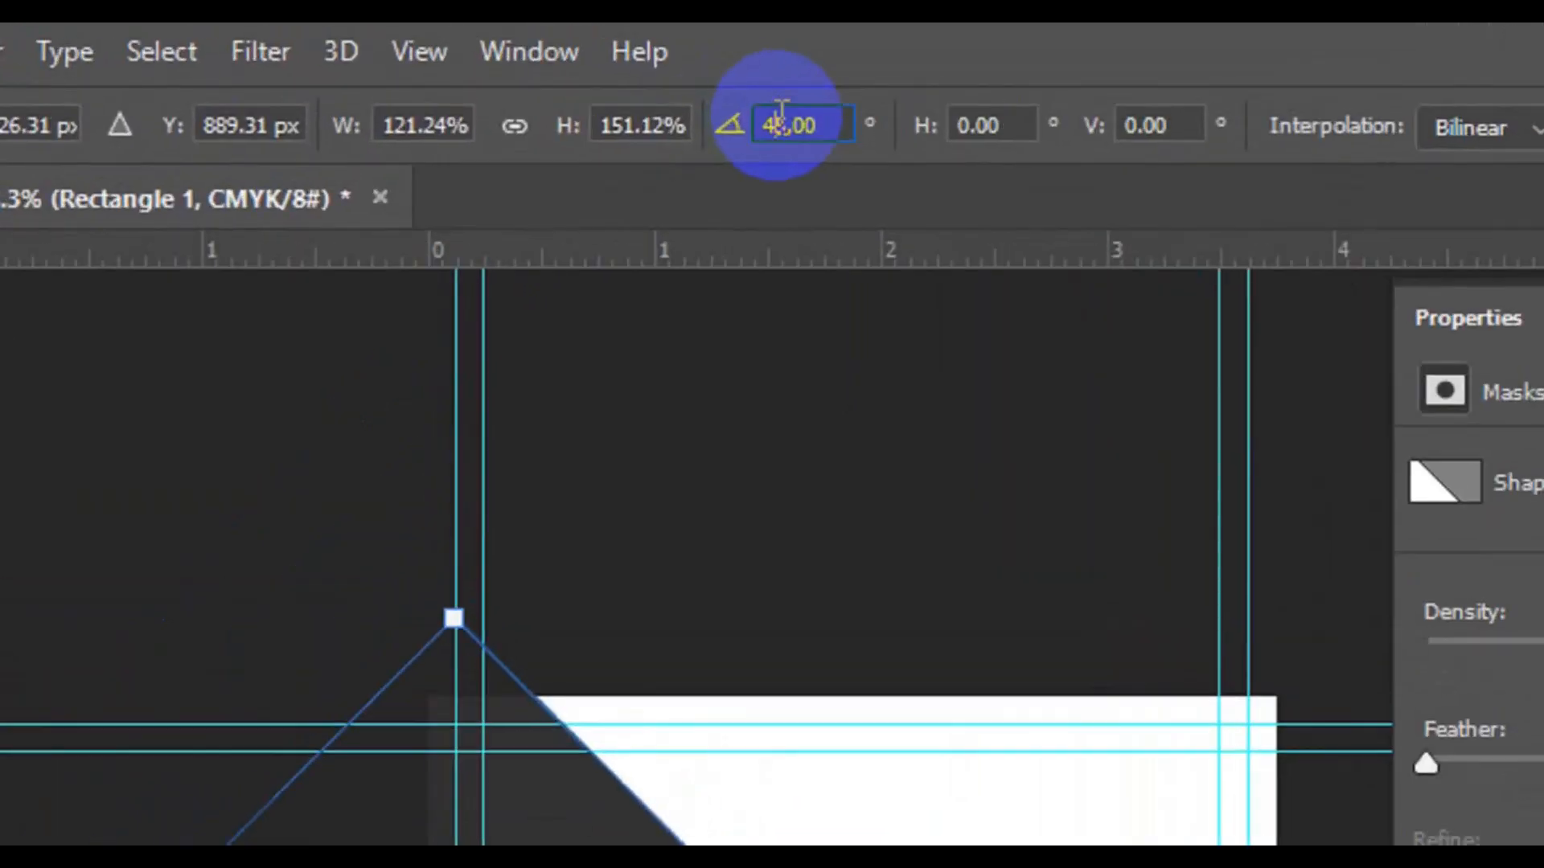
# Step: Change the rotation to 60°, reposition the shape and commit the transform
pyautogui.click(781, 113)
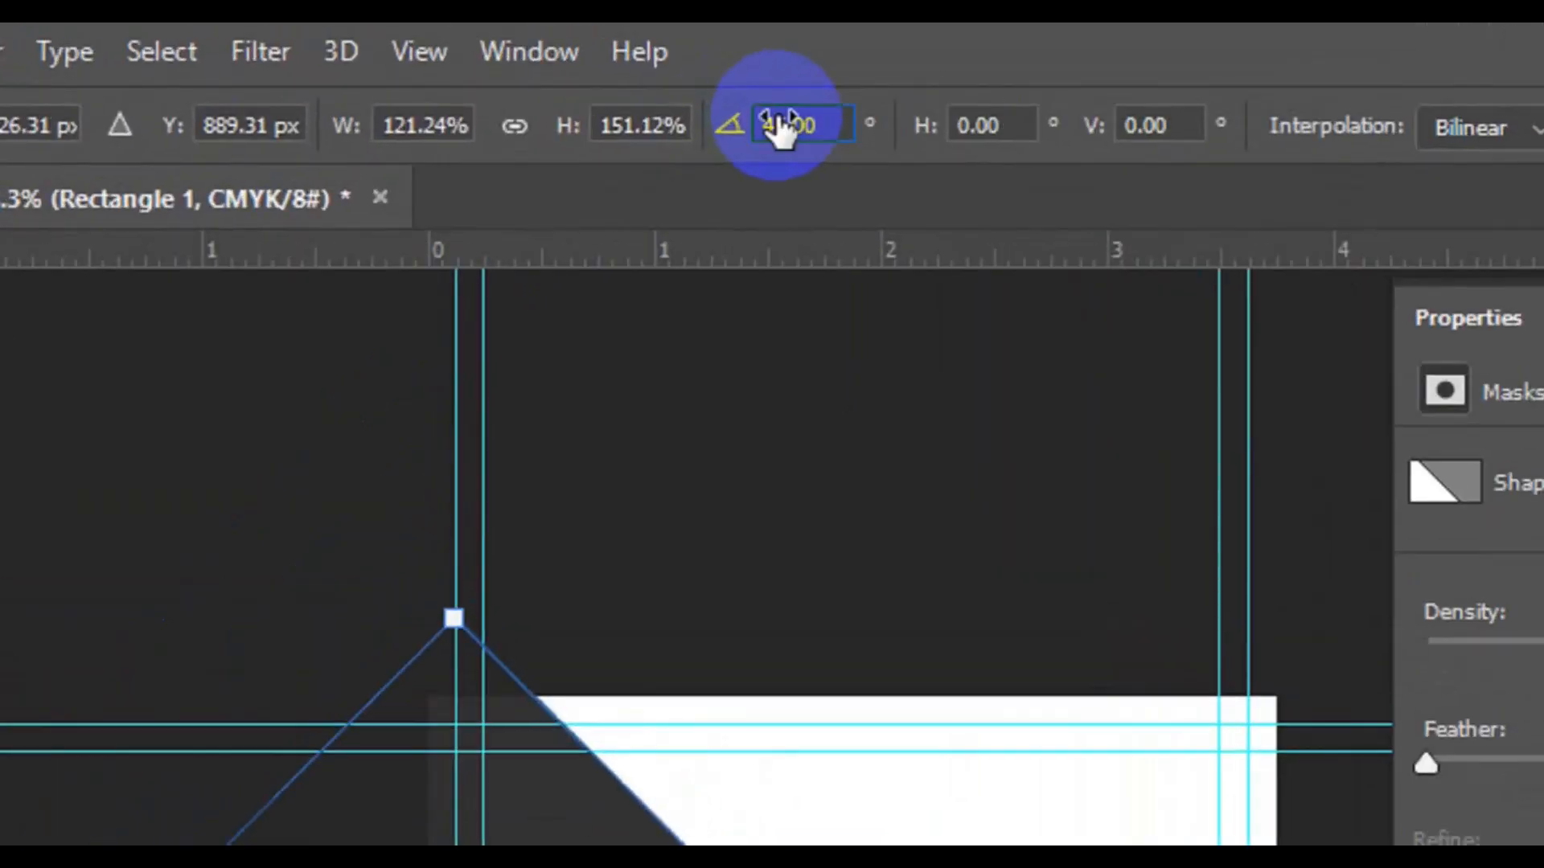
pyautogui.write('60')
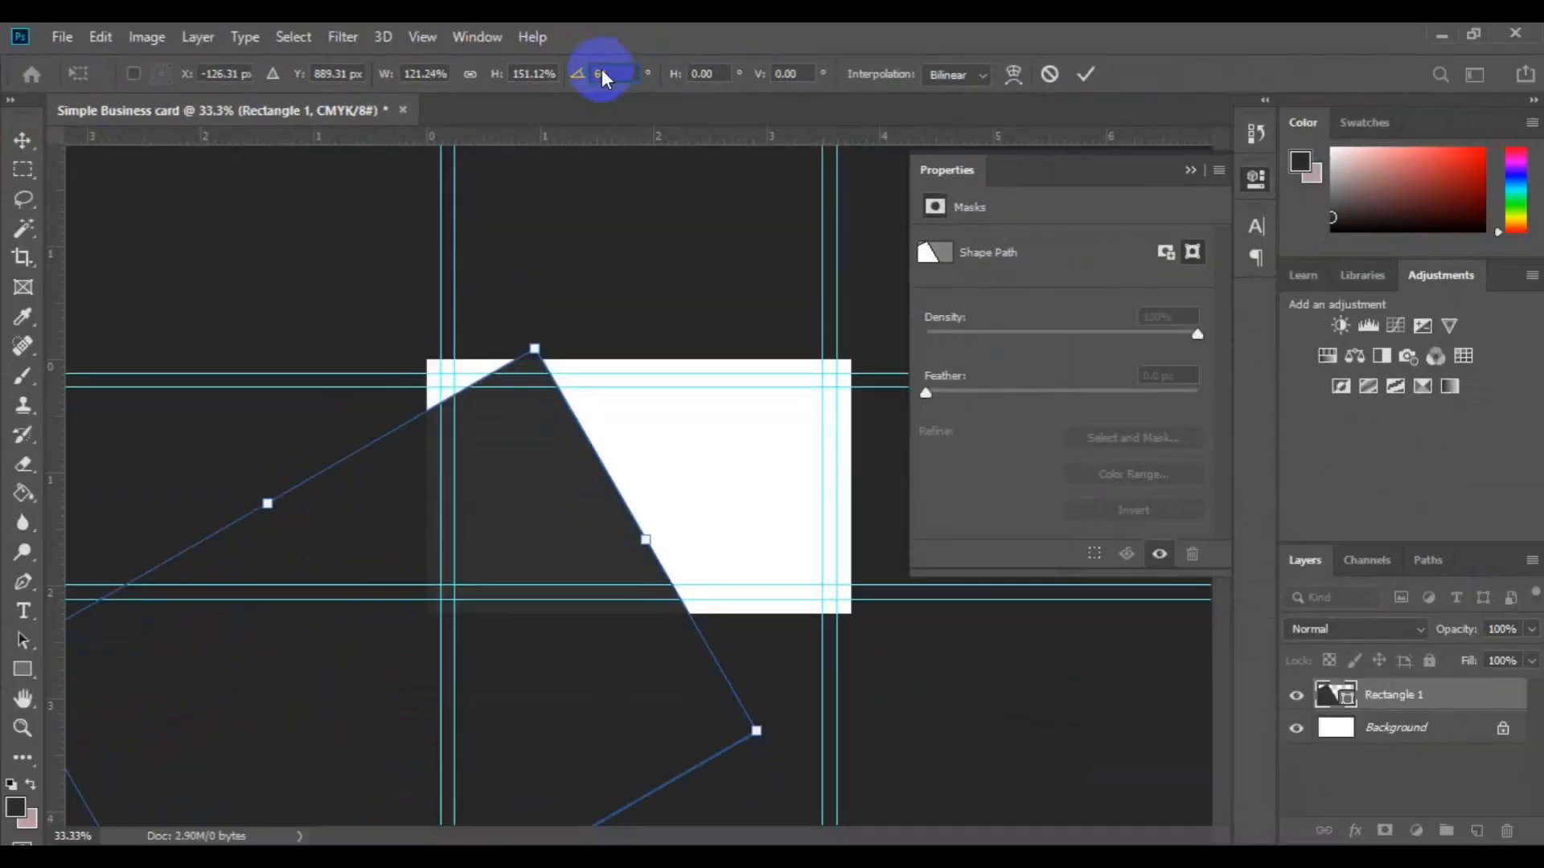
pyautogui.moveTo(562, 544); pyautogui.dragTo(568, 487)
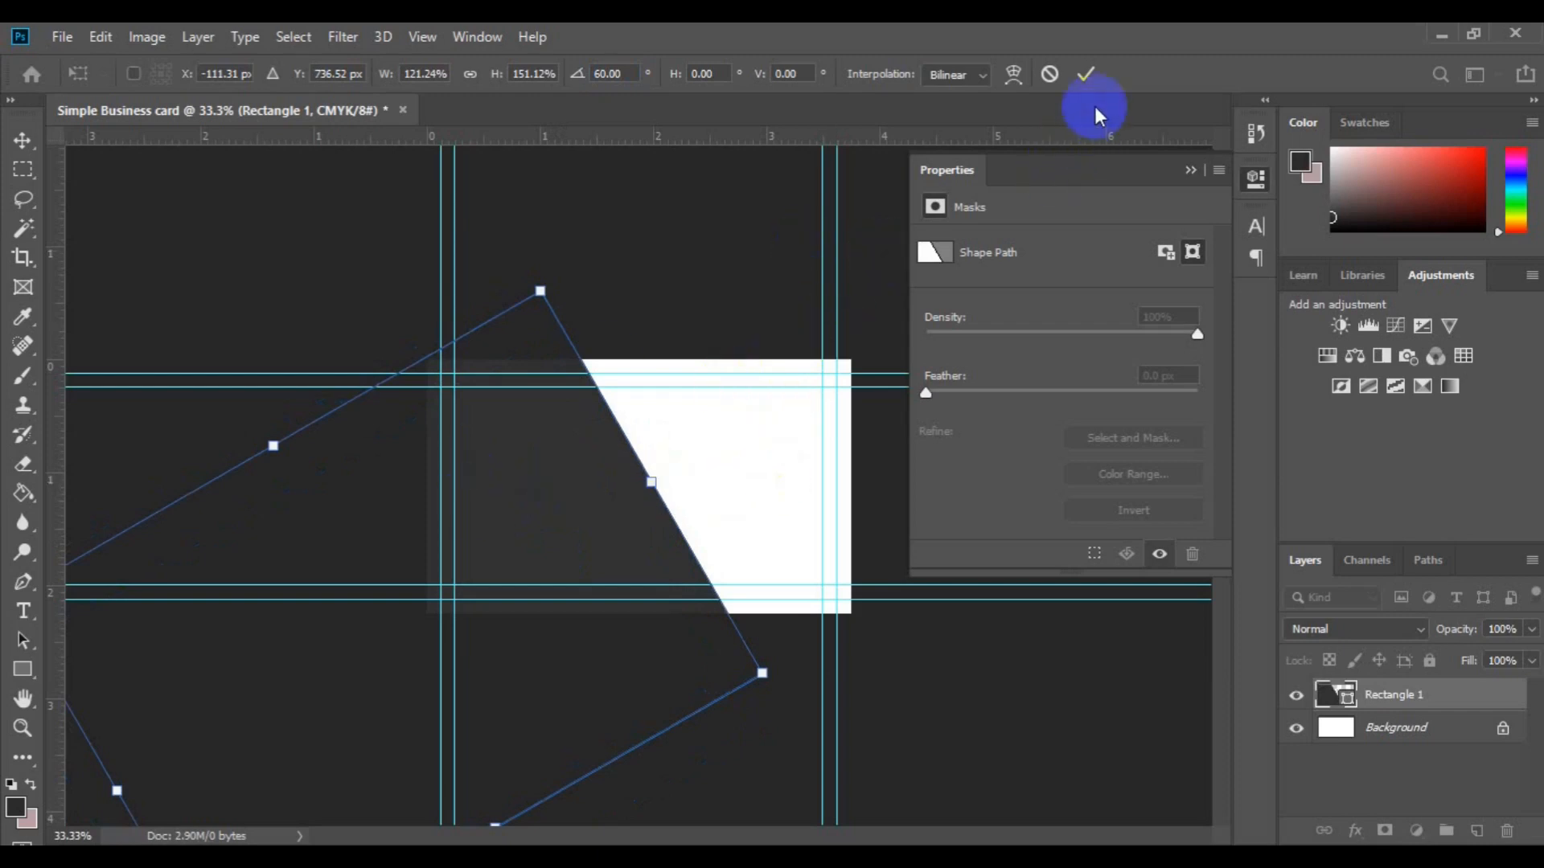
pyautogui.click(1087, 78)
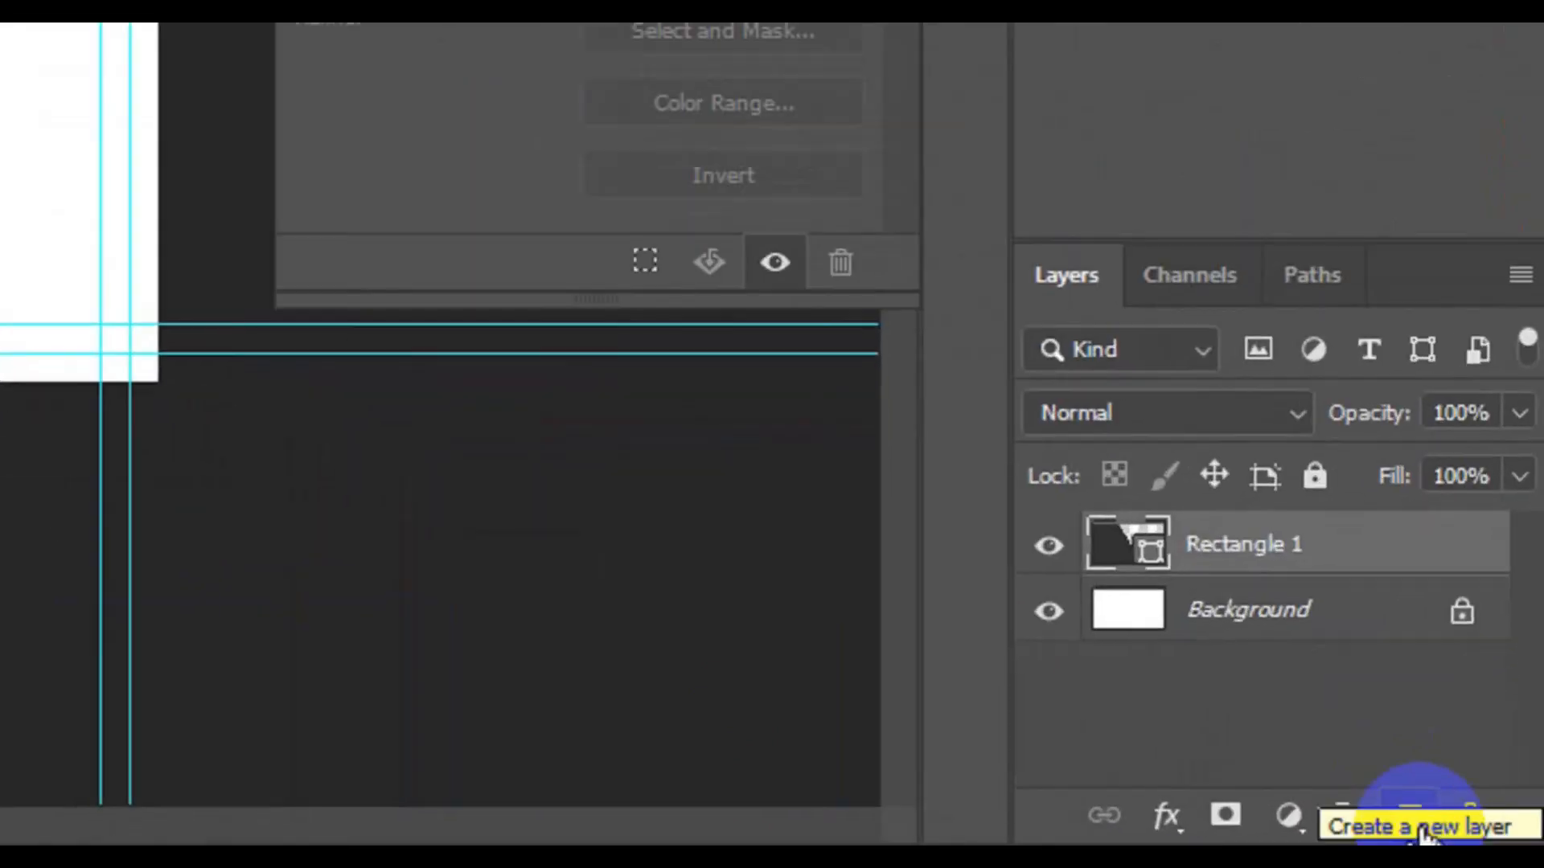
# Step: Add a new layer and draw a 509 × 882 px light grey rectangle on the card's right side
pyautogui.click(1477, 831)
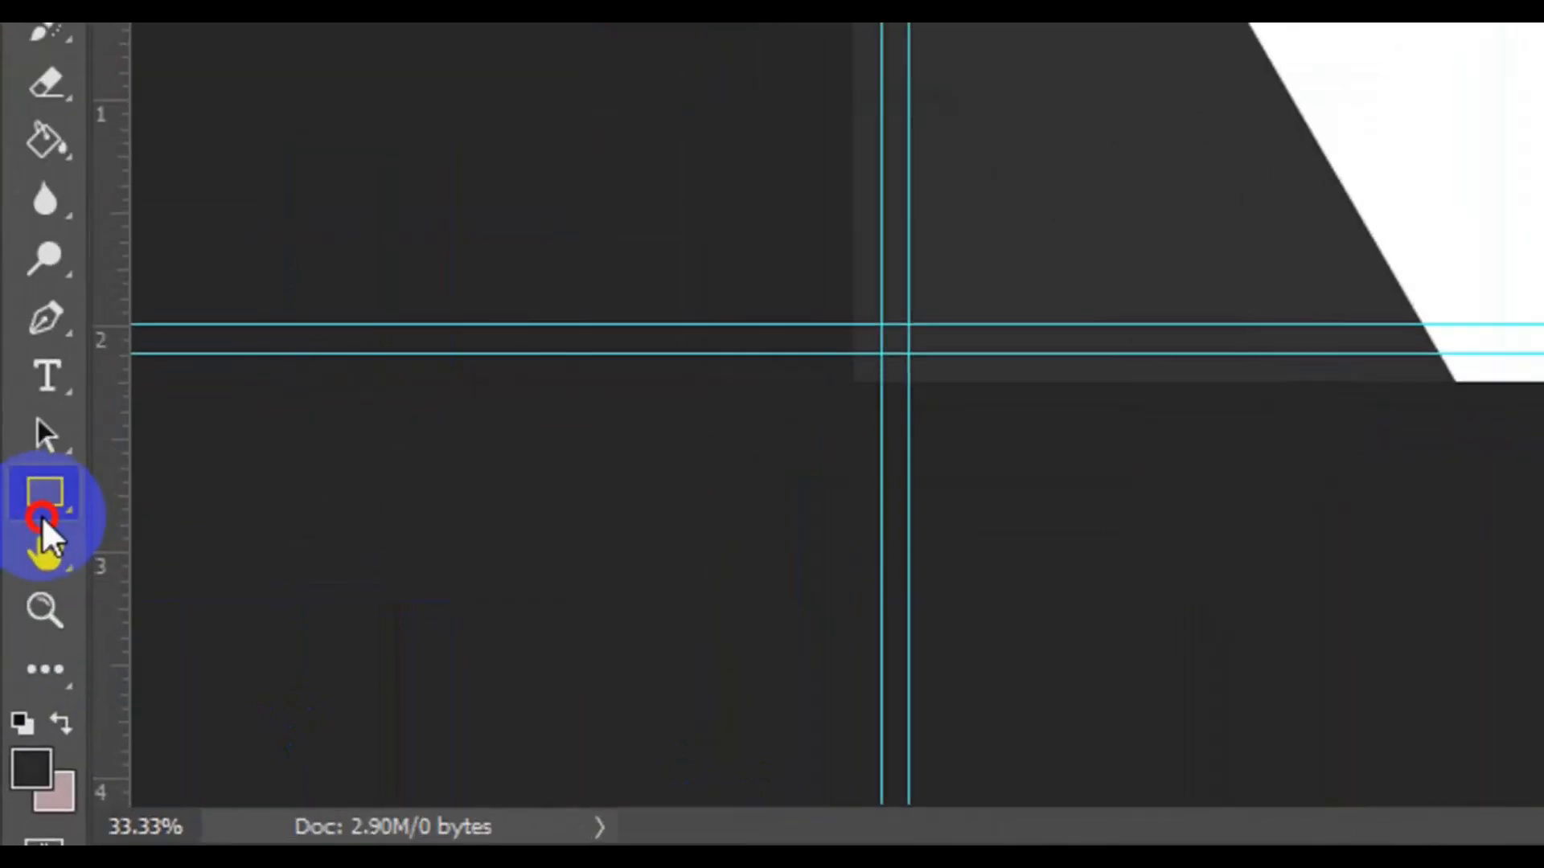
pyautogui.click(42, 515)
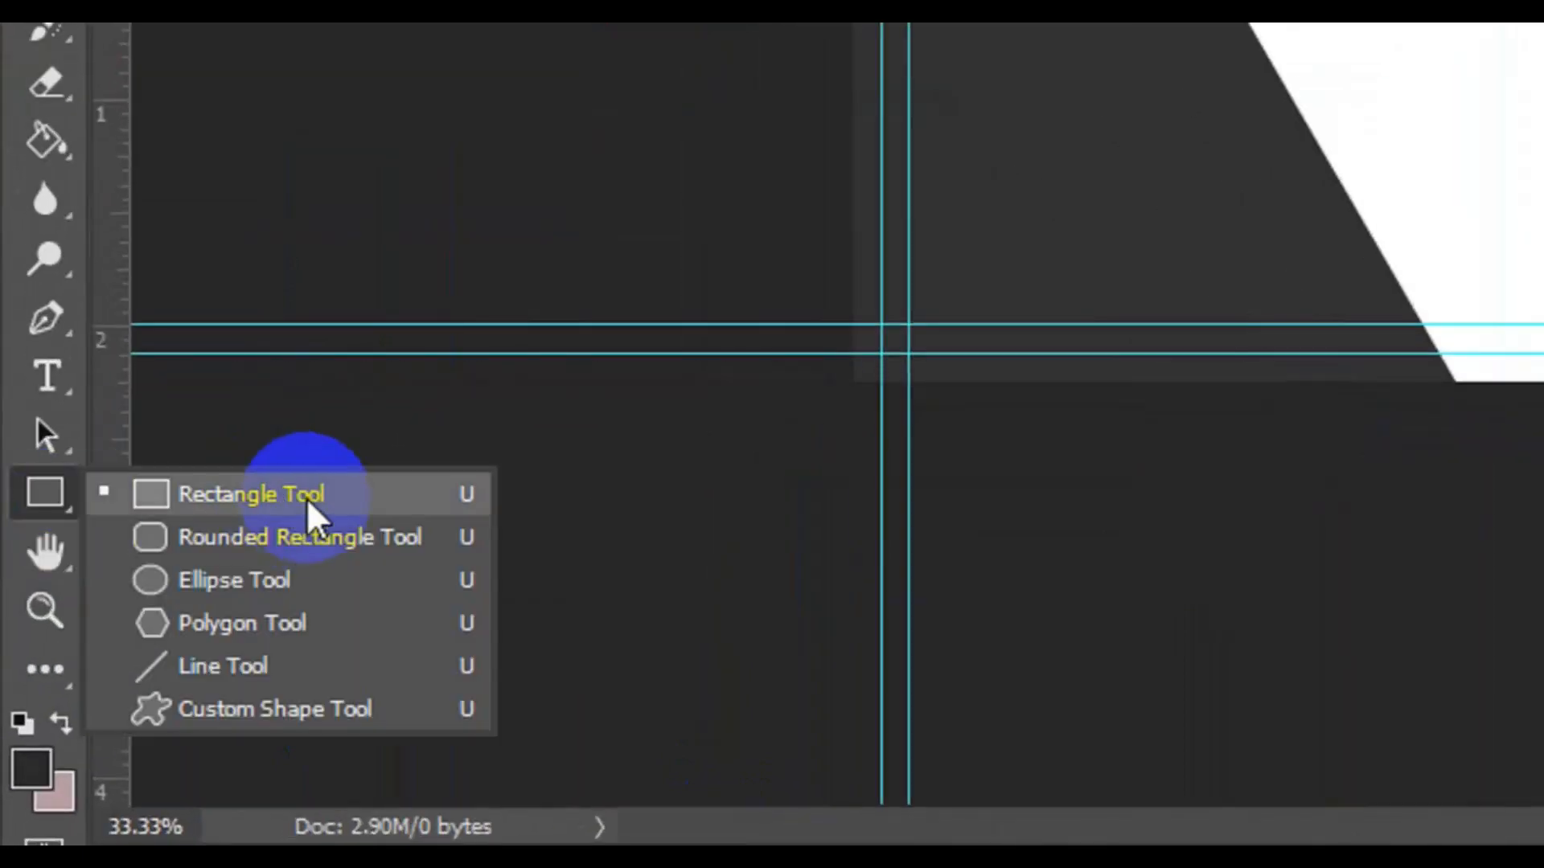
pyautogui.click(306, 499)
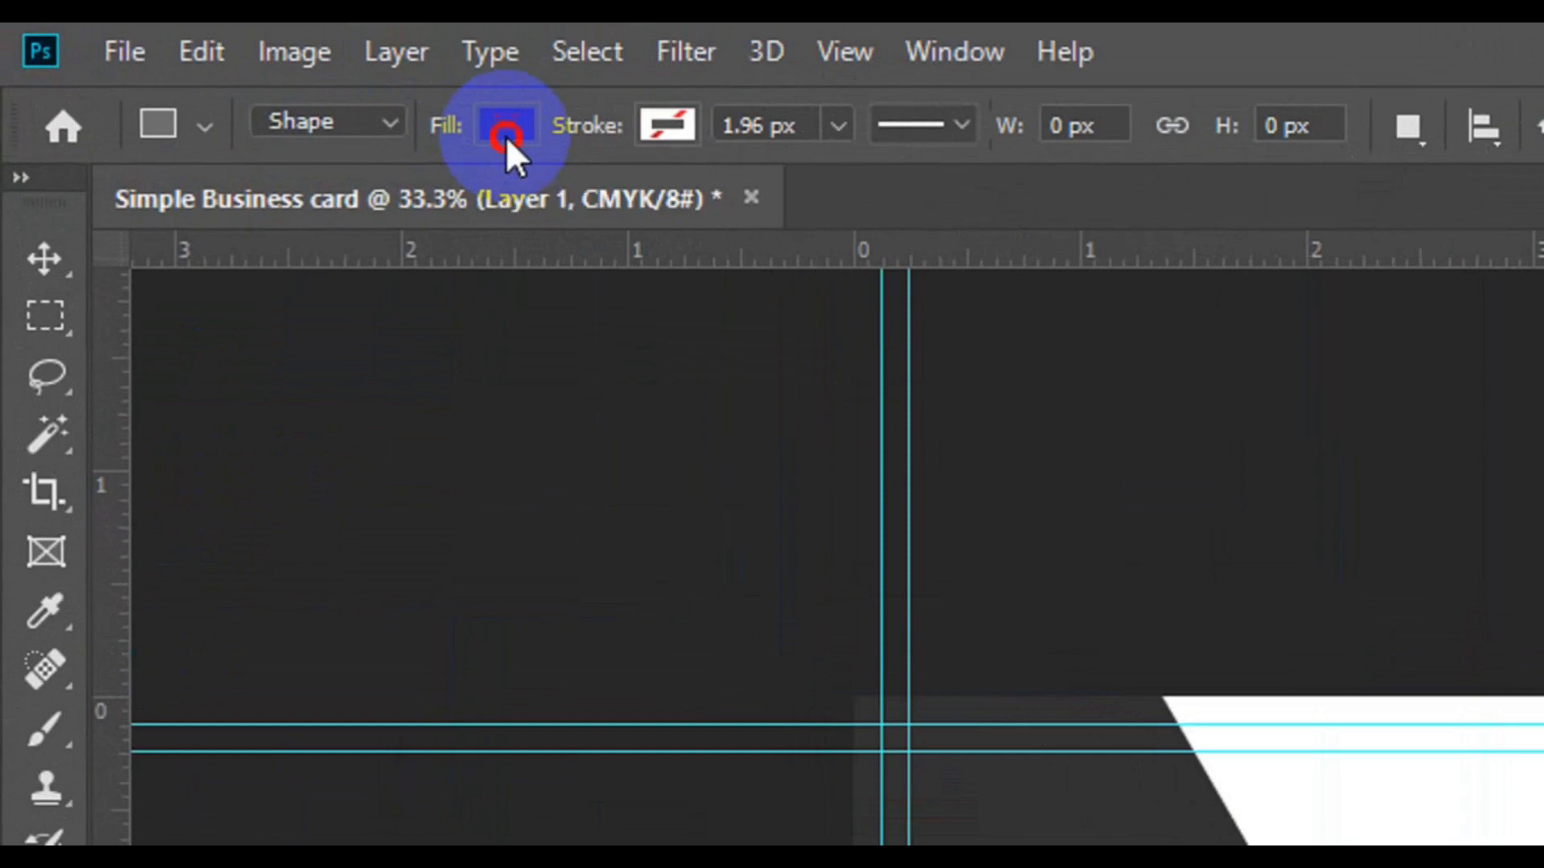
pyautogui.click(504, 135)
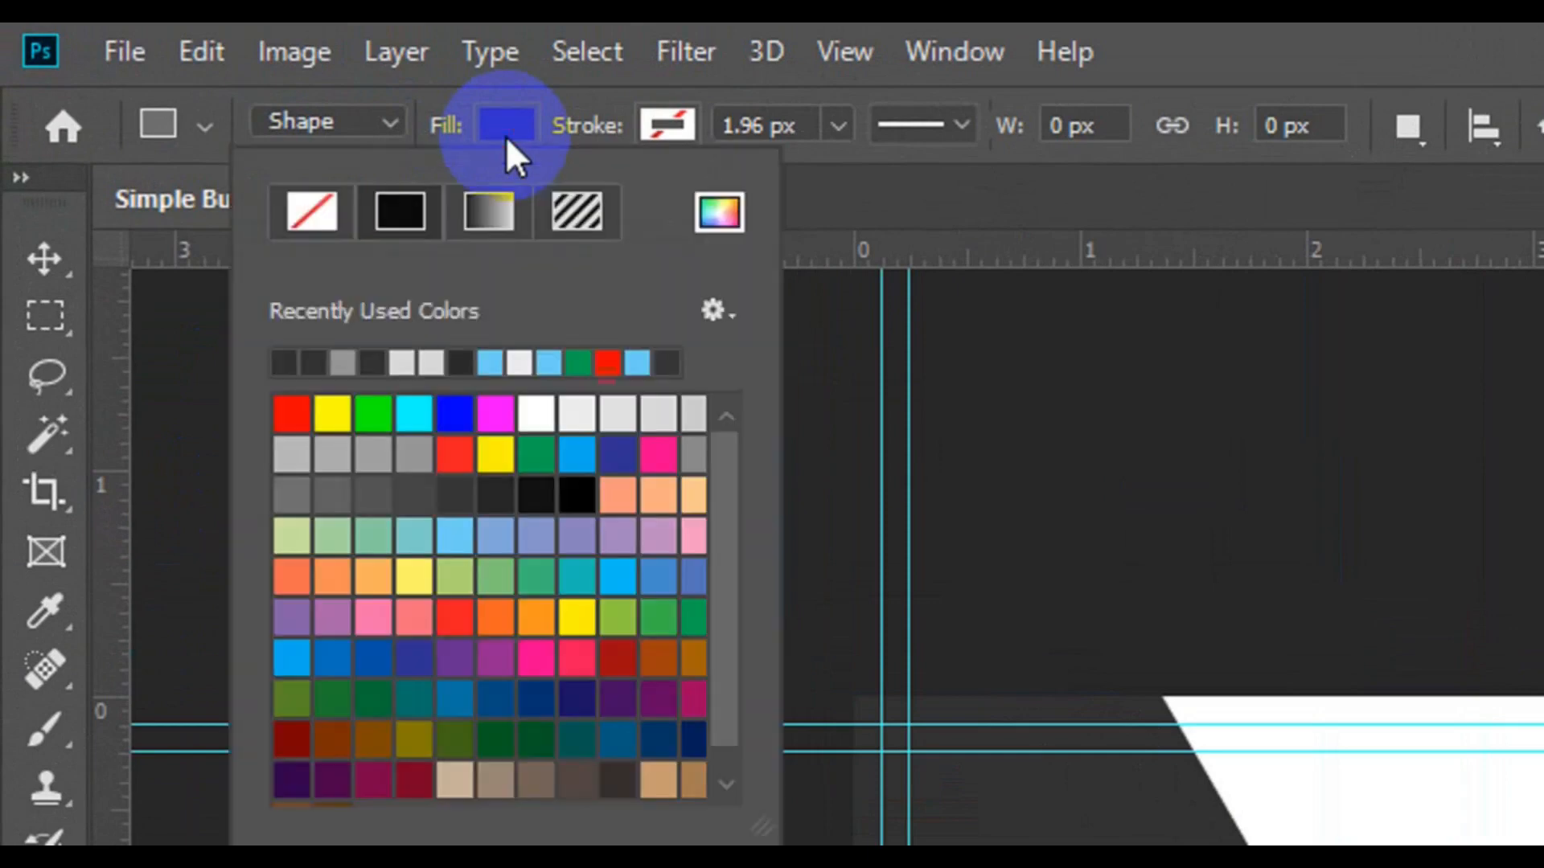
pyautogui.click(377, 452)
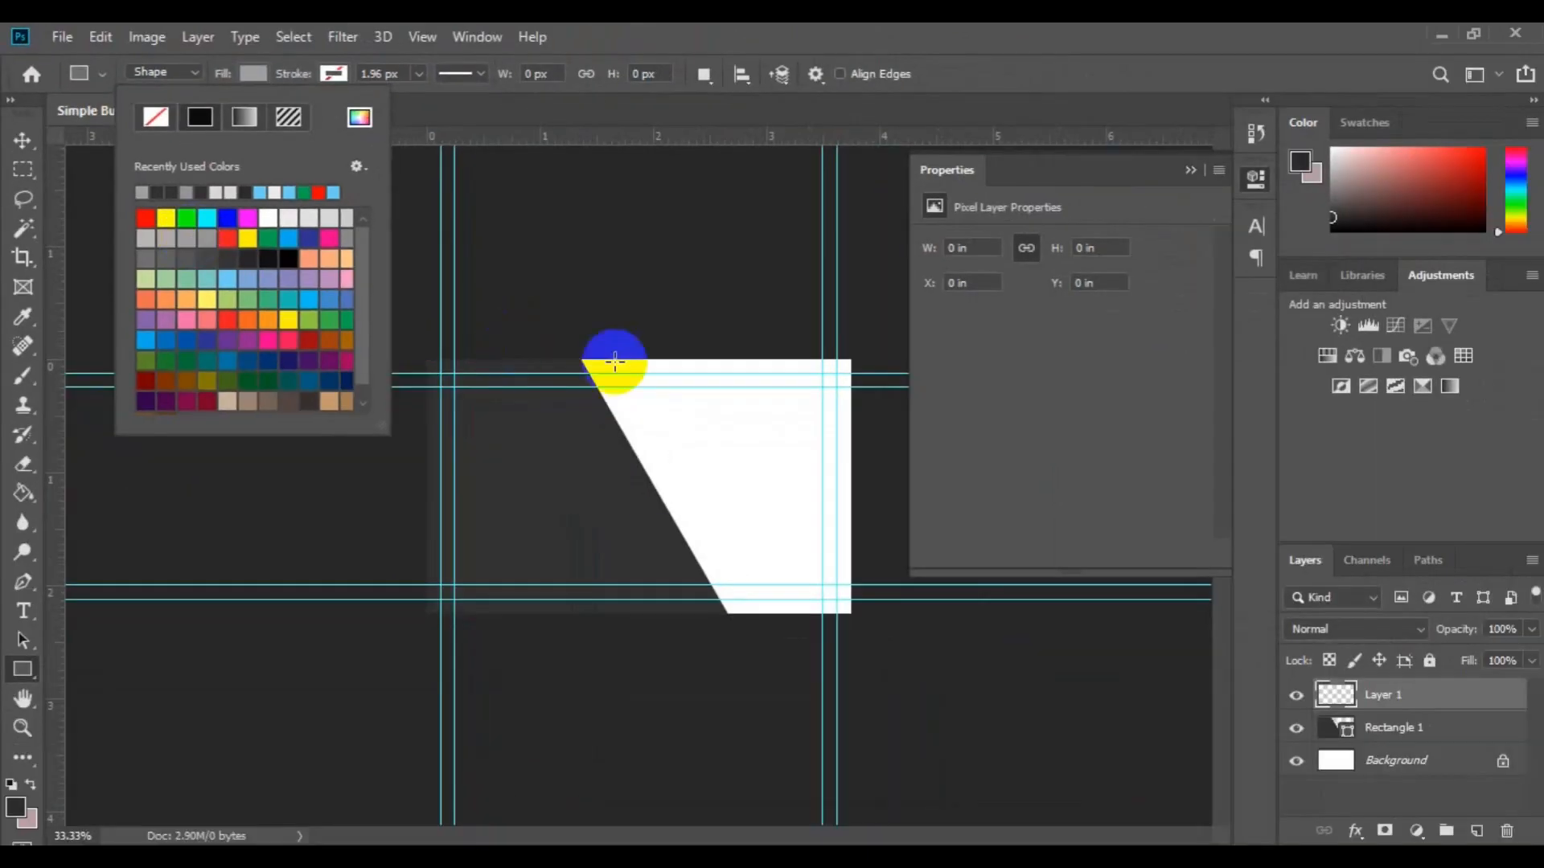
pyautogui.click(632, 404)
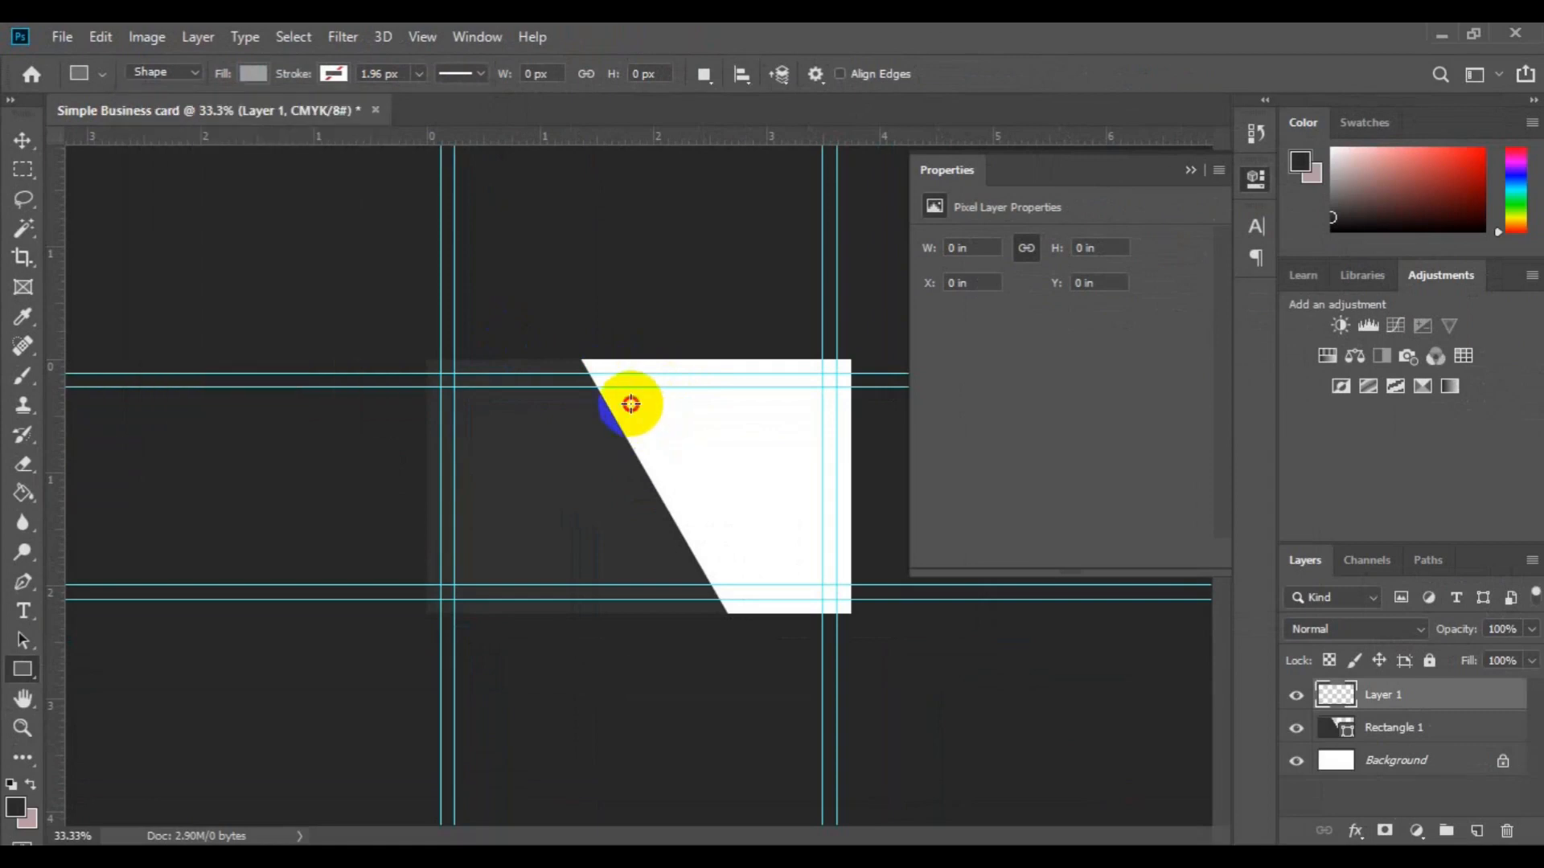
pyautogui.moveTo(630, 402); pyautogui.dragTo(819, 734)
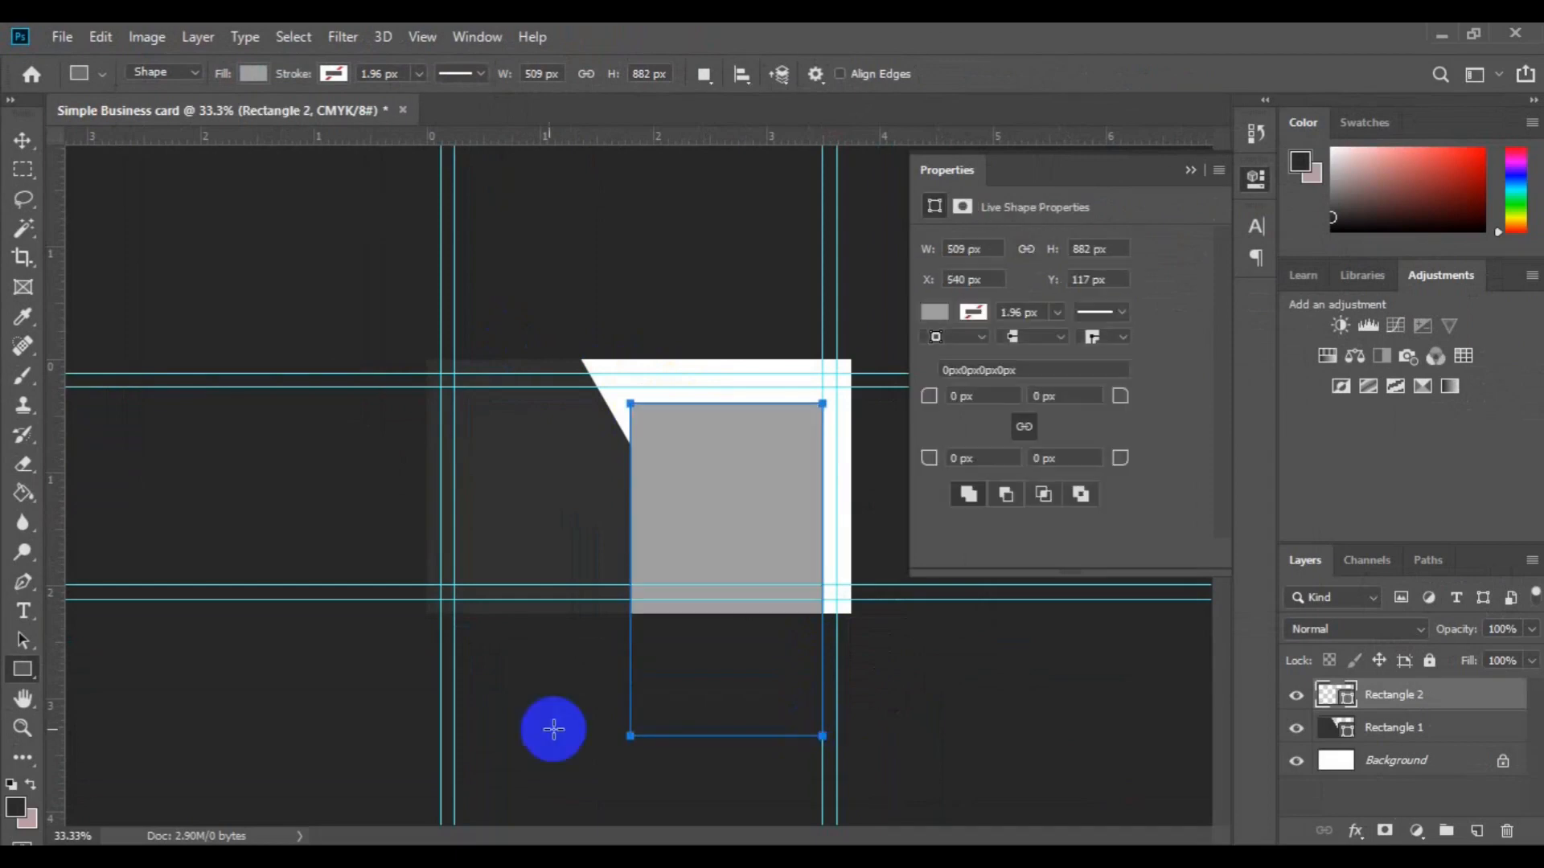
pyautogui.click(22, 151)
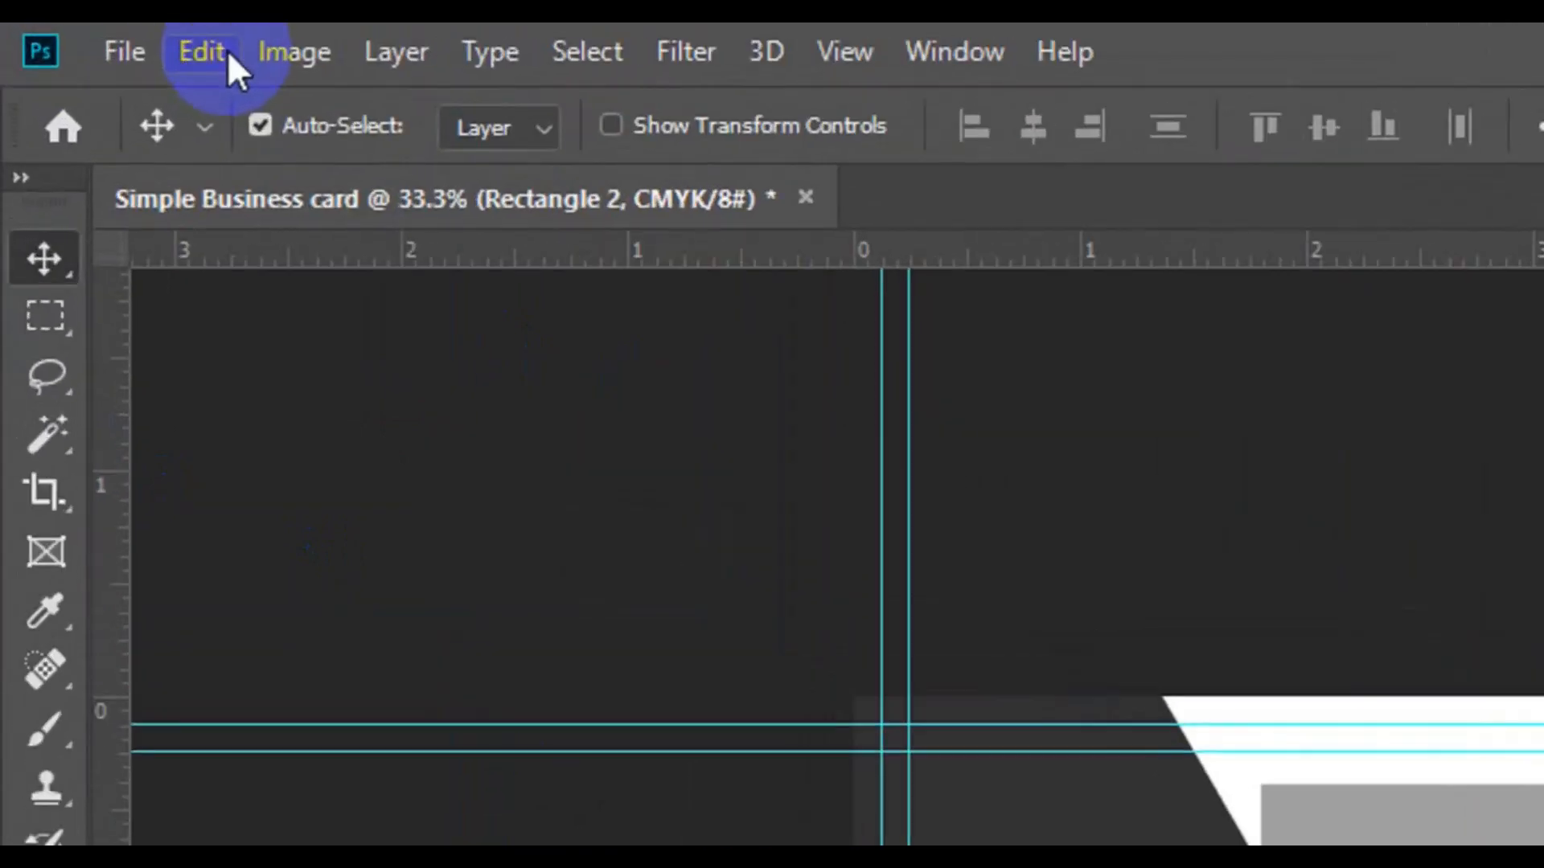
# Step: Narrow and skew Rectangle 2 into a parallelogram, then move it lower on the card
pyautogui.click(206, 50)
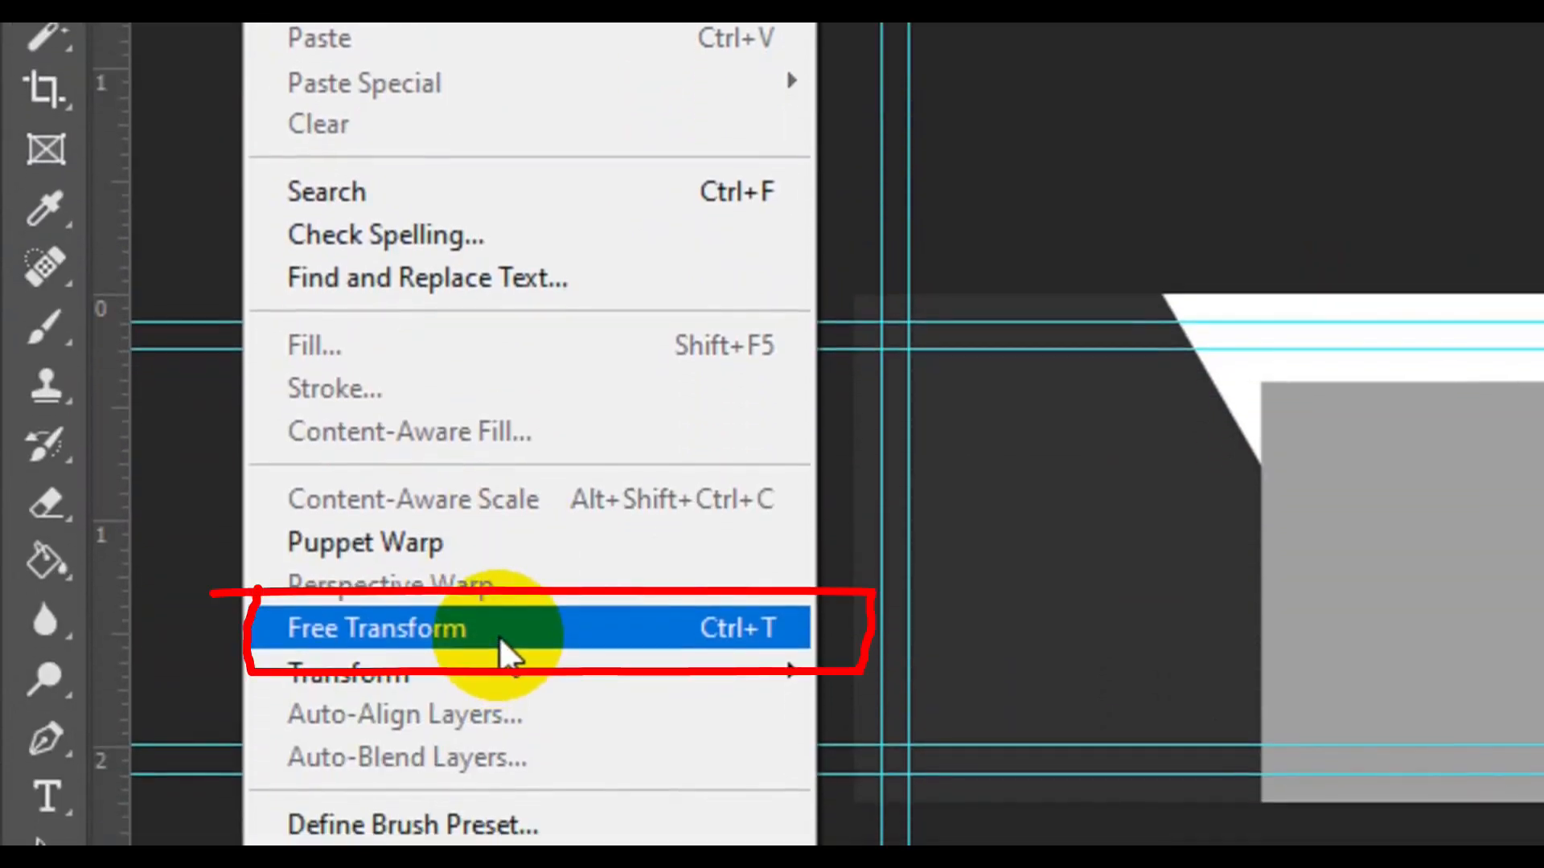
pyautogui.click(499, 635)
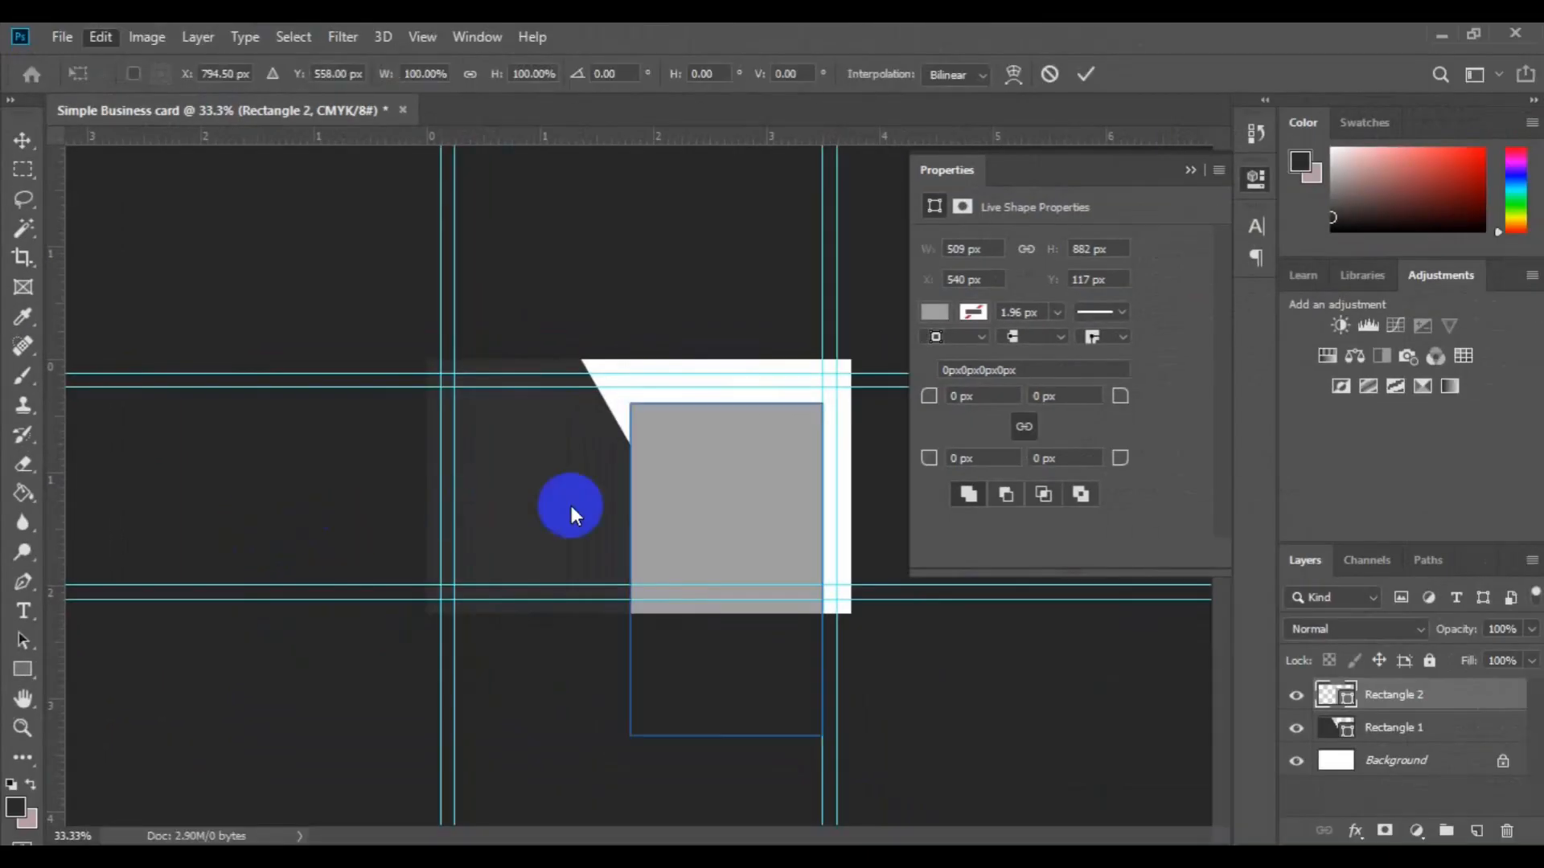
pyautogui.click(632, 519)
pyautogui.moveTo(627, 566); pyautogui.dragTo(639, 568)
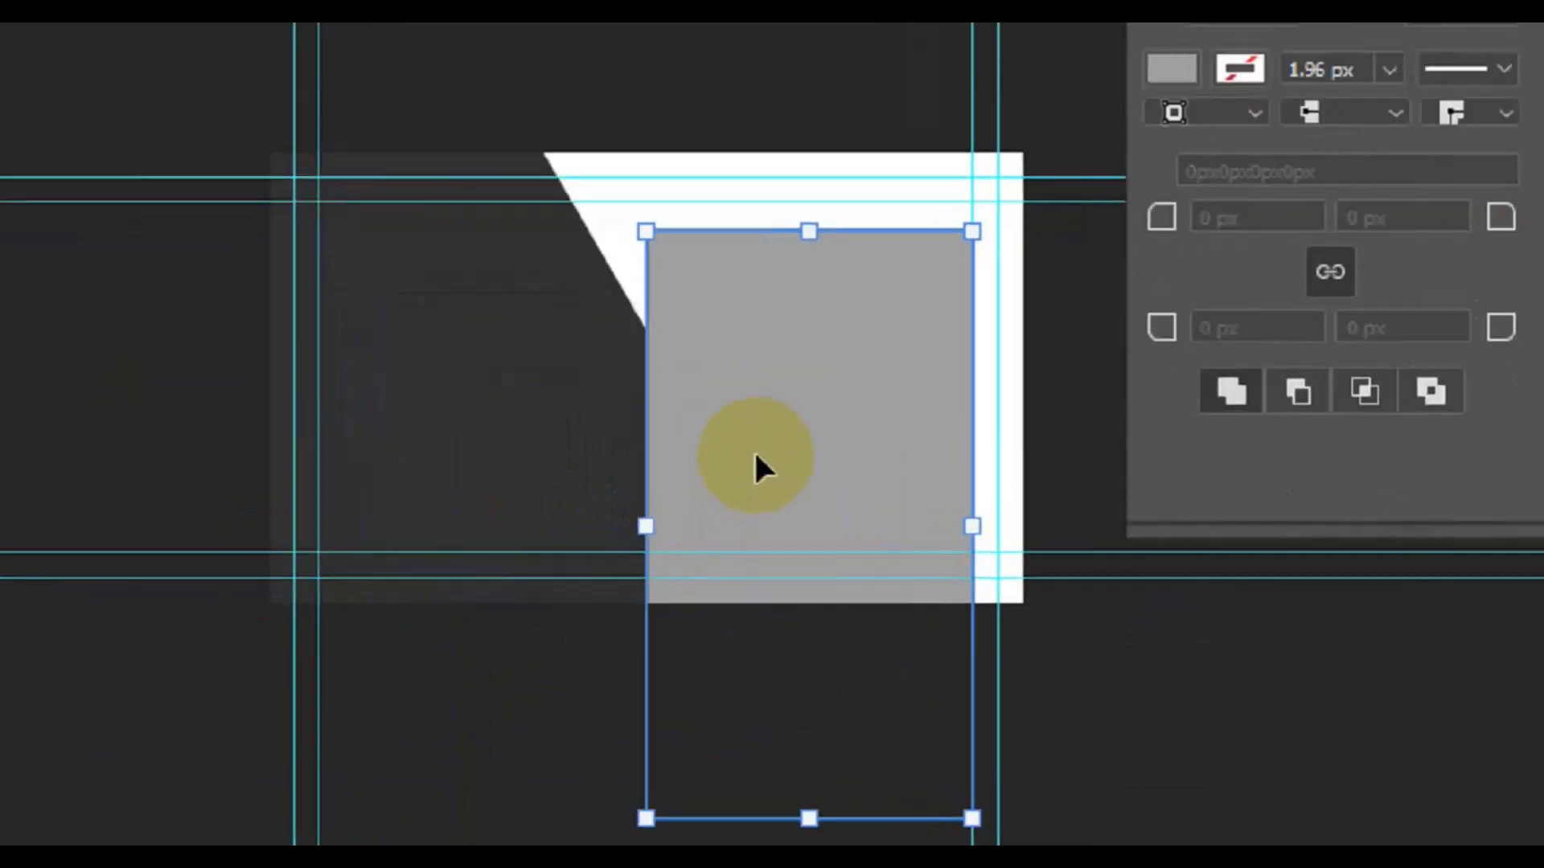
pyautogui.rightClick(699, 529)
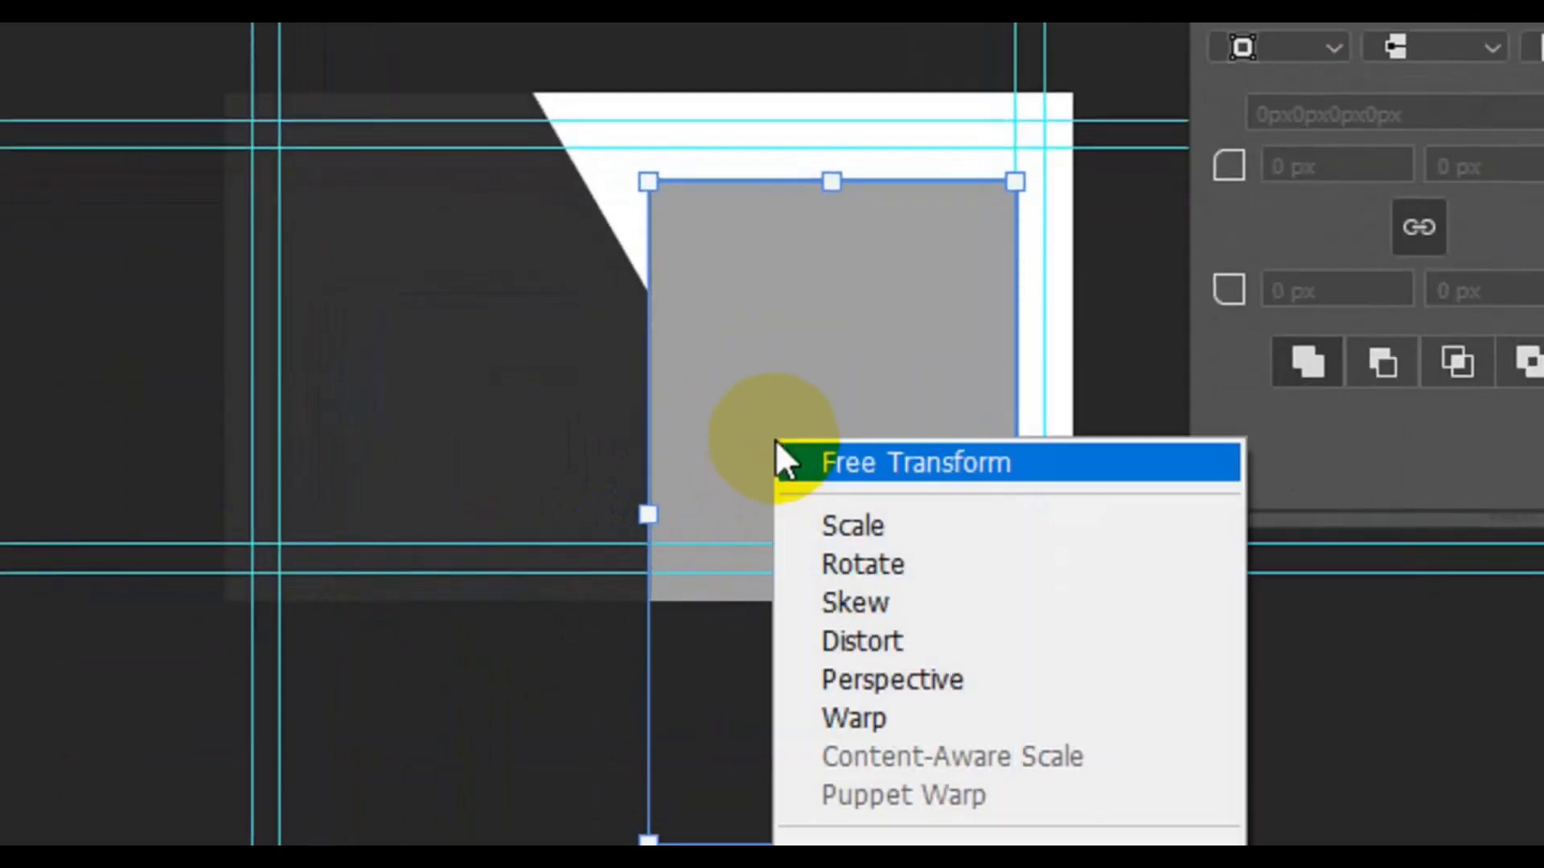
pyautogui.click(875, 604)
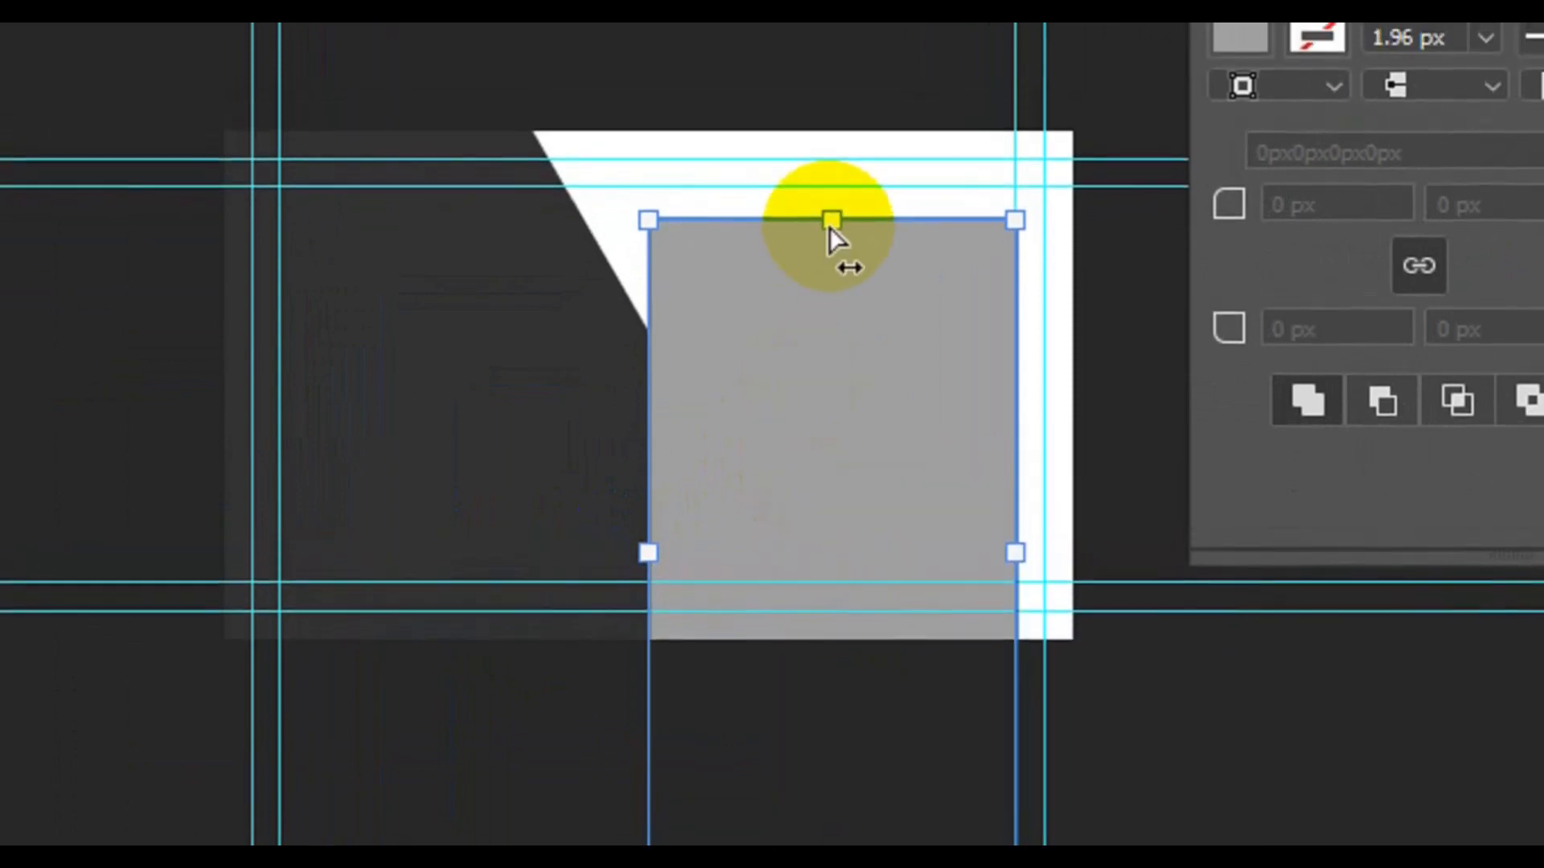
pyautogui.moveTo(831, 229); pyautogui.dragTo(1047, 243)
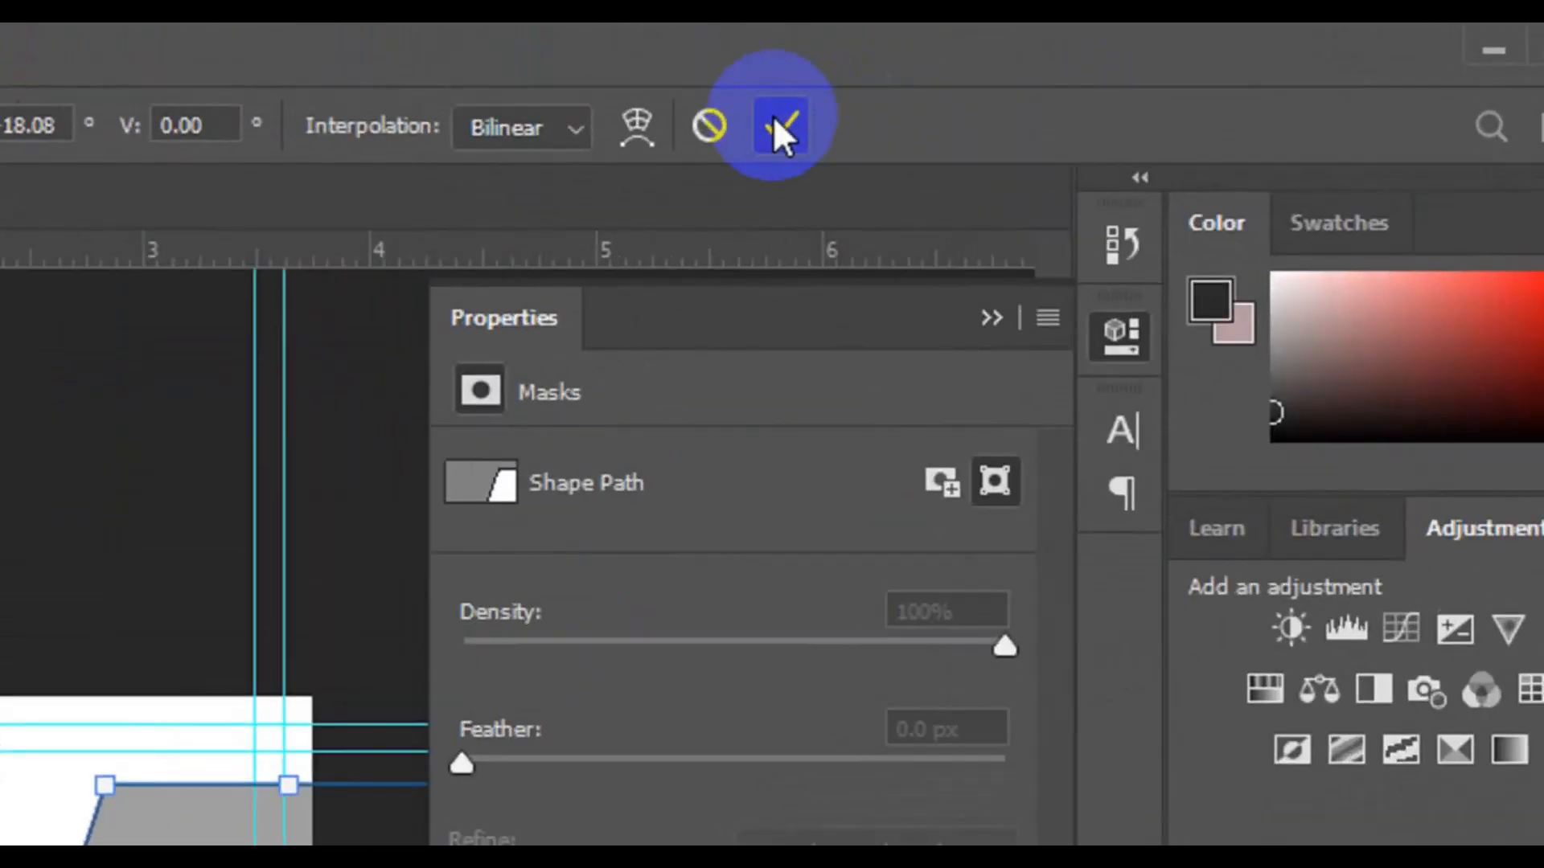
pyautogui.click(774, 121)
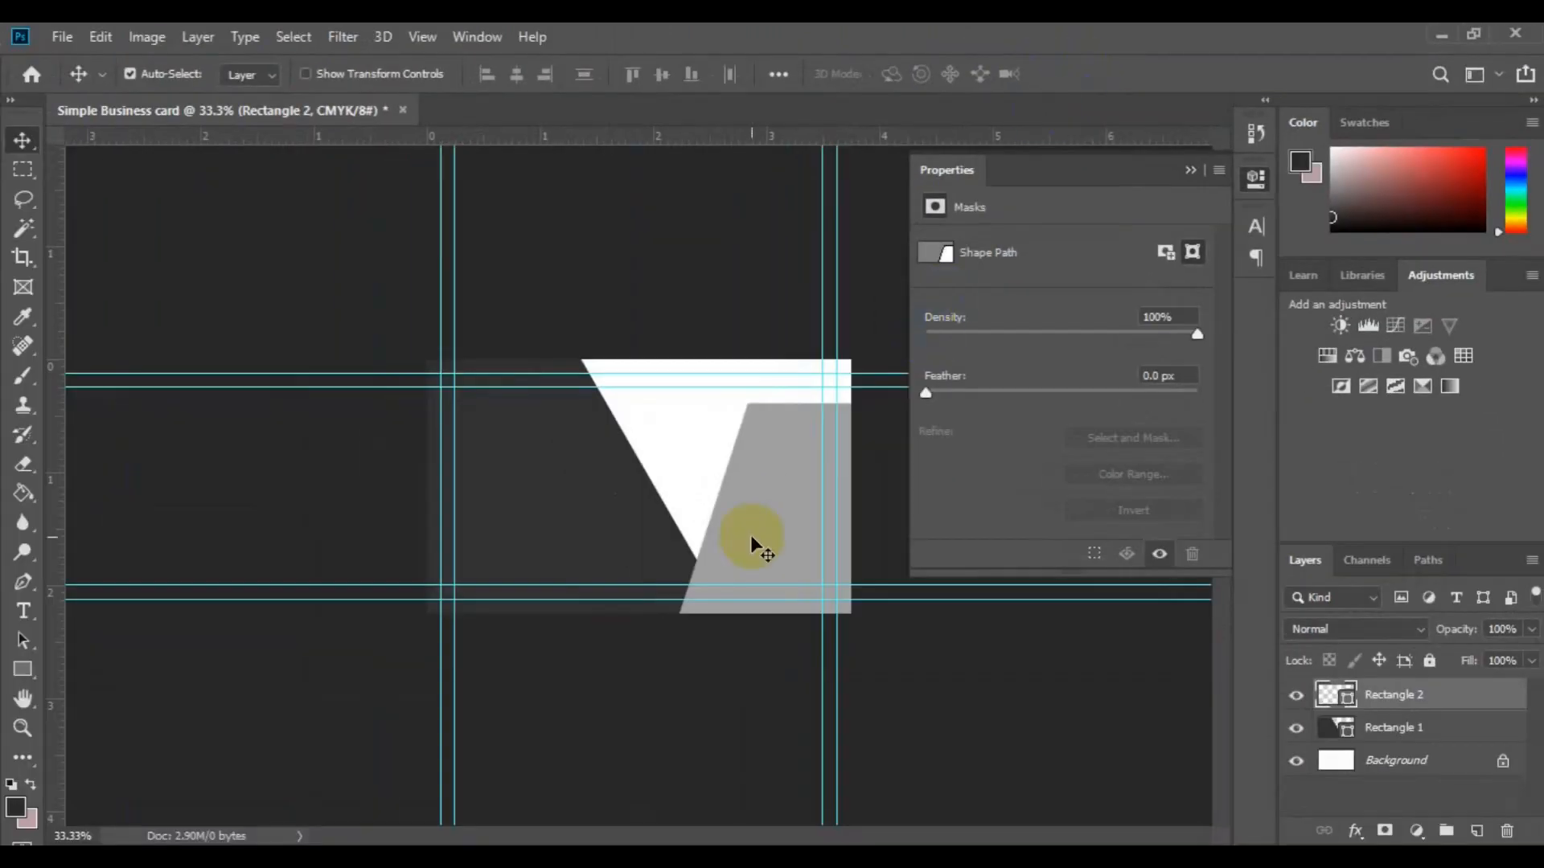
pyautogui.moveTo(750, 534); pyautogui.dragTo(695, 527)
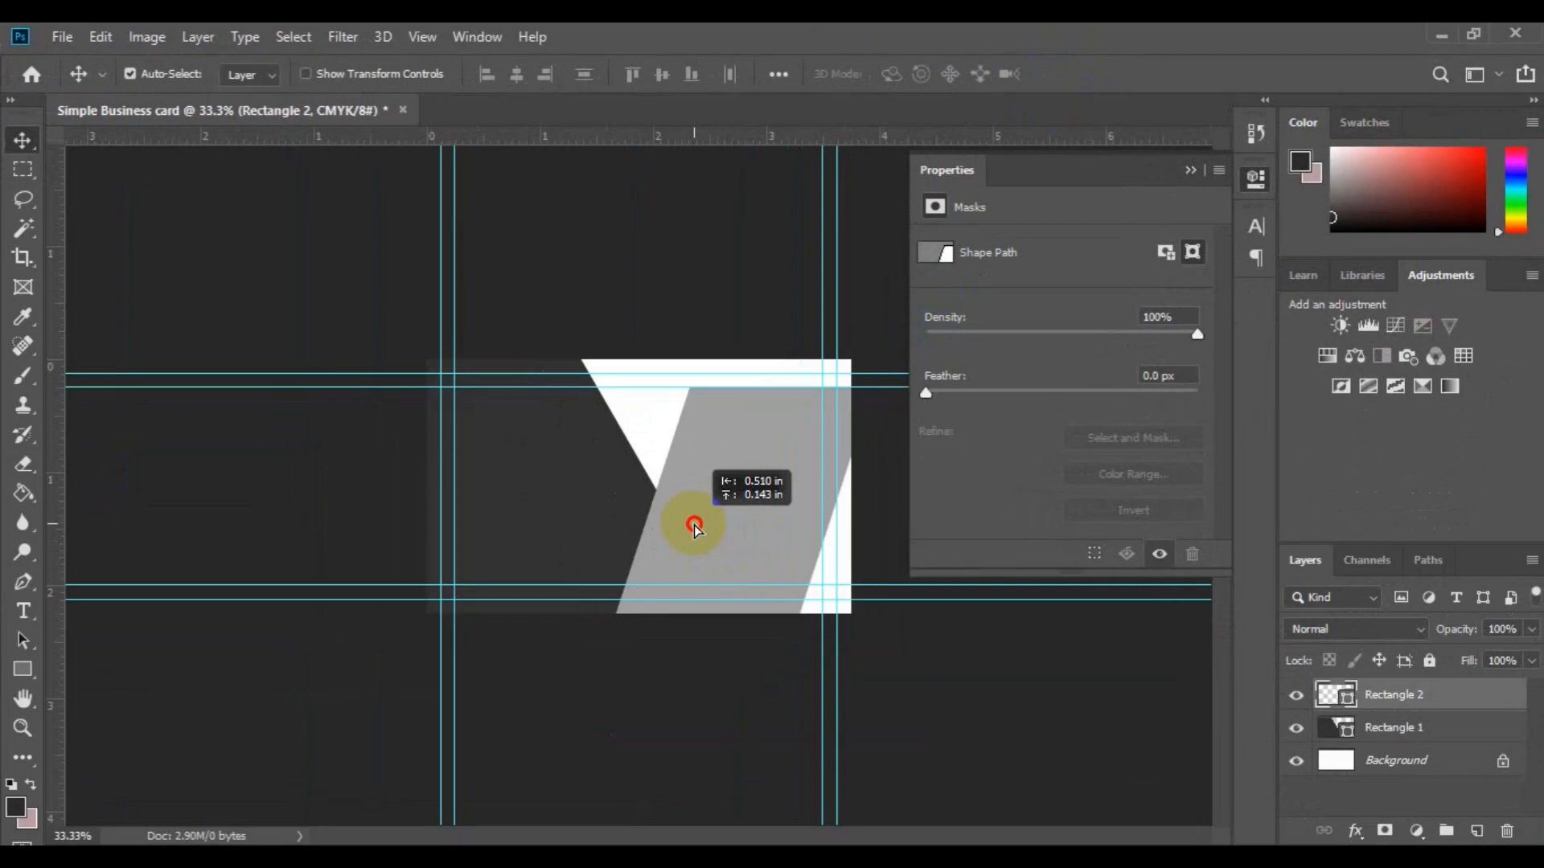
pyautogui.moveTo(693, 524); pyautogui.dragTo(692, 558)
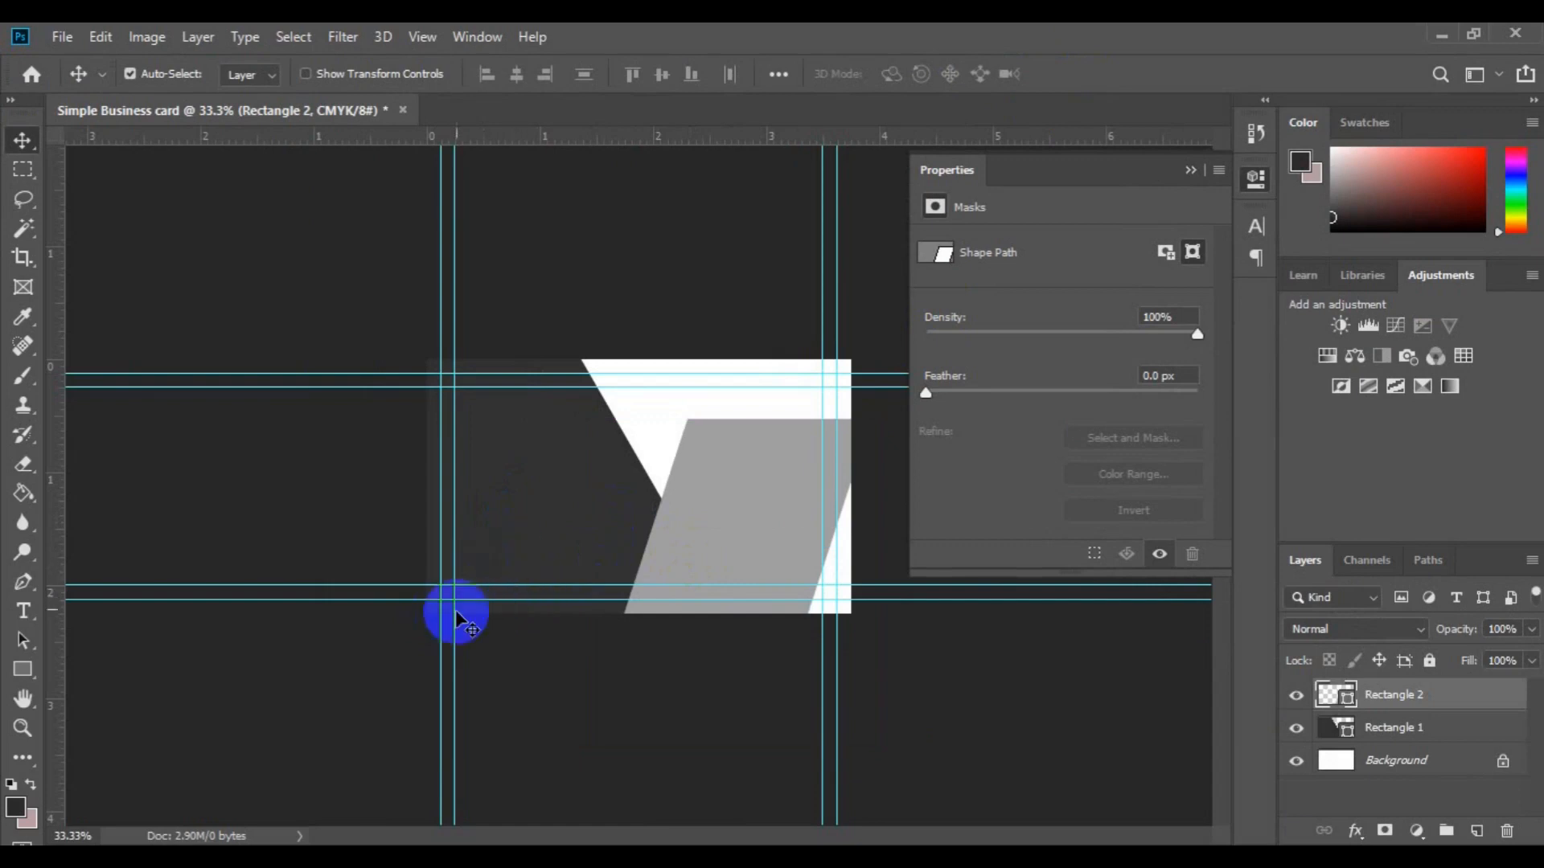
# Step: Duplicate the dark Rectangle 1 layer, naming the copy 'Rectangle 2'
pyautogui.click(534, 521)
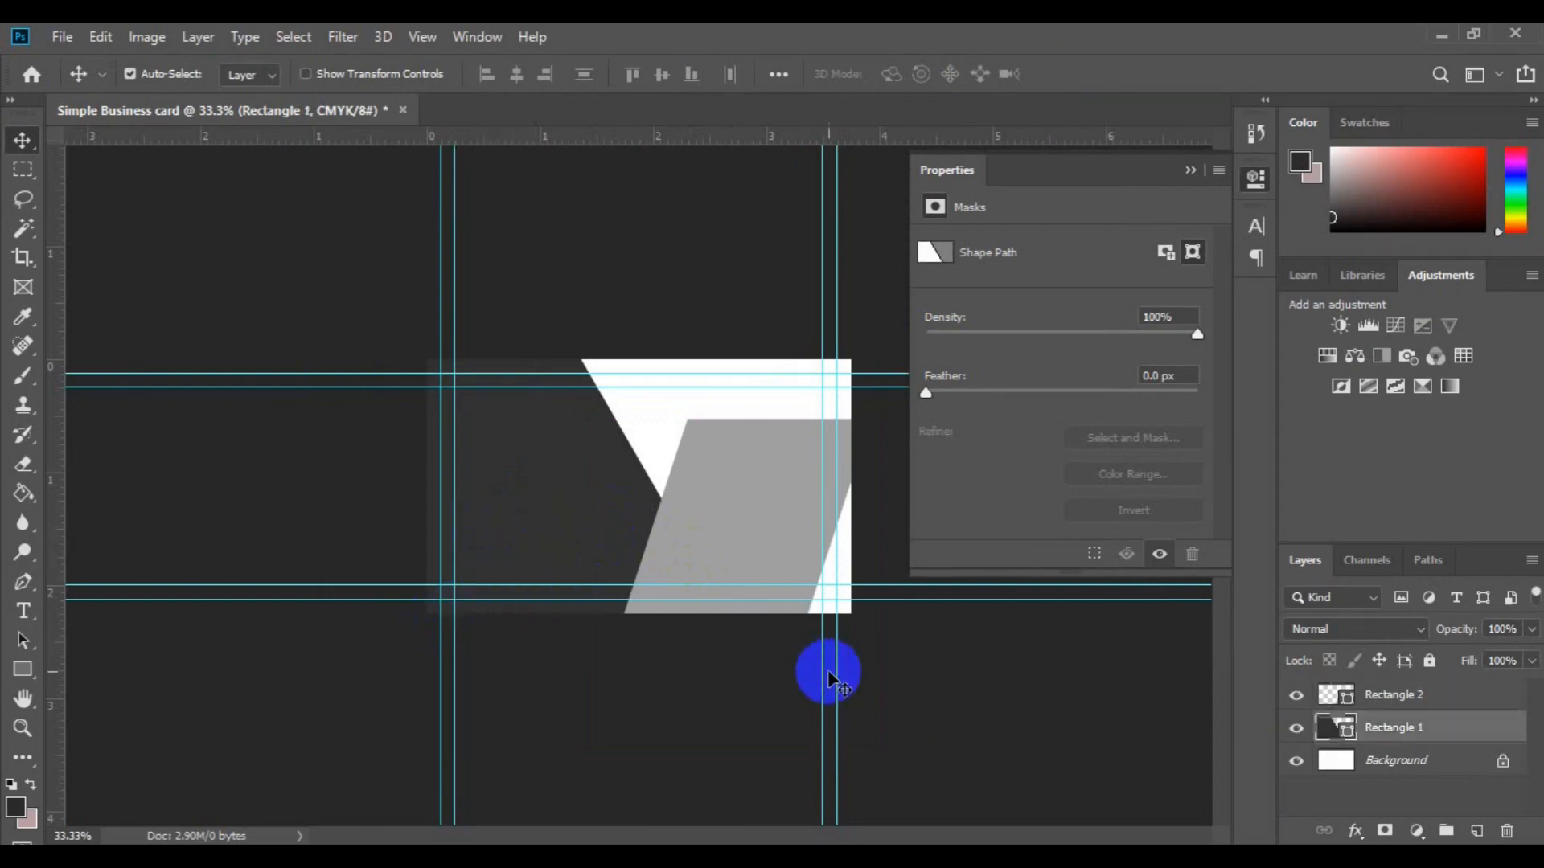
pyautogui.rightClick(1422, 736)
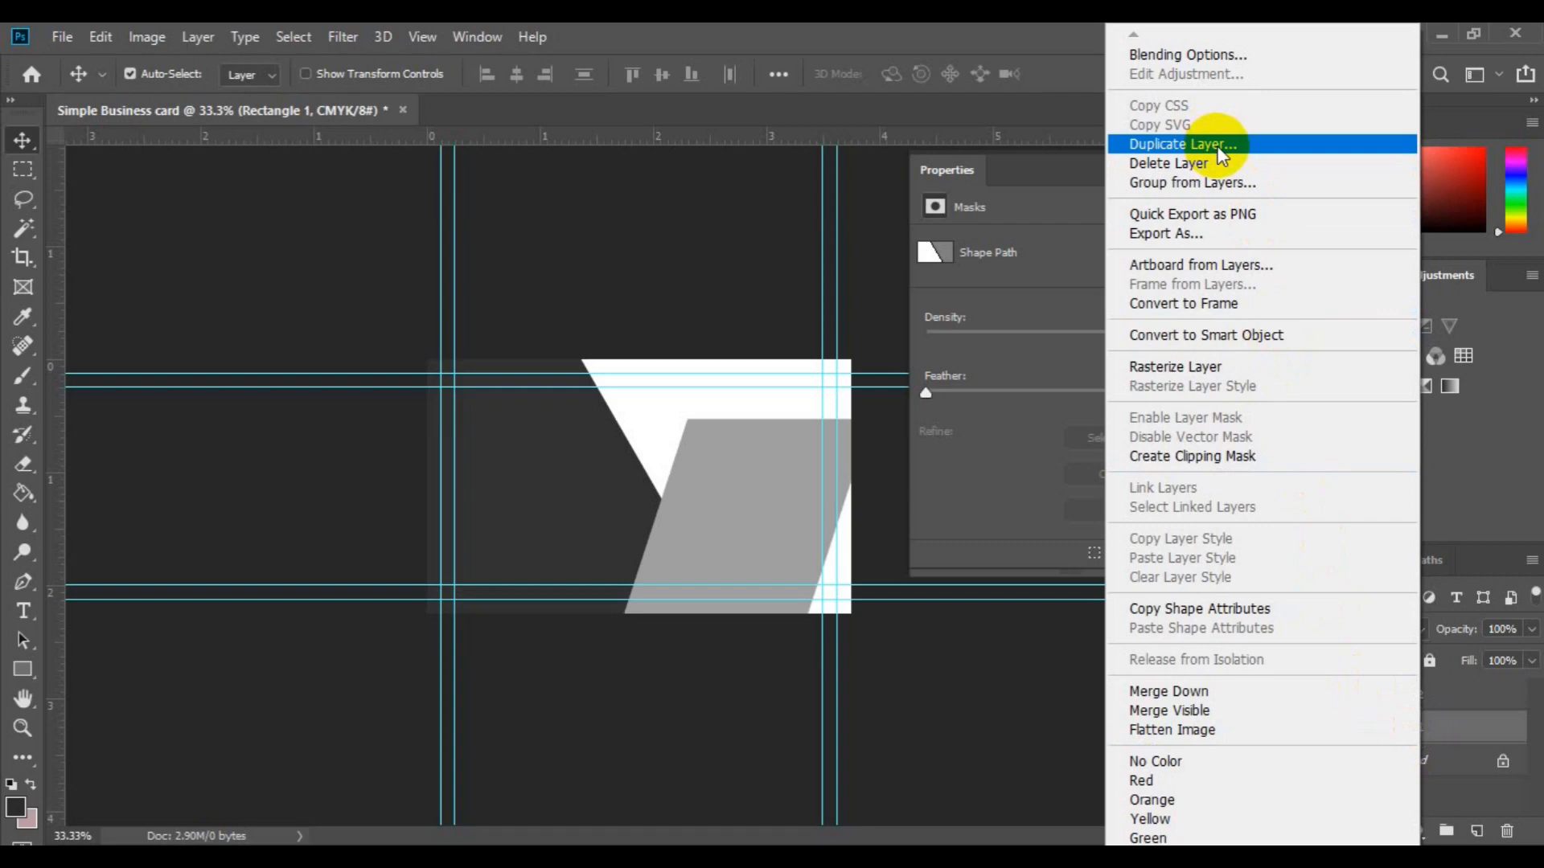
pyautogui.click(1218, 150)
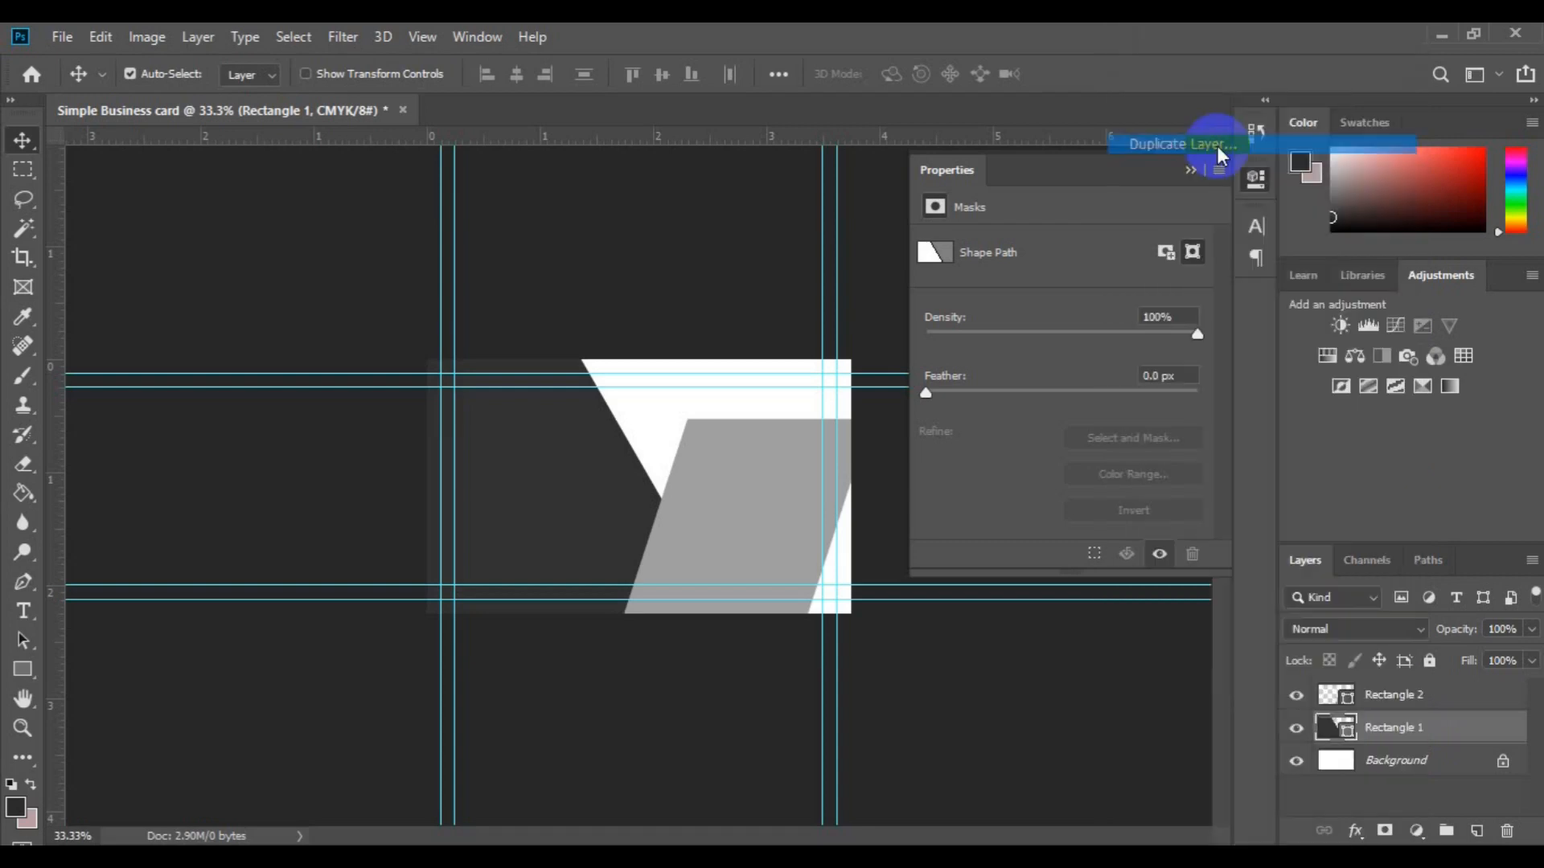
pyautogui.press('End')
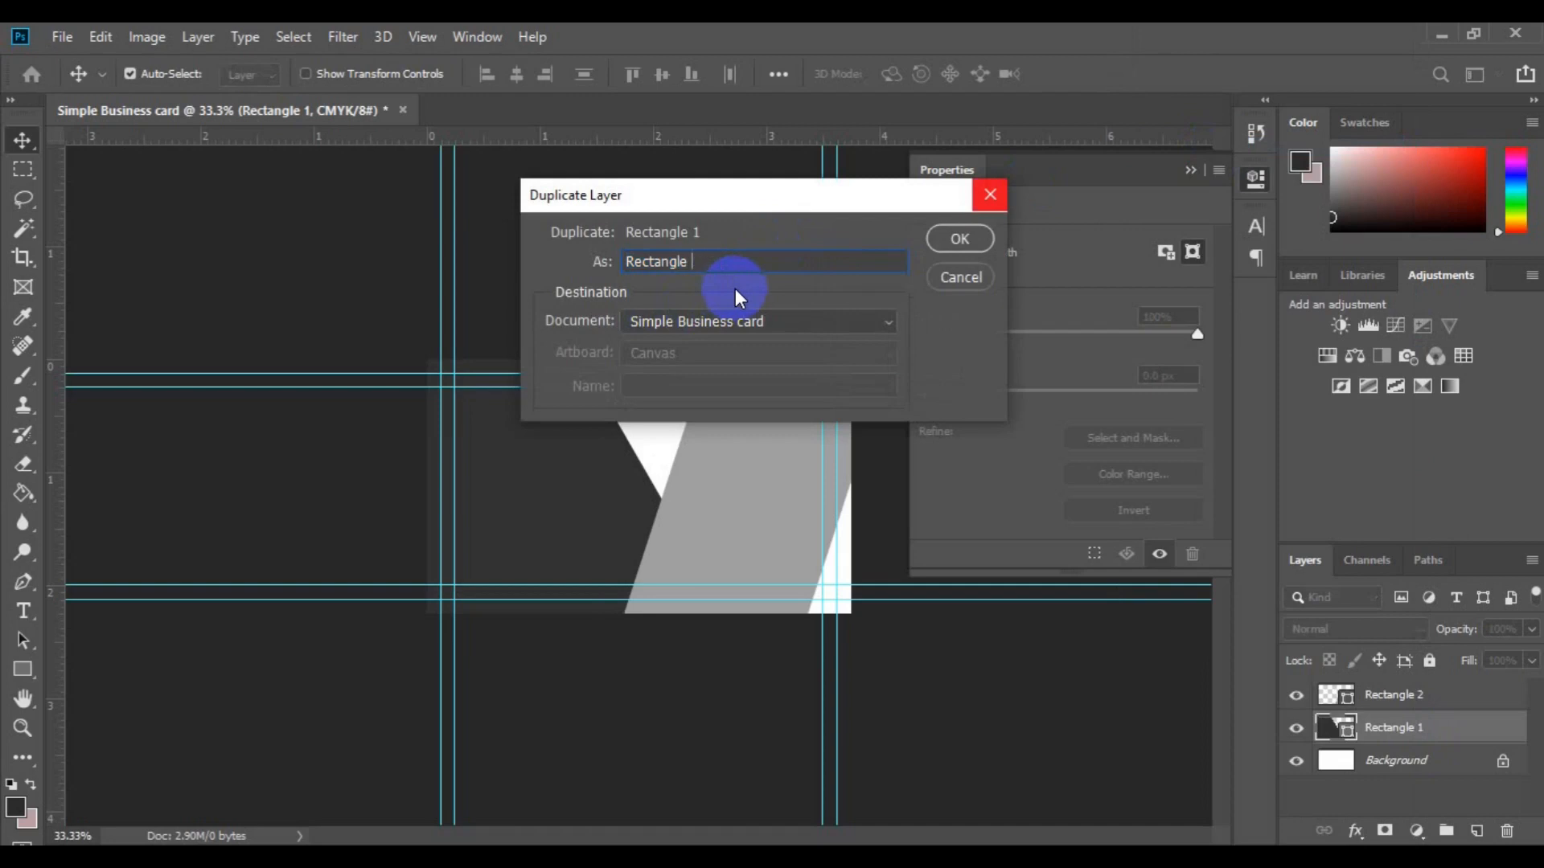
pyautogui.write('2')
pyautogui.click(955, 238)
pyautogui.click(674, 559)
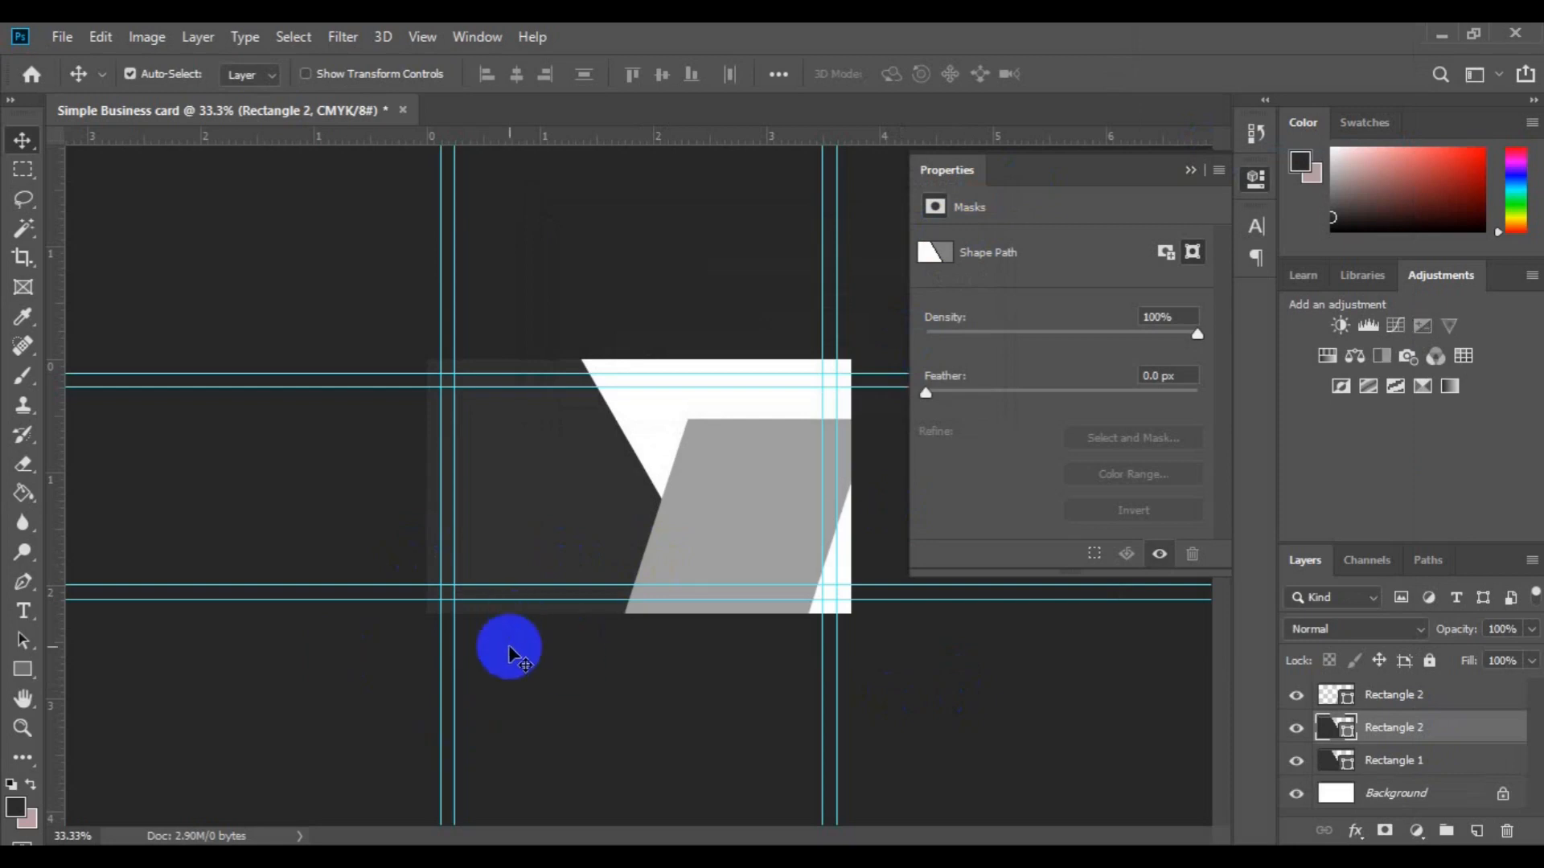
# Step: Shift the dark duplicate up and right, then nudge Rectangle 1 0.1 inch left
pyautogui.click(101, 40)
pyautogui.click(269, 550)
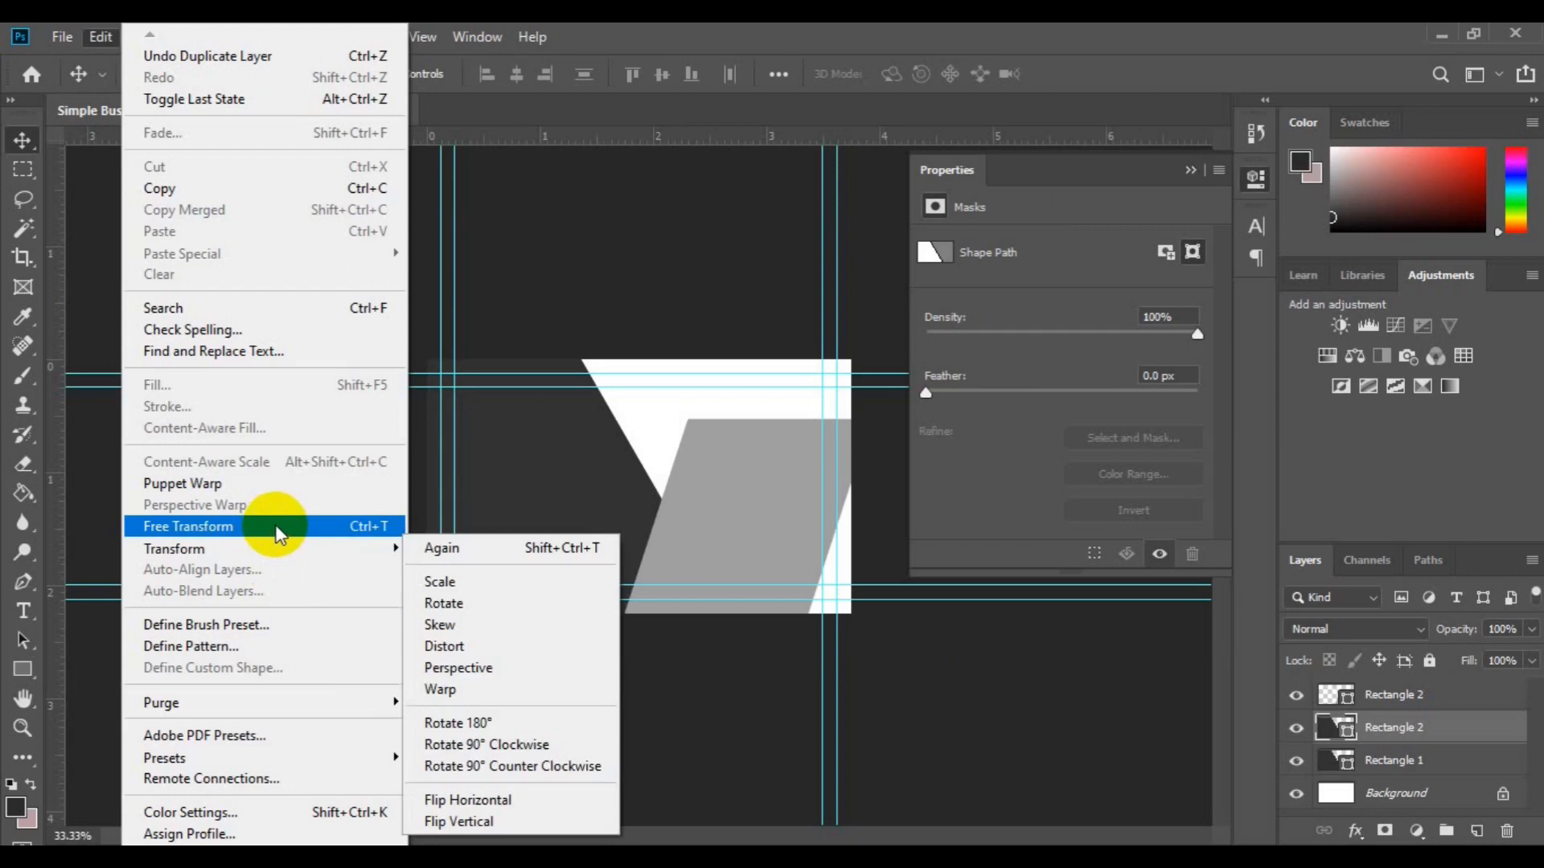
pyautogui.click(275, 526)
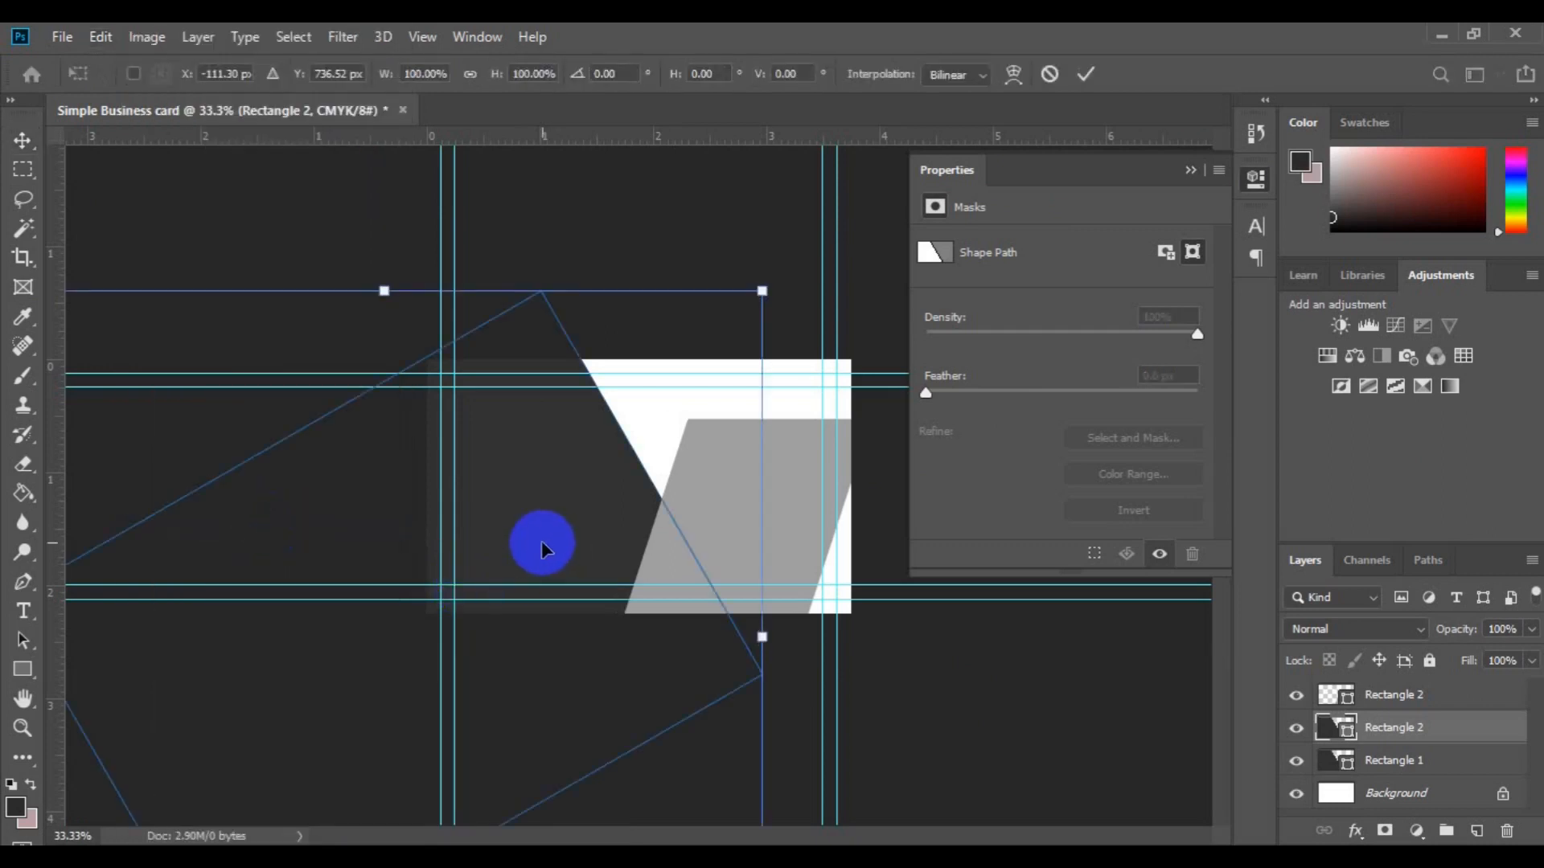
pyautogui.moveTo(542, 546); pyautogui.dragTo(559, 547)
pyautogui.moveTo(808, 476); pyautogui.dragTo(893, 543)
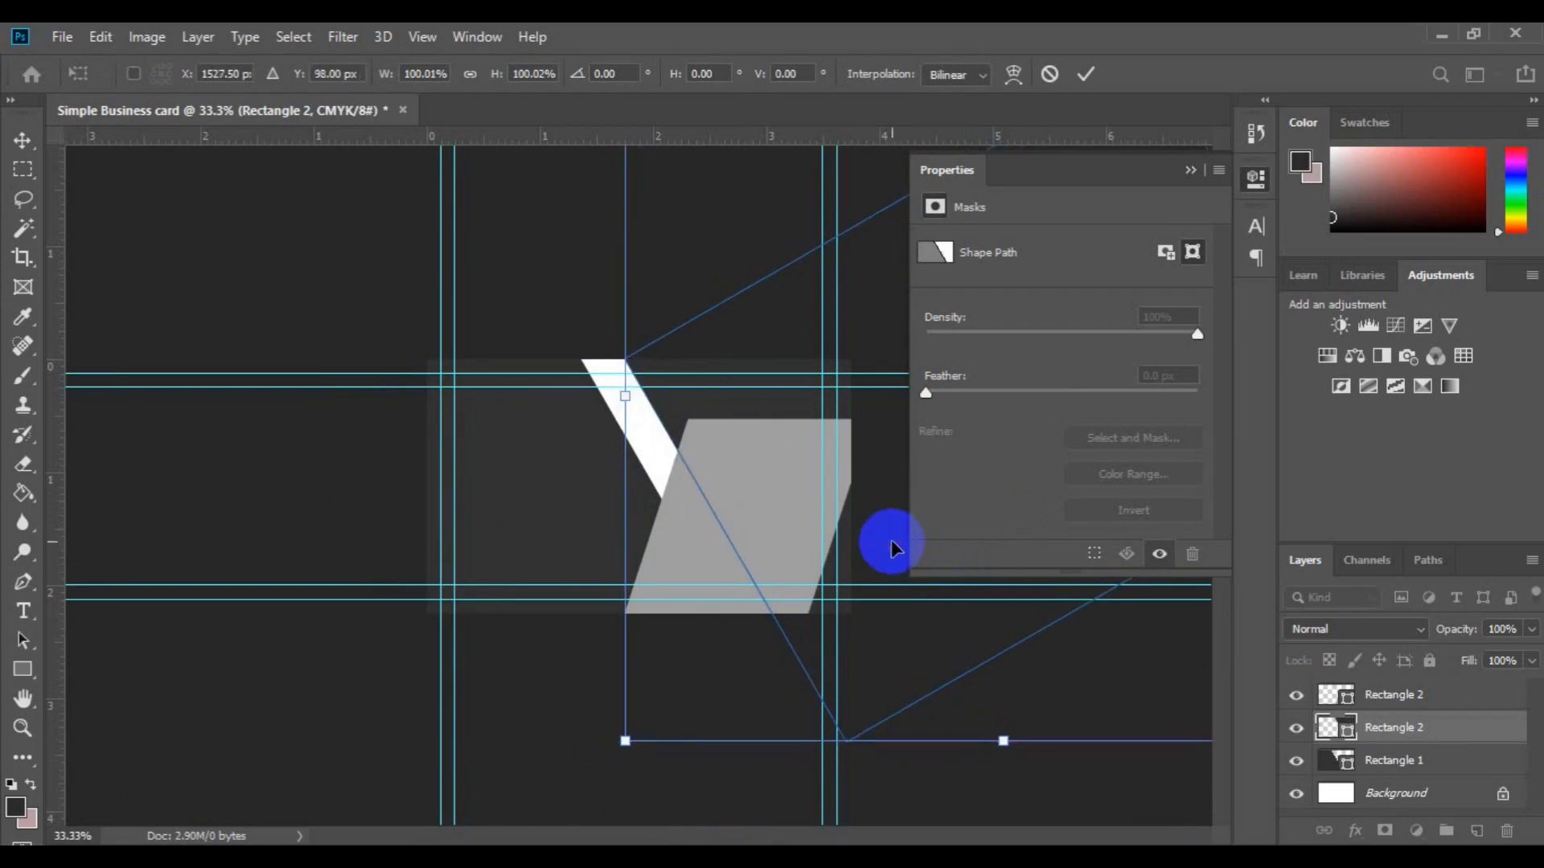
pyautogui.click(1081, 80)
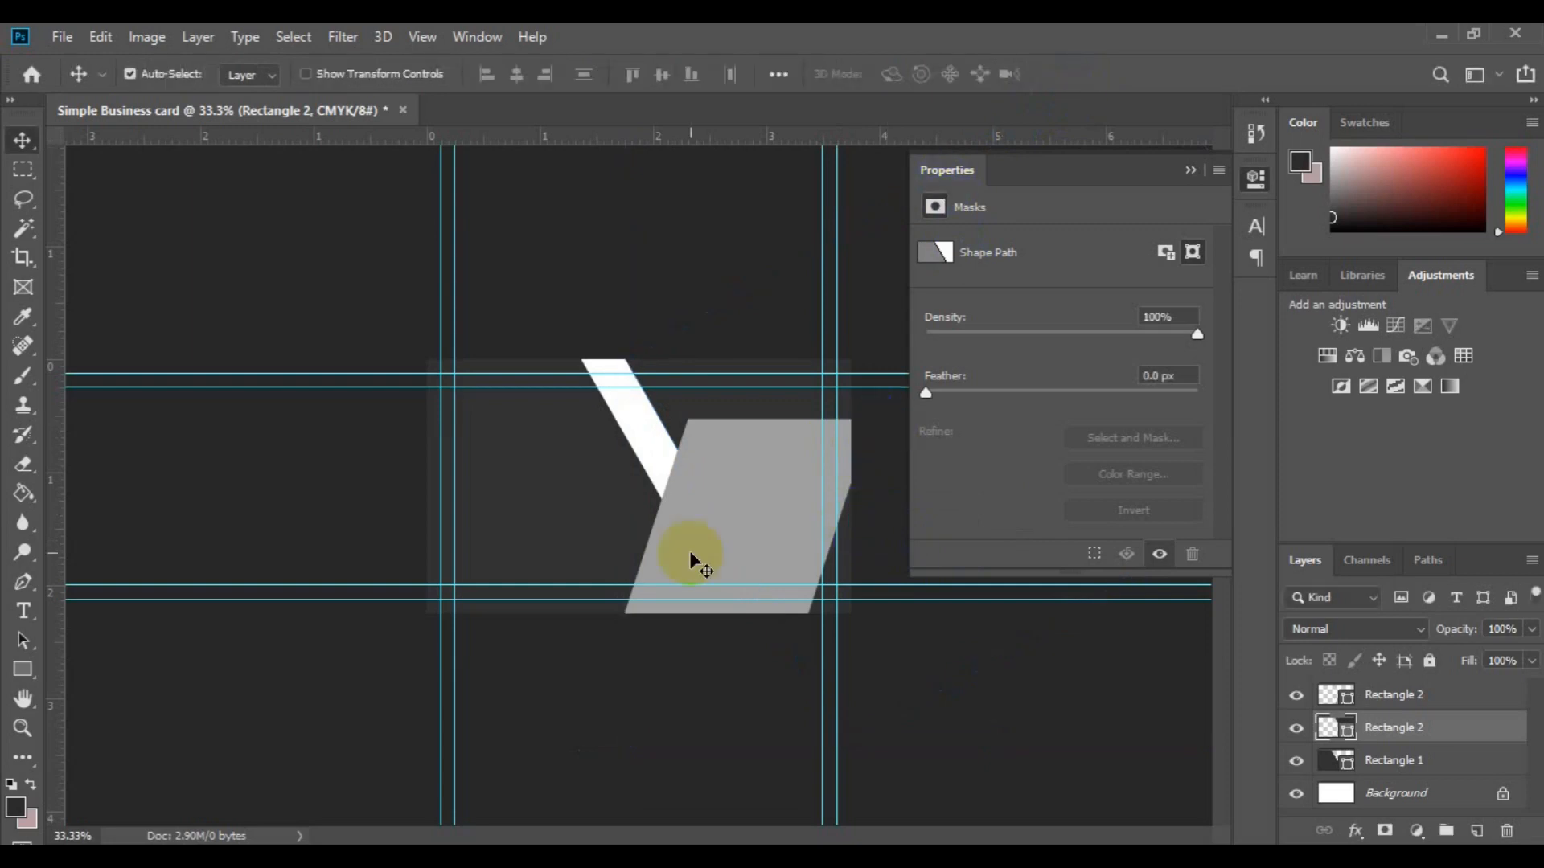
pyautogui.click(519, 545)
pyautogui.moveTo(533, 550)
pyautogui.mouseDown()
pyautogui.moveTo(507, 543)
pyautogui.moveTo(534, 530)
pyautogui.mouseUp()
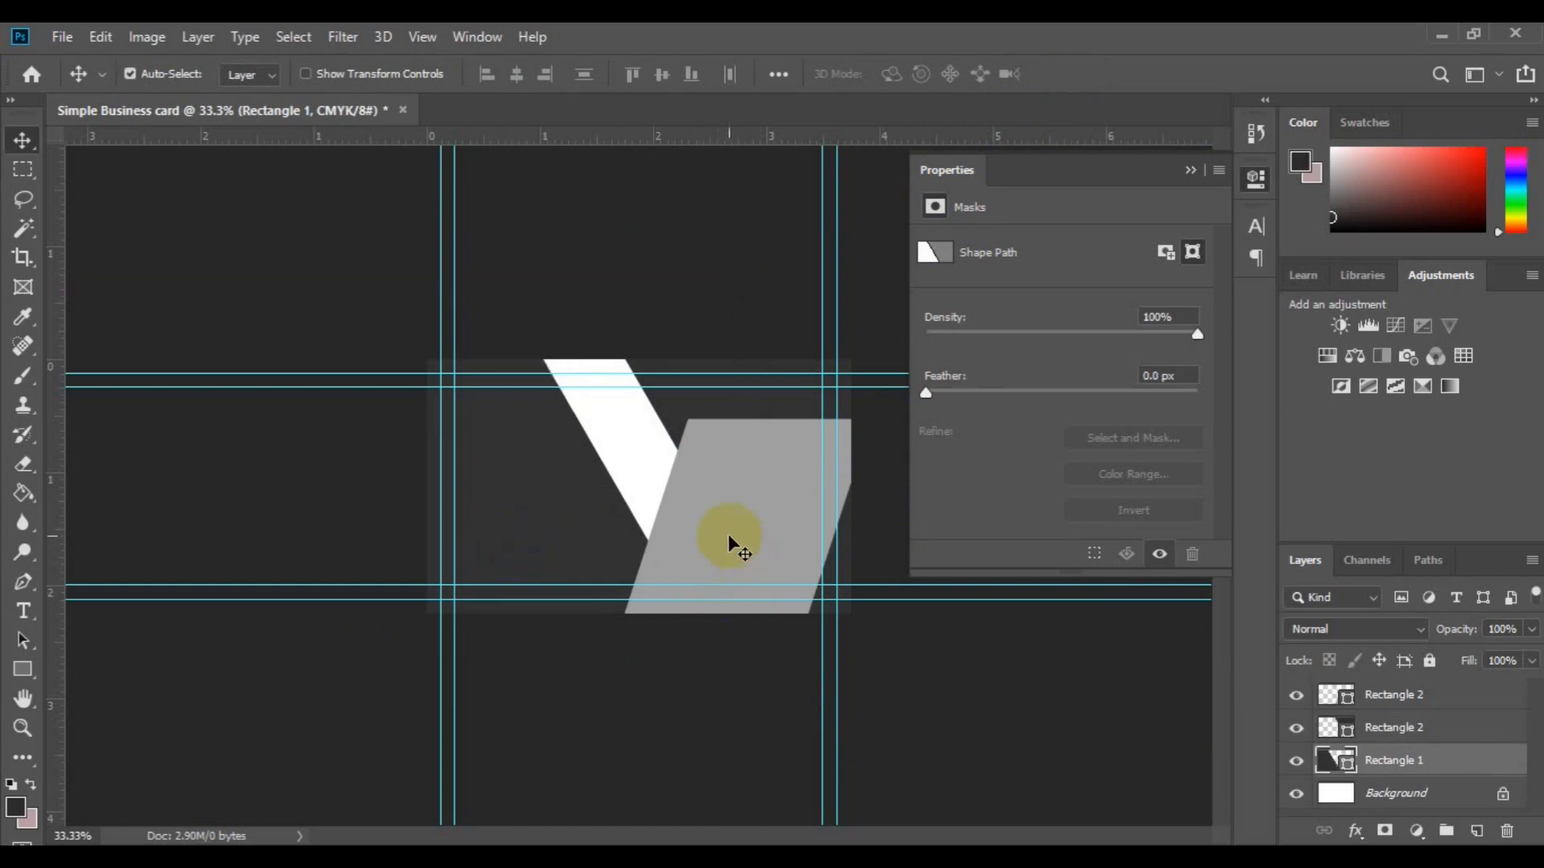
# Step: Narrow the grey parallelogram from its left side to about 97% width
pyautogui.click(727, 534)
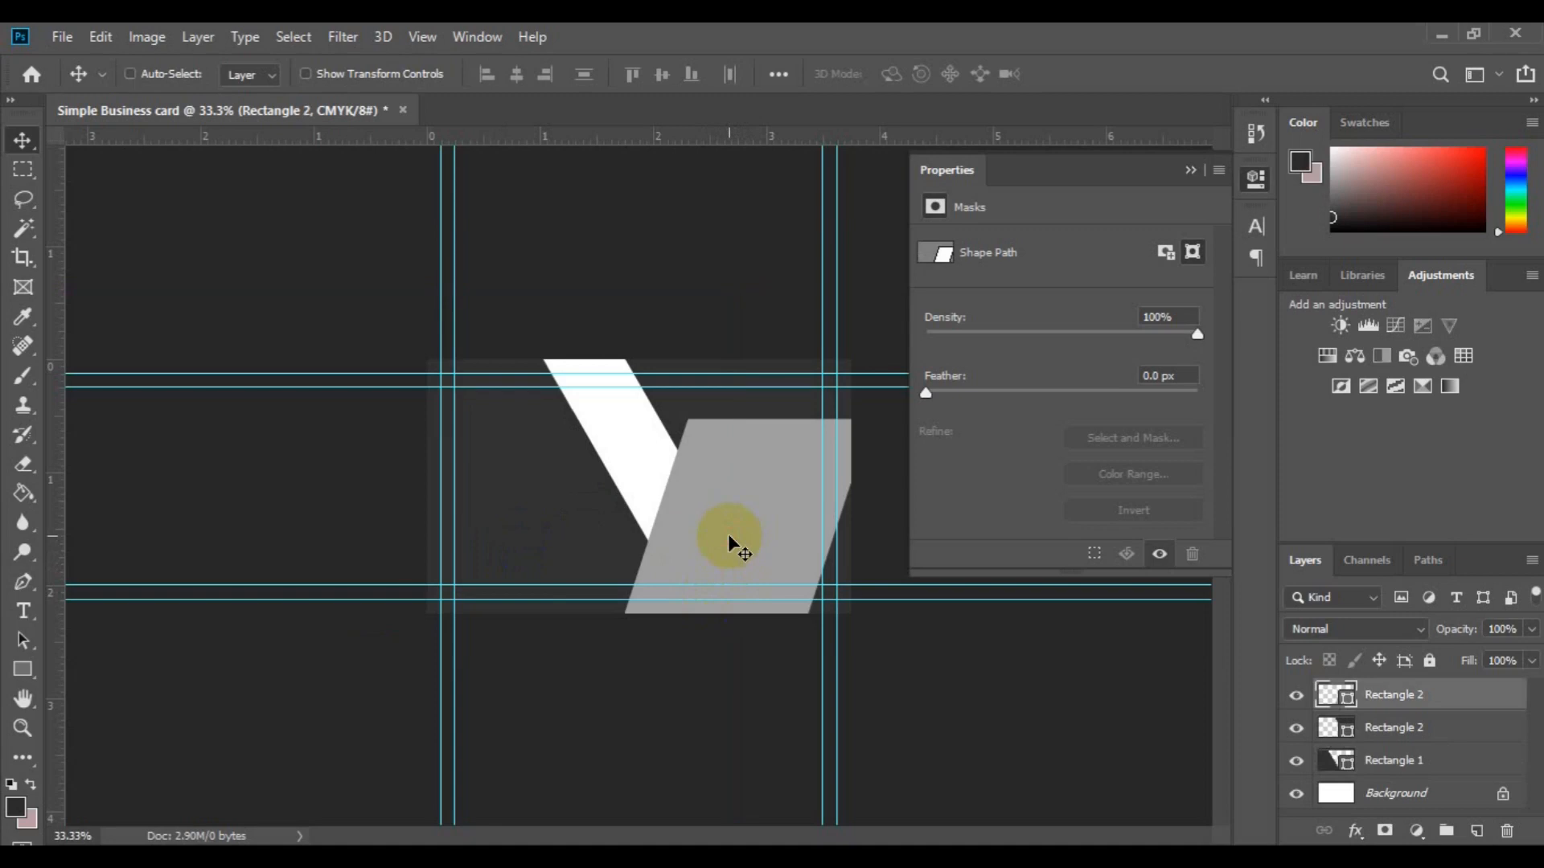
pyautogui.hotkey('ctrl', 't')
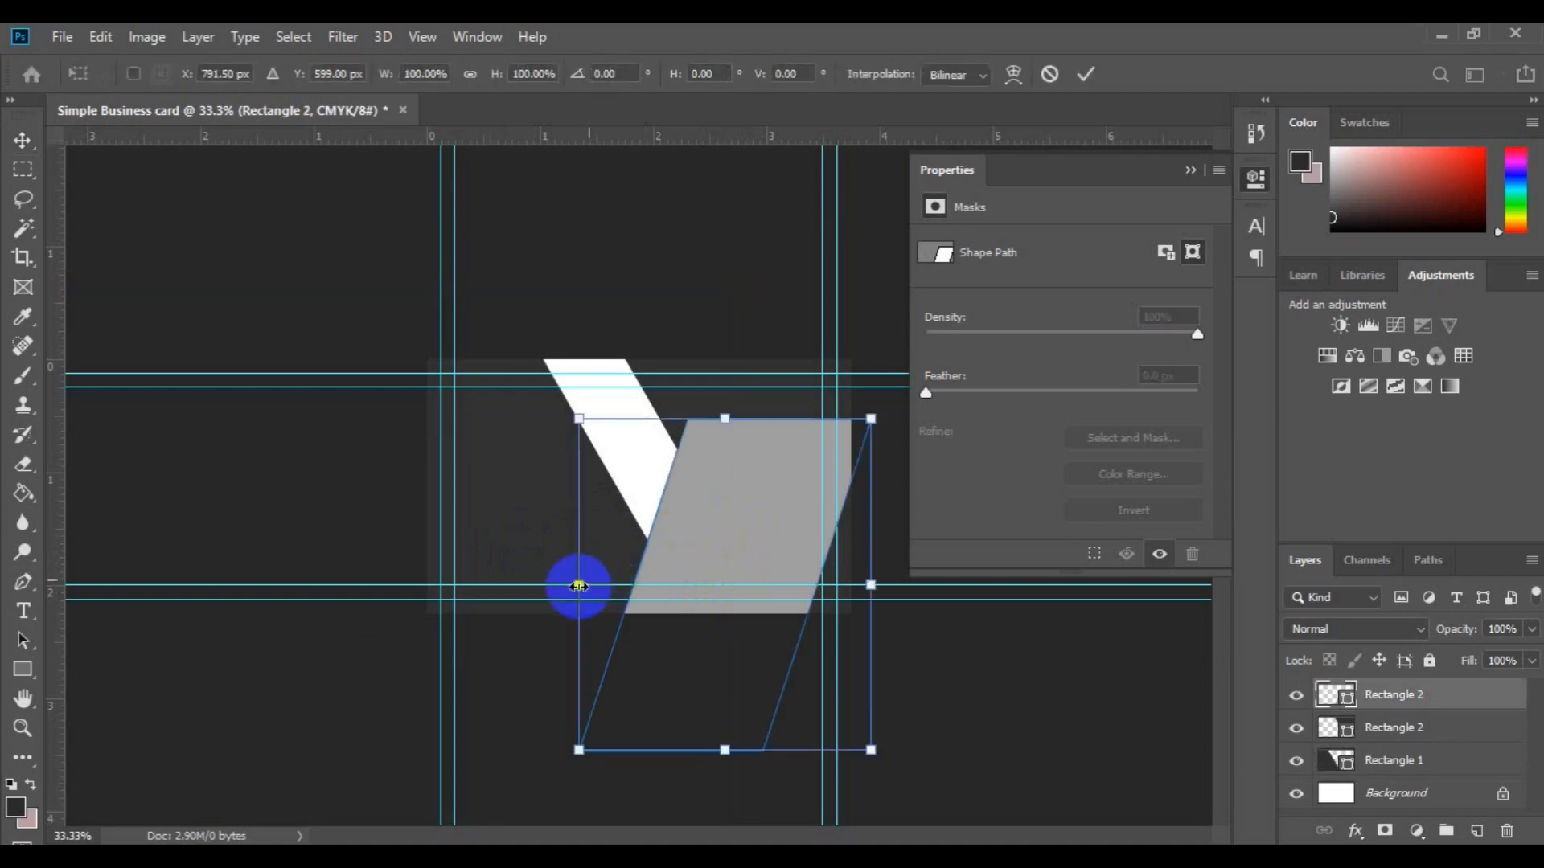
pyautogui.moveTo(579, 586); pyautogui.dragTo(603, 587)
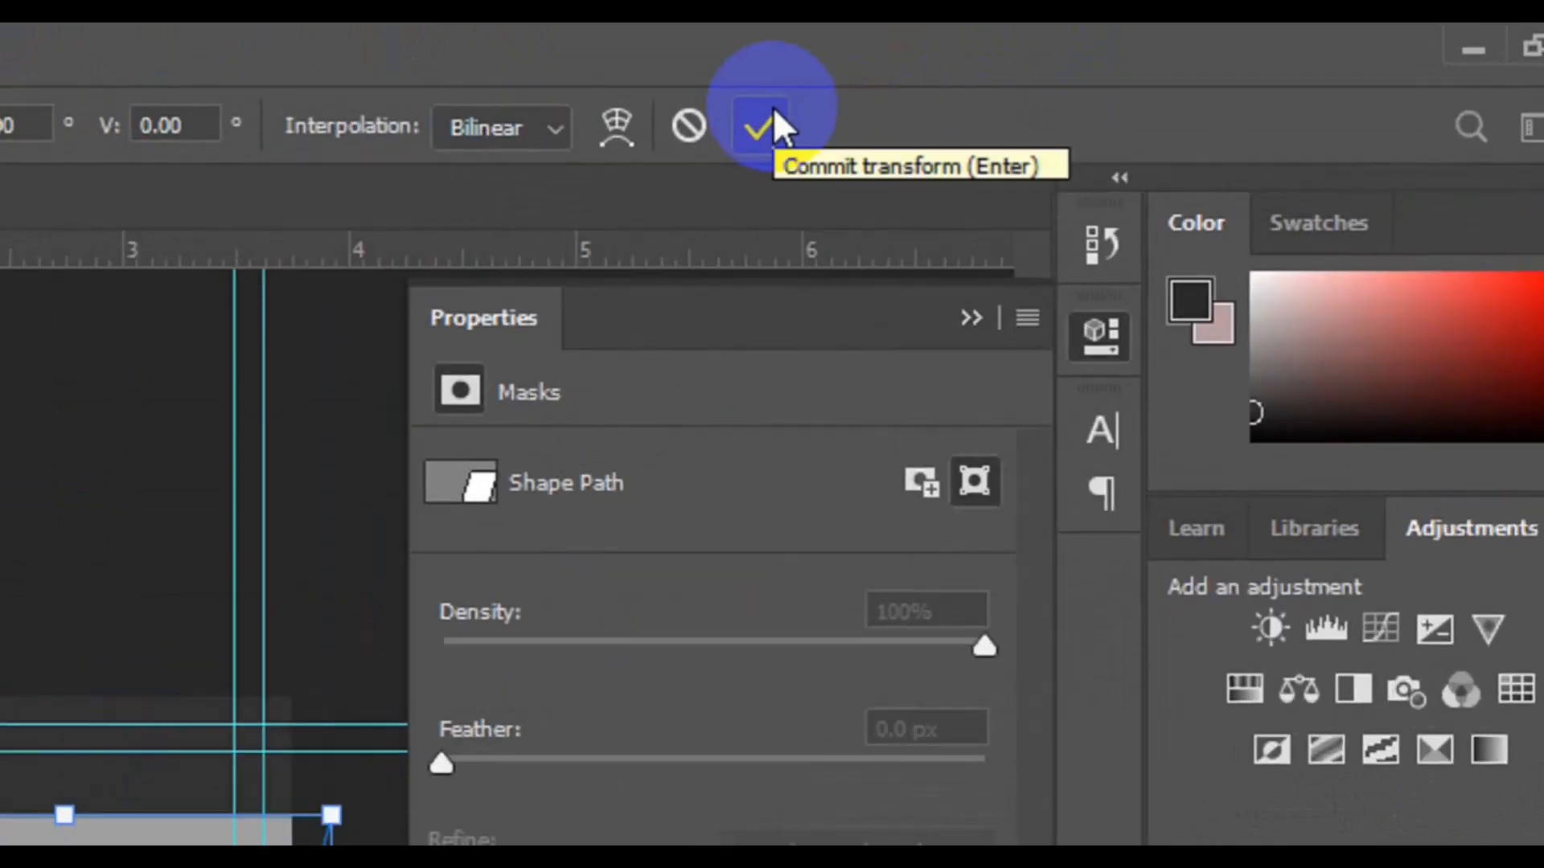
pyautogui.click(759, 127)
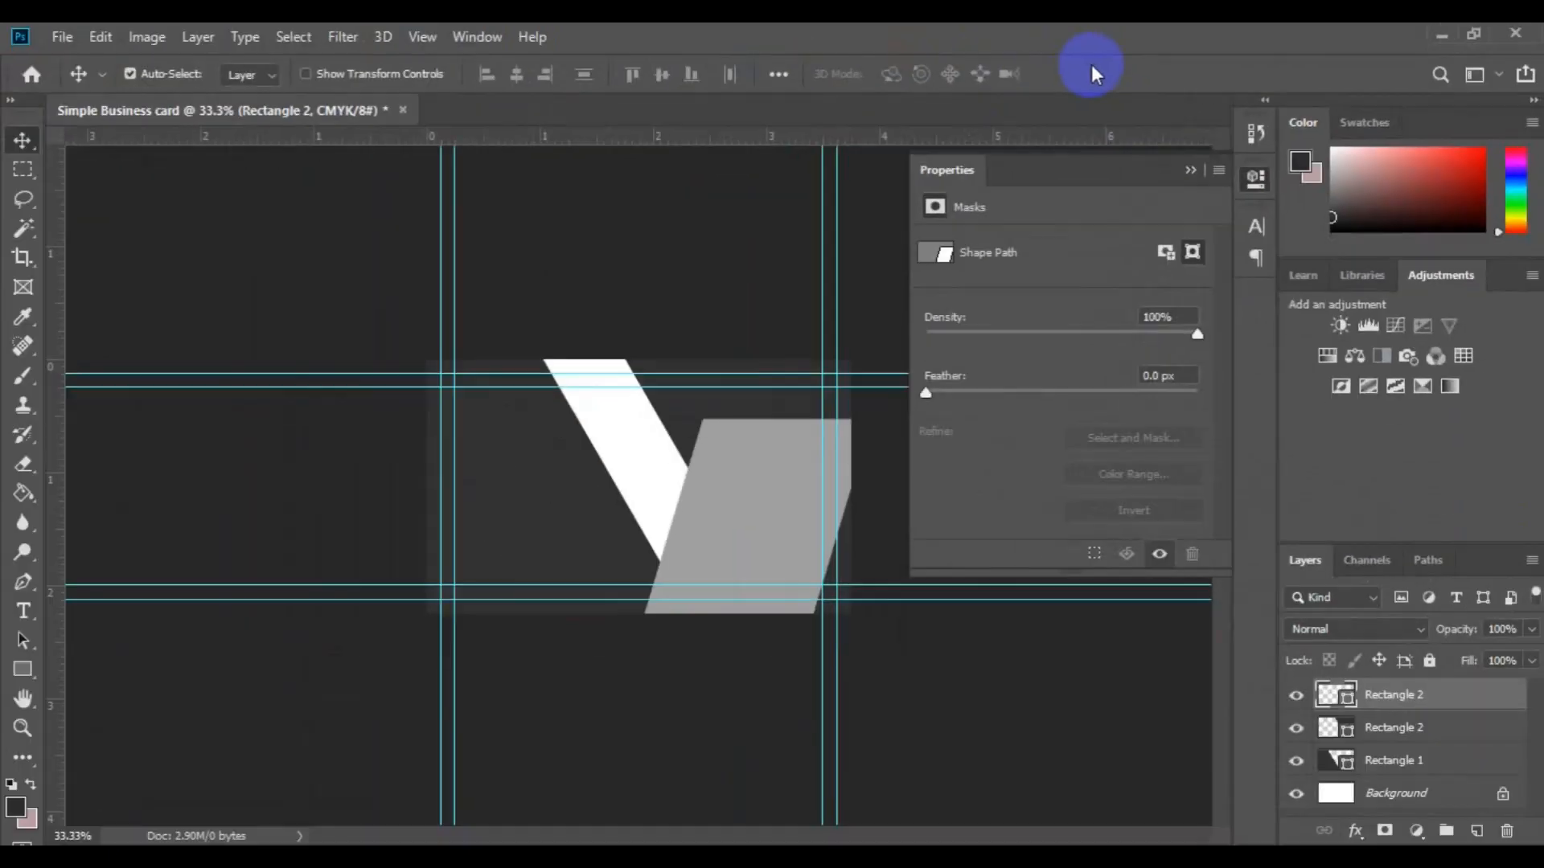
# Step: Nudge the duplicated dark shape slightly right, then select Rectangle 1
pyautogui.click(681, 424)
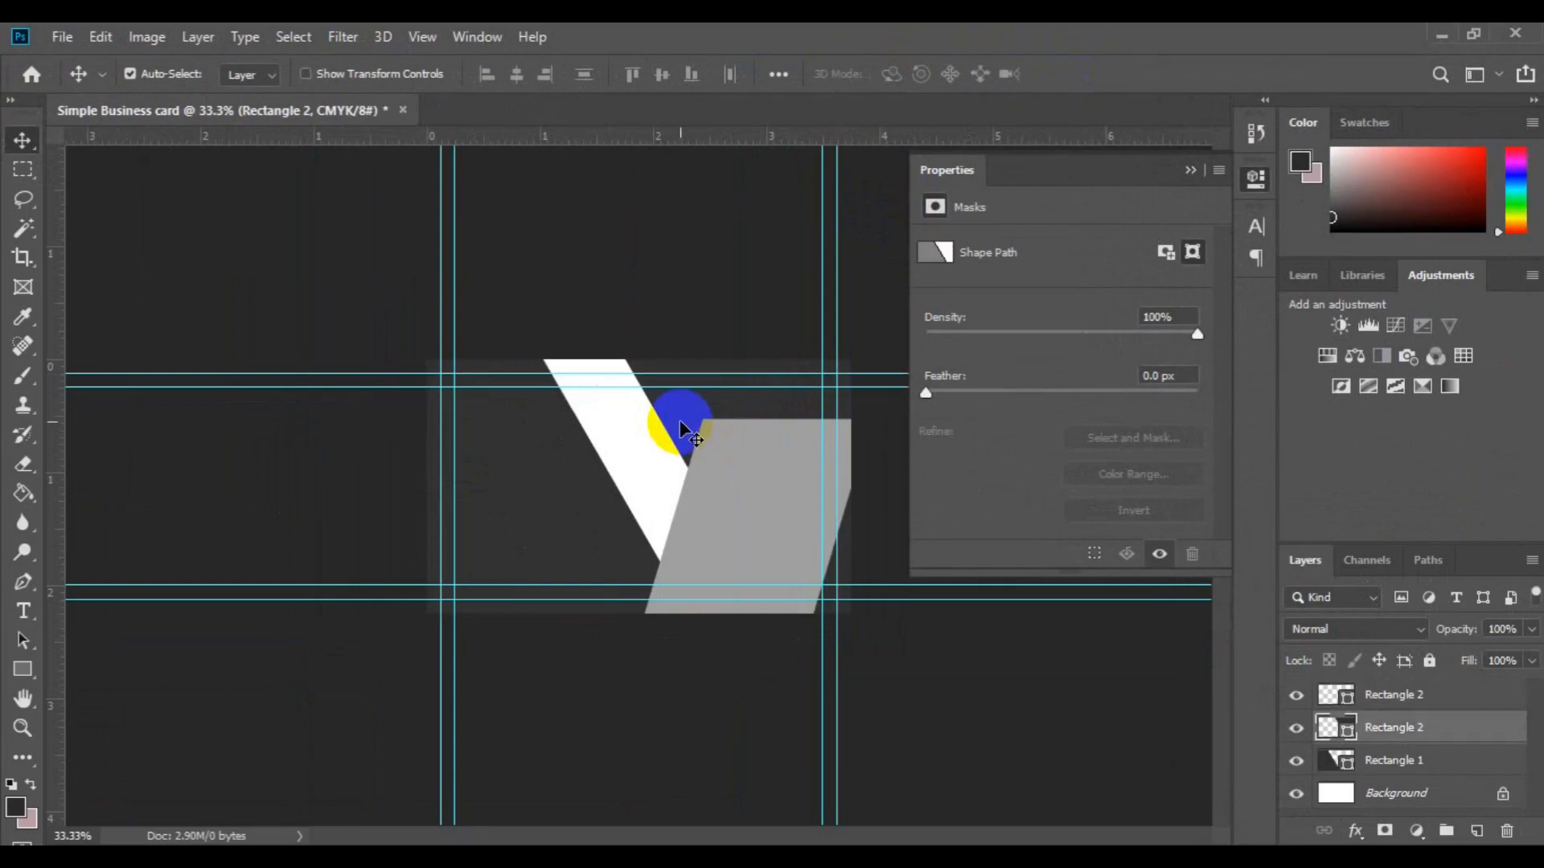
pyautogui.moveTo(681, 425); pyautogui.dragTo(686, 423)
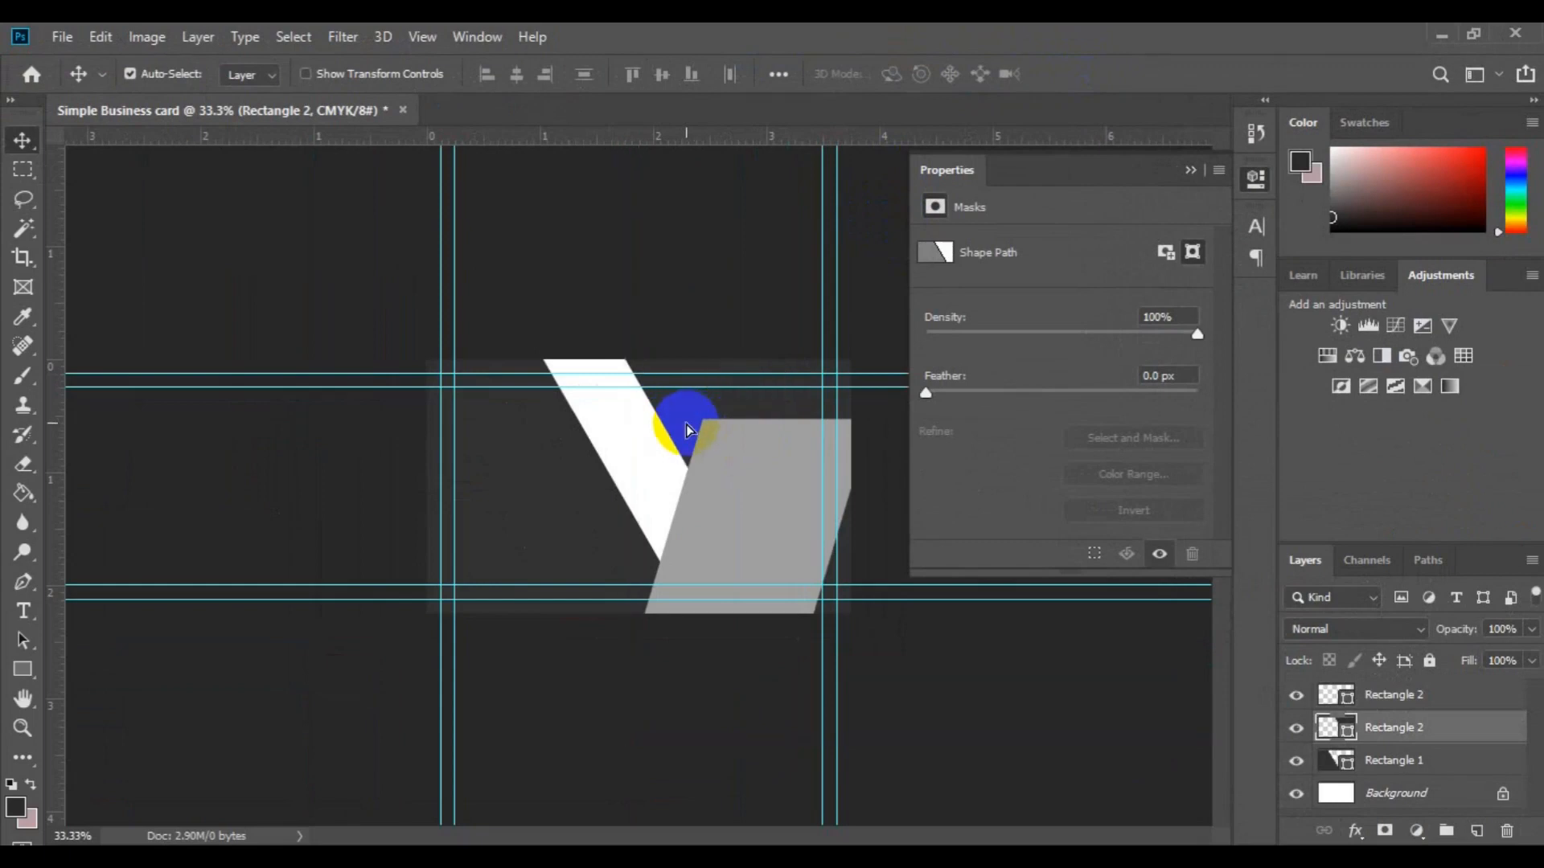
pyautogui.click(527, 514)
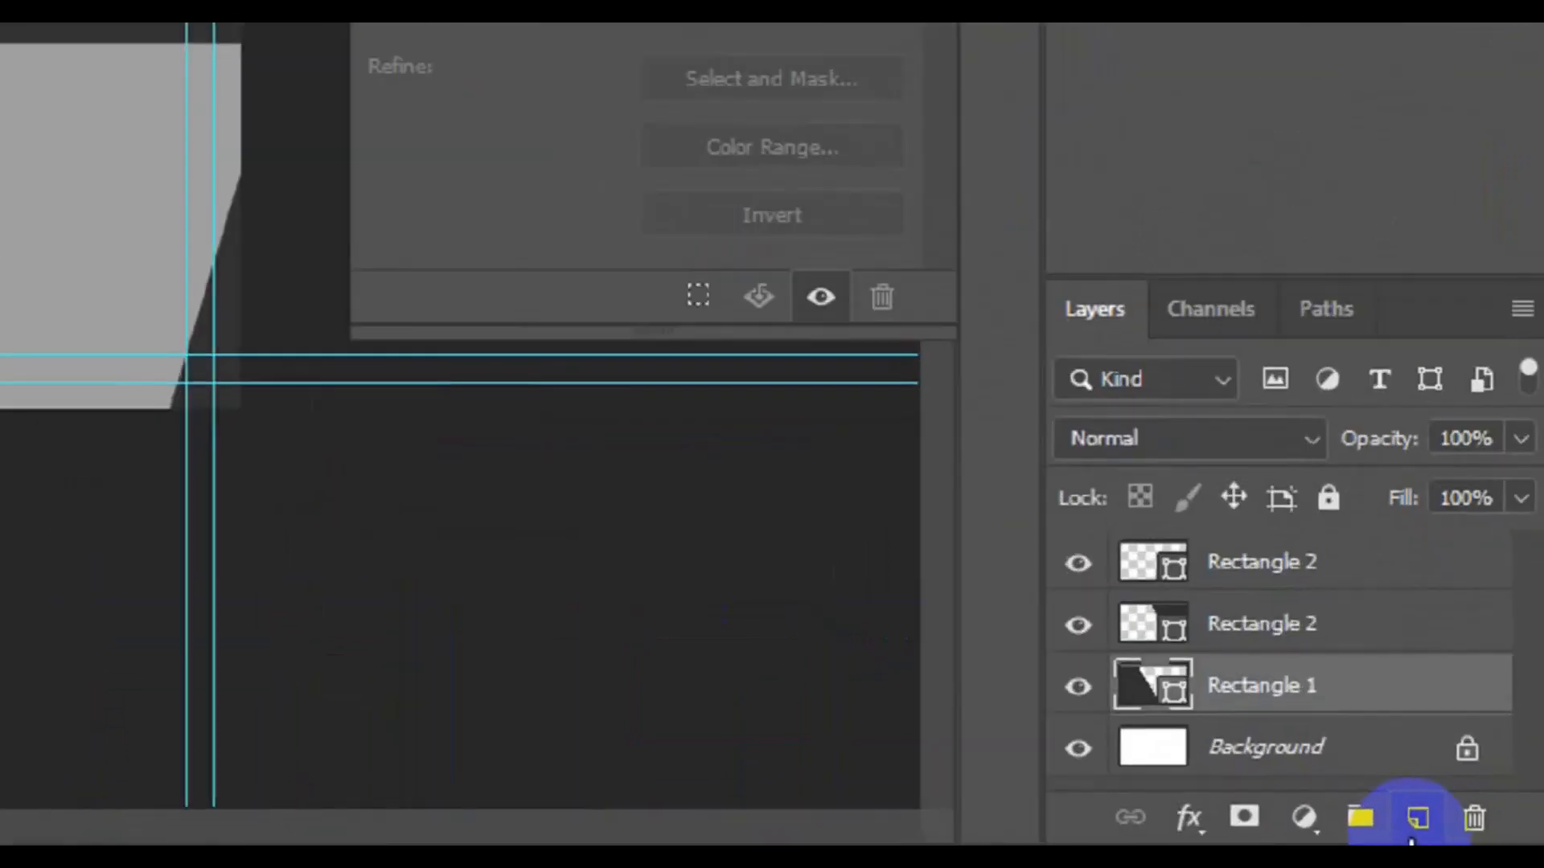
# Step: On a new layer, draw a grey rectangle from the top-left guide intersection
pyautogui.click(1474, 836)
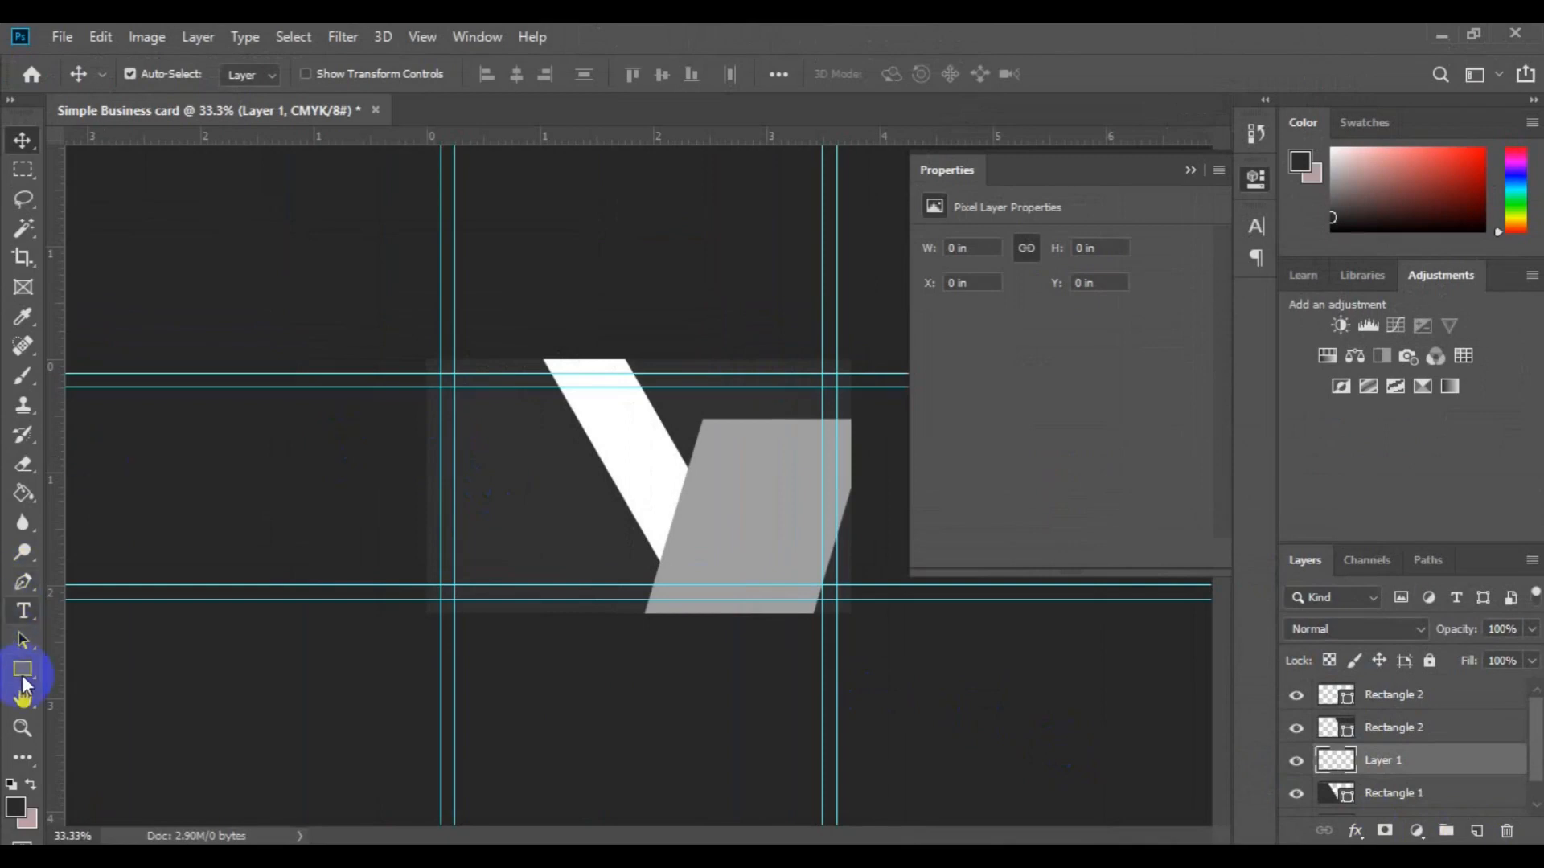
pyautogui.click(22, 679)
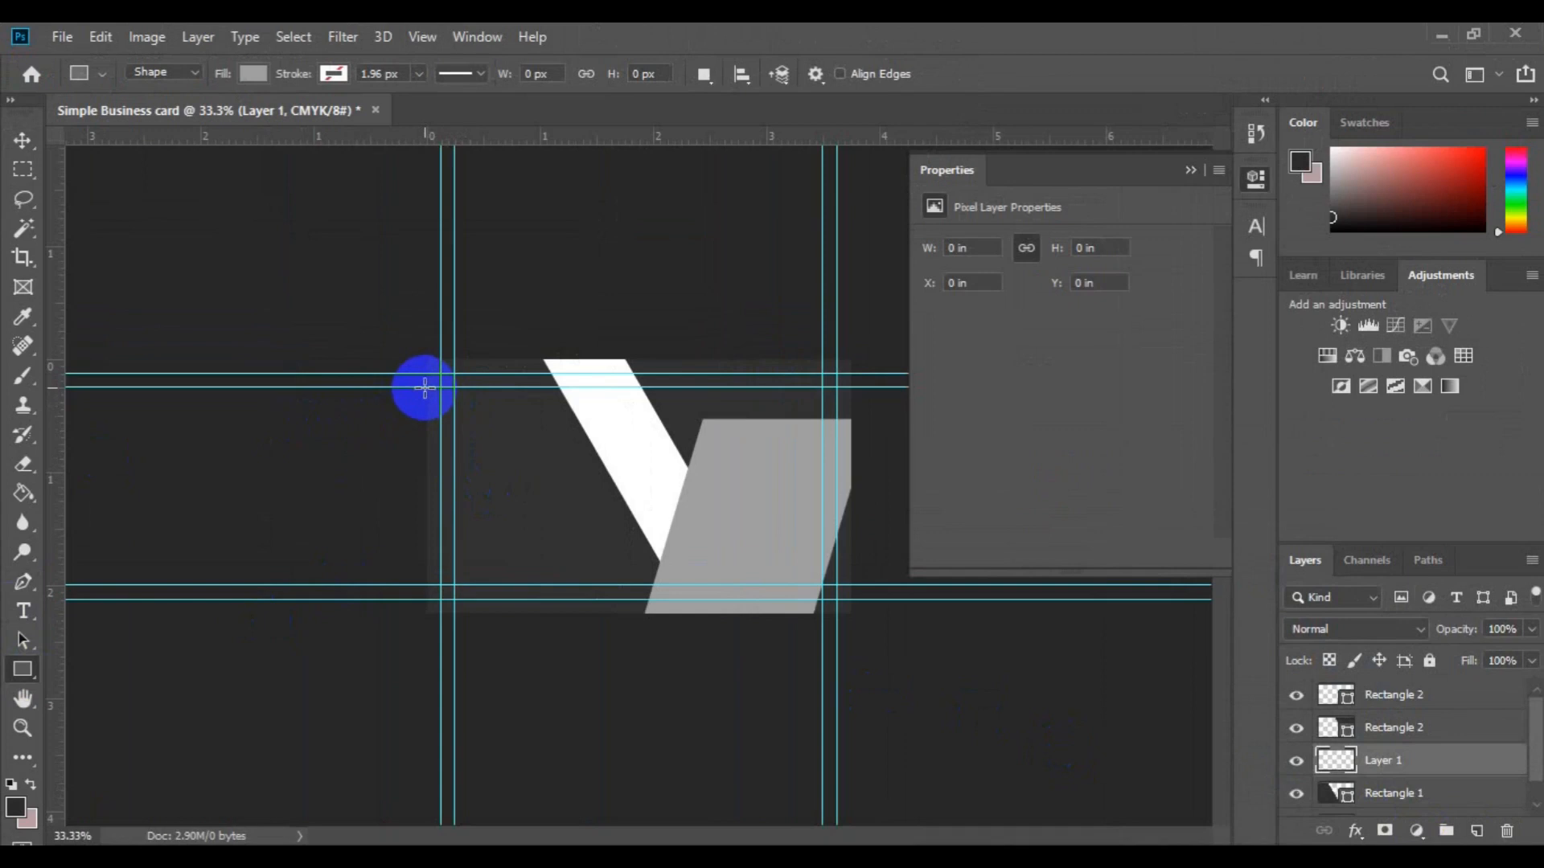
pyautogui.moveTo(424, 388); pyautogui.dragTo(619, 445)
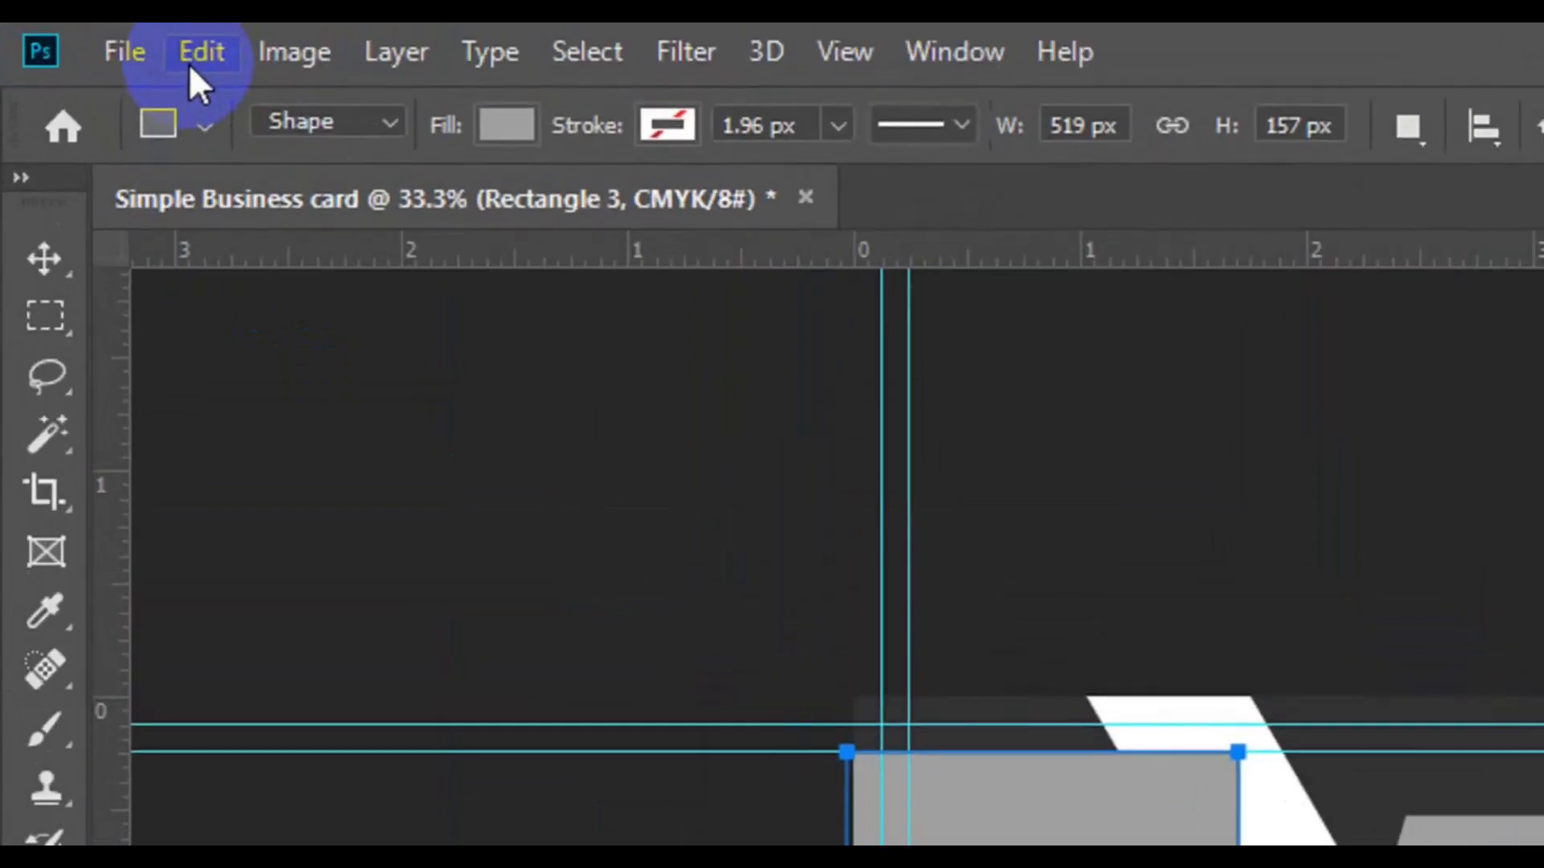
# Step: Skew the rectangle's right end to about 29.5° and accept converting it to a regular path
pyautogui.click(183, 58)
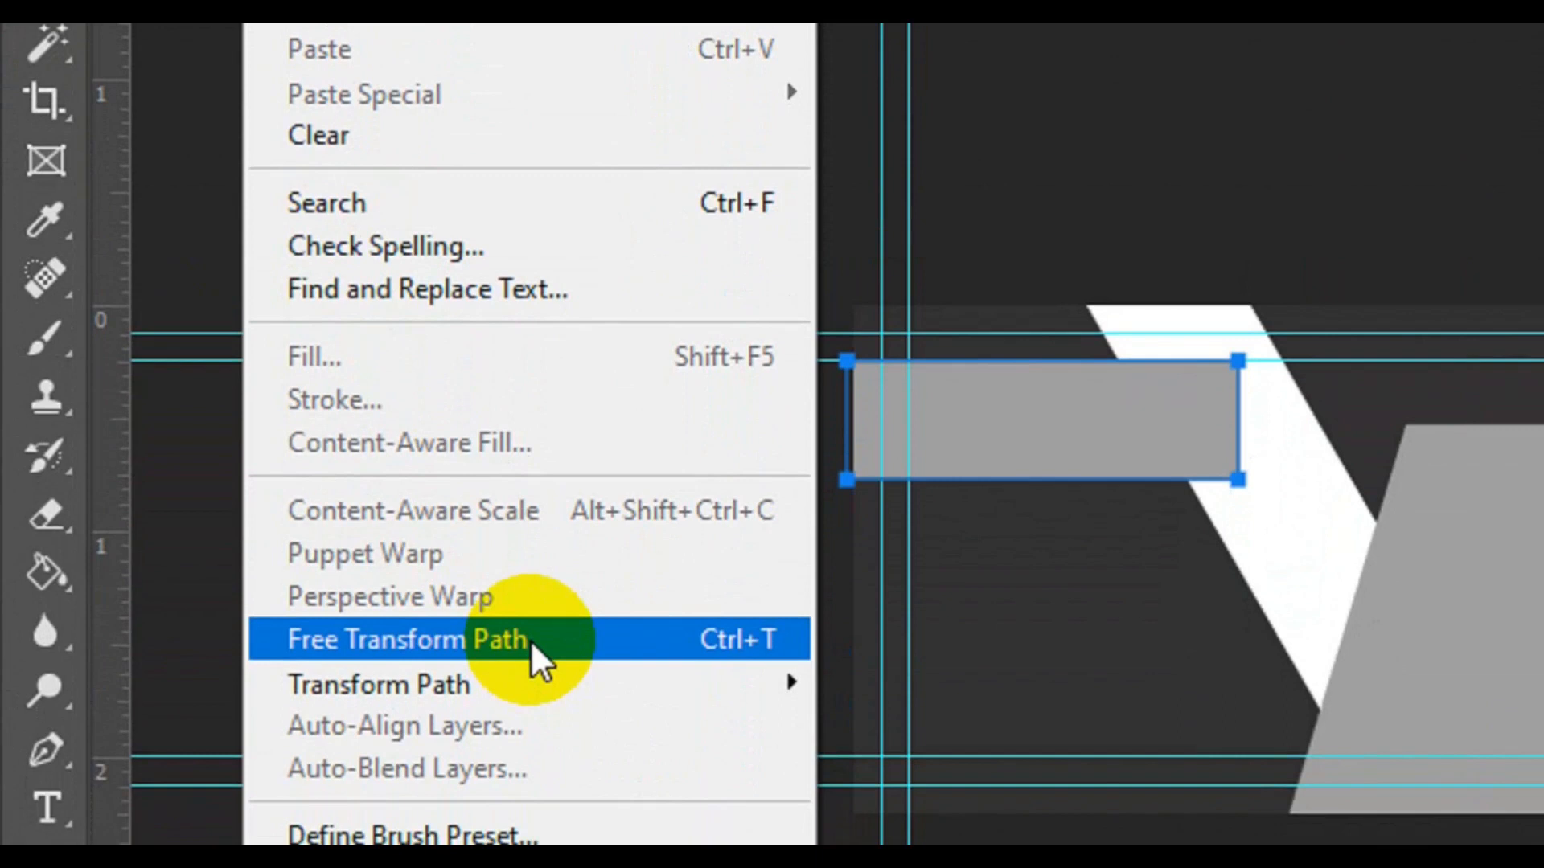
pyautogui.click(530, 639)
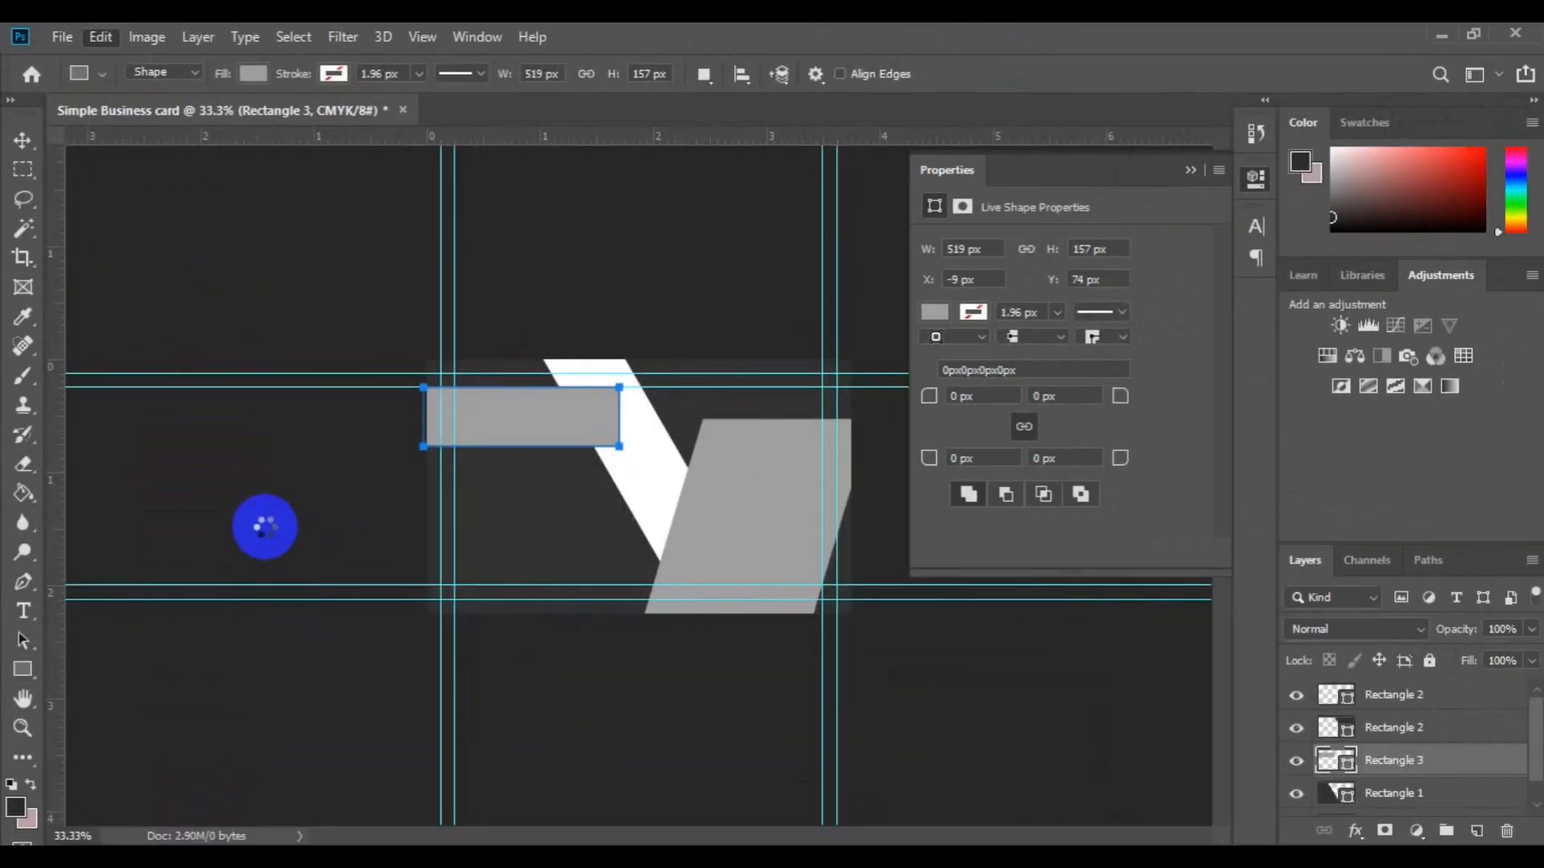
pyautogui.click(619, 386)
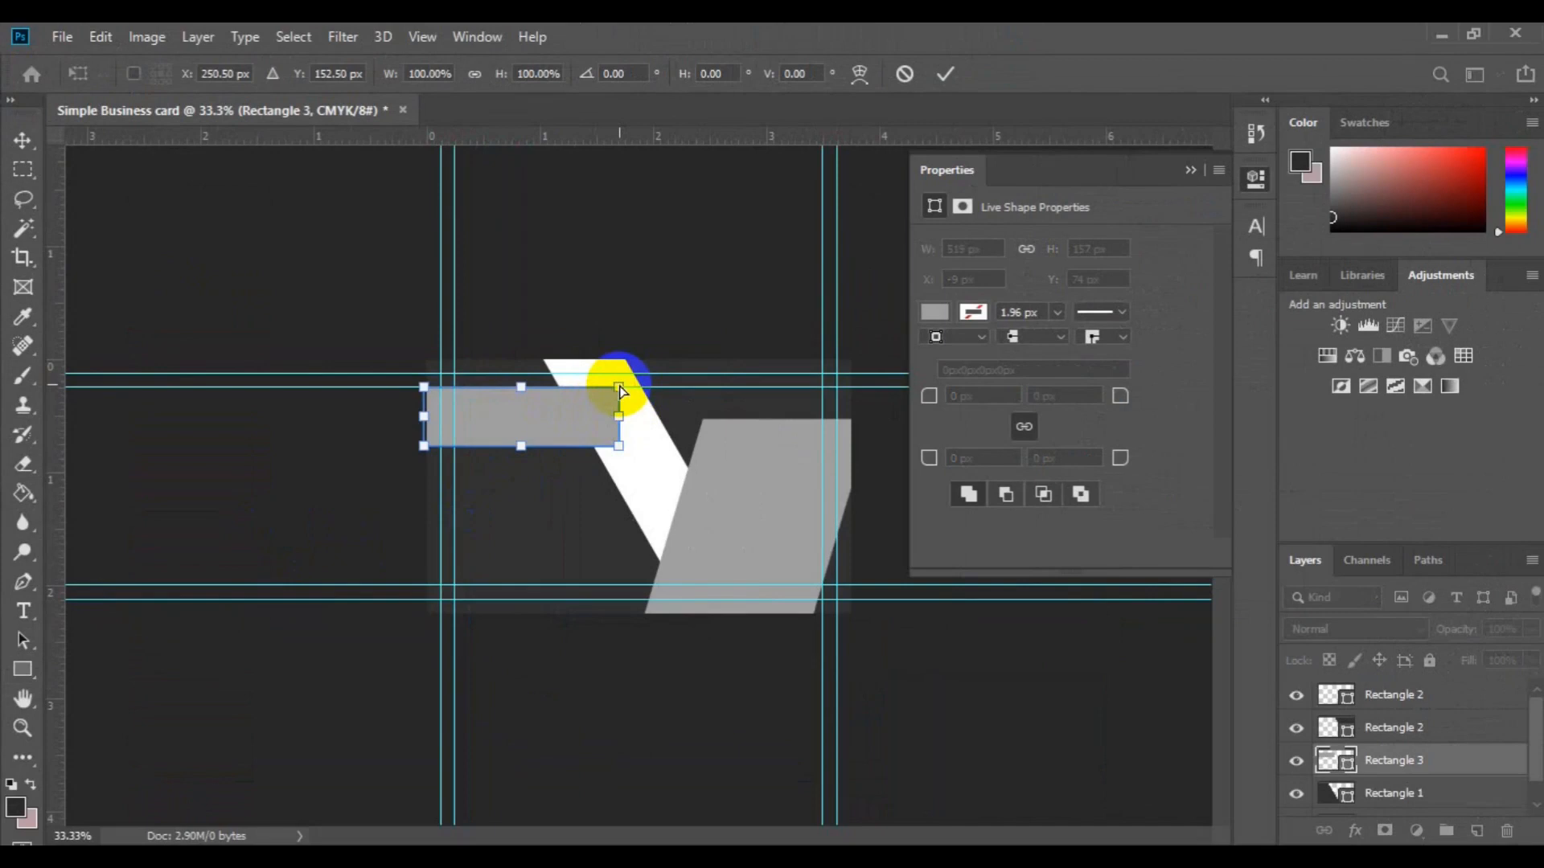
pyautogui.moveTo(618, 389); pyautogui.dragTo(587, 388)
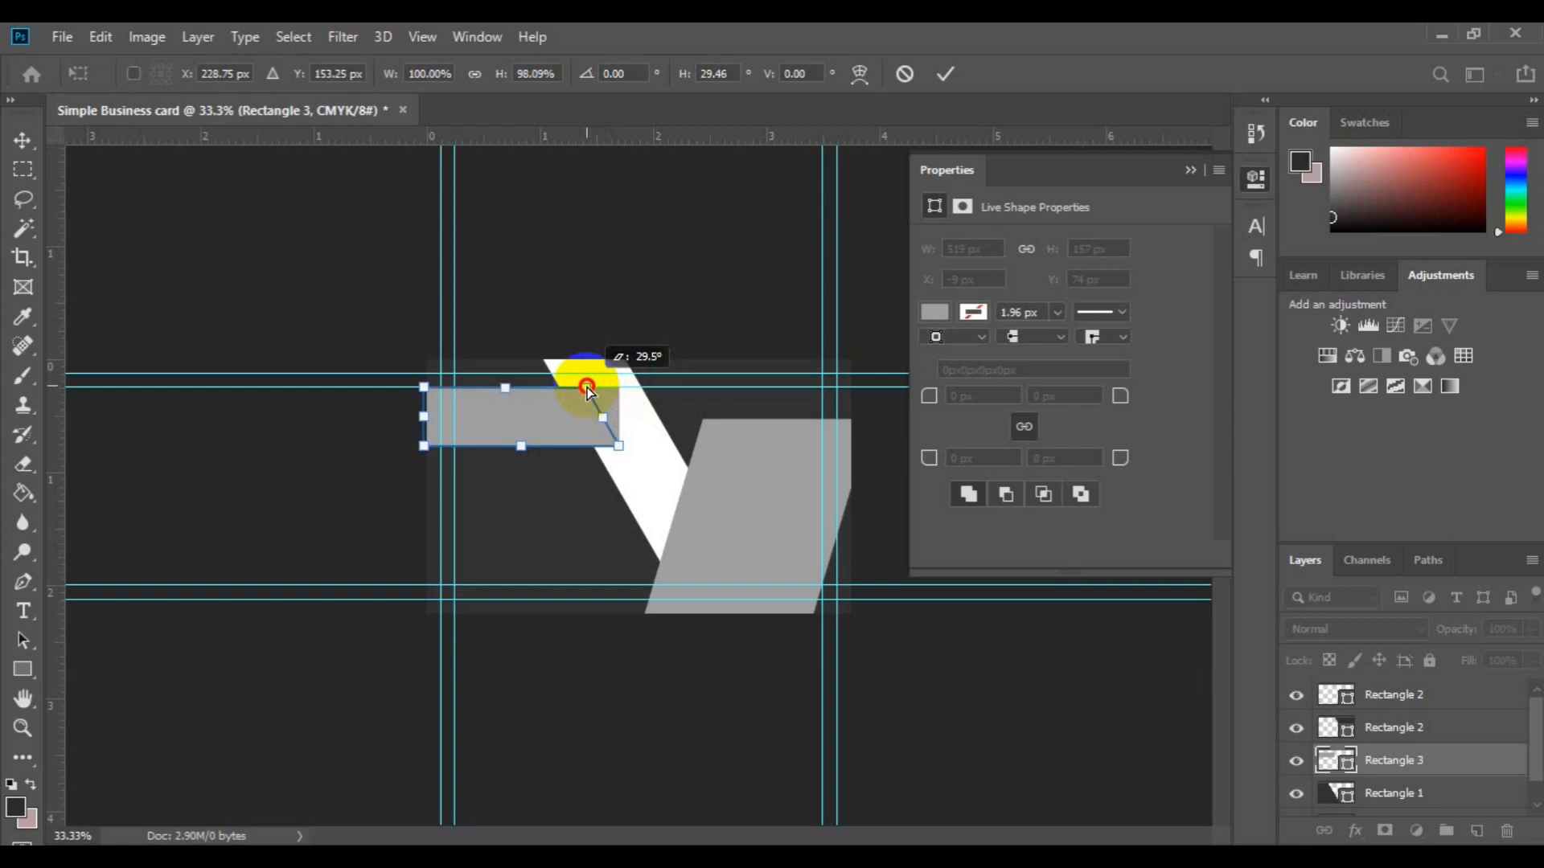
pyautogui.moveTo(587, 389); pyautogui.dragTo(586, 389)
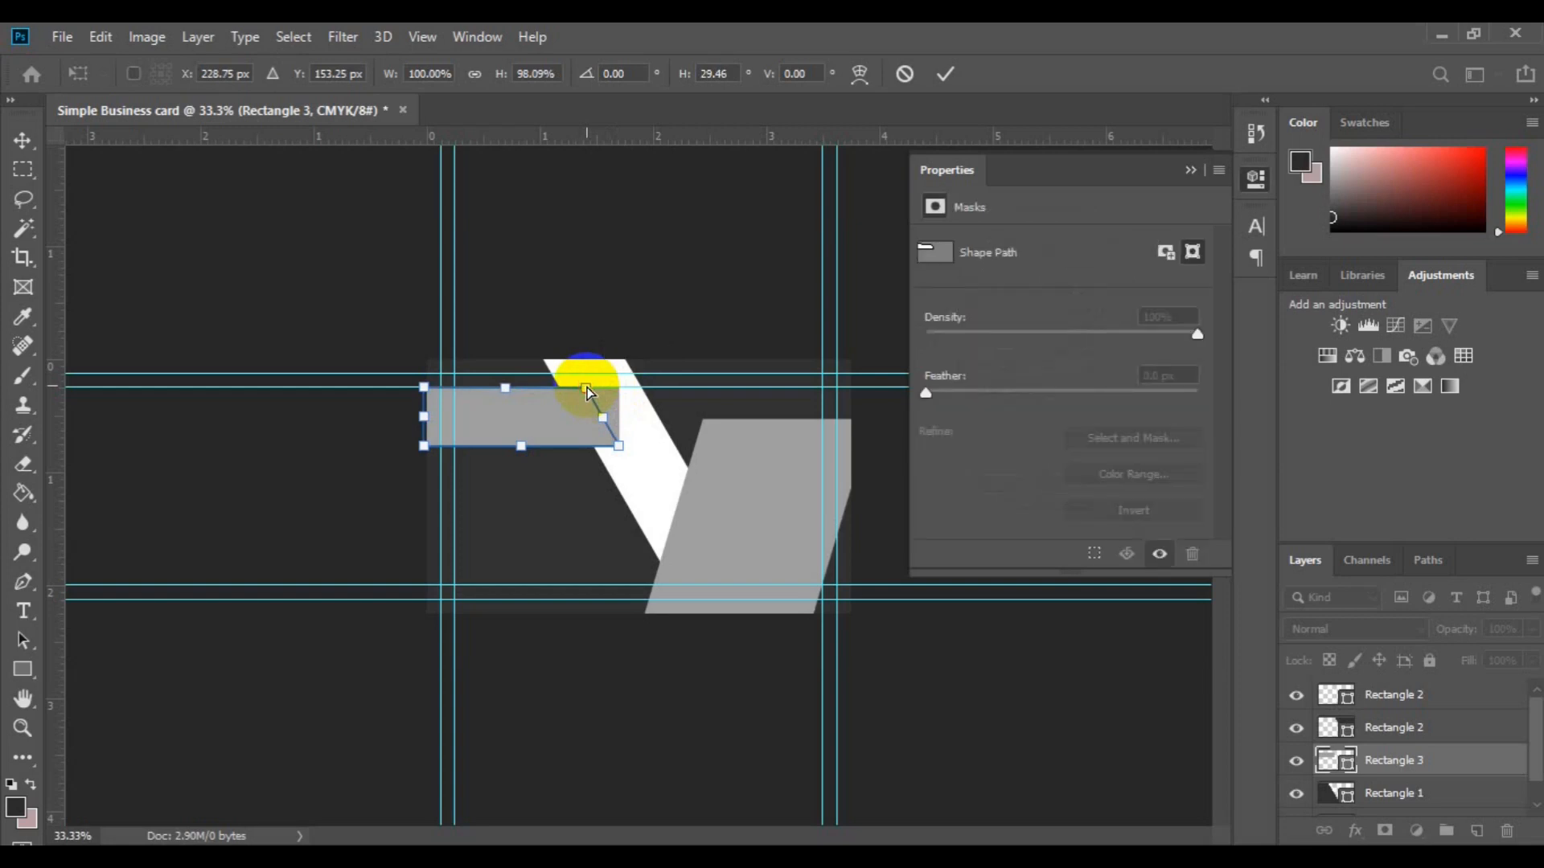
pyautogui.click(943, 75)
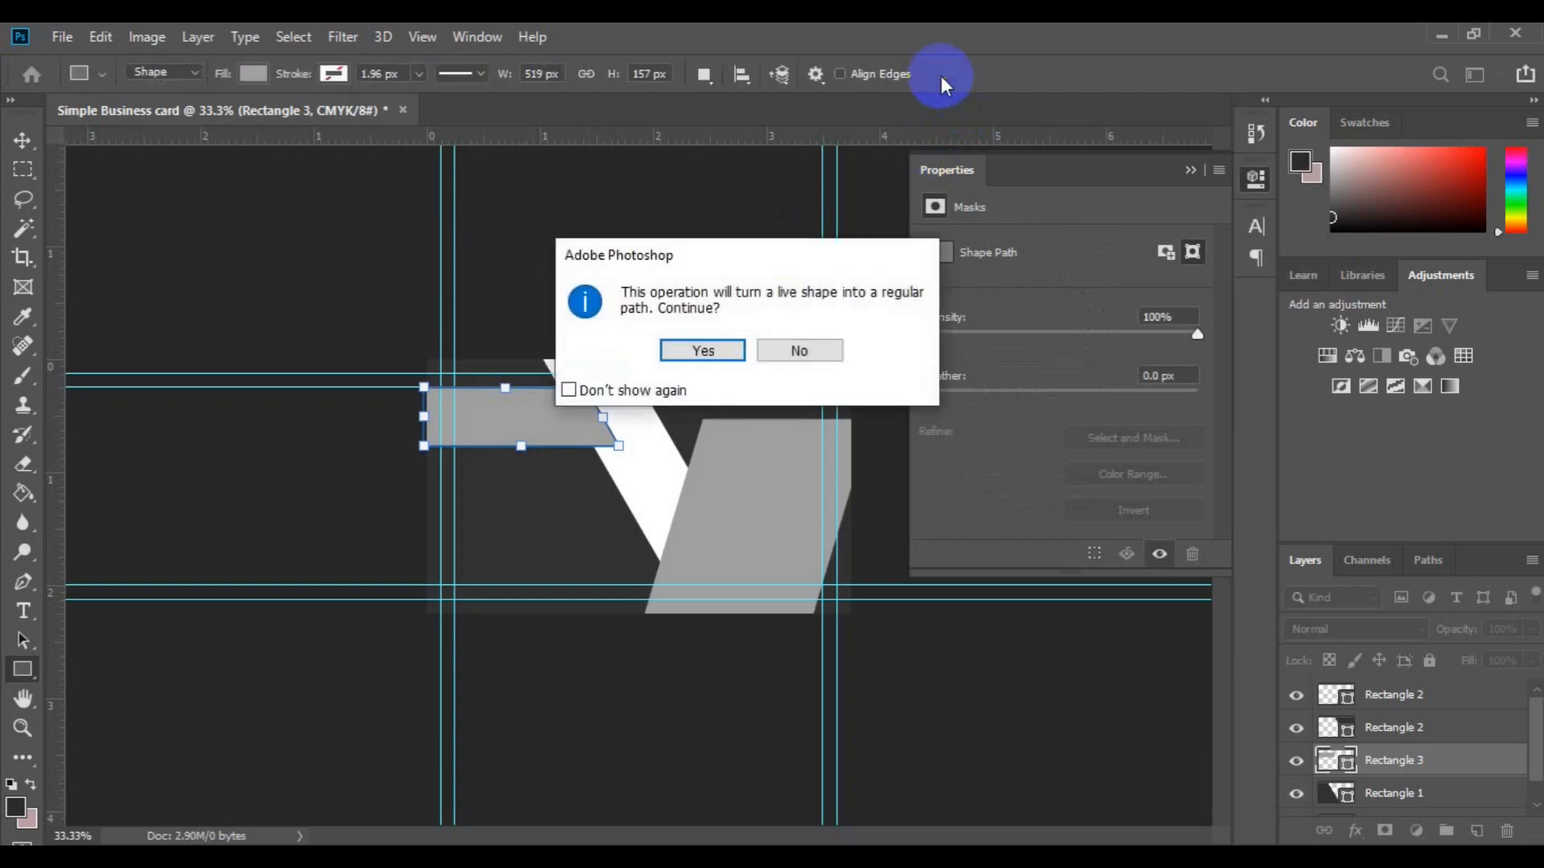
pyautogui.click(696, 349)
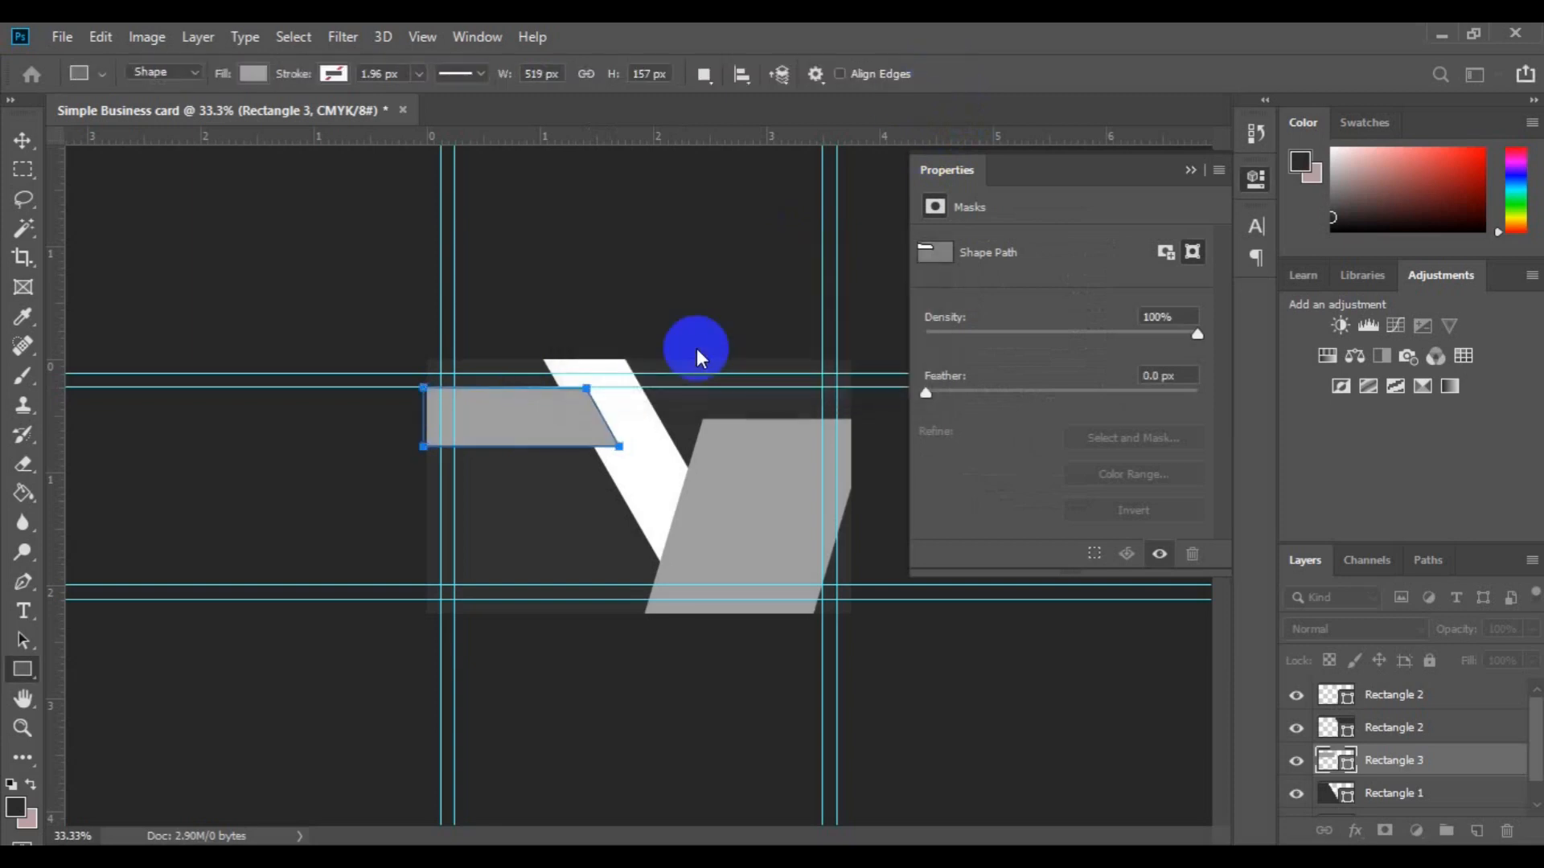
# Step: Auto-select shapes on the card to find the one behind the white stripe, then select the second Rectangle 2 layer
pyautogui.press('v')
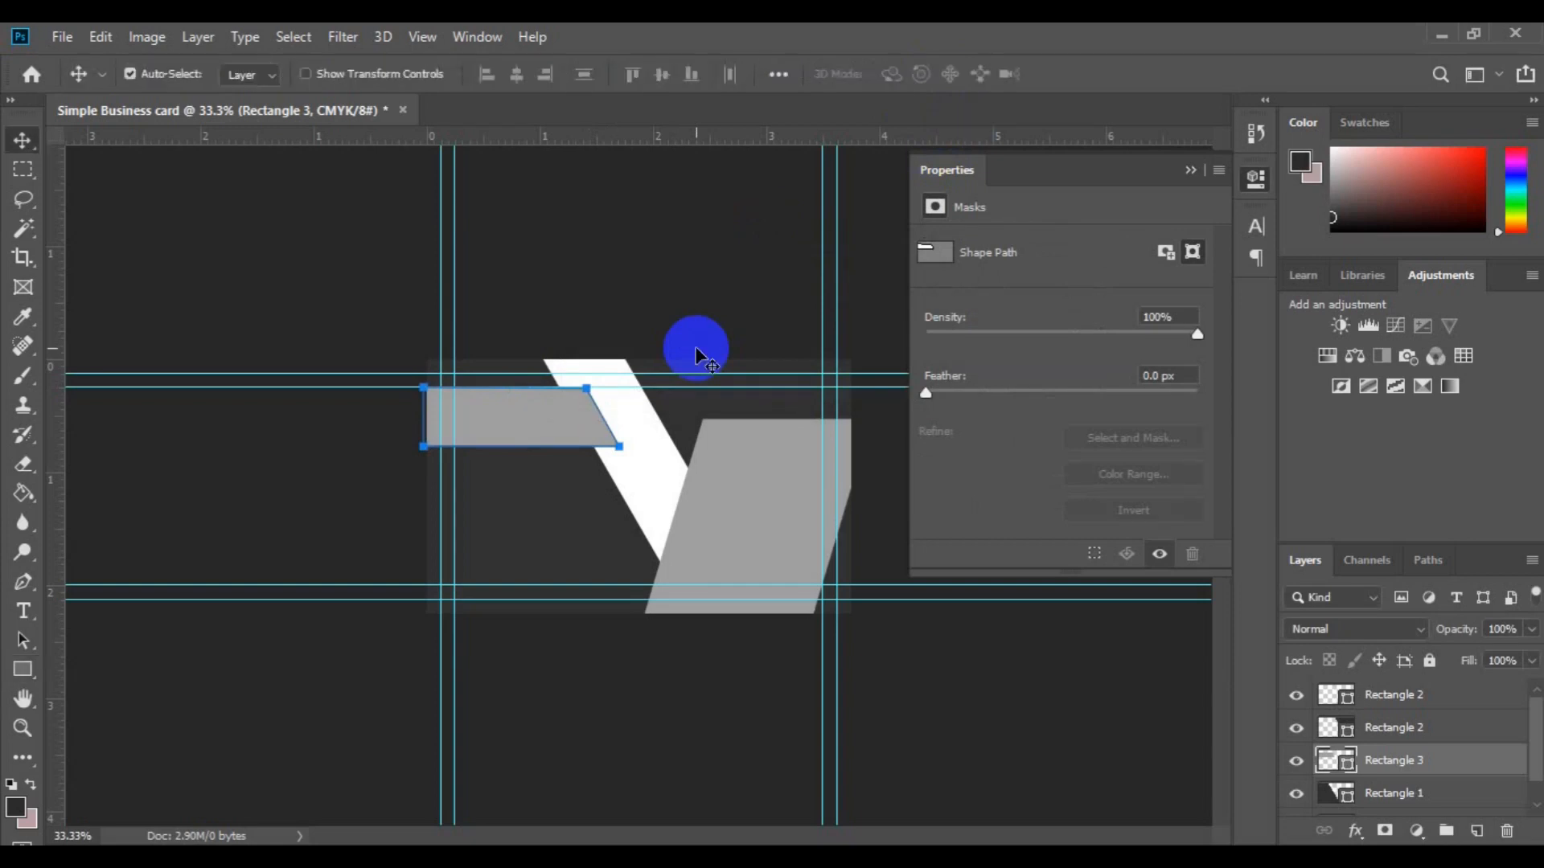
pyautogui.click(569, 485)
pyautogui.click(515, 443)
pyautogui.click(636, 373)
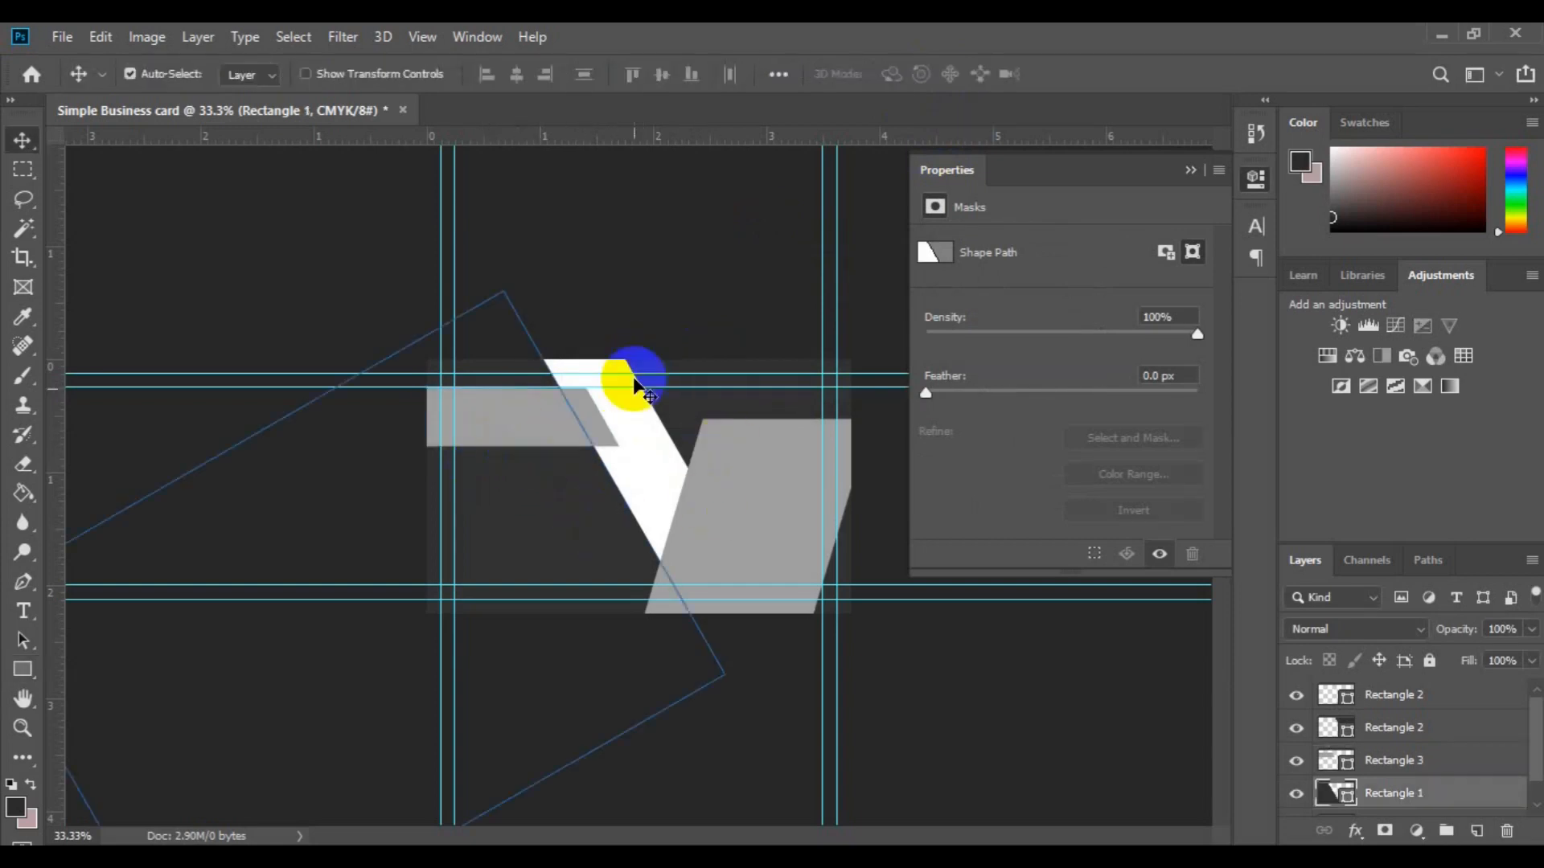
pyautogui.click(655, 604)
pyautogui.click(626, 548)
pyautogui.click(689, 426)
pyautogui.click(668, 399)
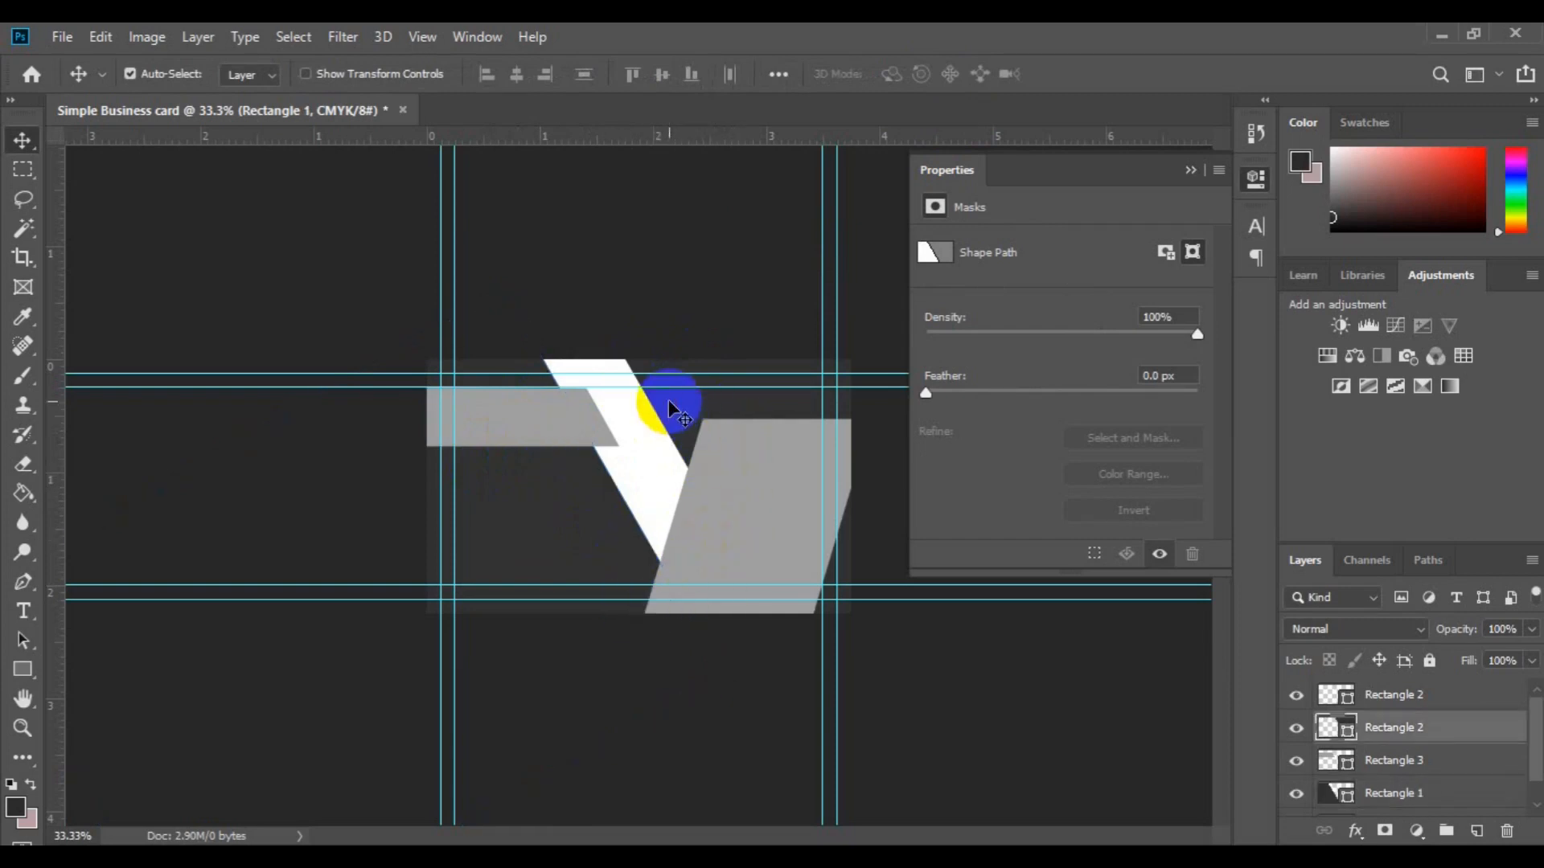
pyautogui.click(1344, 699)
pyautogui.click(1353, 730)
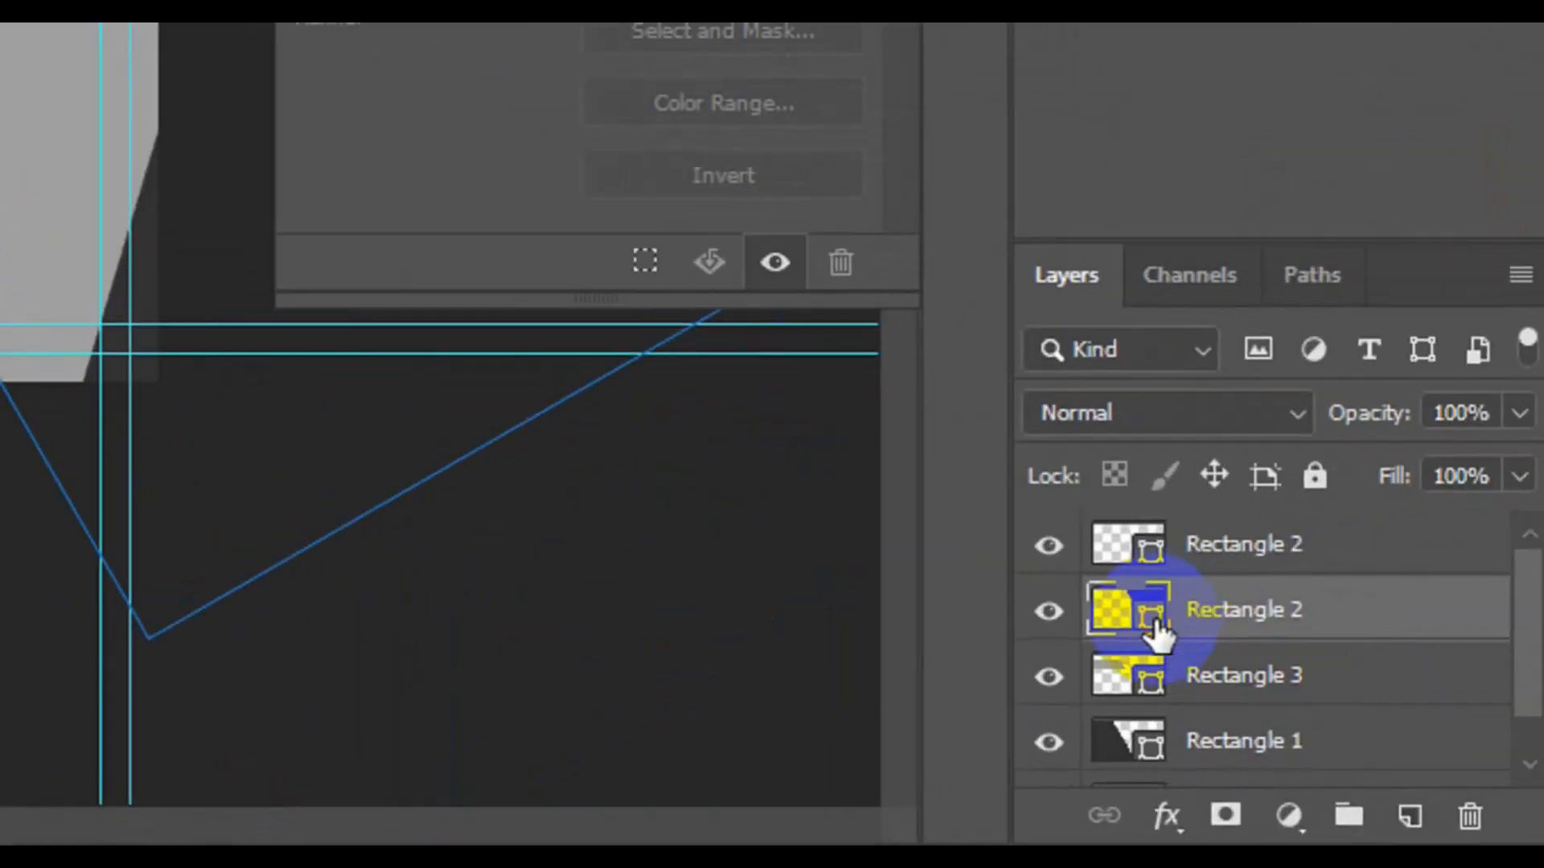
# Step: Set the second Rectangle 2 fill to hex f29811 in the Color Picker
pyautogui.doubleClick(1152, 623)
pyautogui.doubleClick(1187, 631)
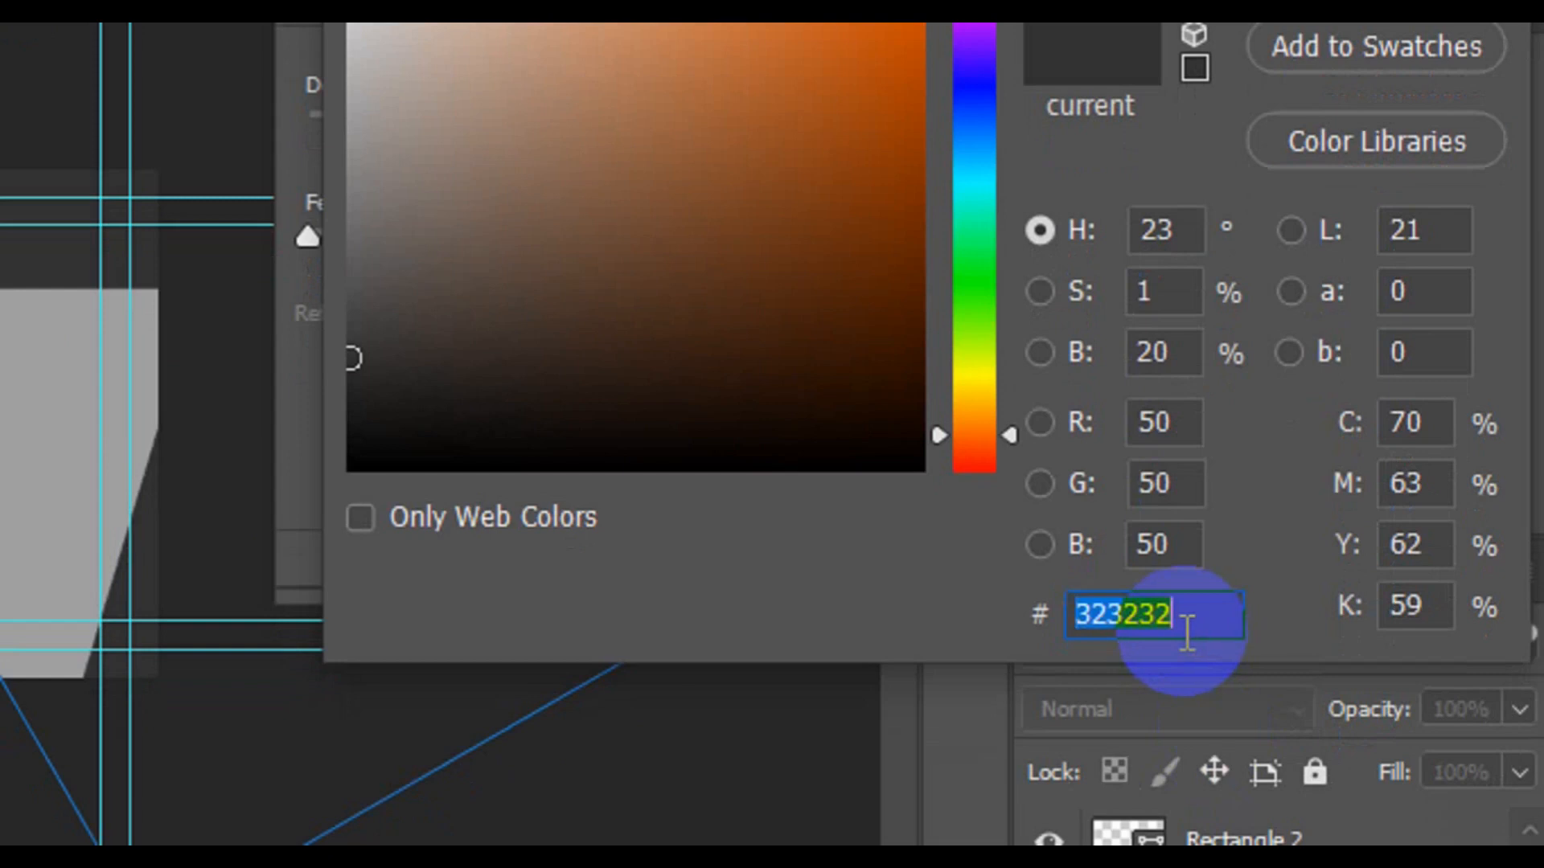
pyautogui.write('f29811')
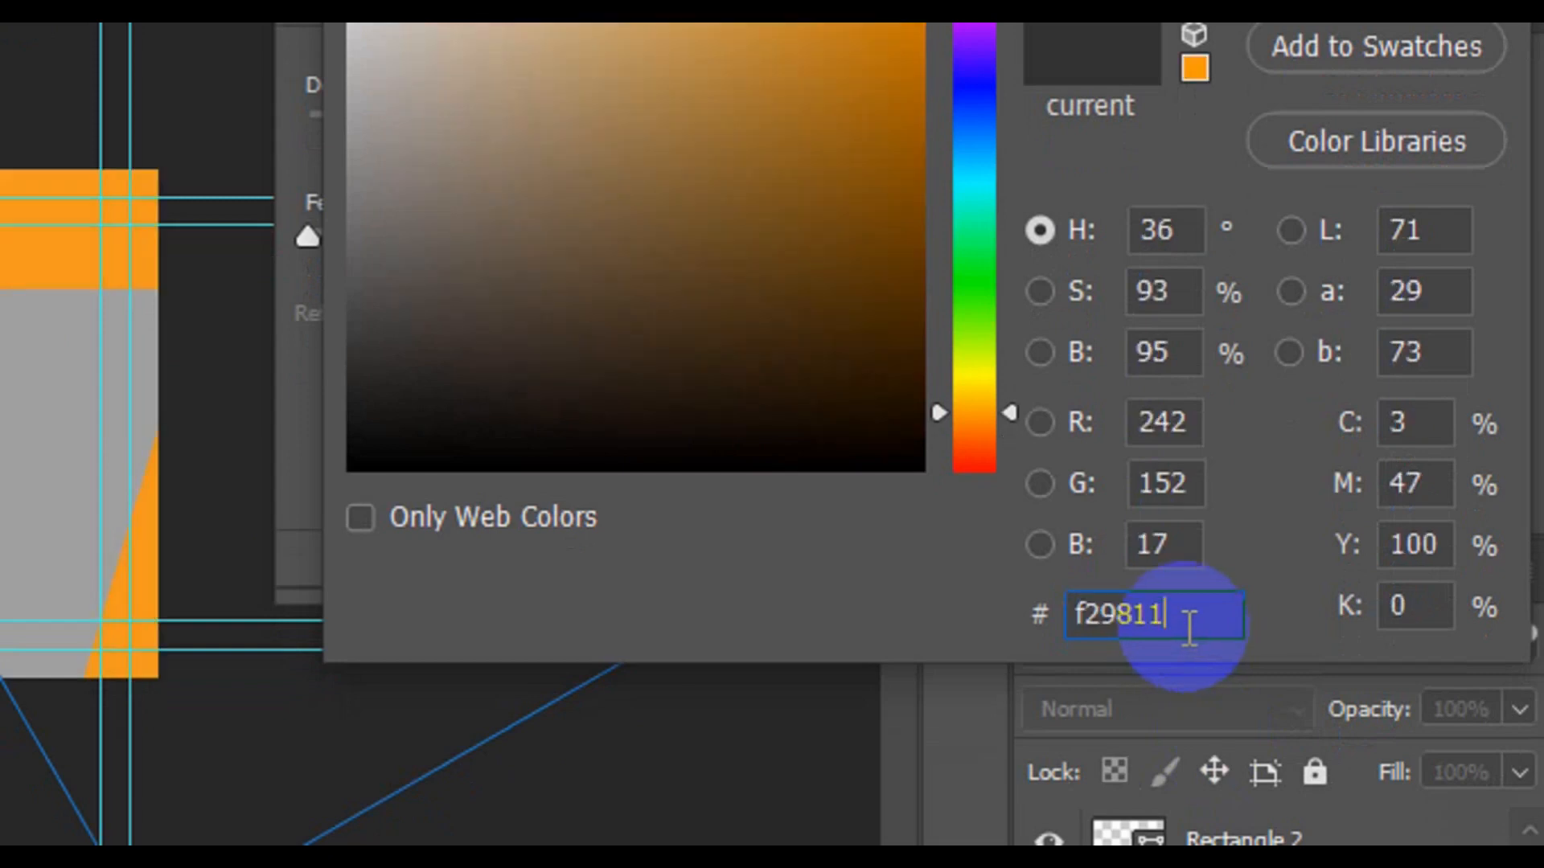
pyautogui.moveTo(1188, 625); pyautogui.dragTo(1055, 623)
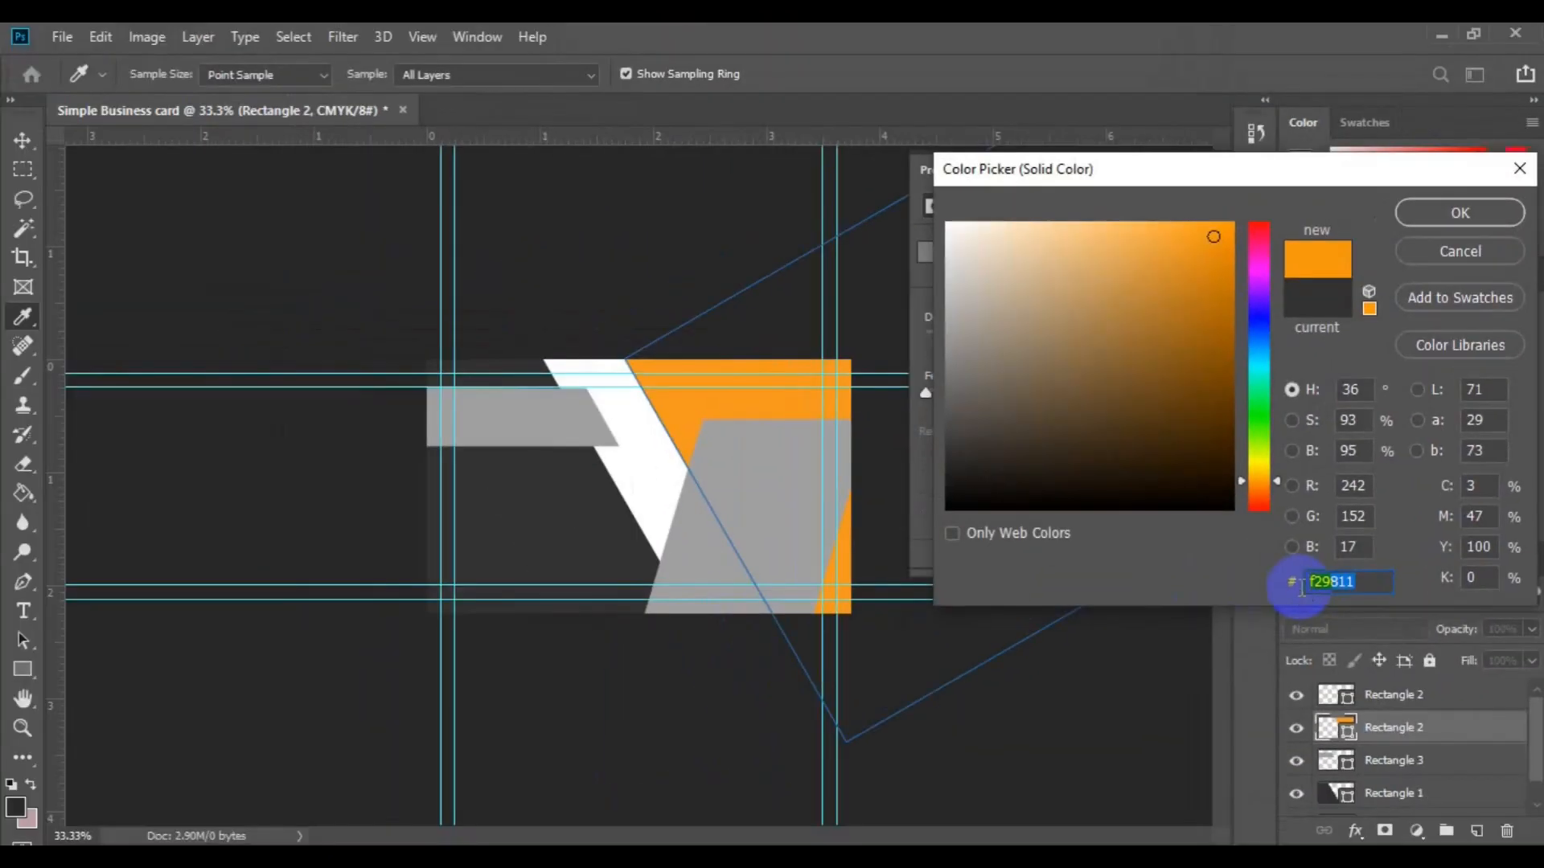
pyautogui.click(1442, 214)
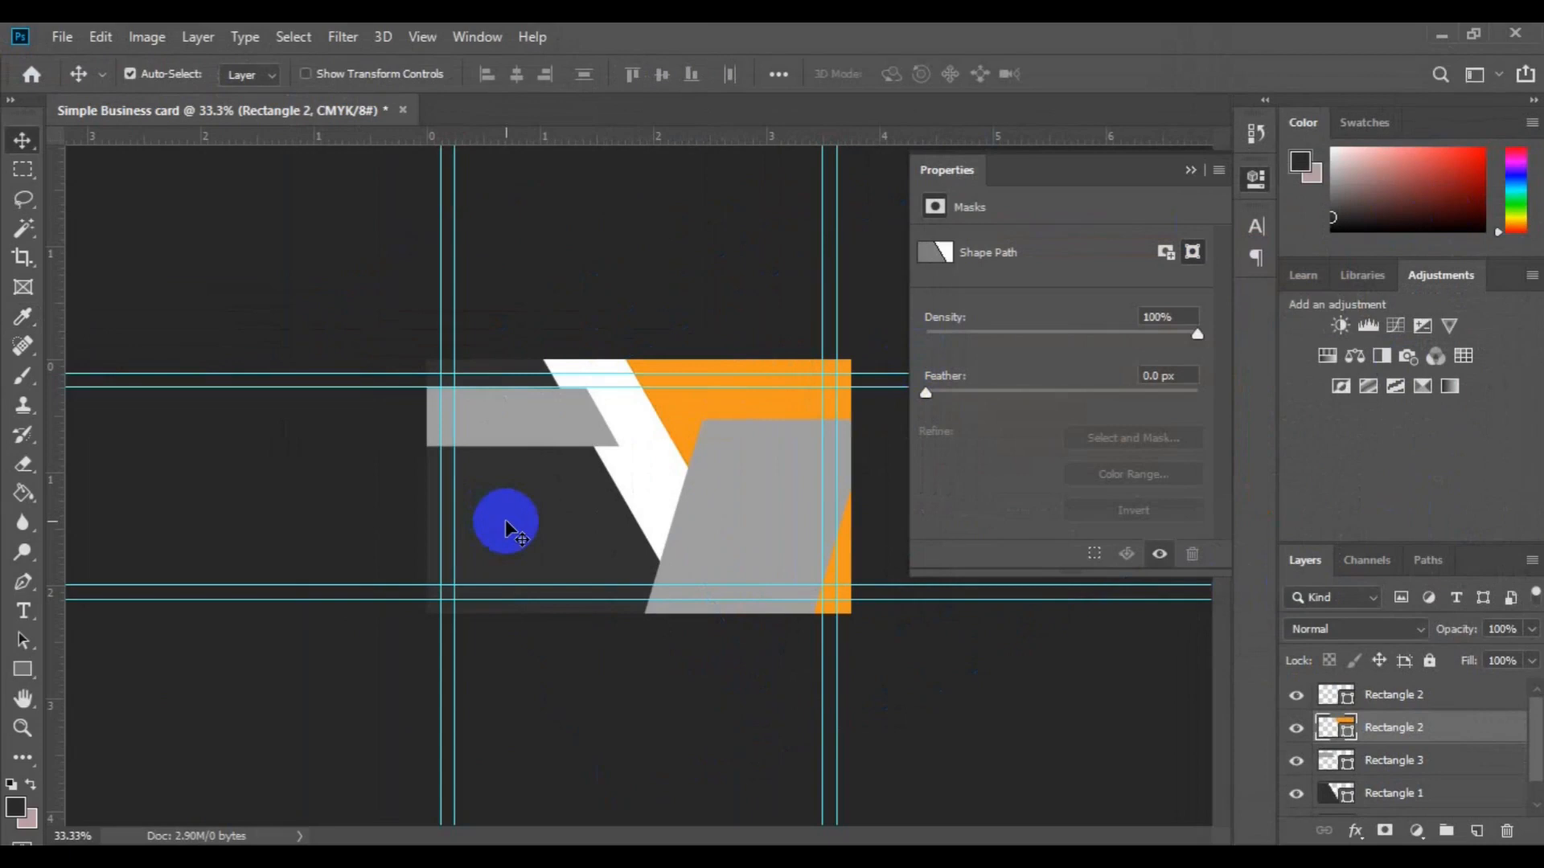
pyautogui.click(505, 519)
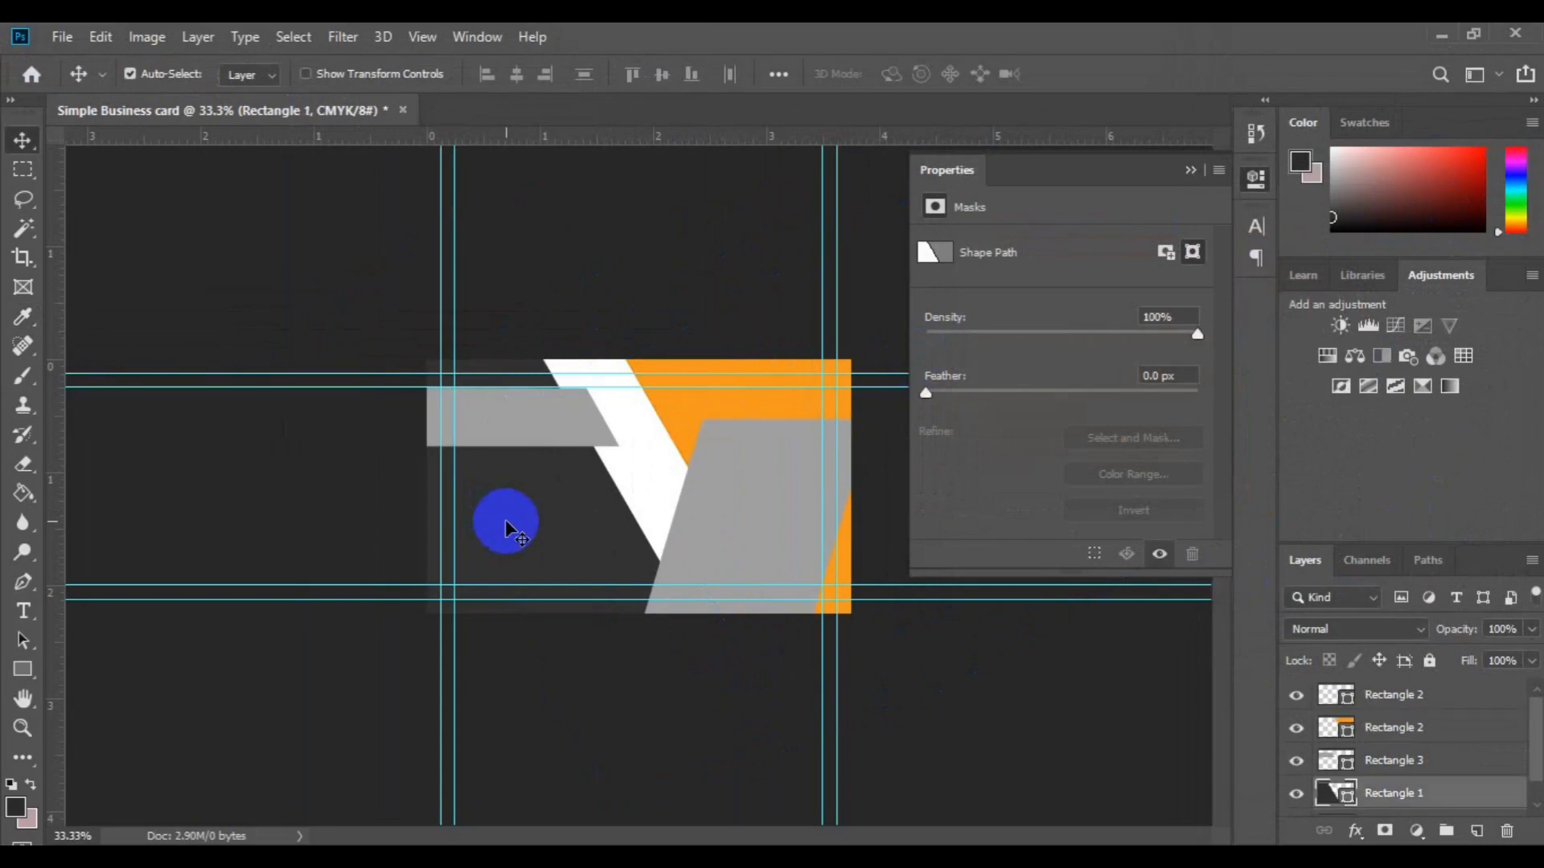
# Step: Give the Rectangle 1 background a light off-white fill from the options-bar swatches
pyautogui.click(22, 670)
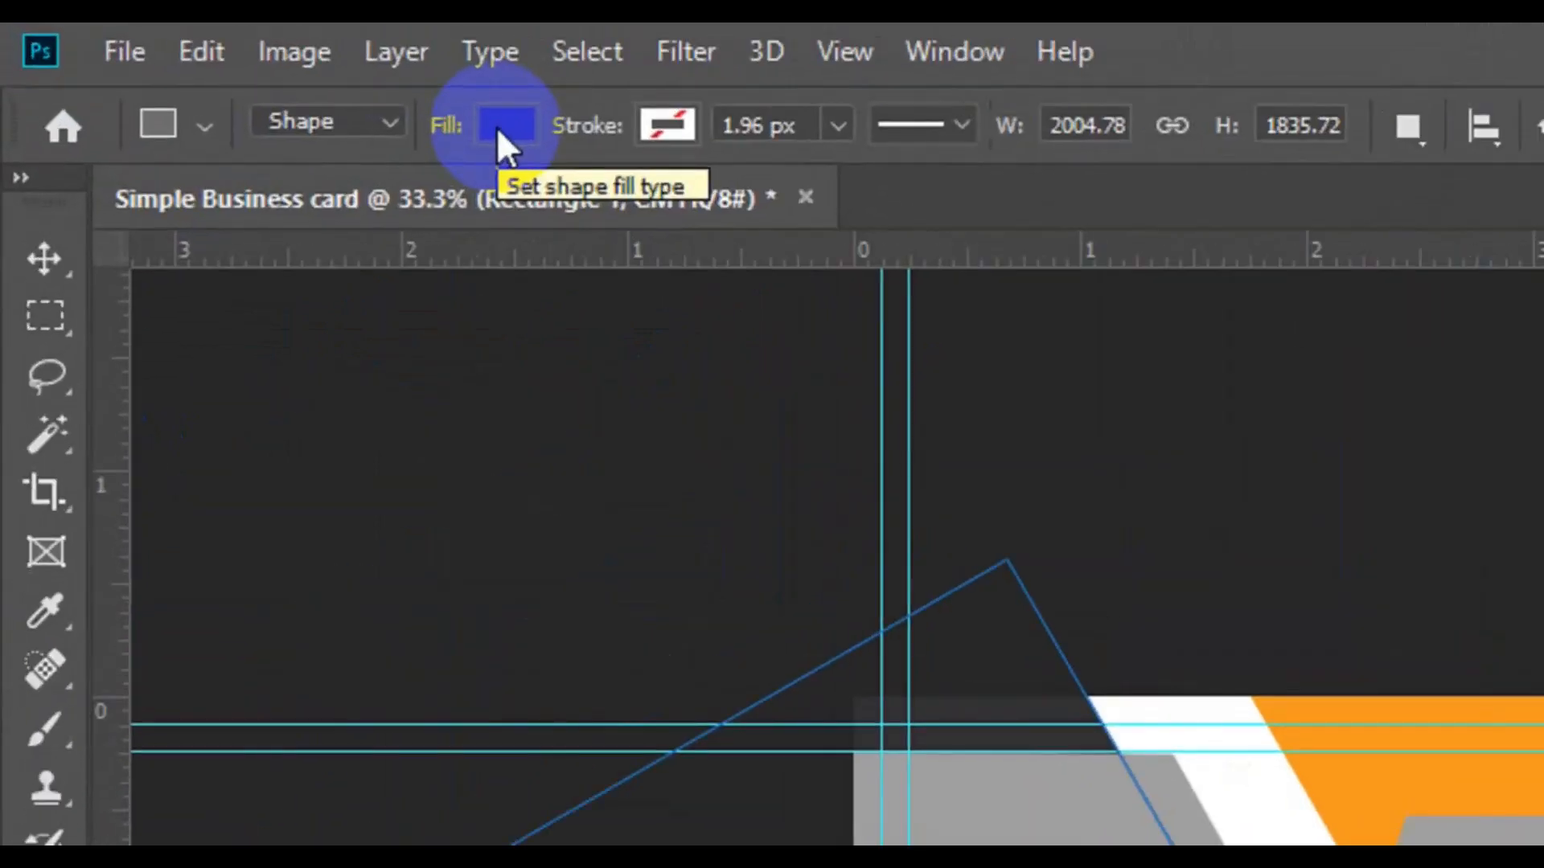
pyautogui.click(495, 127)
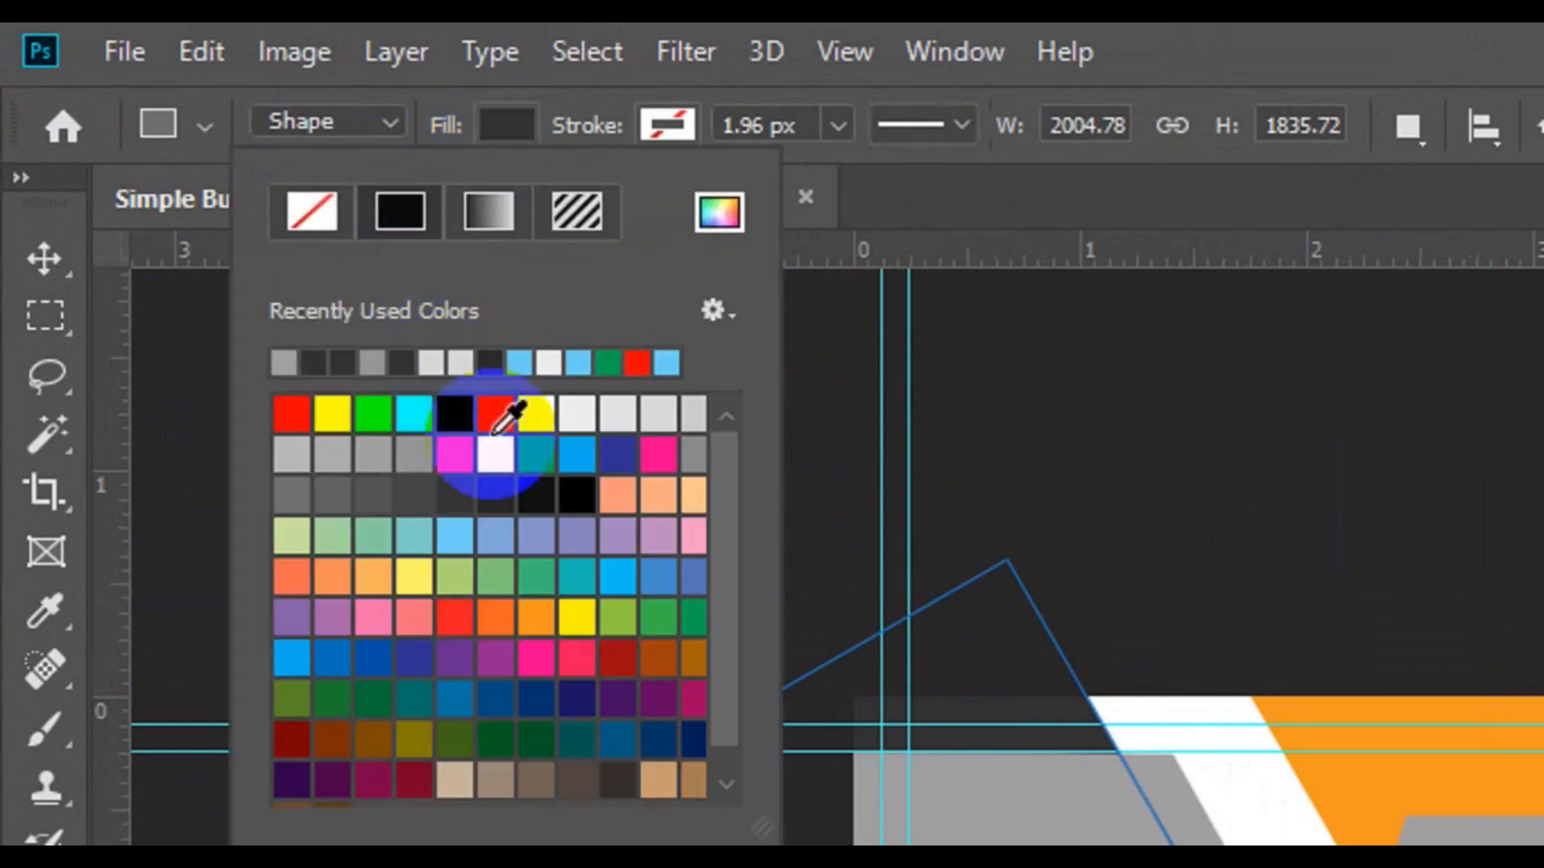
pyautogui.click(580, 415)
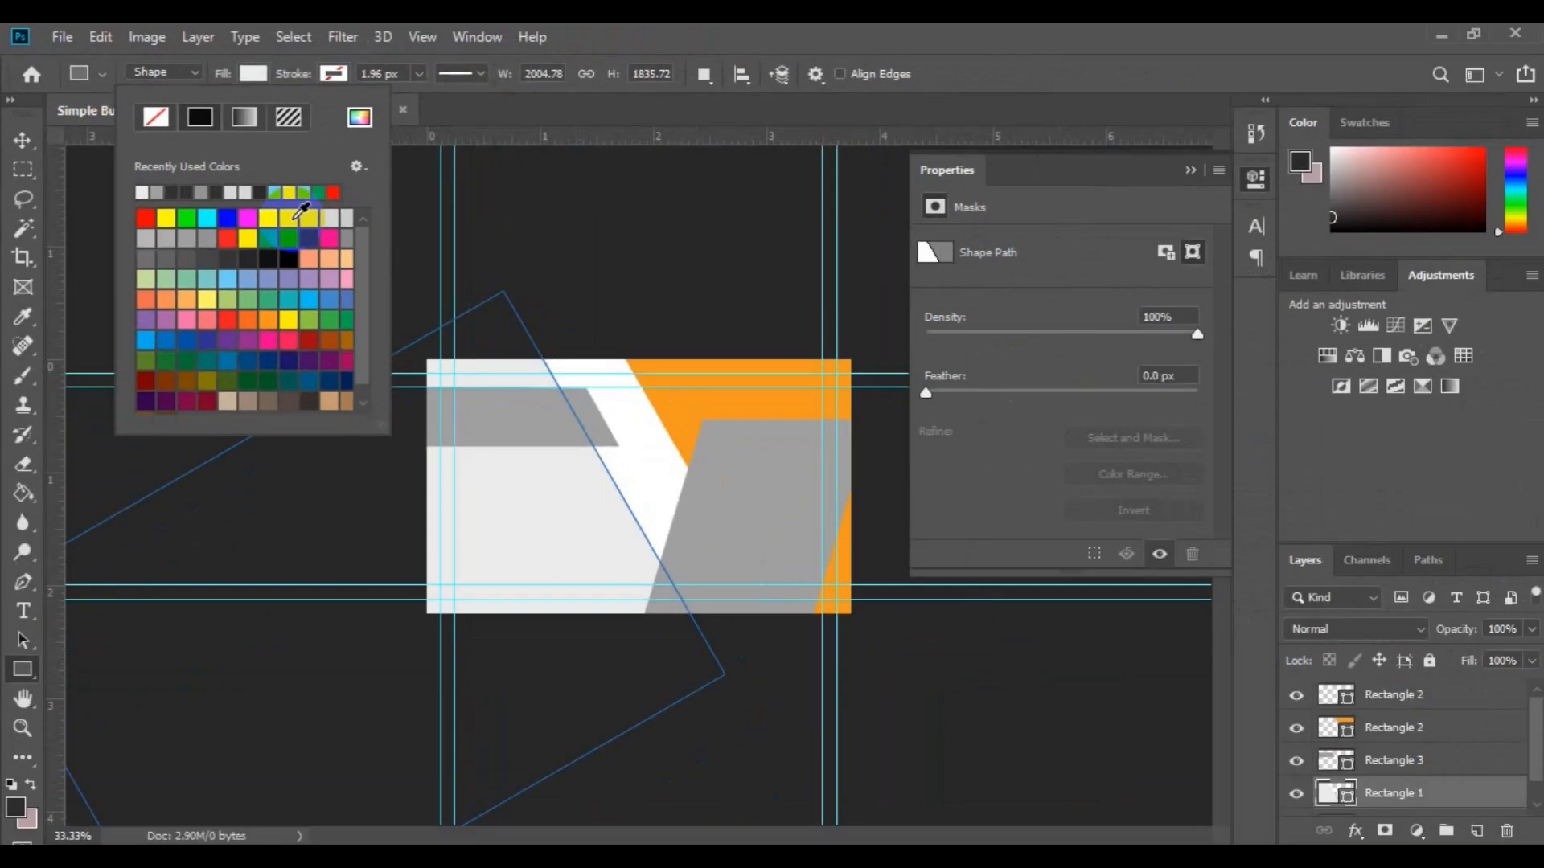
pyautogui.click(11, 142)
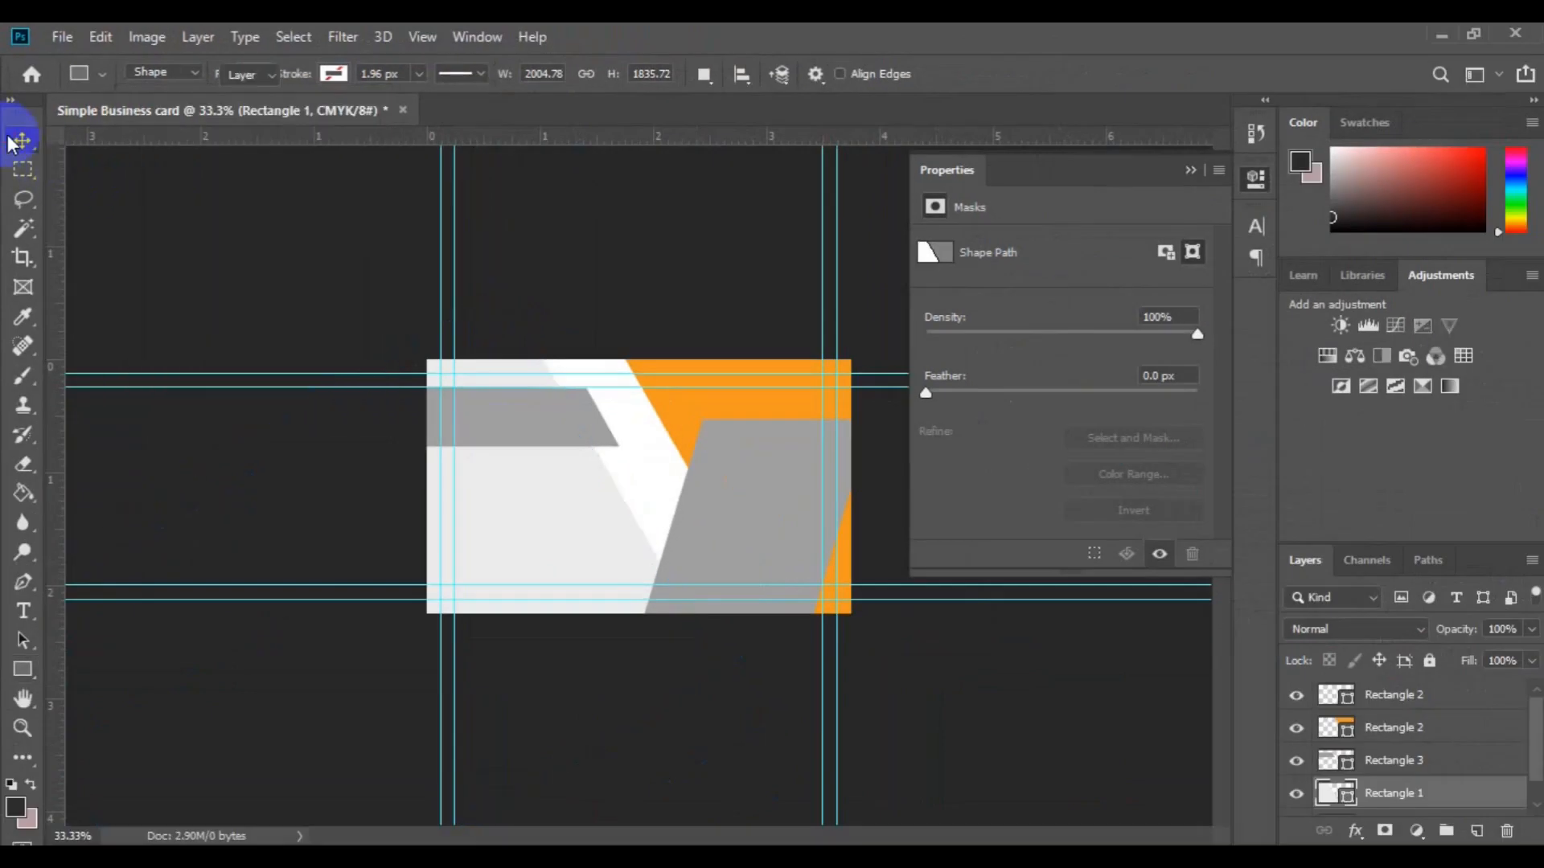
pyautogui.click(553, 426)
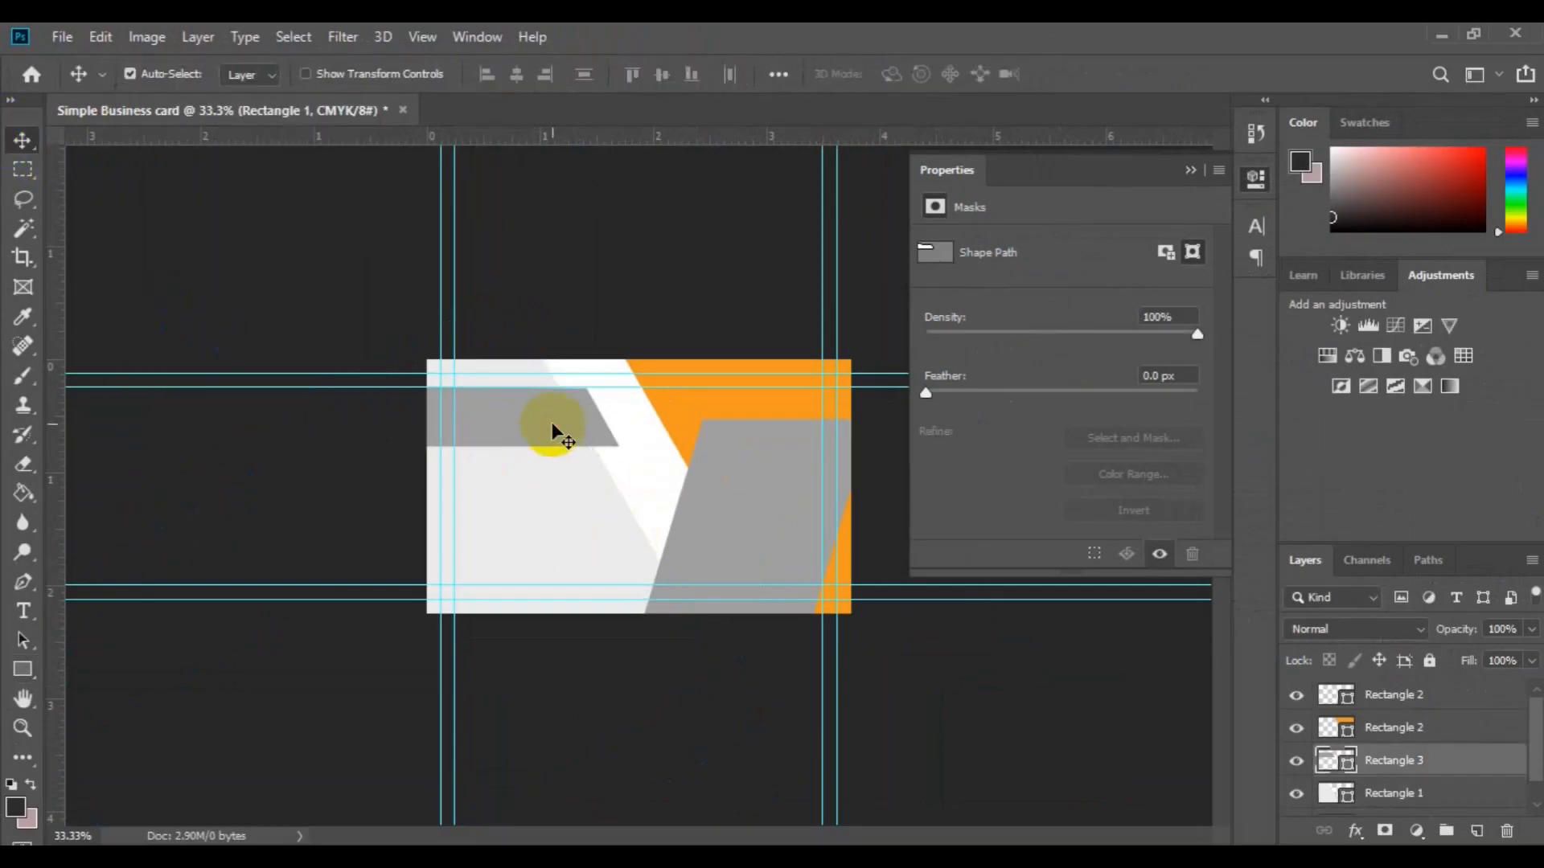
# Step: Fill Rectangle 3, the slanted top-left bar, with navy hex 02071f
pyautogui.click(1341, 768)
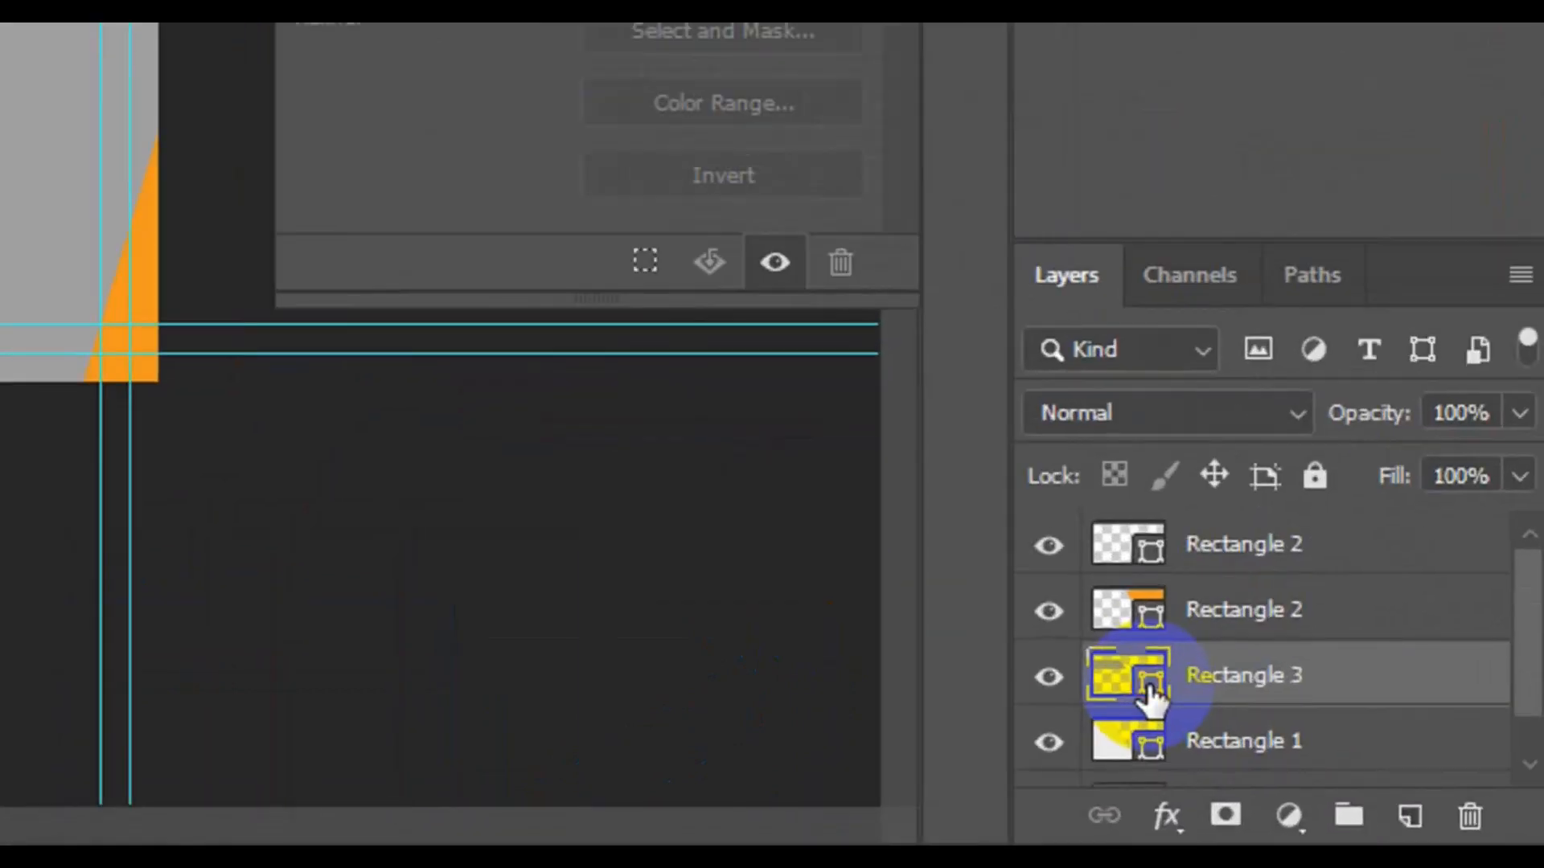
pyautogui.doubleClick(1148, 685)
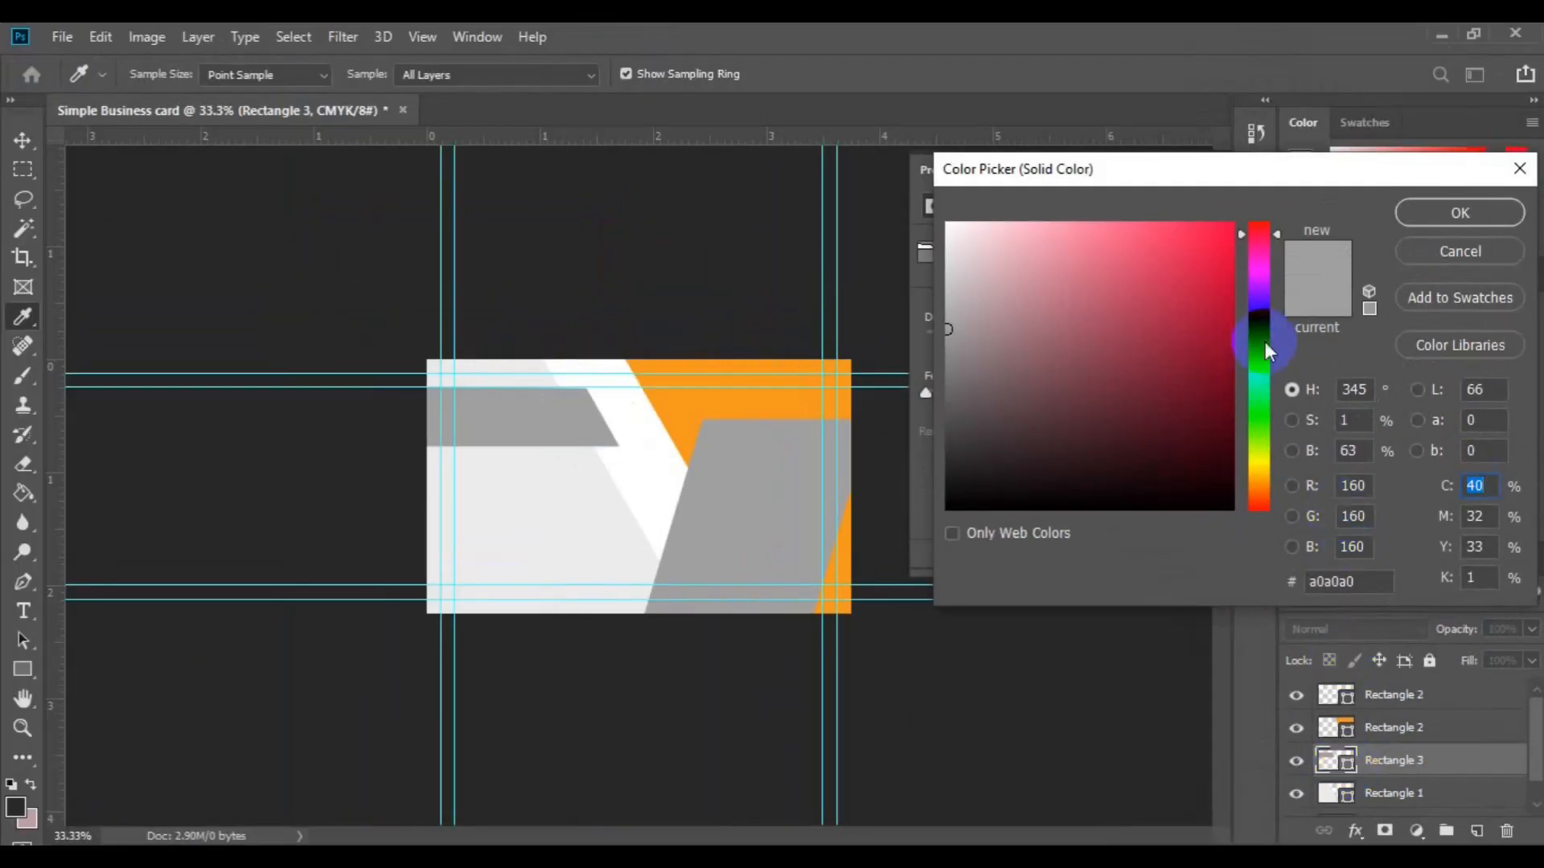
pyautogui.click(1265, 341)
pyautogui.click(1262, 326)
pyautogui.click(1217, 475)
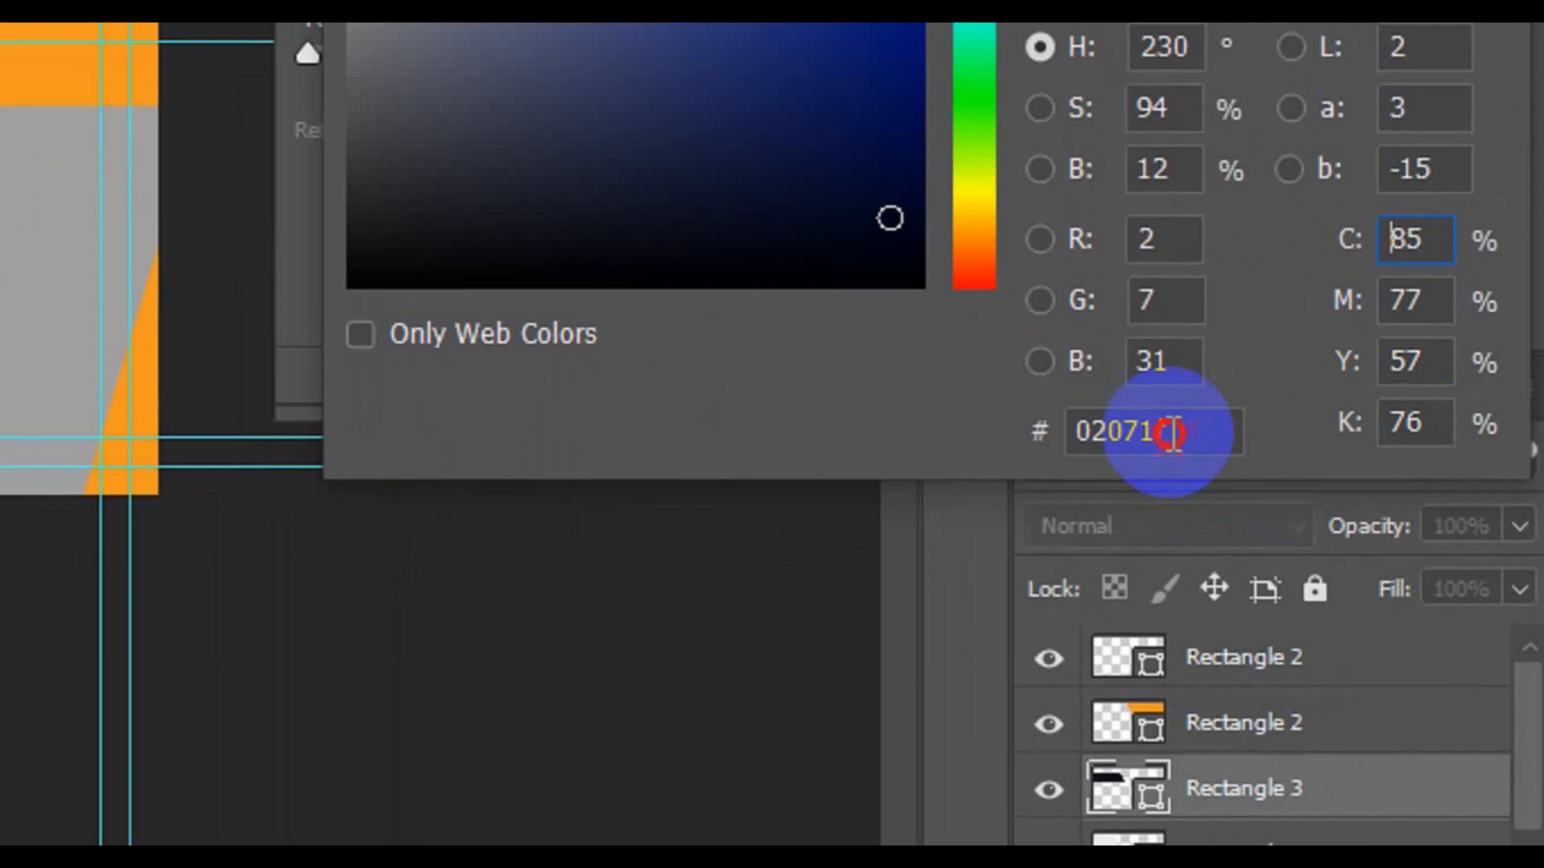
pyautogui.moveTo(1174, 434); pyautogui.dragTo(1072, 431)
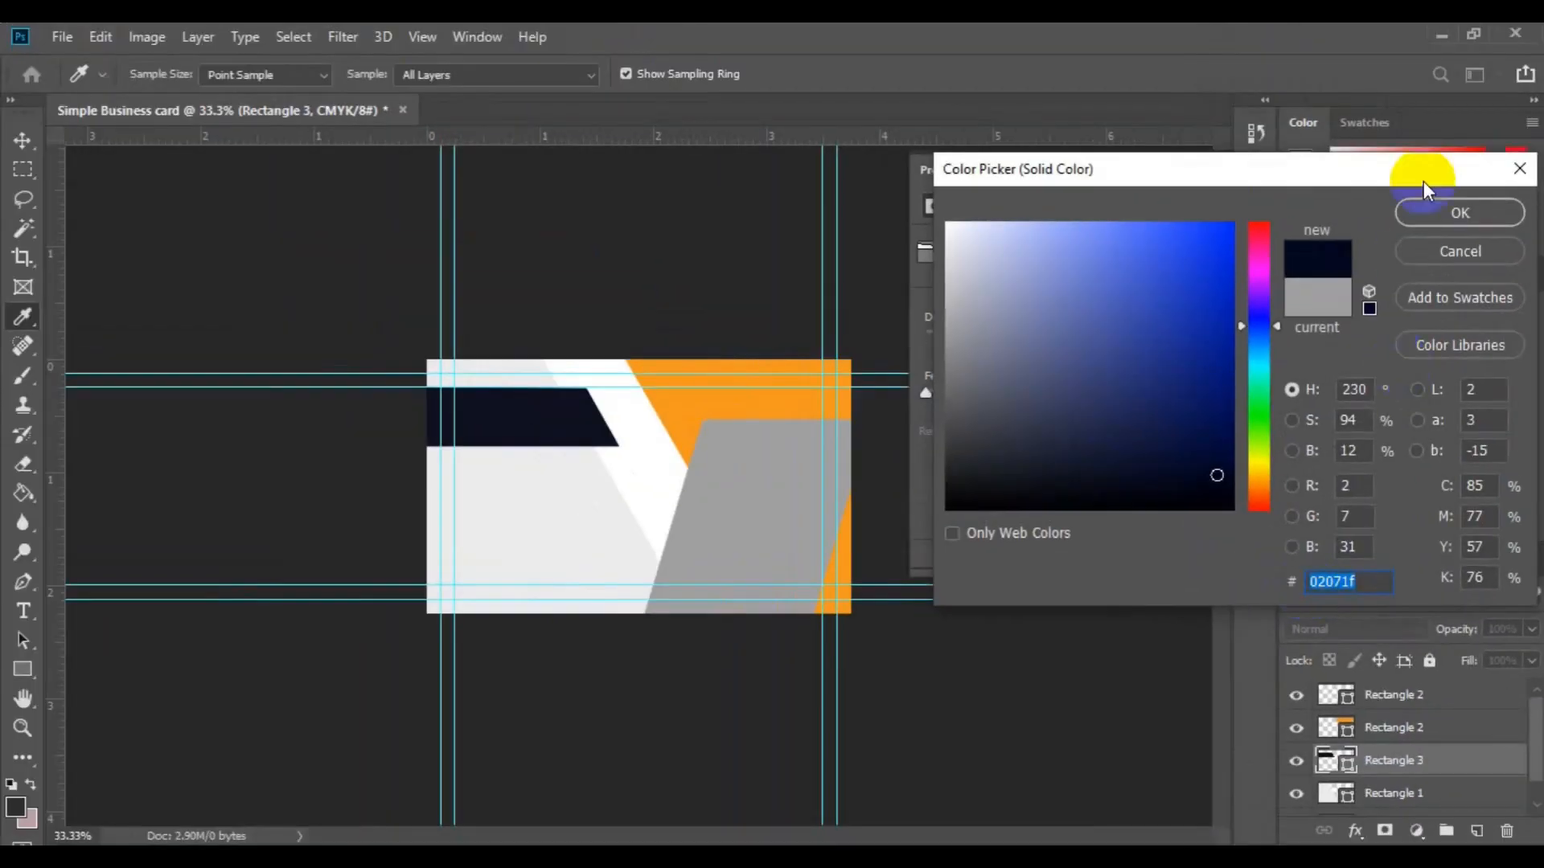
pyautogui.click(1422, 204)
pyautogui.press('v')
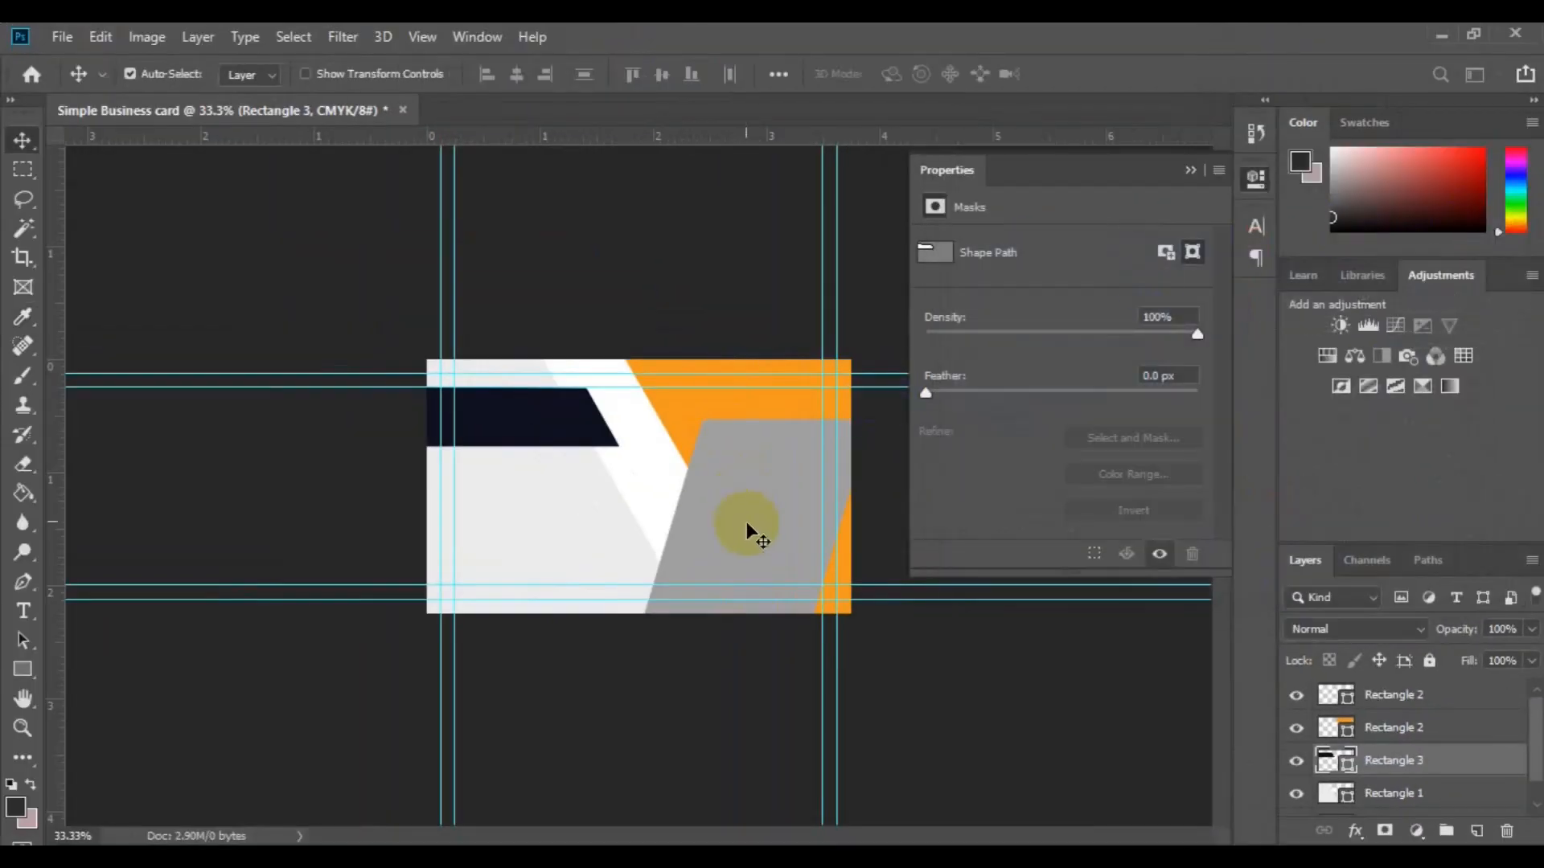
pyautogui.click(747, 528)
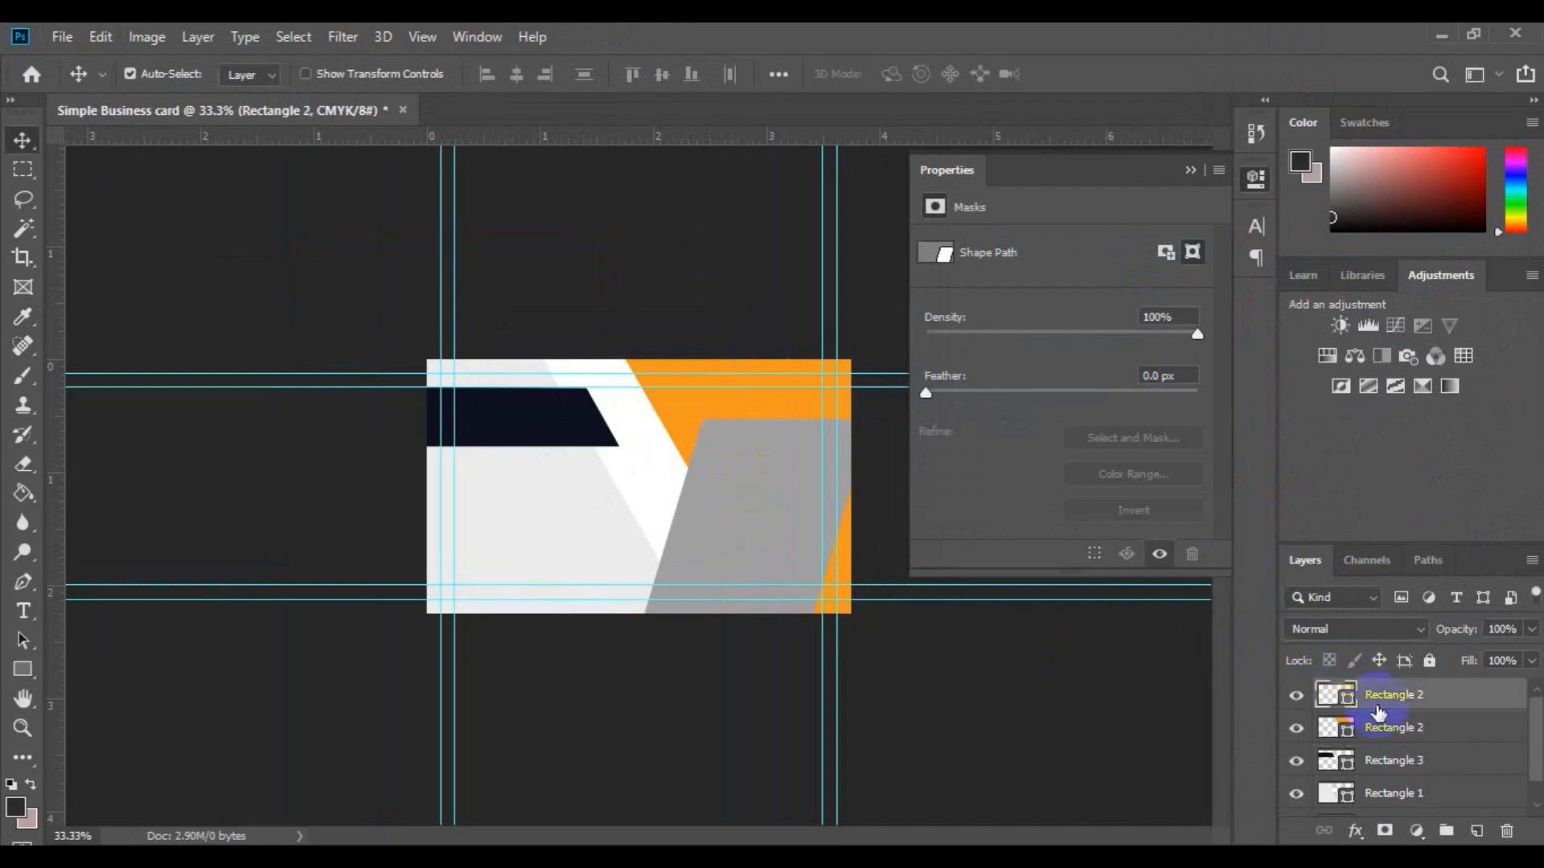
# Step: Eyedrop the navy bar's colour into the top Rectangle 2 parallelogram and save Simple Business card.psd
pyautogui.moveTo(1358, 711); pyautogui.dragTo(1350, 708)
pyautogui.doubleClick(1348, 701)
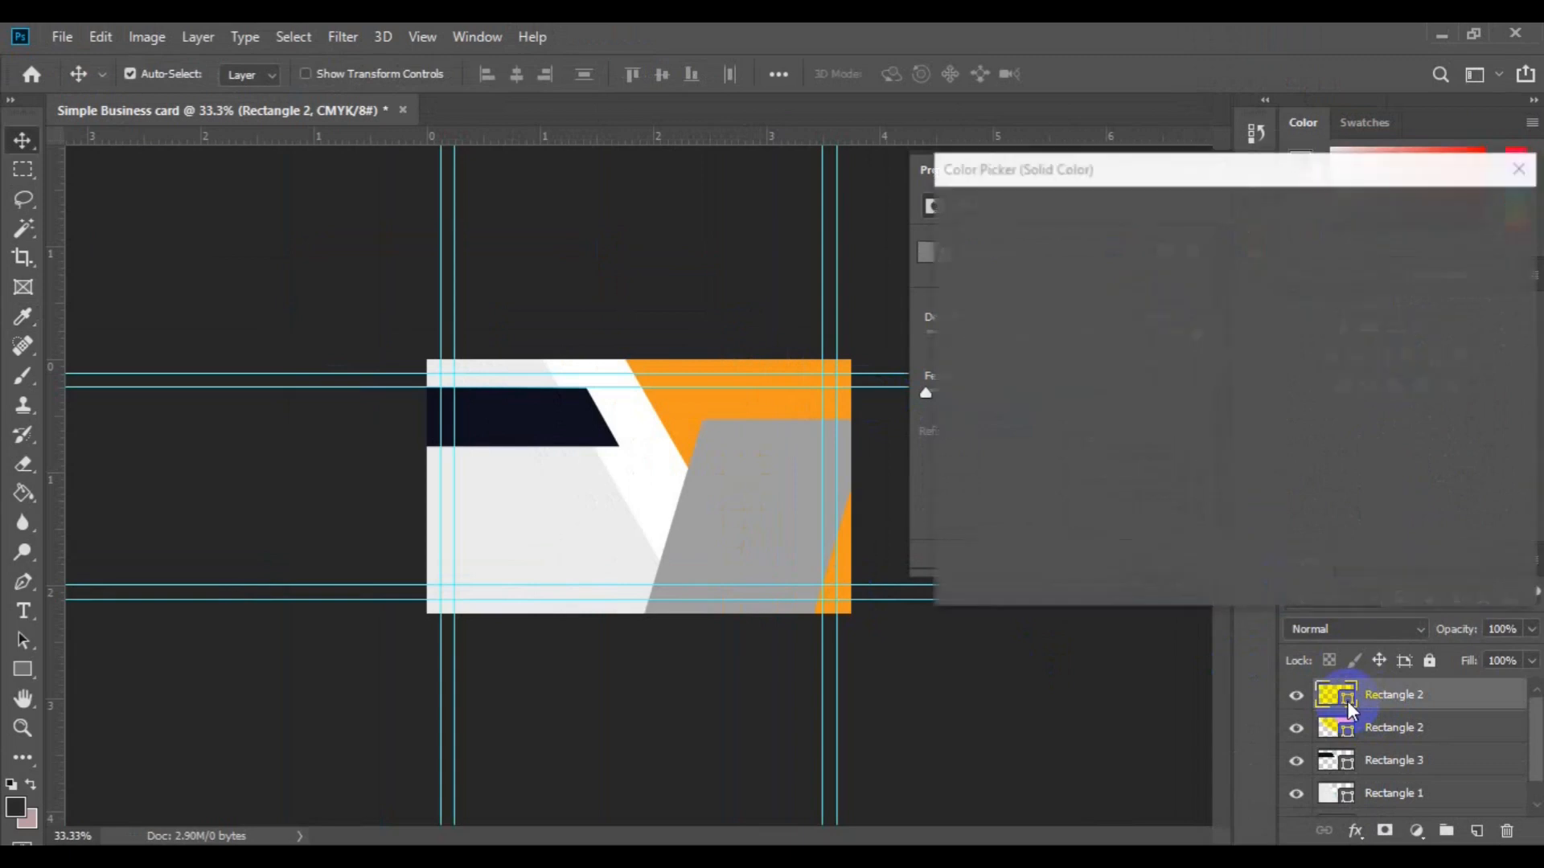
pyautogui.click(494, 415)
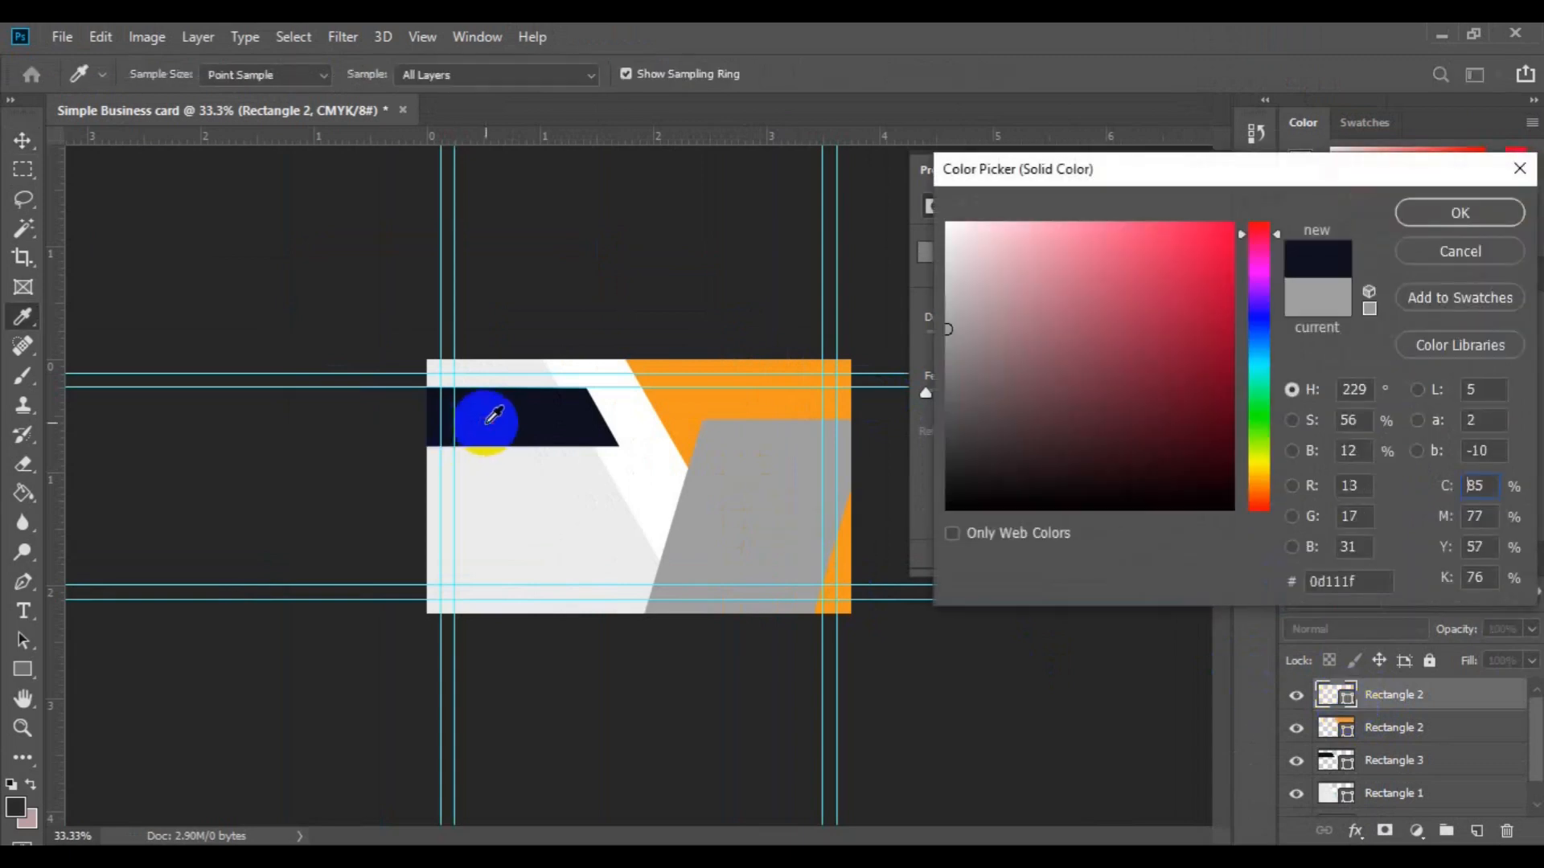
pyautogui.click(1459, 213)
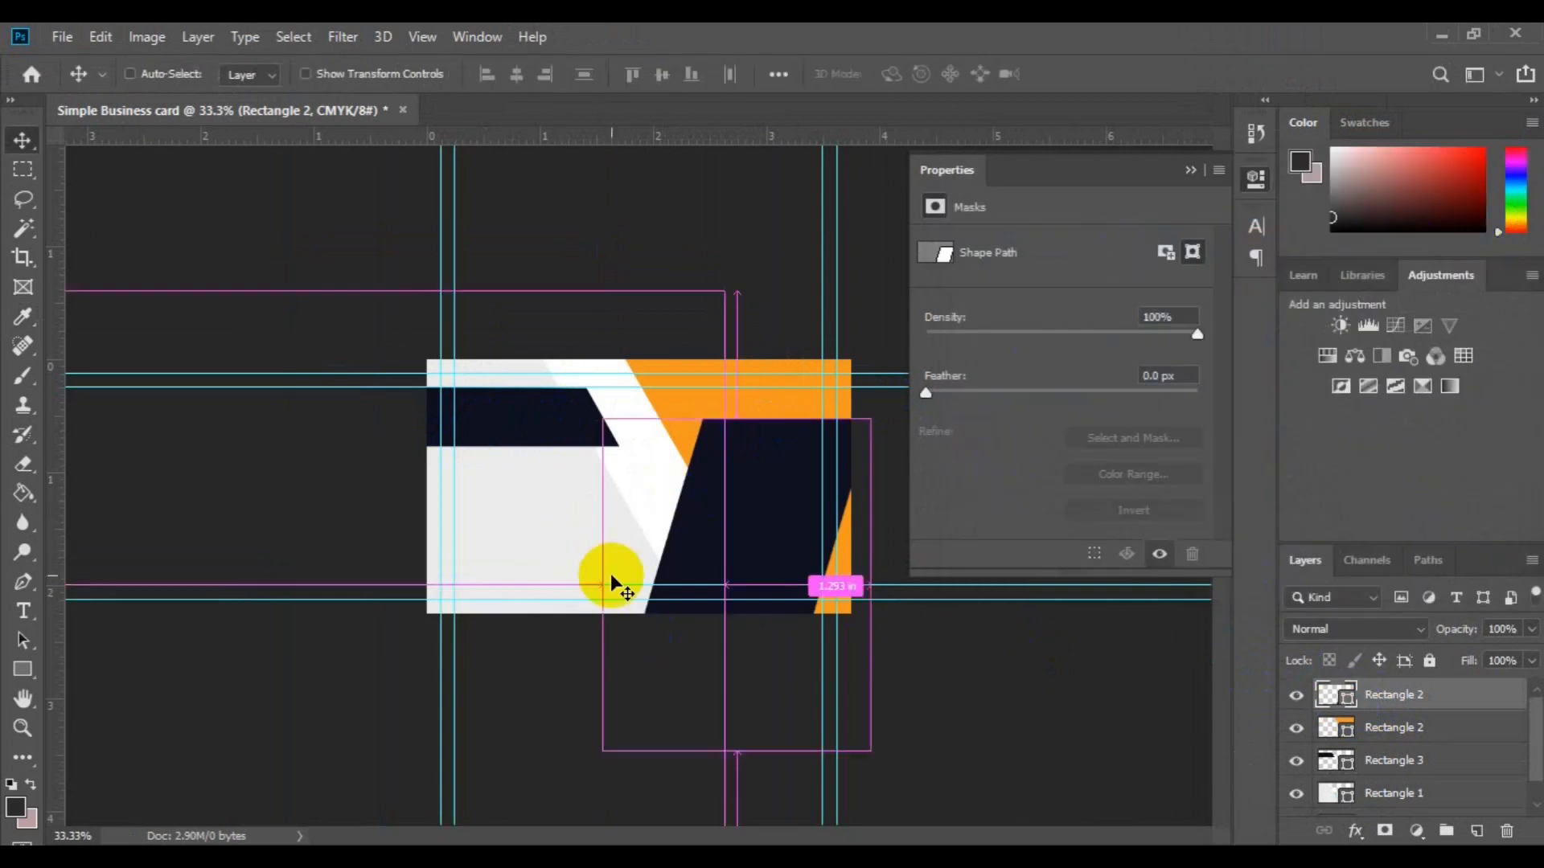
pyautogui.hotkey('ctrl', 's')
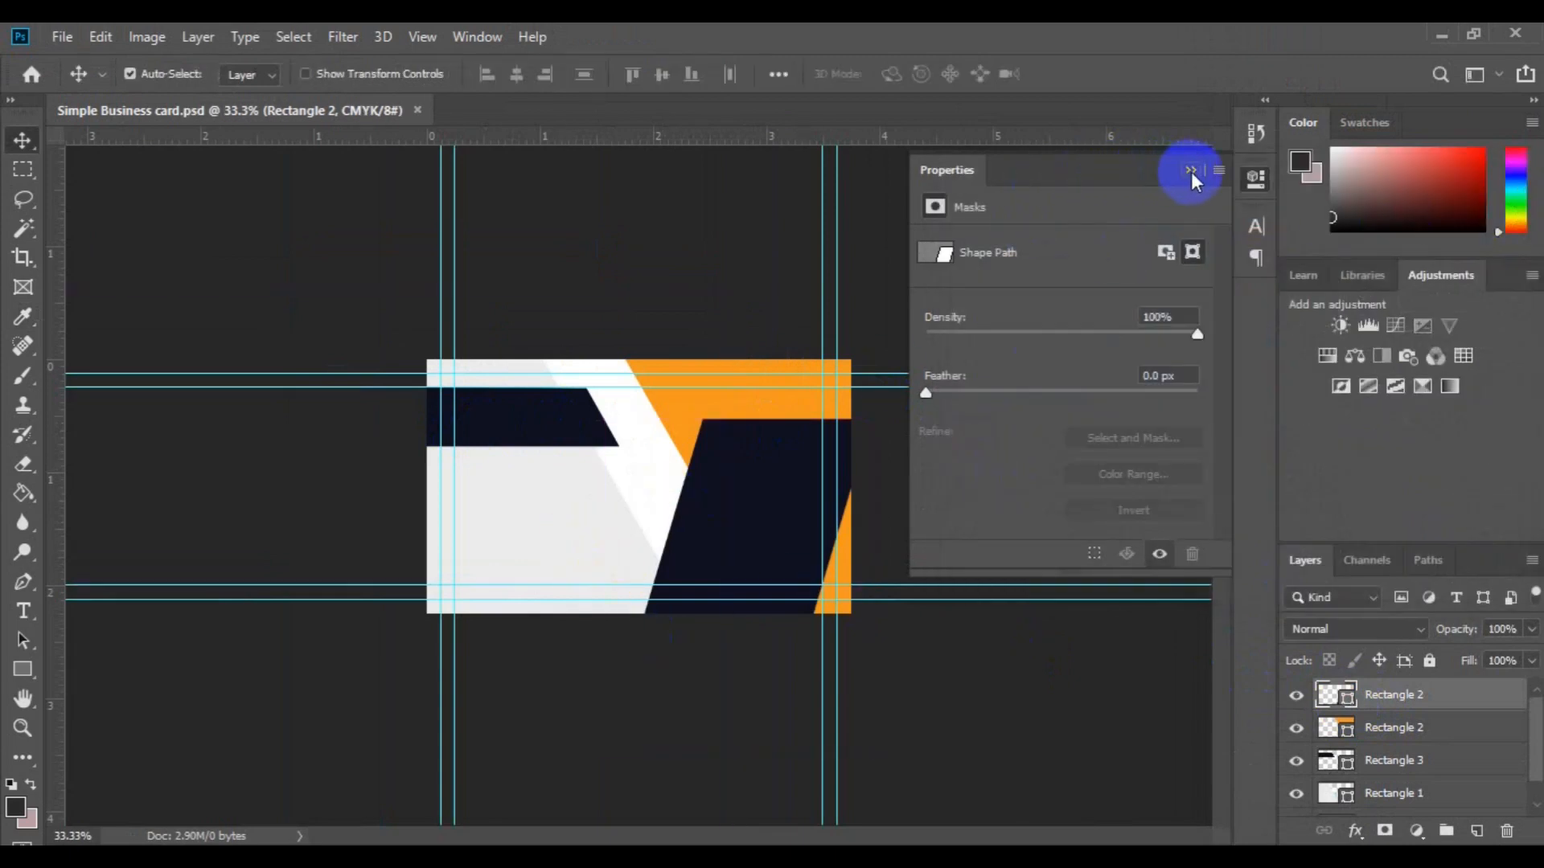
pyautogui.click(1190, 172)
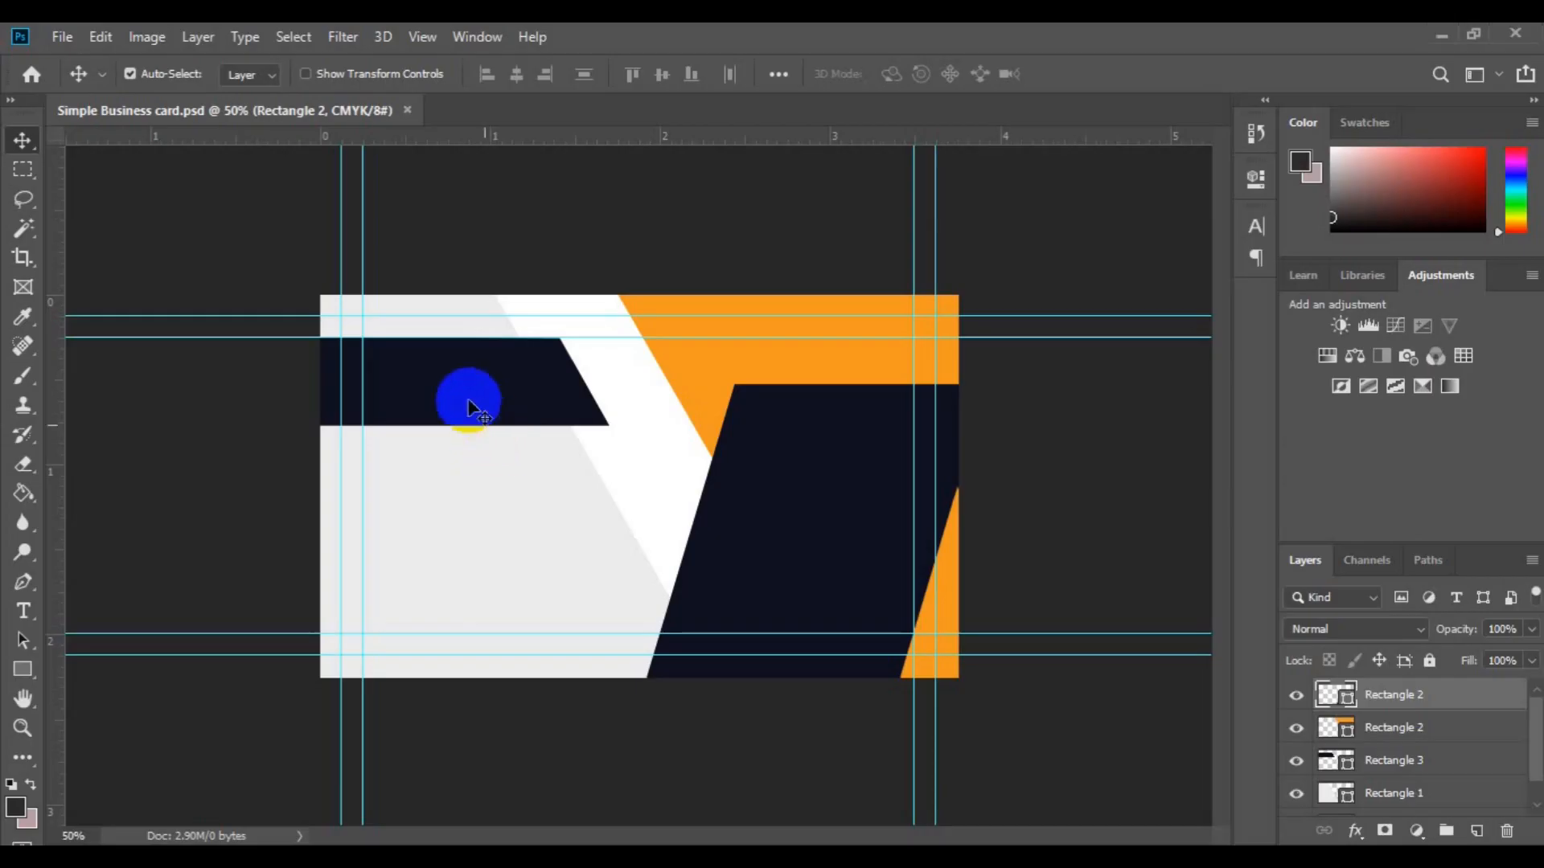
# Step: On a new layer above Rectangle 3, set the text to Roboto Bold, 12 pt, white
pyautogui.click(469, 406)
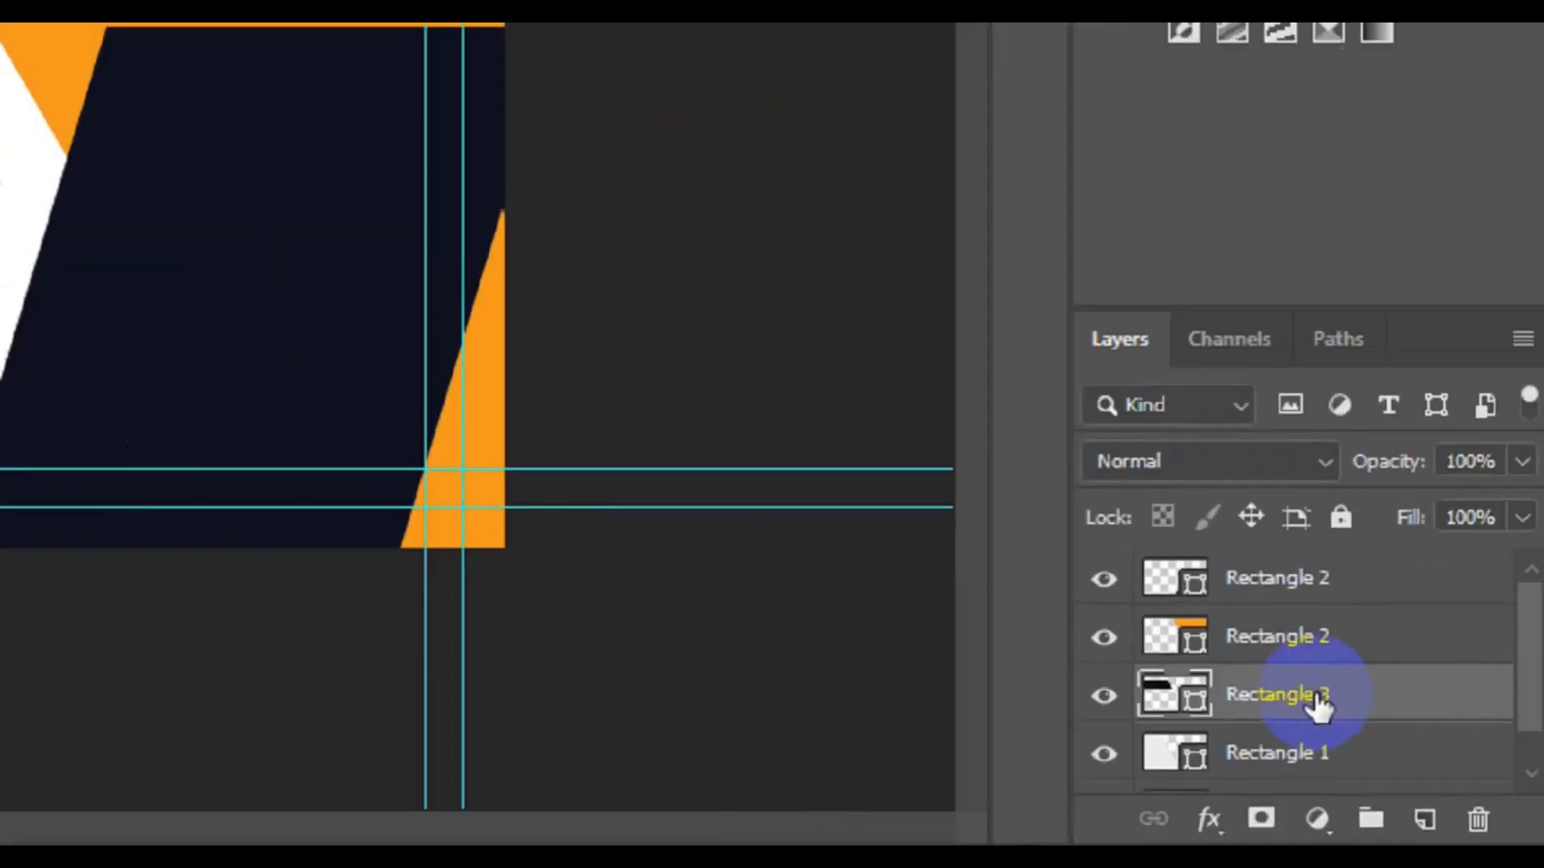
pyautogui.click(1476, 831)
pyautogui.click(23, 612)
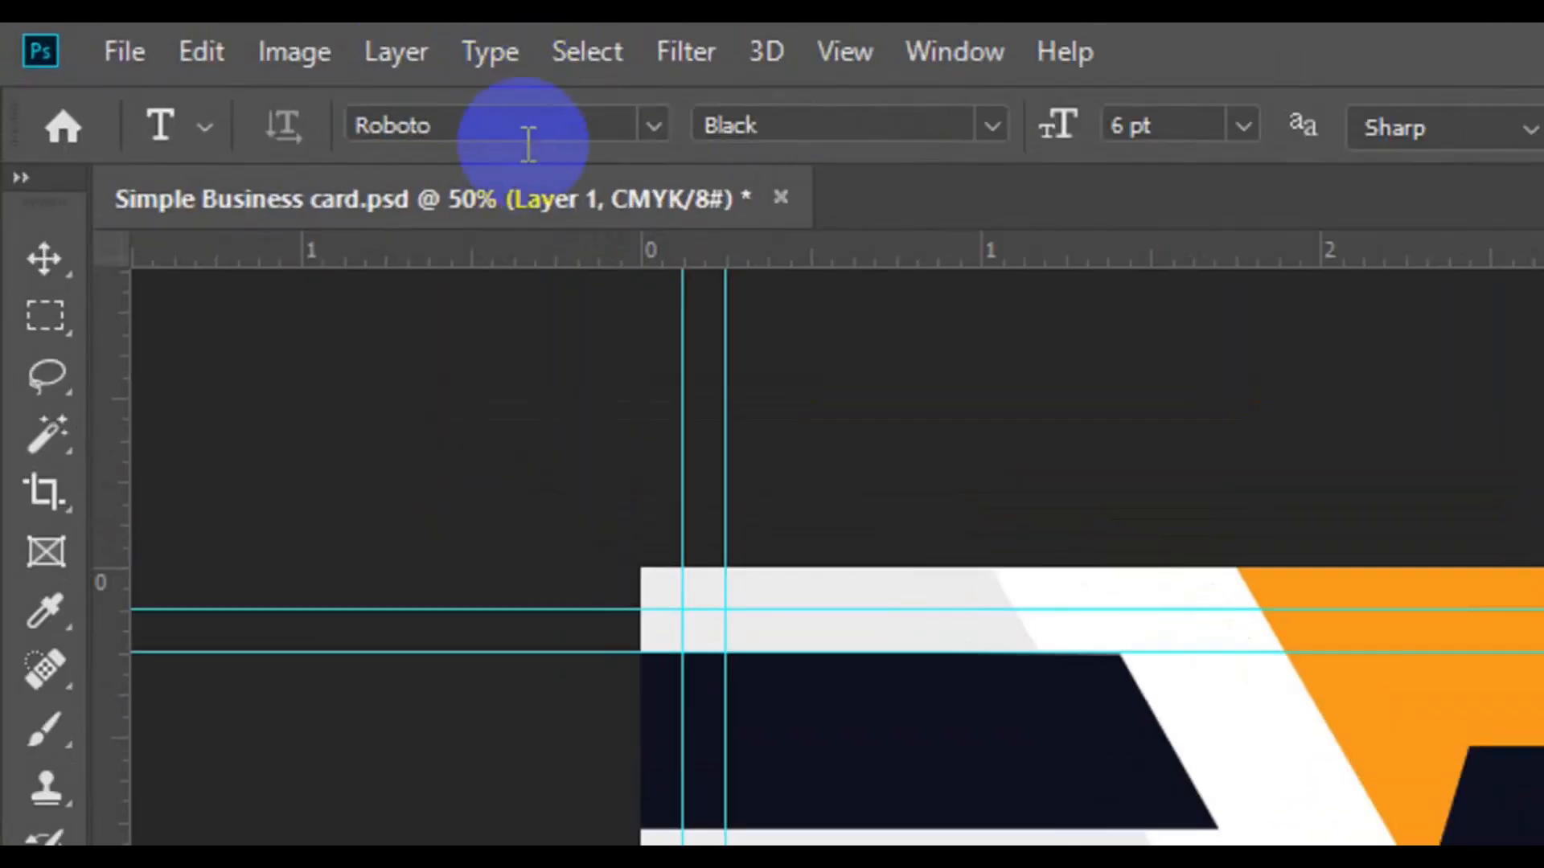
pyautogui.click(174, 71)
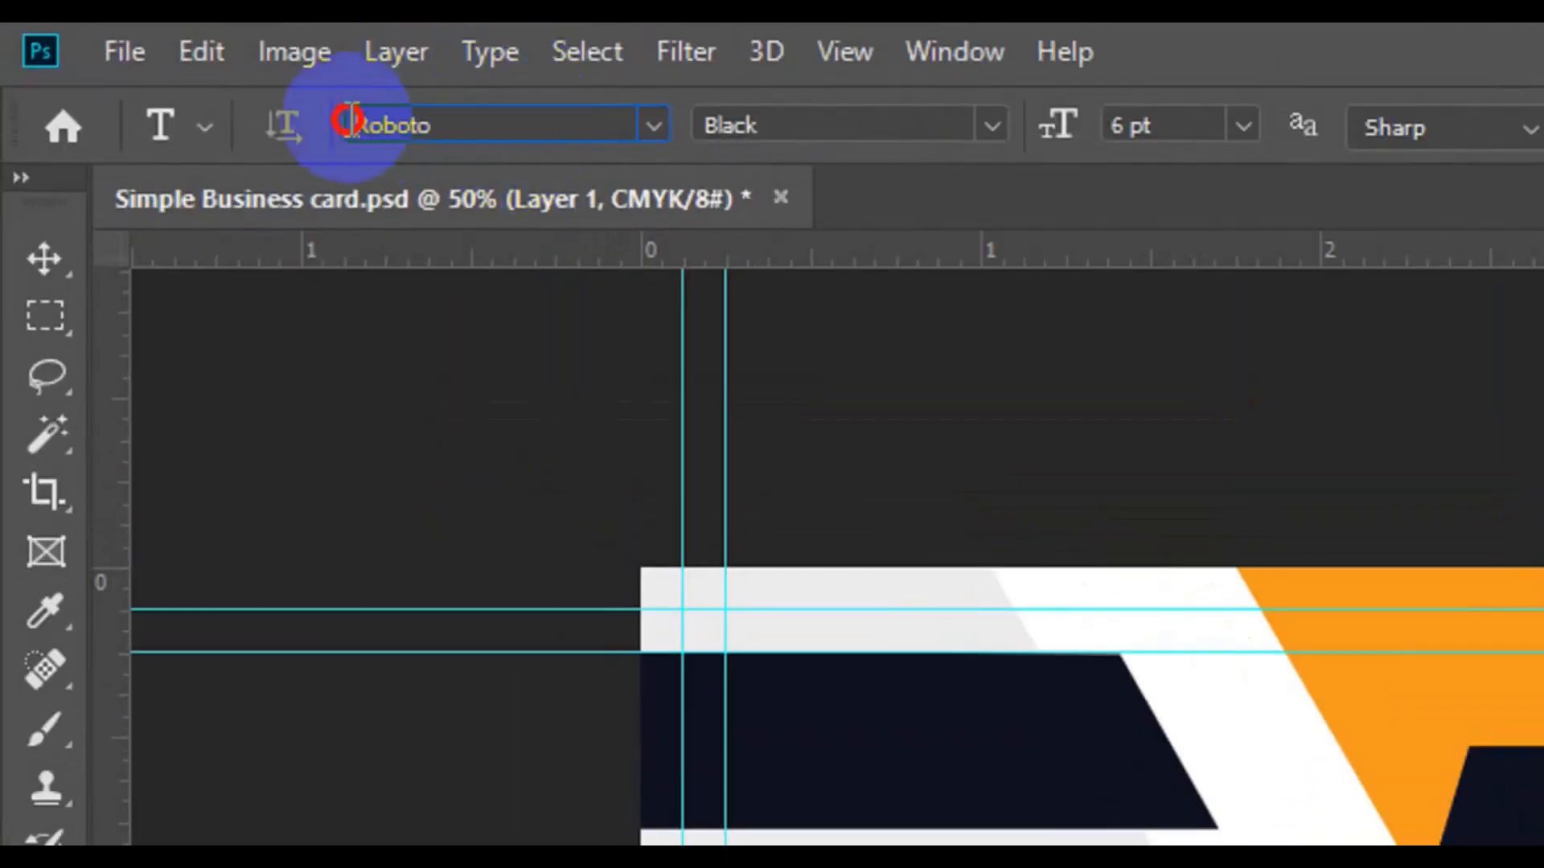
pyautogui.click(990, 126)
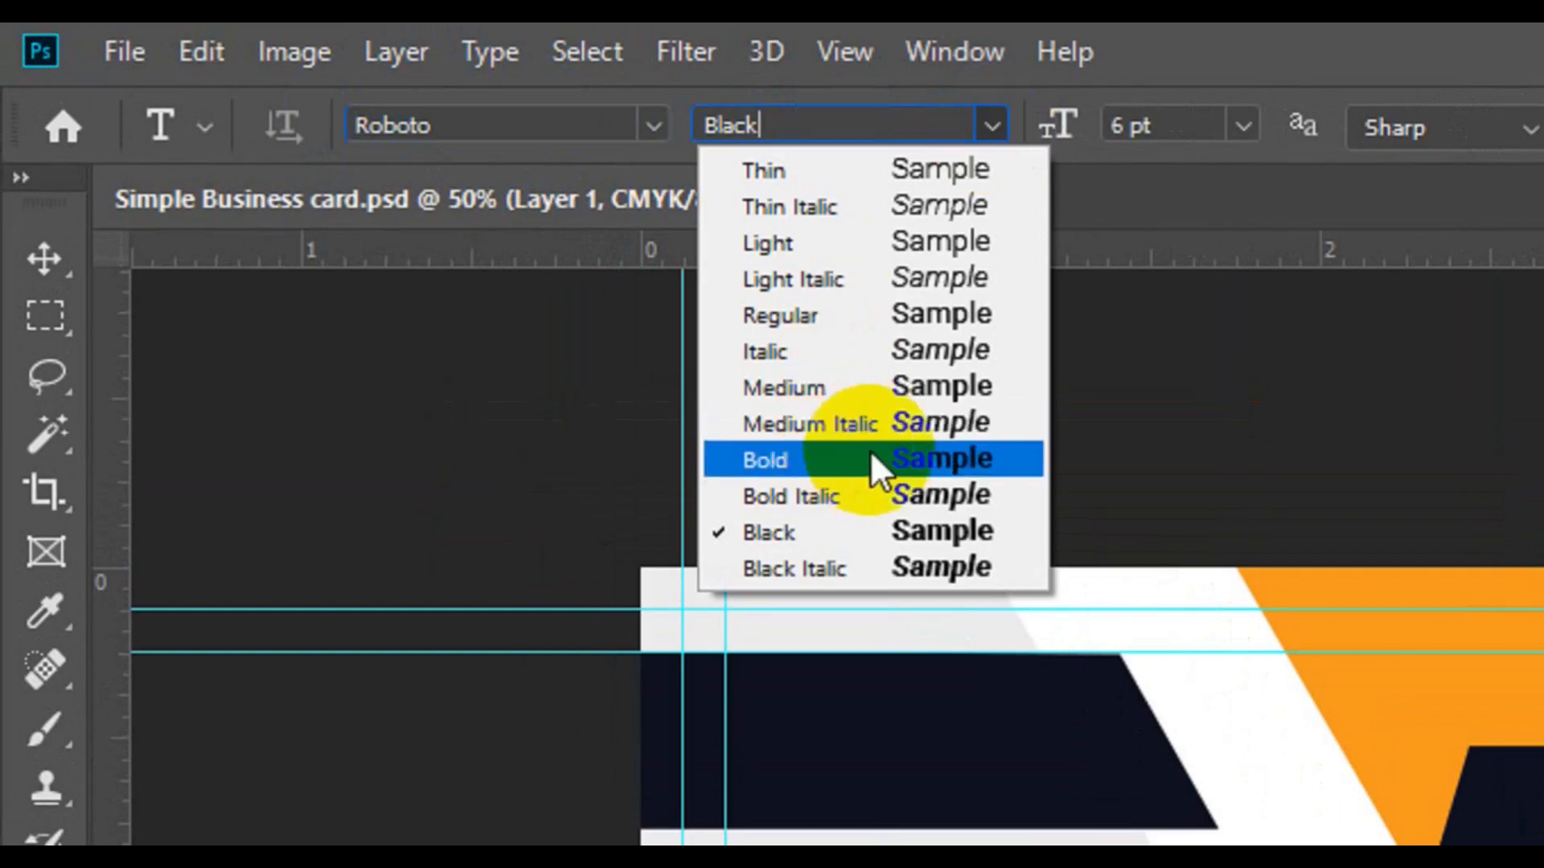
pyautogui.click(873, 454)
pyautogui.click(1197, 127)
pyautogui.click(1182, 395)
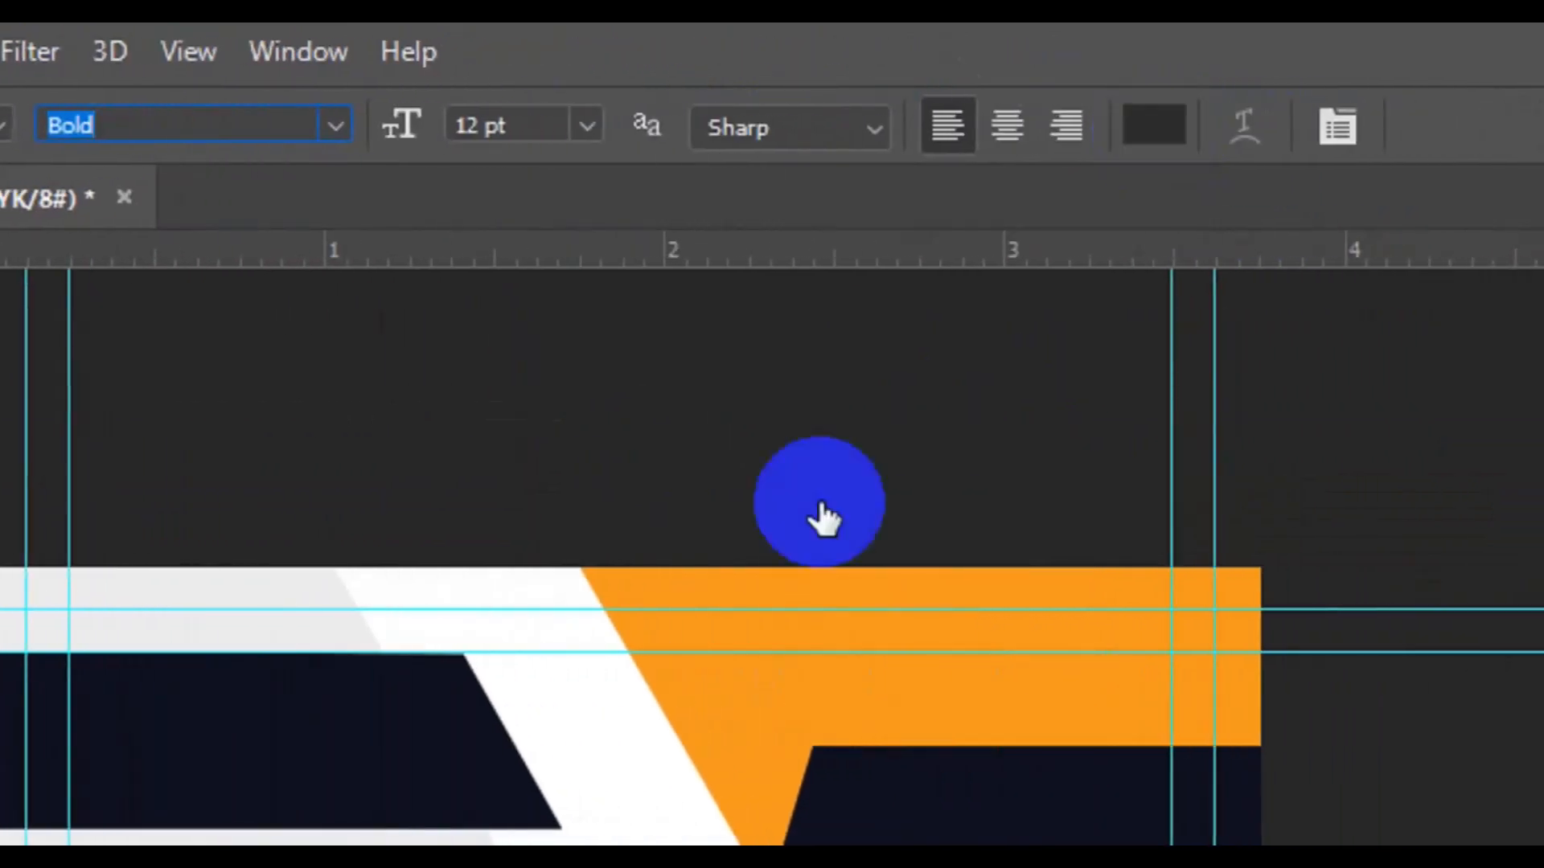
pyautogui.click(1154, 125)
pyautogui.click(645, 788)
pyautogui.click(1439, 216)
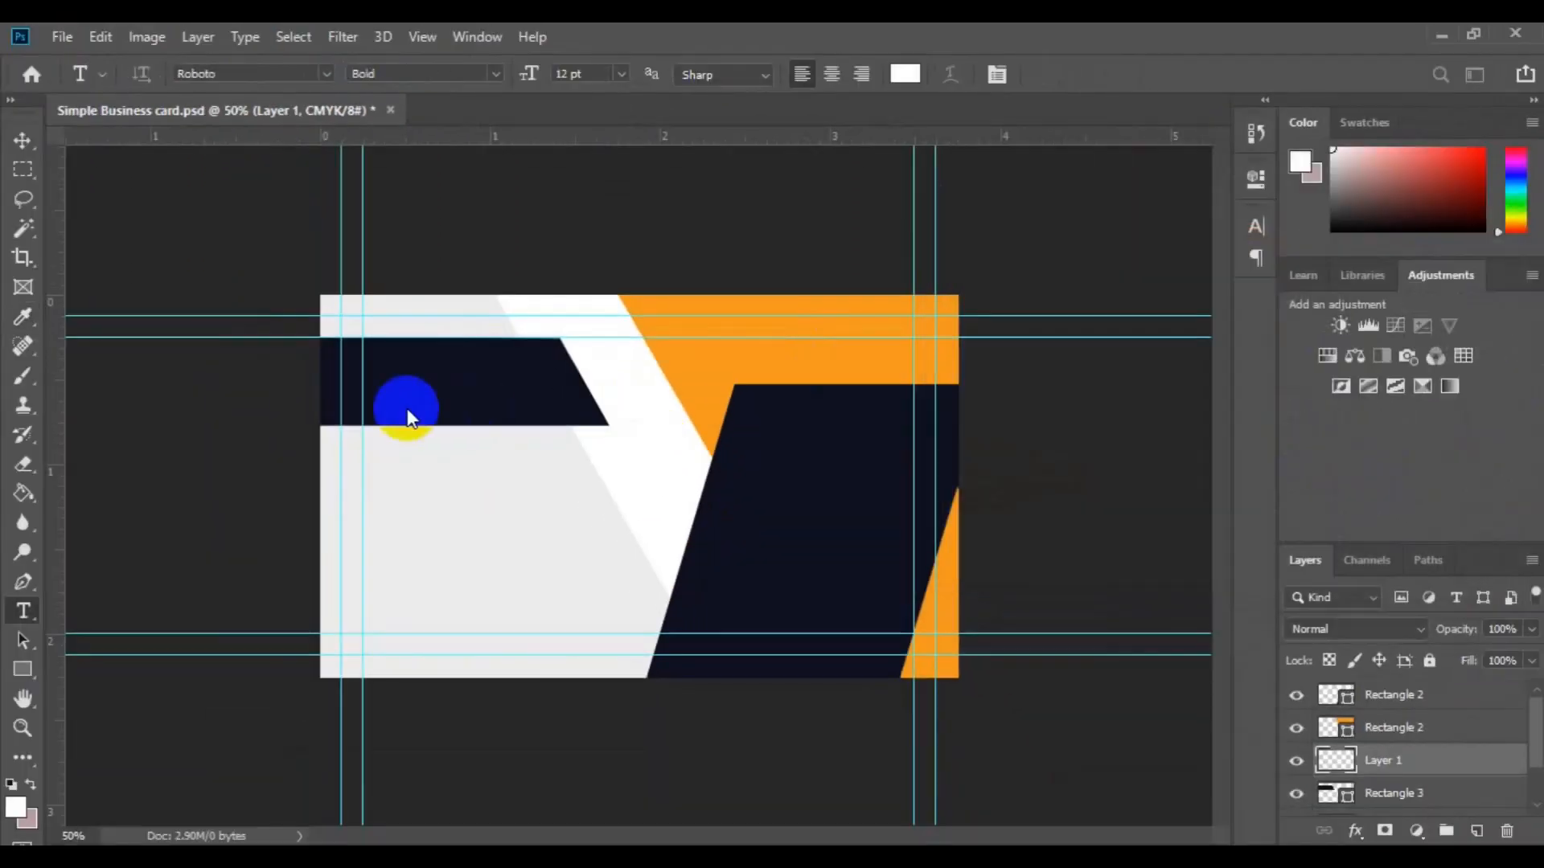
# Step: Type the cardholder's full name on the navy band and select the surname
pyautogui.click(379, 388)
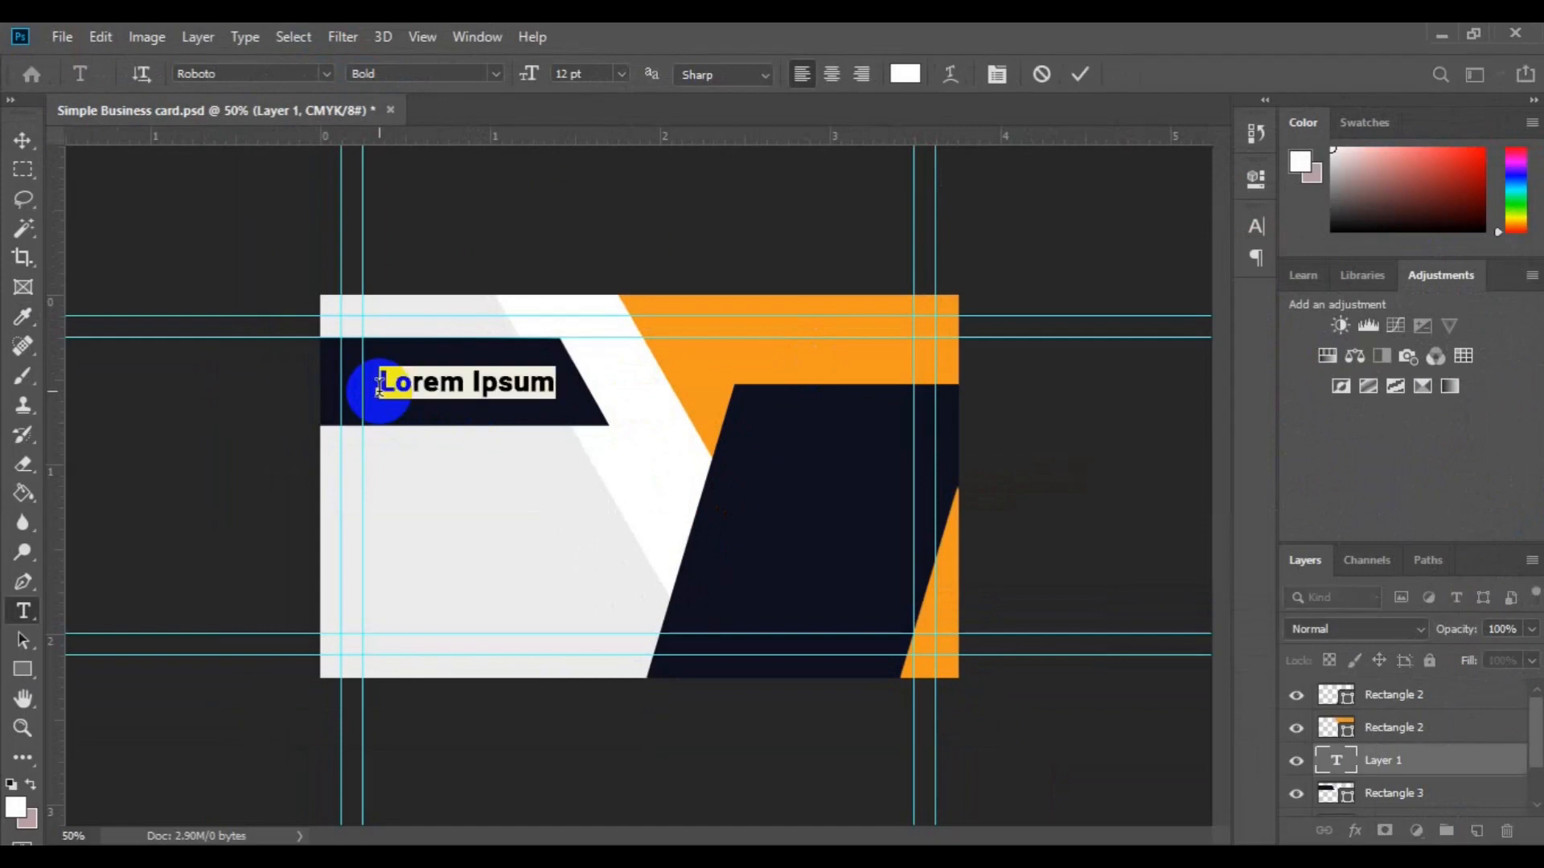
pyautogui.click(435, 383)
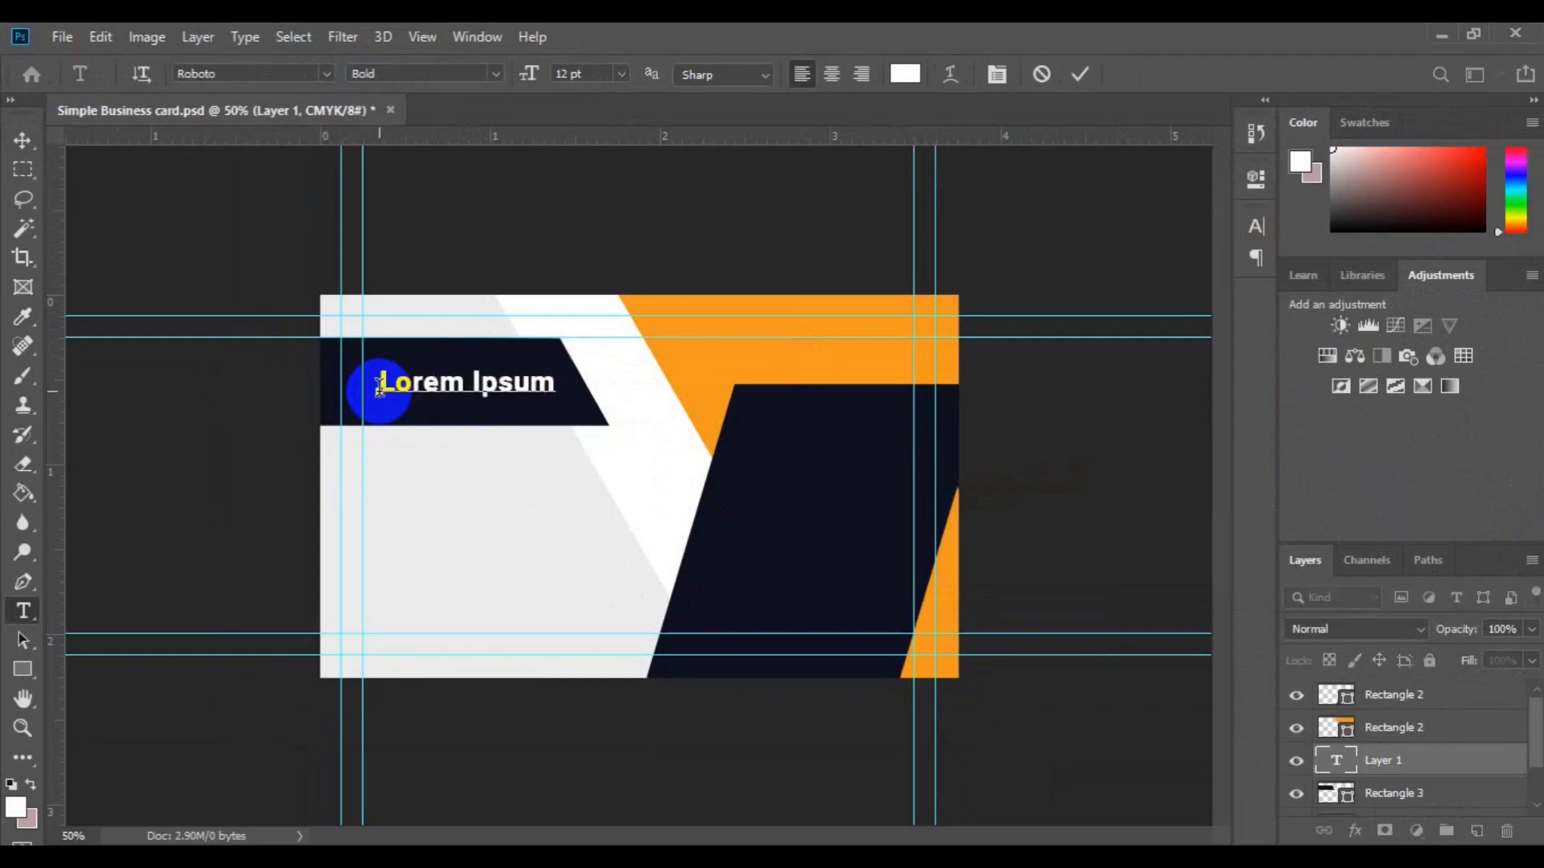
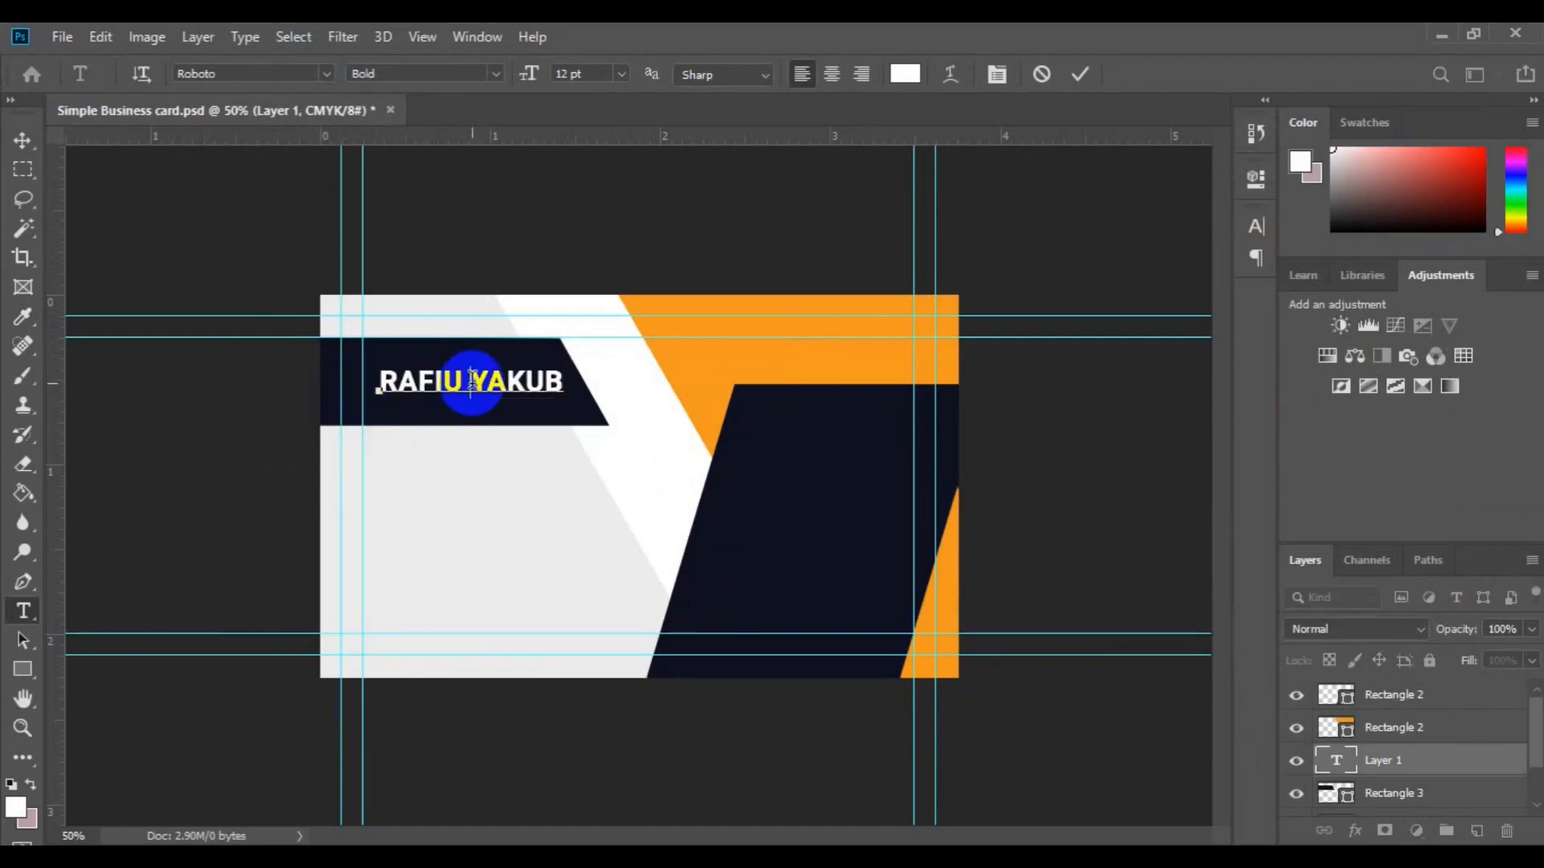
pyautogui.doubleClick(473, 381)
pyautogui.click(496, 73)
# Step: Make the surname Regular and orange, and add a 6 pt CREATIVE DIRECTOR line beneath
pyautogui.click(499, 168)
pyautogui.click(904, 73)
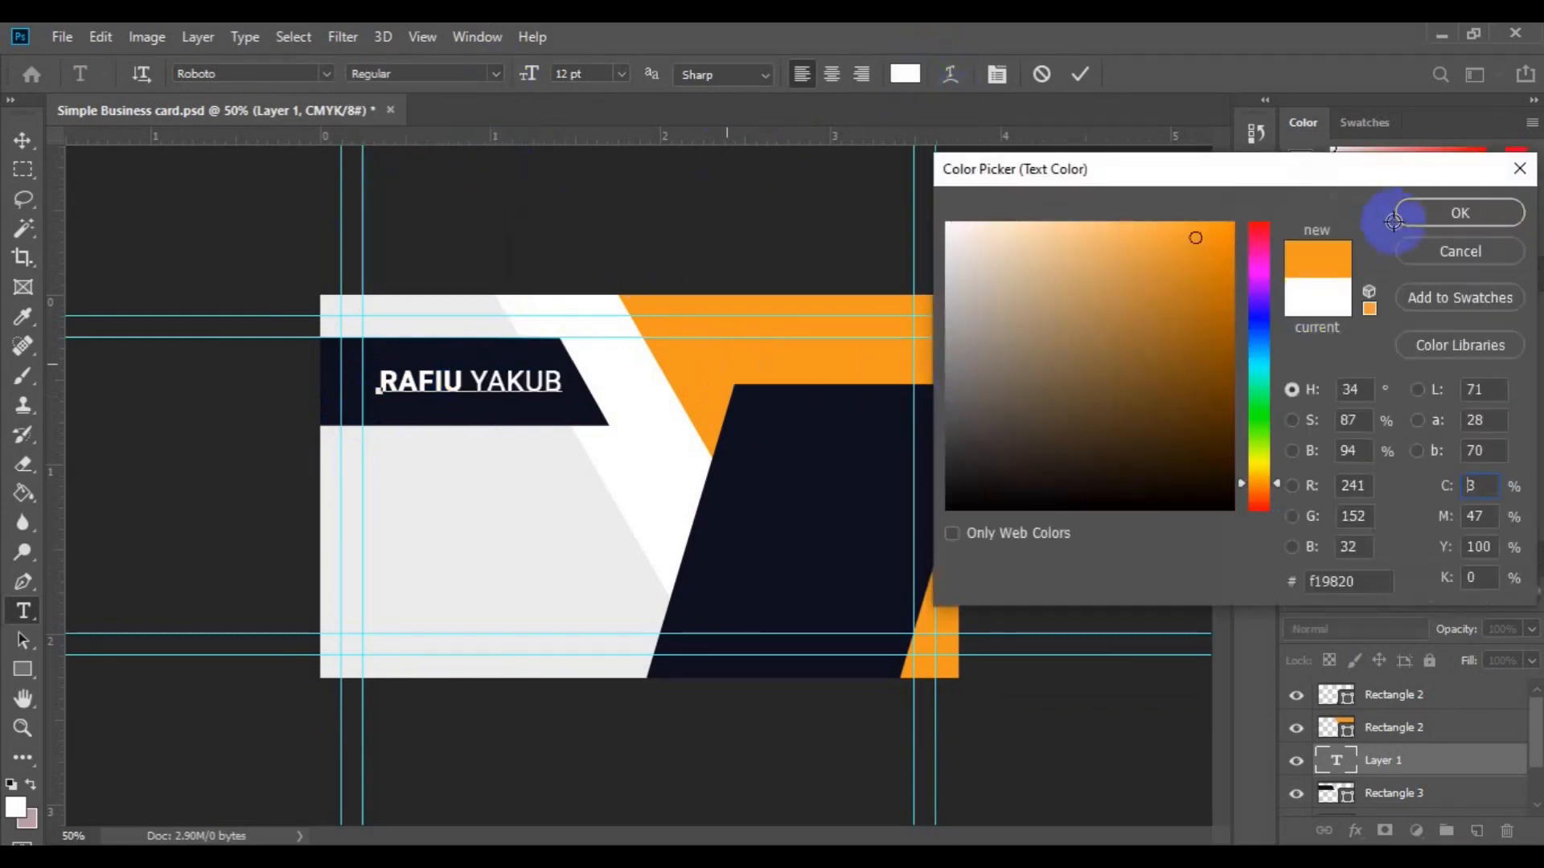
pyautogui.click(1411, 215)
pyautogui.click(555, 385)
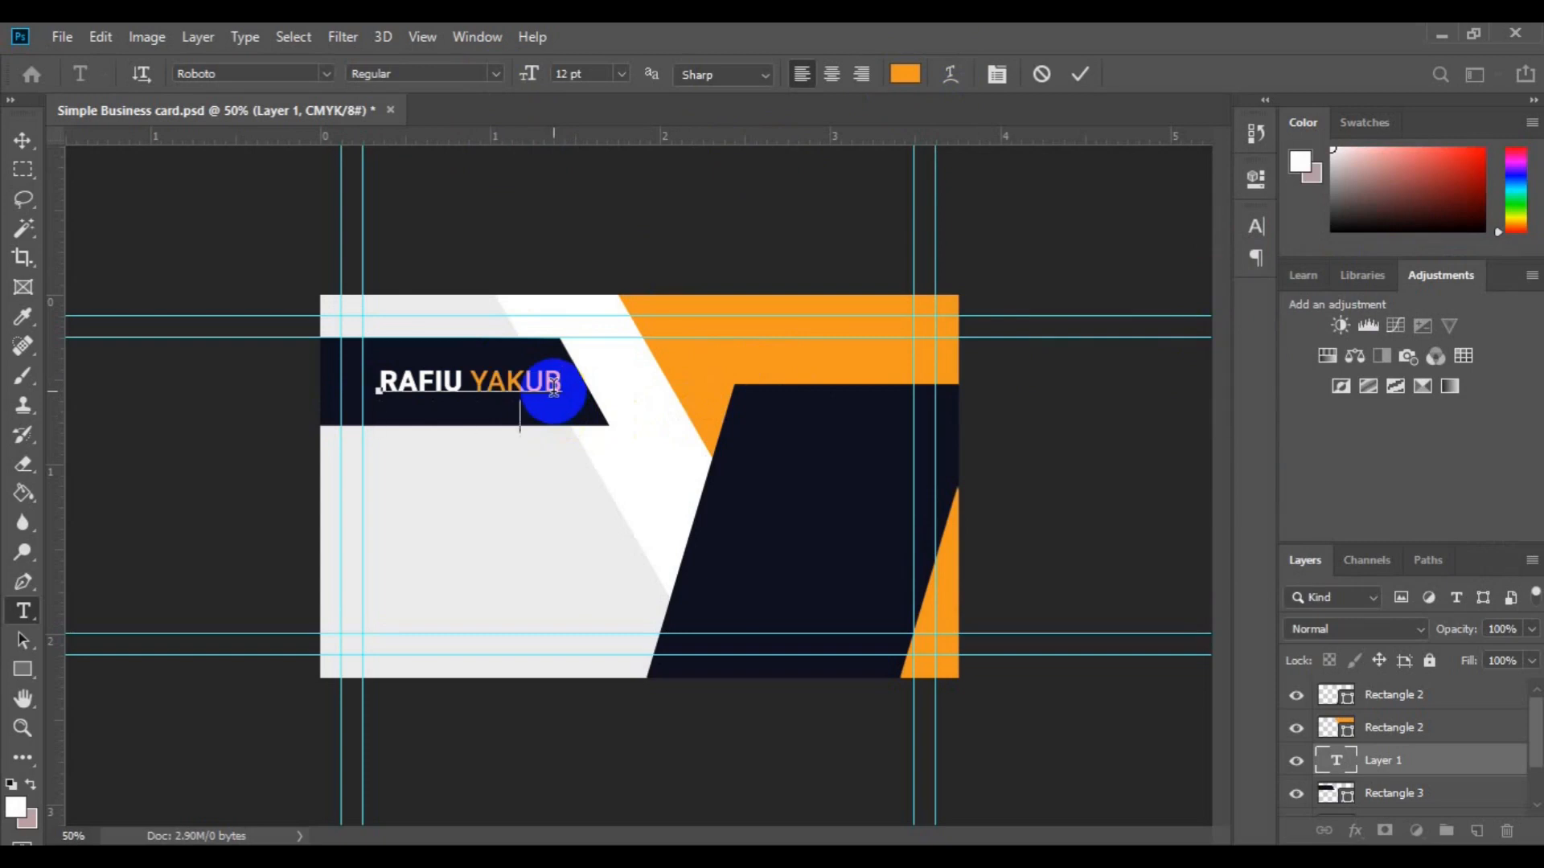
pyautogui.write('OR')
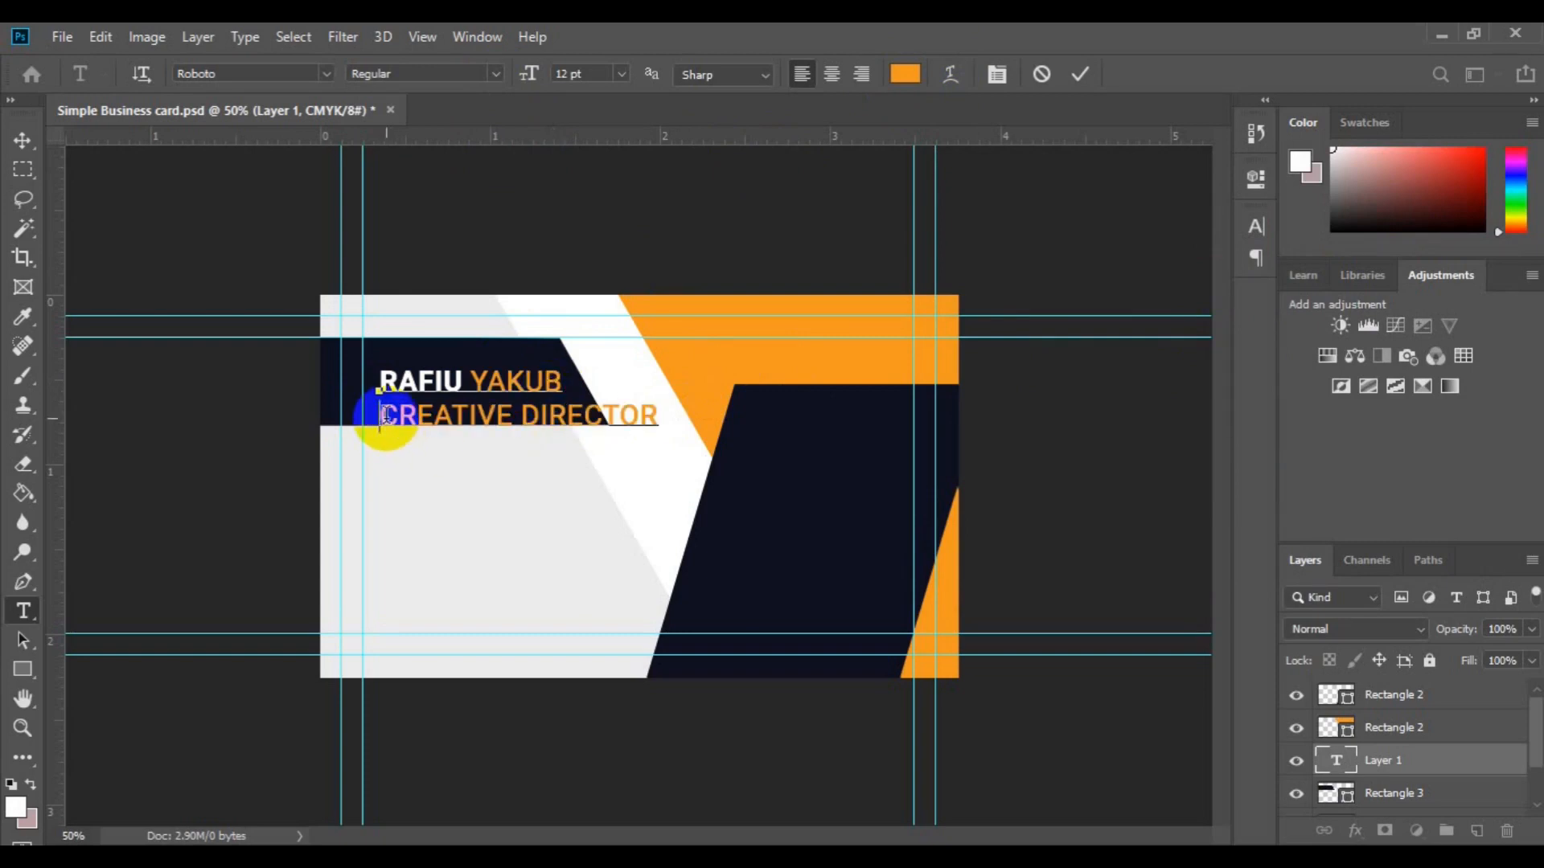
pyautogui.moveTo(386, 415); pyautogui.dragTo(658, 415)
pyautogui.click(620, 73)
pyautogui.click(611, 93)
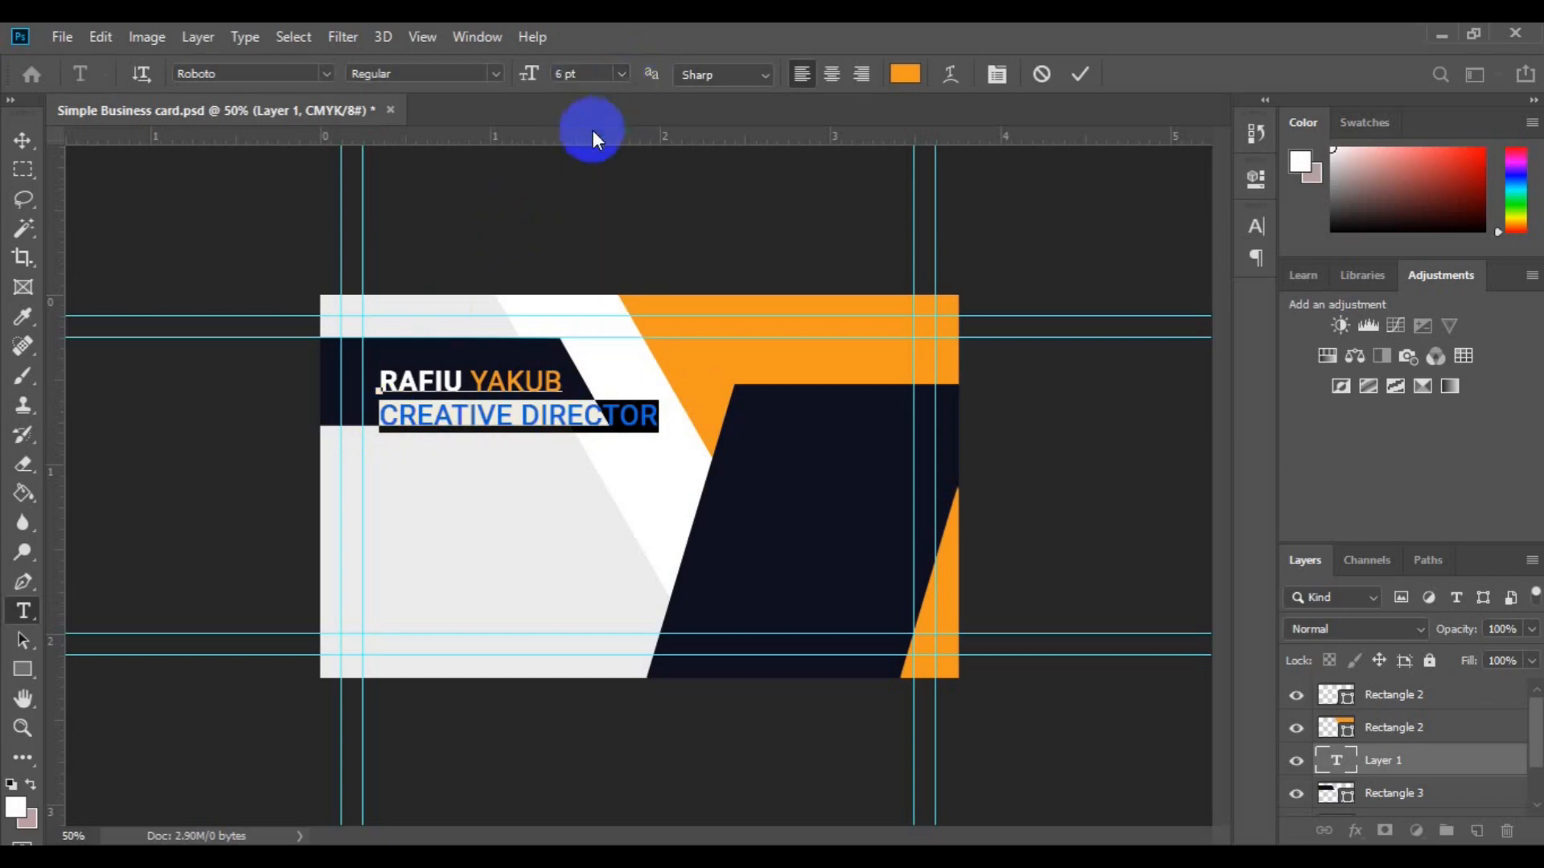
# Step: Centre the name block horizontally and vertically on the Rectangle 3 navy band
pyautogui.click(22, 140)
pyautogui.keyDown('ctrl'); pyautogui.click(1372, 791); pyautogui.keyUp('ctrl')
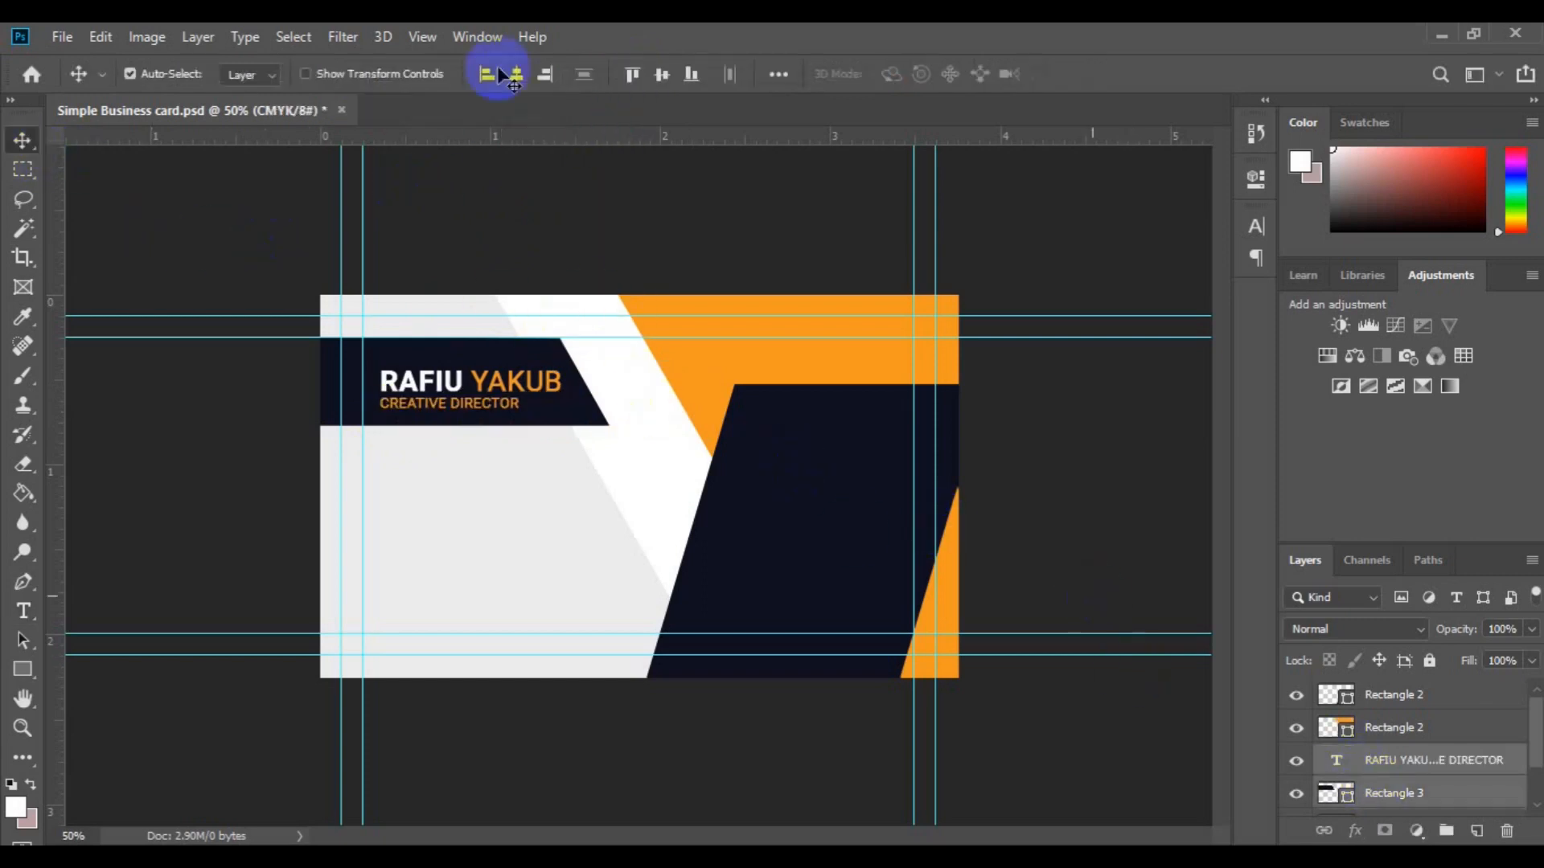
pyautogui.click(517, 75)
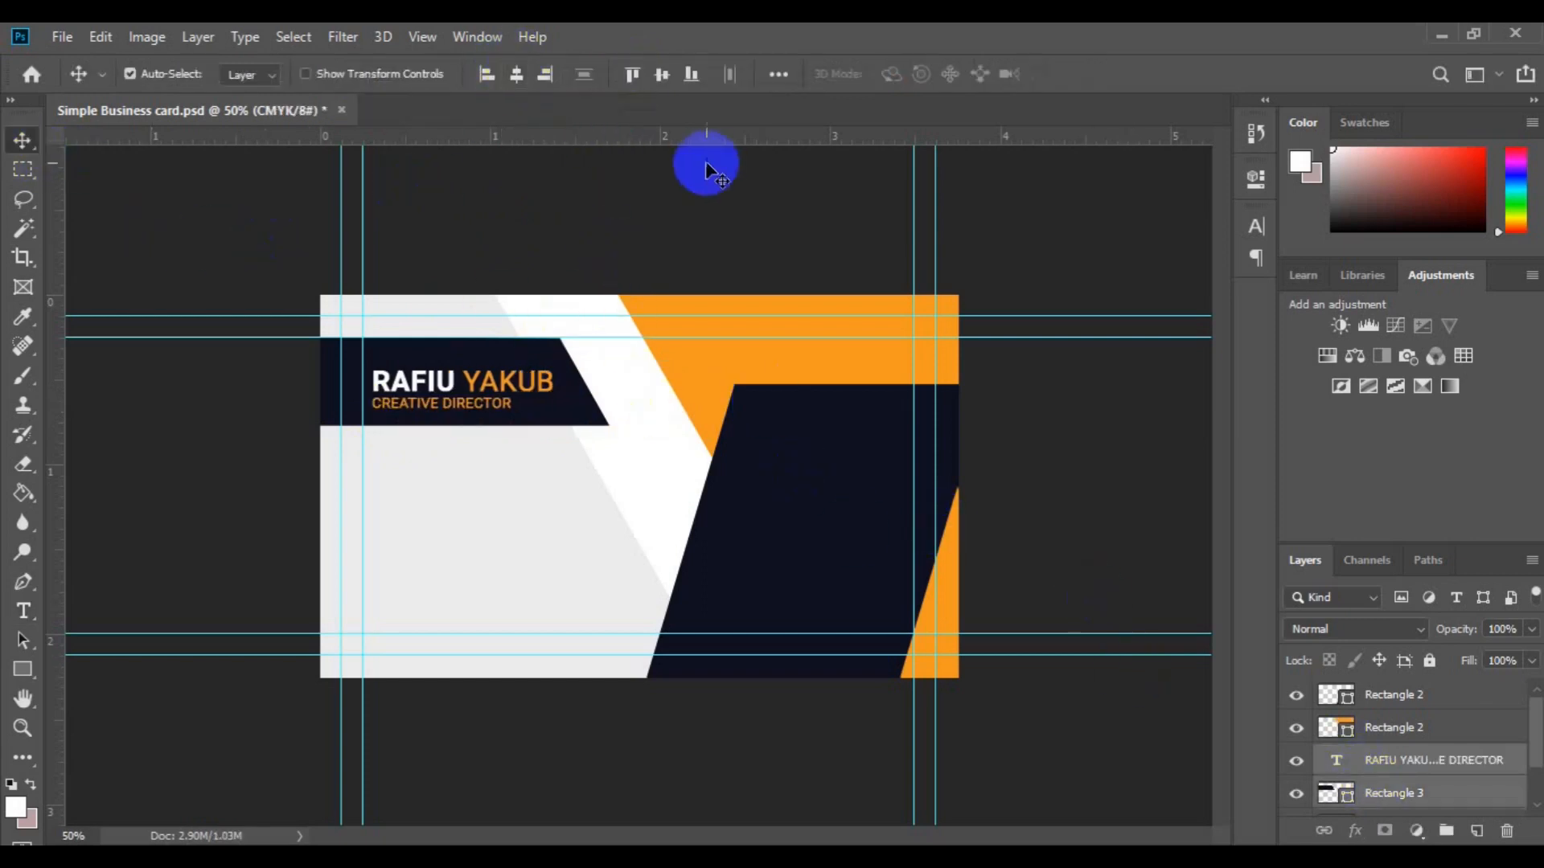
pyautogui.click(661, 75)
pyautogui.click(450, 585)
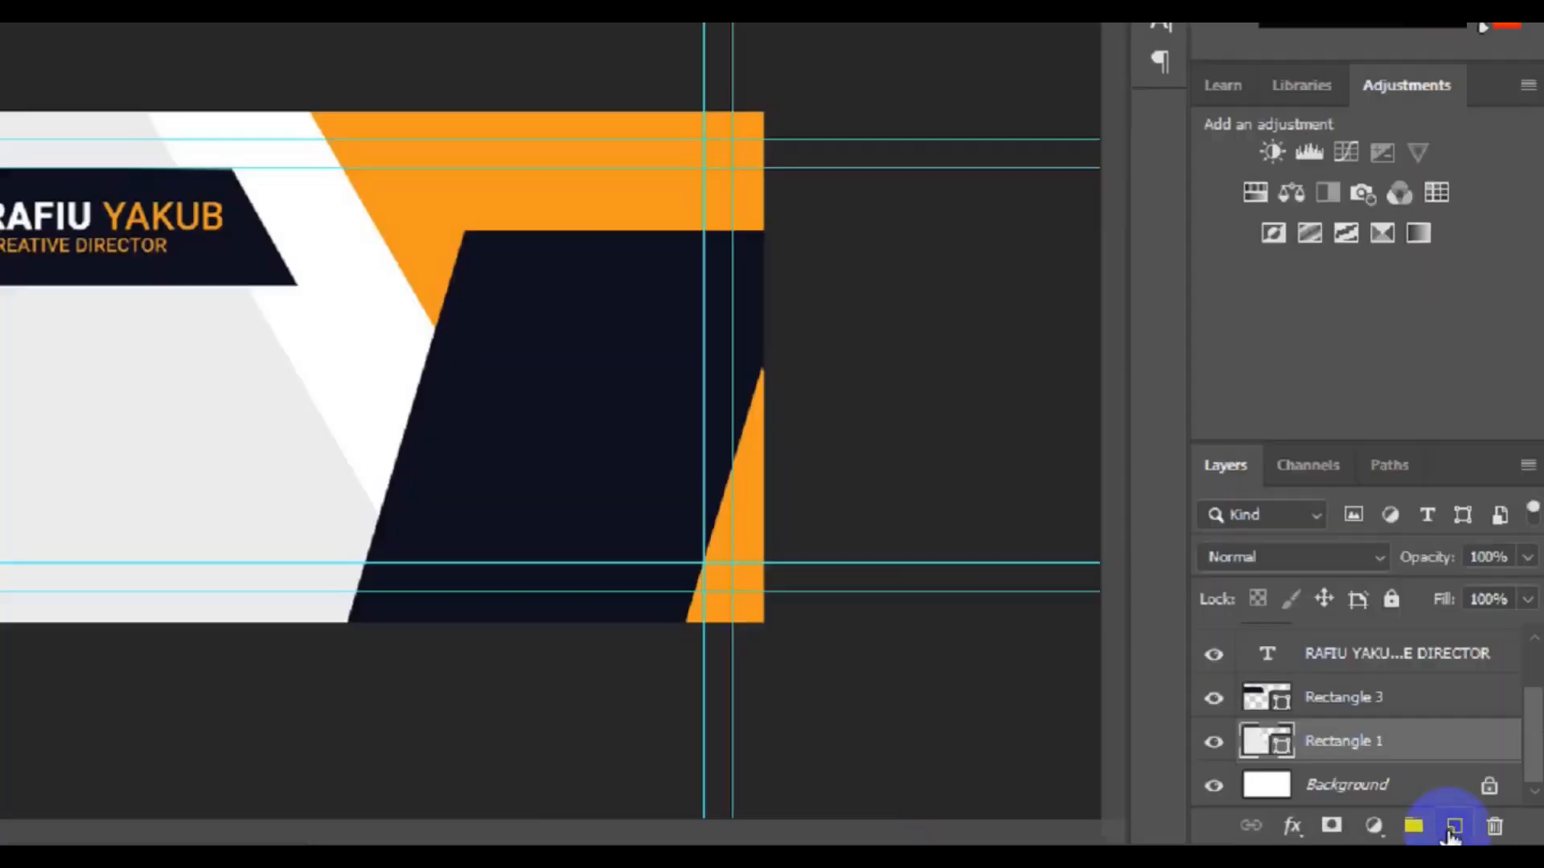
# Step: Draw a small orange-filled square on a new layer below the title
pyautogui.click(1453, 828)
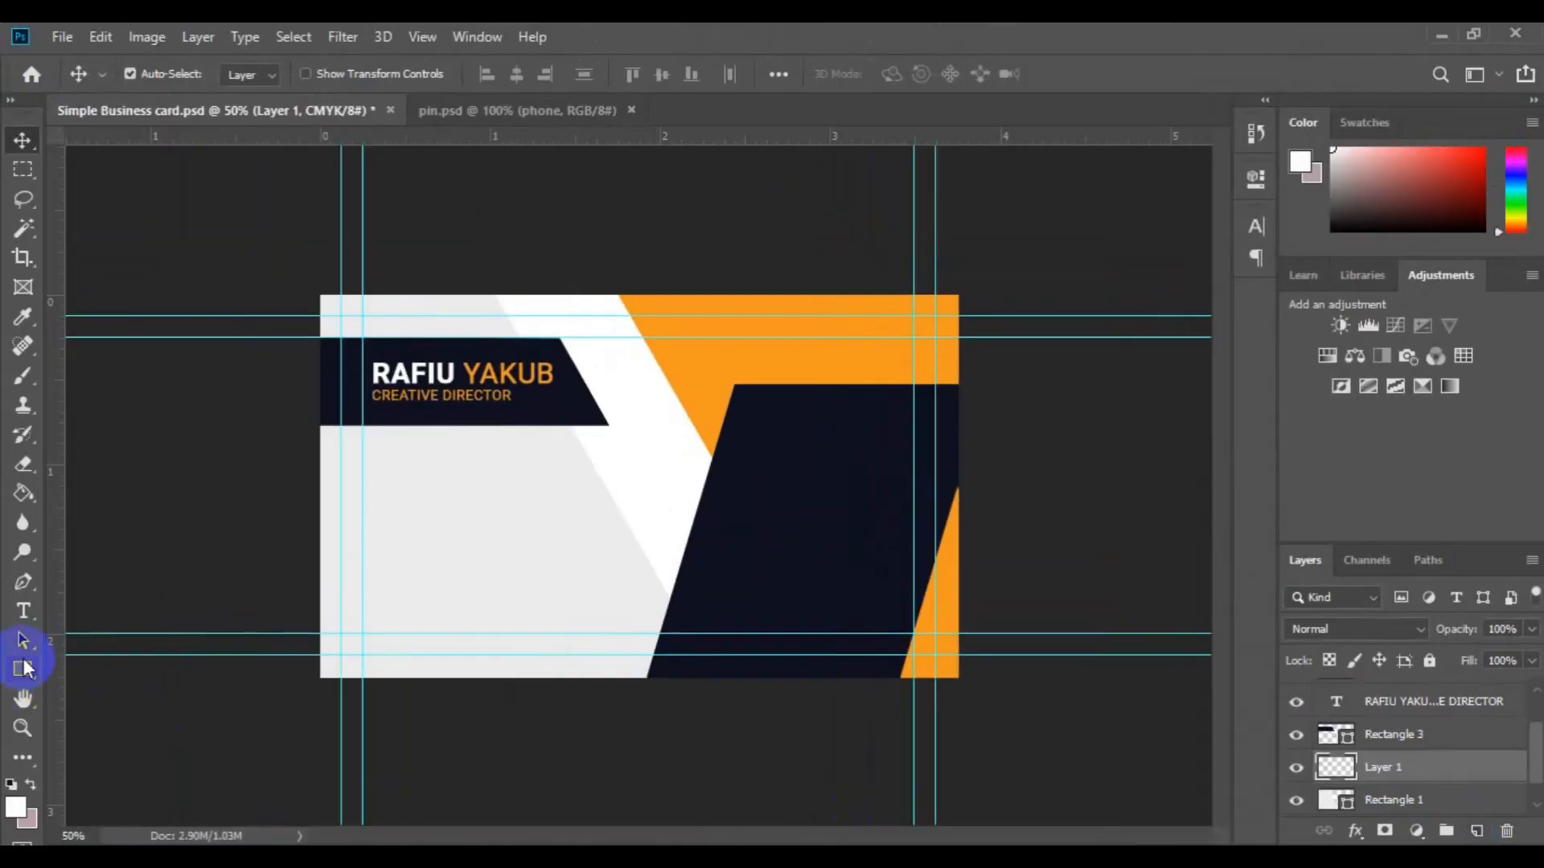
pyautogui.click(22, 669)
pyautogui.moveTo(362, 443); pyautogui.dragTo(399, 484)
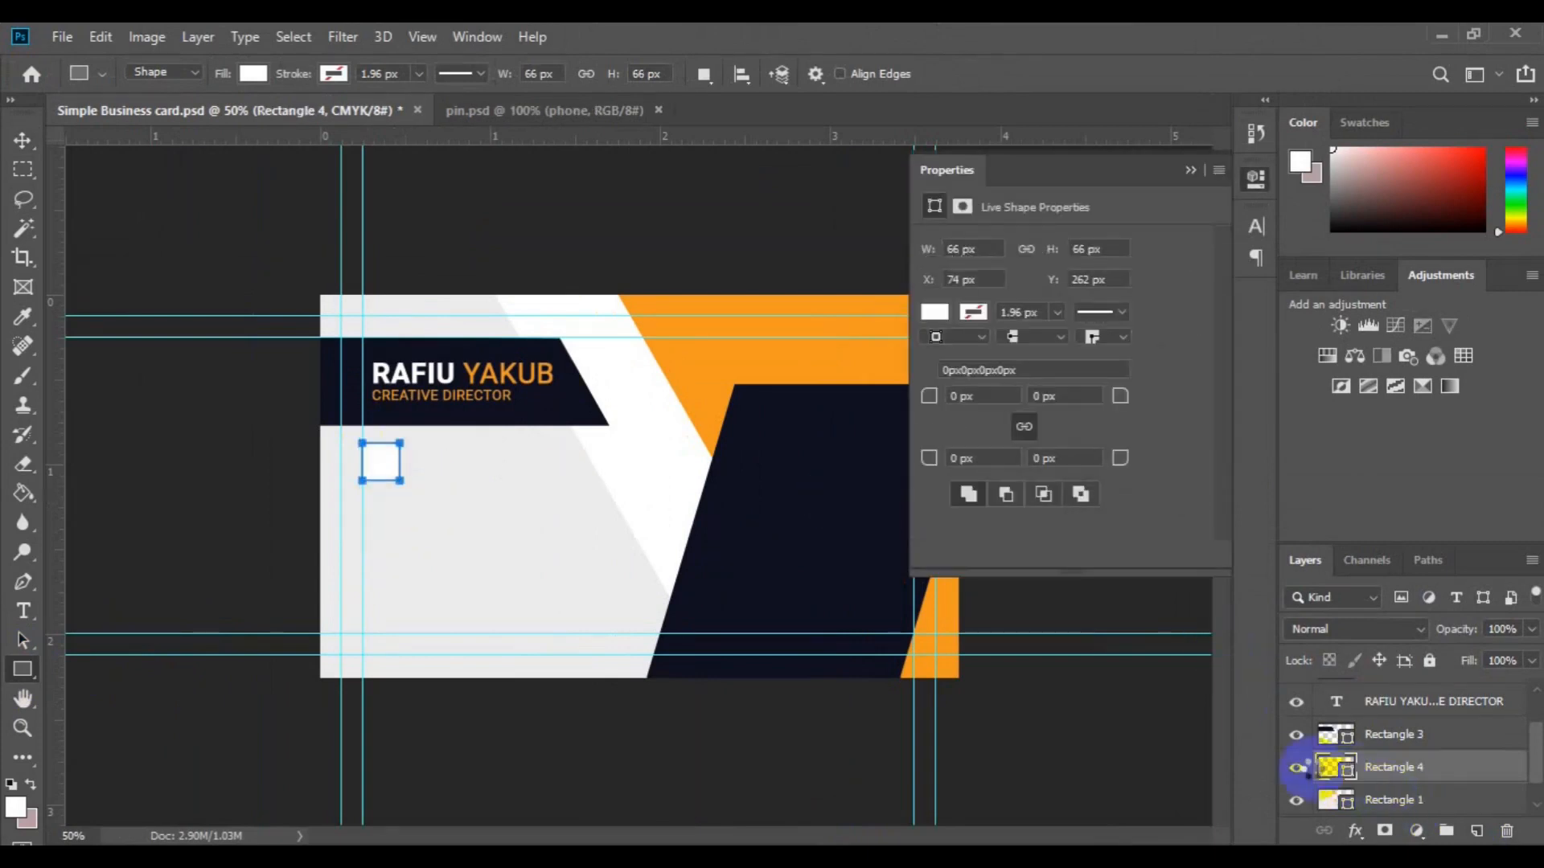
pyautogui.click(689, 378)
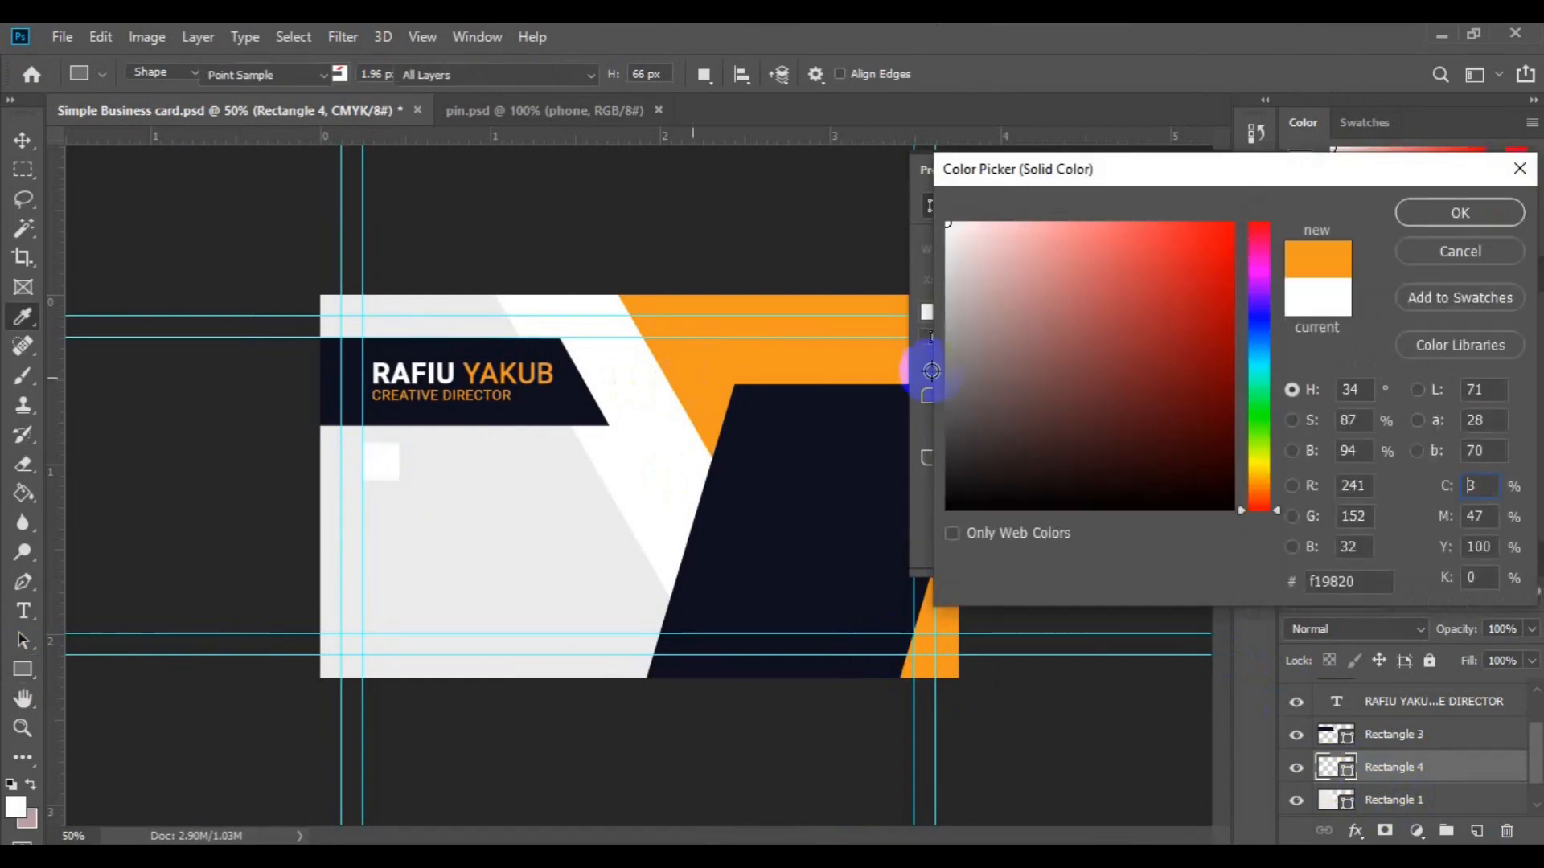
pyautogui.click(1430, 211)
pyautogui.press('v')
pyautogui.click(1191, 172)
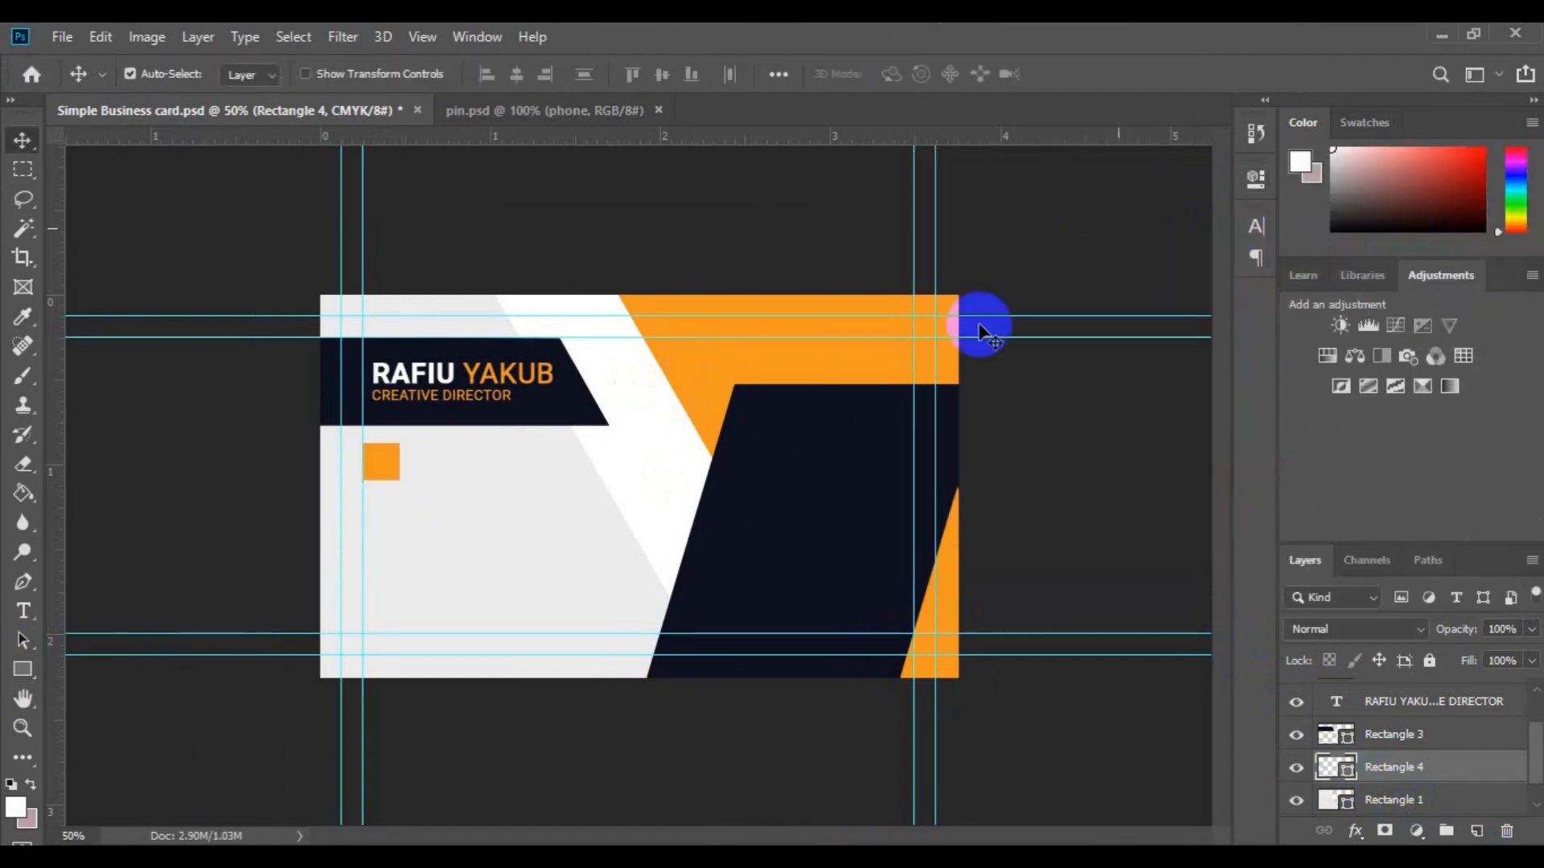
# Step: Align the name text's left edge with the orange square
pyautogui.click(414, 402)
pyautogui.click(374, 459)
pyautogui.keyDown('ctrl'); pyautogui.click(1358, 701); pyautogui.keyUp('ctrl')
pyautogui.click(487, 74)
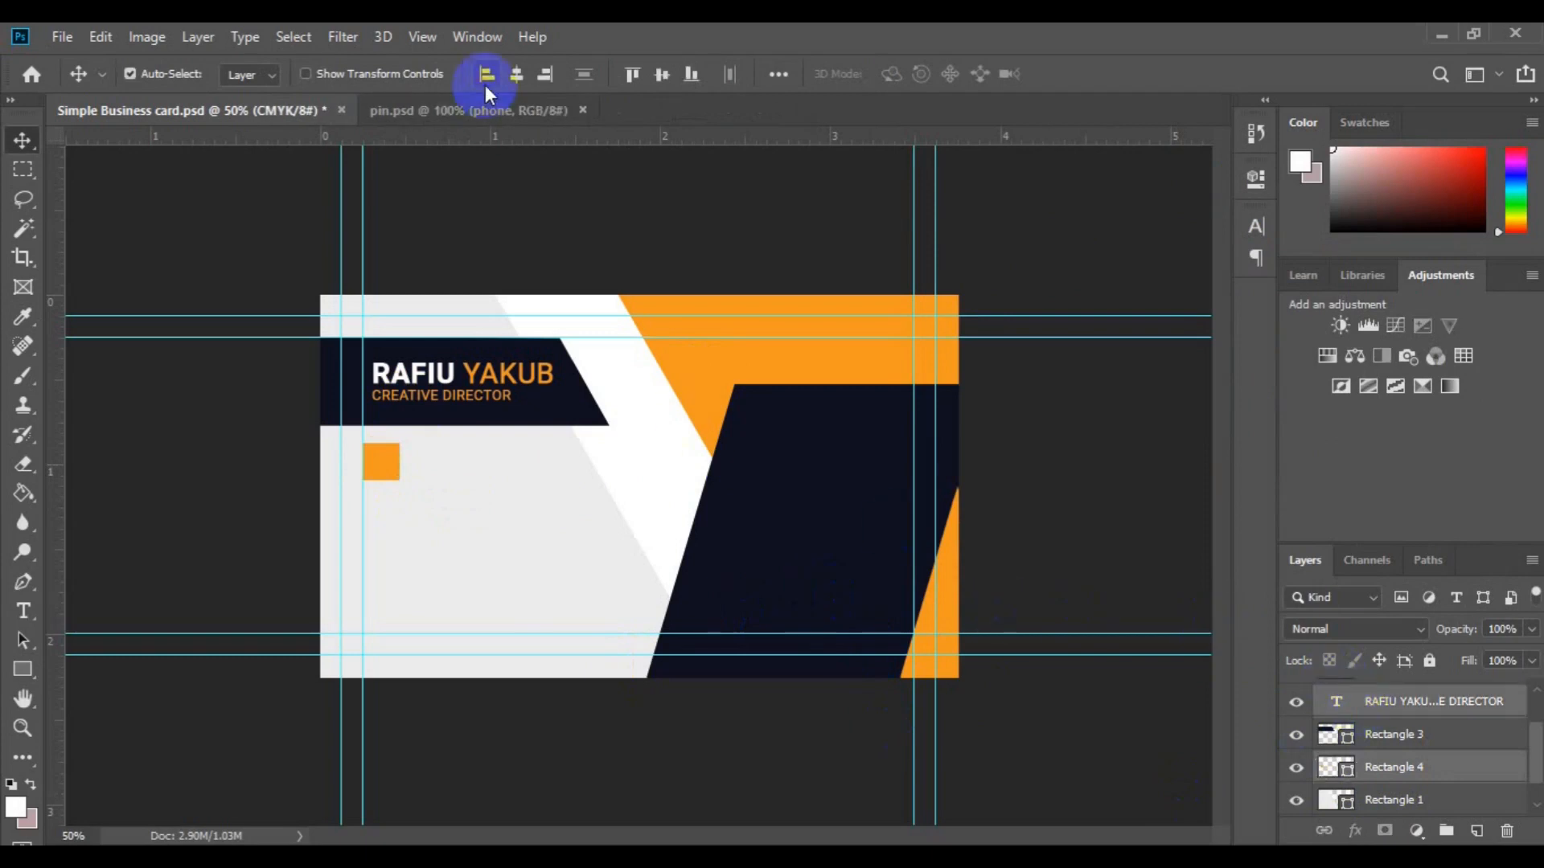
pyautogui.click(955, 610)
# Step: Drag the phone icon in from pin.psd, then scale and position it on the orange square
pyautogui.click(565, 123)
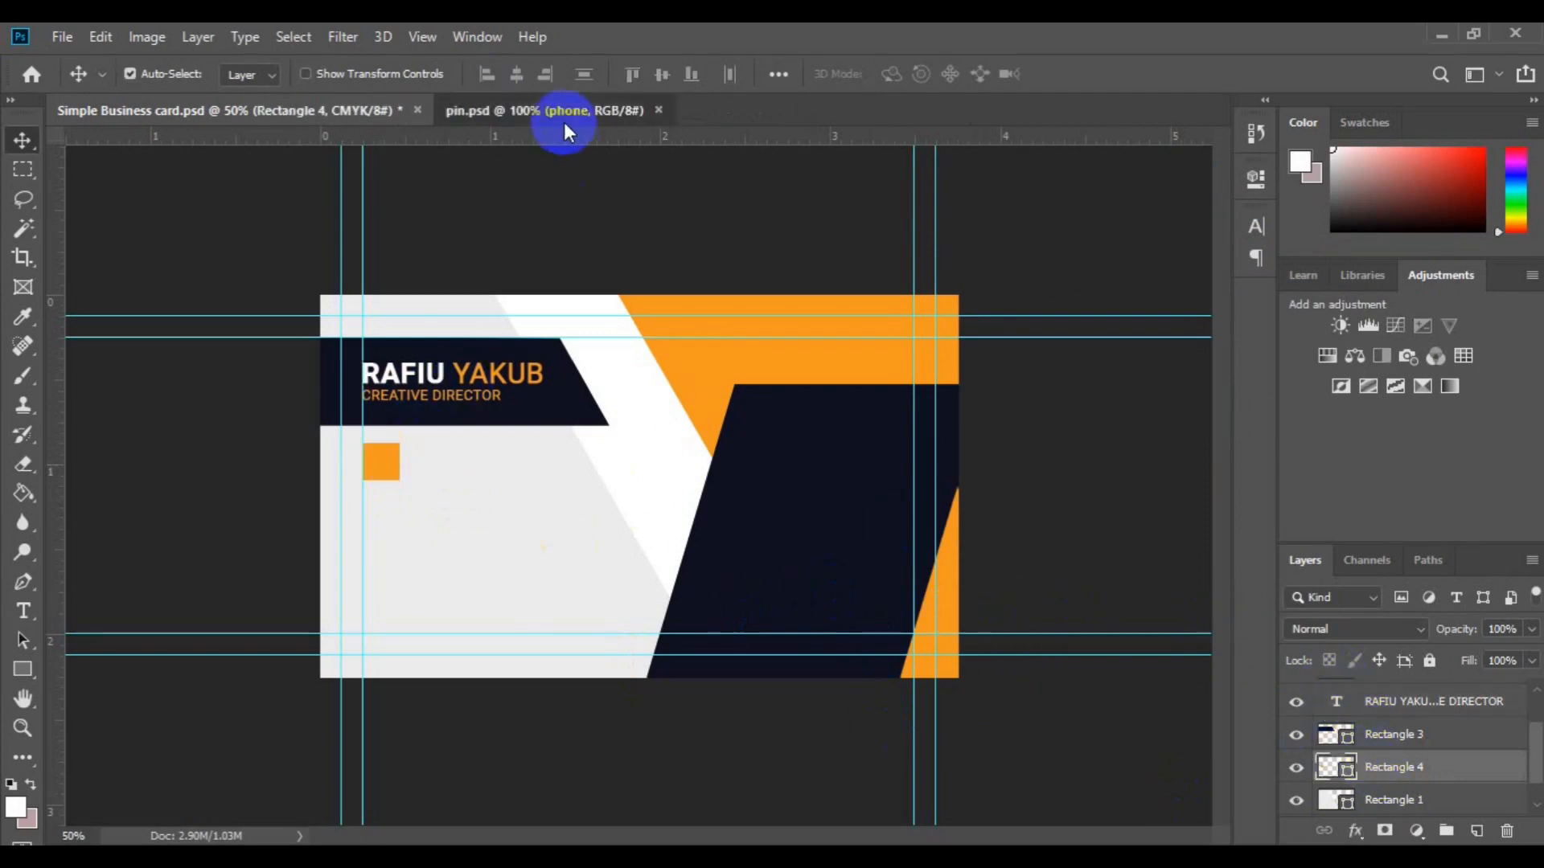
pyautogui.moveTo(676, 540); pyautogui.dragTo(397, 464)
pyautogui.hotkey('ctrl', '+')
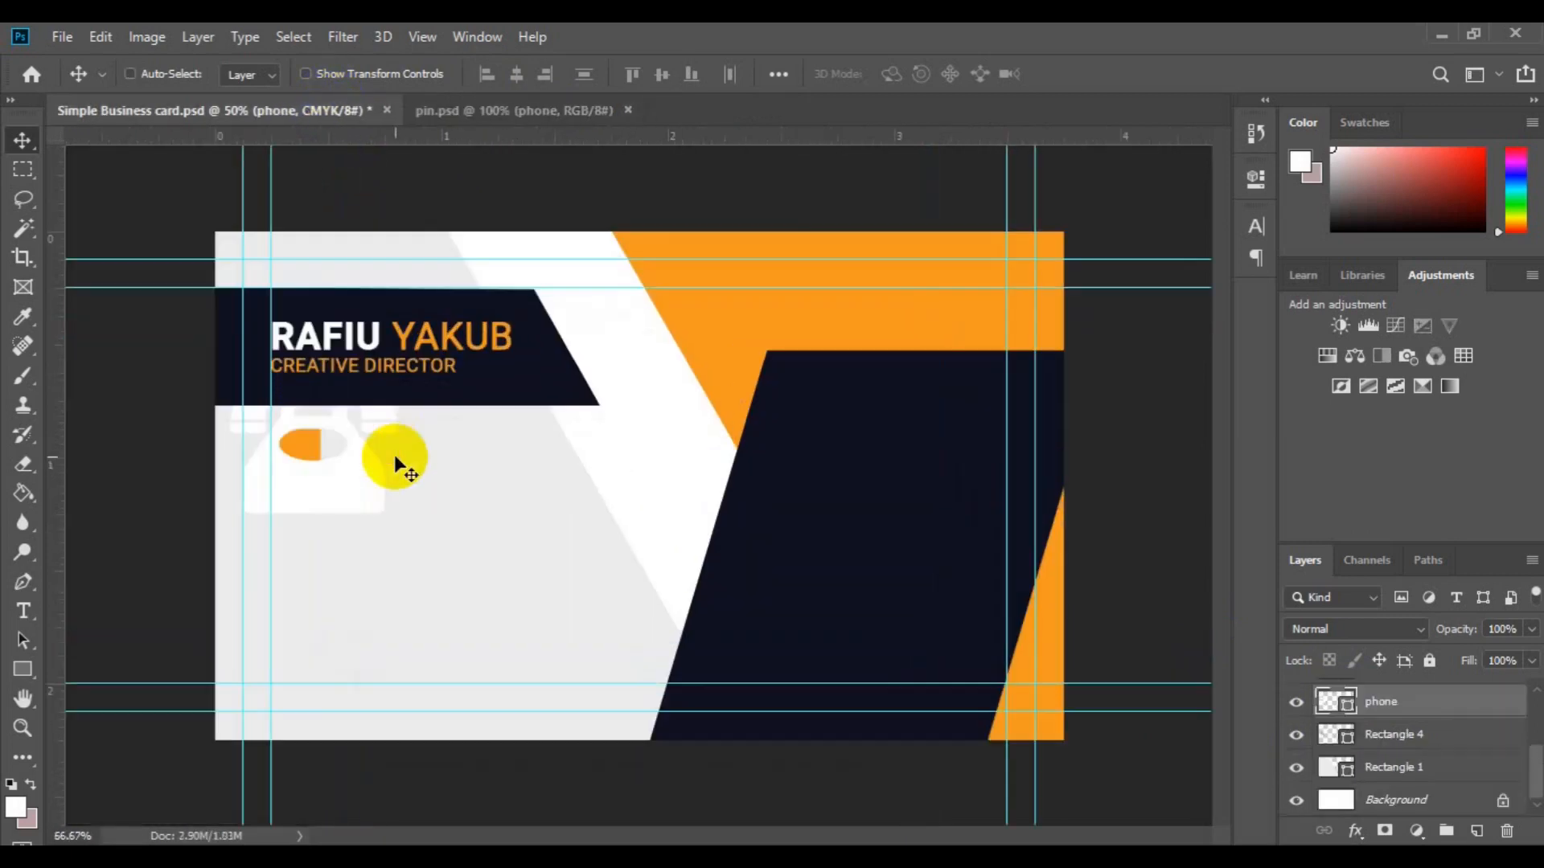
pyautogui.hotkey('ctrl', 't')
pyautogui.moveTo(332, 477)
pyautogui.mouseDown()
pyautogui.moveTo(386, 427)
pyautogui.moveTo(380, 390)
pyautogui.moveTo(310, 448)
pyautogui.moveTo(358, 538)
pyautogui.moveTo(400, 517)
pyautogui.moveTo(324, 468)
pyautogui.mouseUp()
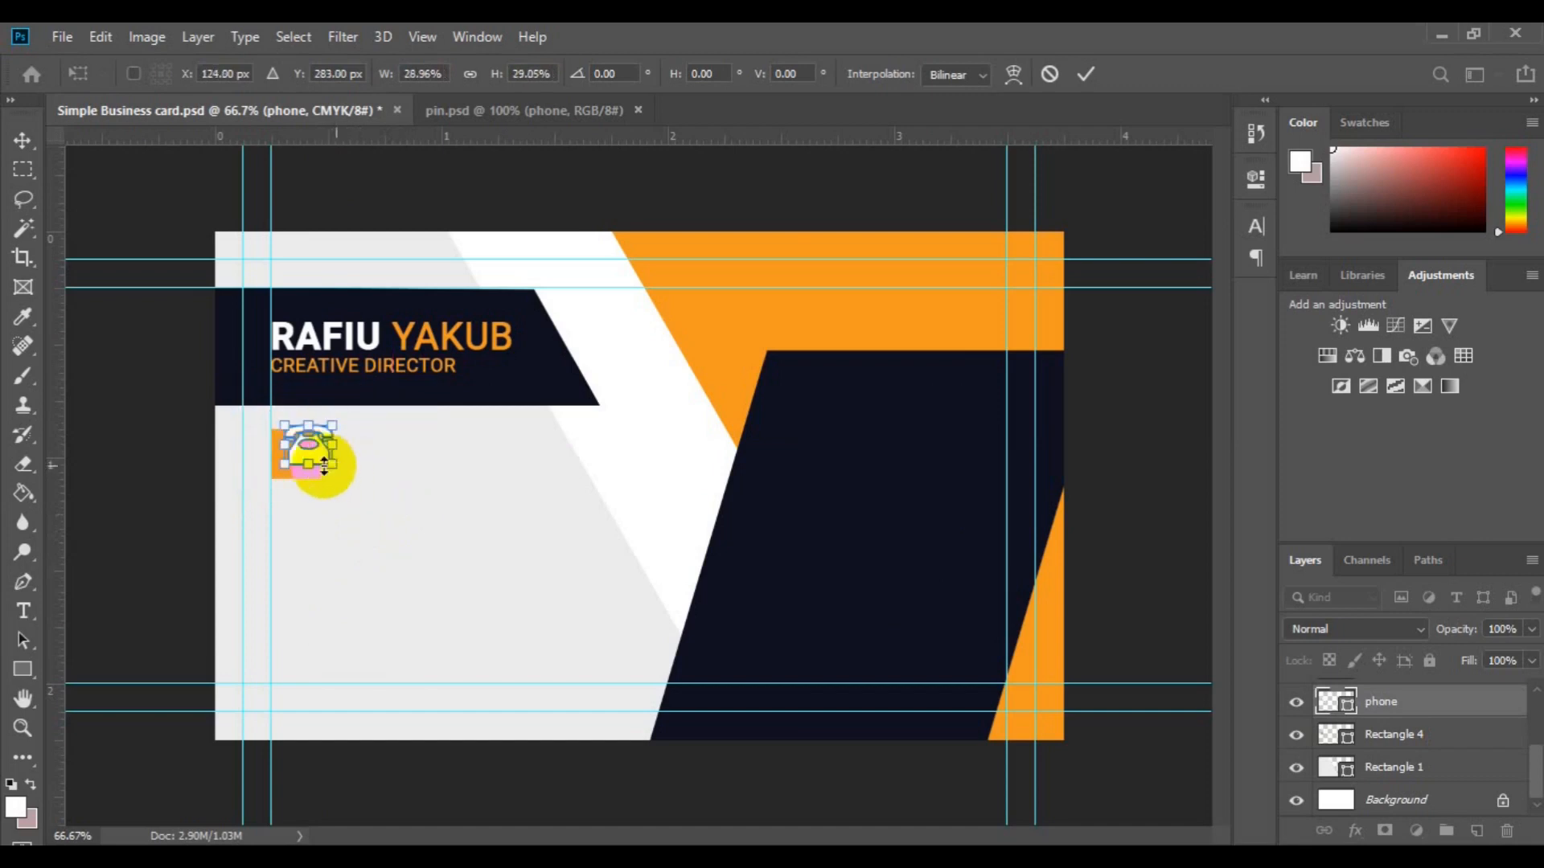
pyautogui.hotkey('ctrl', '+')
pyautogui.press('Return')
pyautogui.moveTo(150, 442)
pyautogui.mouseDown()
pyautogui.moveTo(126, 456)
pyautogui.moveTo(152, 465)
pyautogui.moveTo(139, 457)
pyautogui.mouseUp()
pyautogui.hotkey('ctrl', 't')
pyautogui.press('Return')
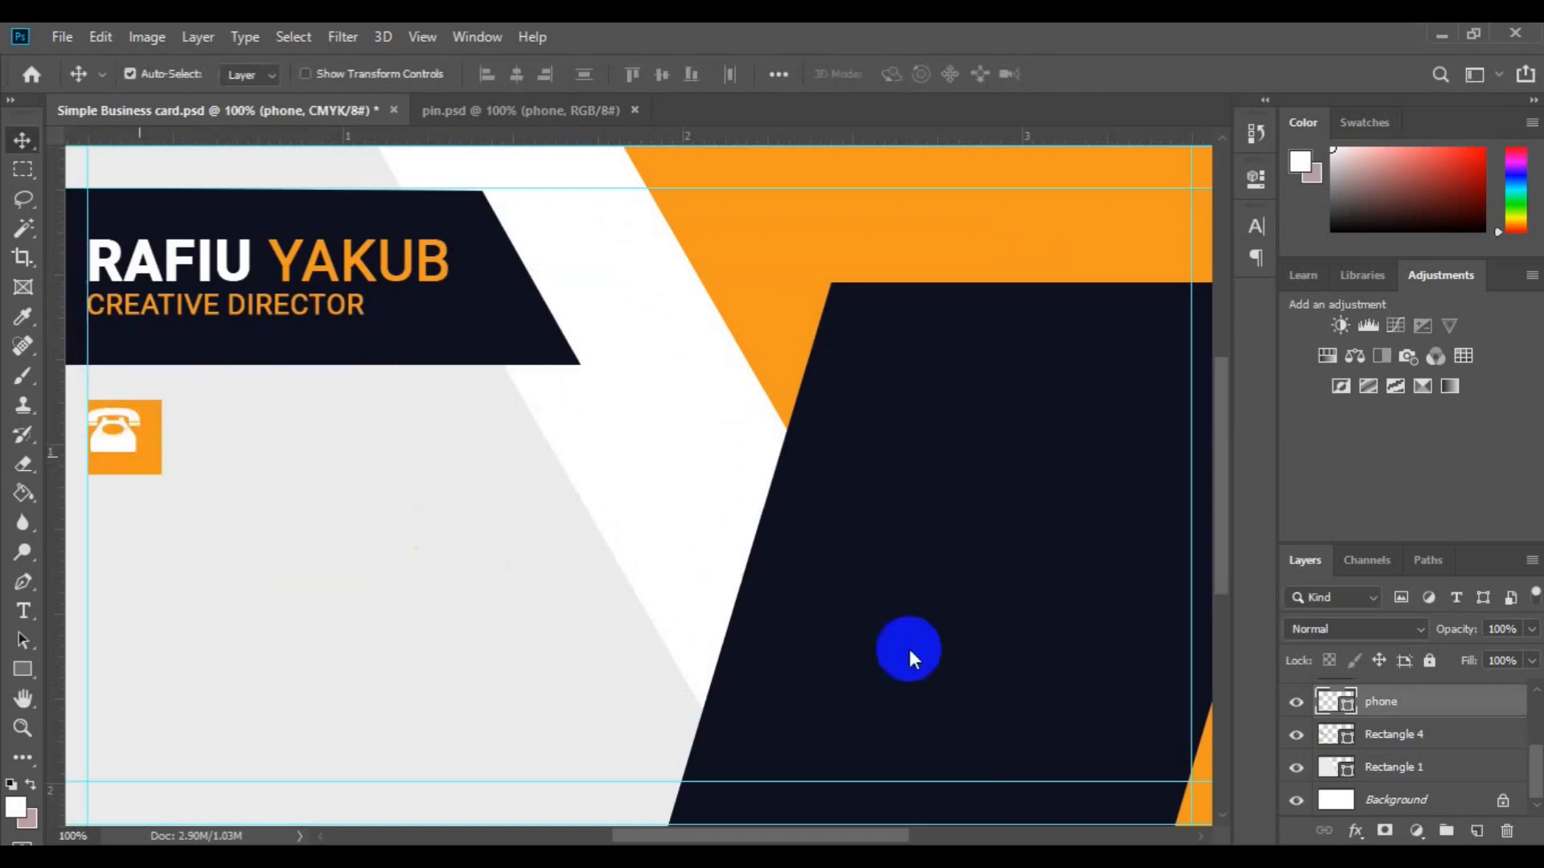
# Step: Vertically centre the phone icon on the square and group them as 'Call icon'
pyautogui.keyDown('ctrl'); pyautogui.click(1366, 734); pyautogui.keyUp('ctrl')
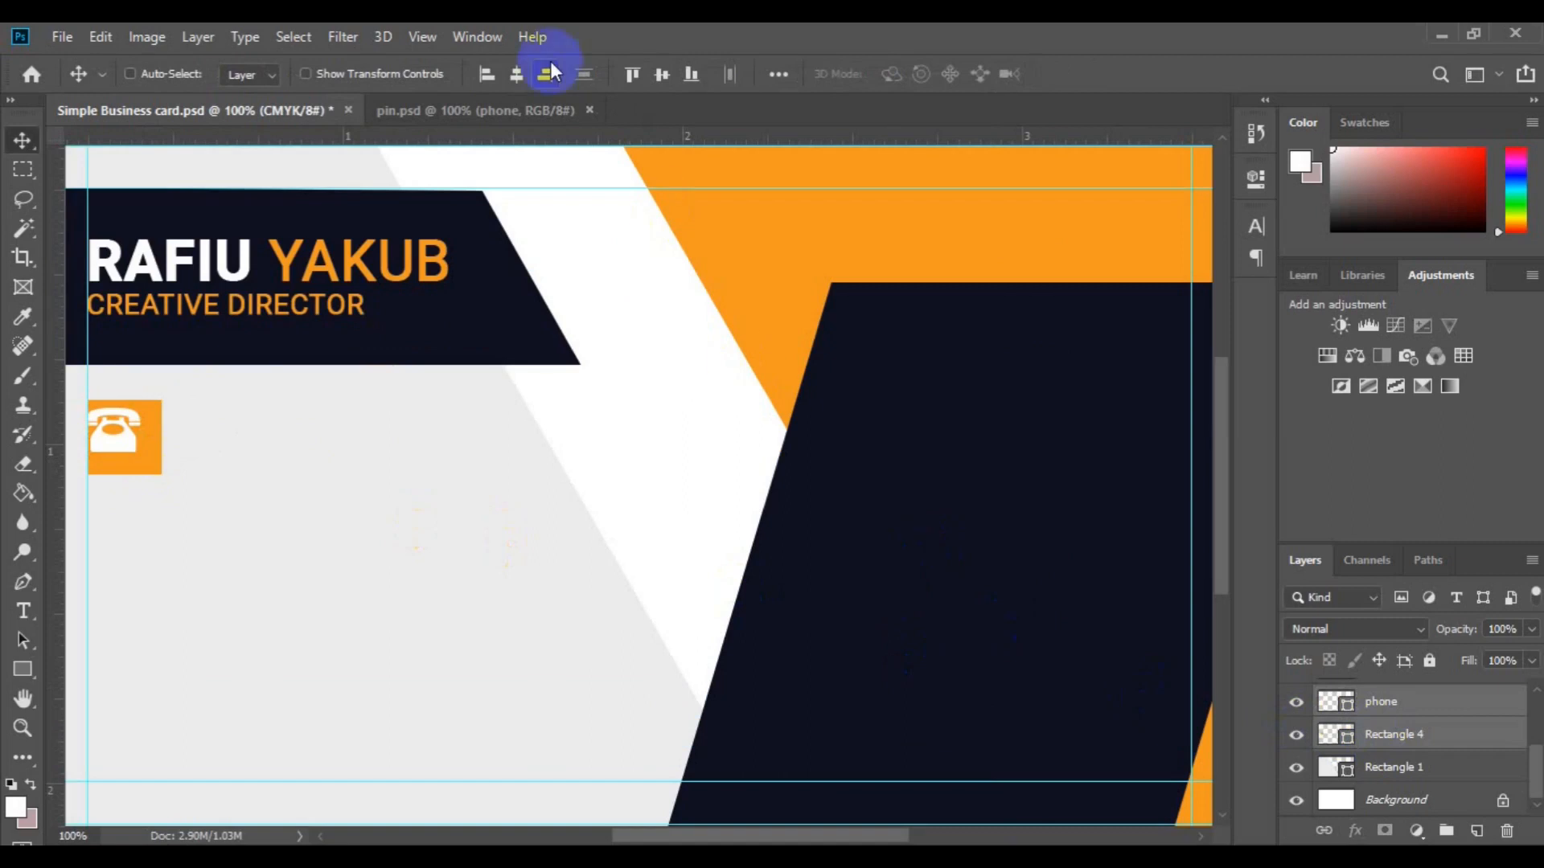
pyautogui.click(662, 75)
pyautogui.click(1445, 830)
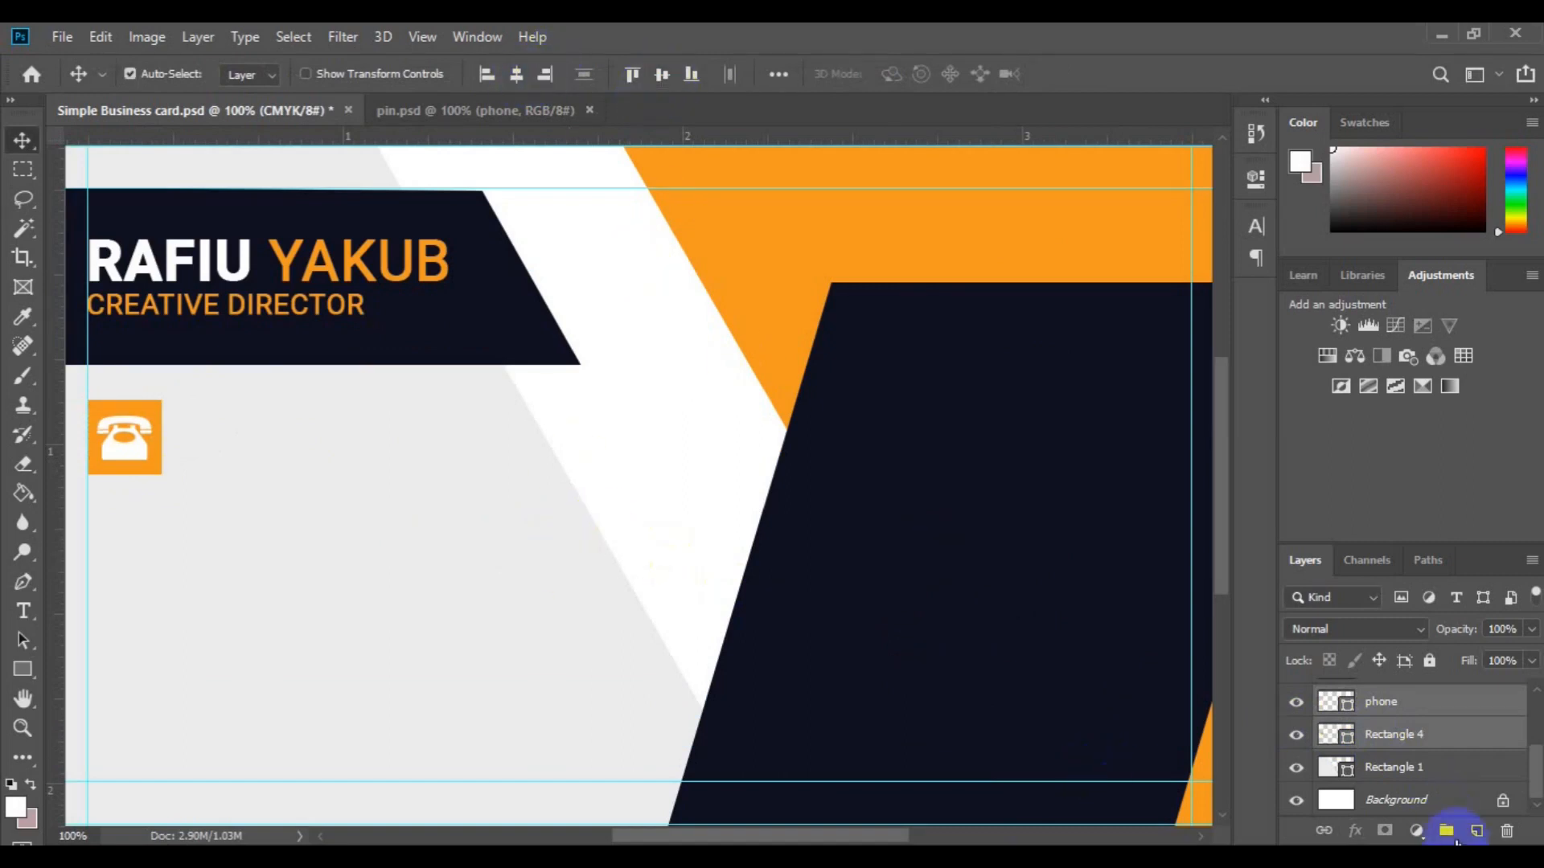
pyautogui.write('con')
pyautogui.press('Return')
# Step: Add navy text with two phone numbers beside the icon, vertically centred on the Call icon group
pyautogui.press('t')
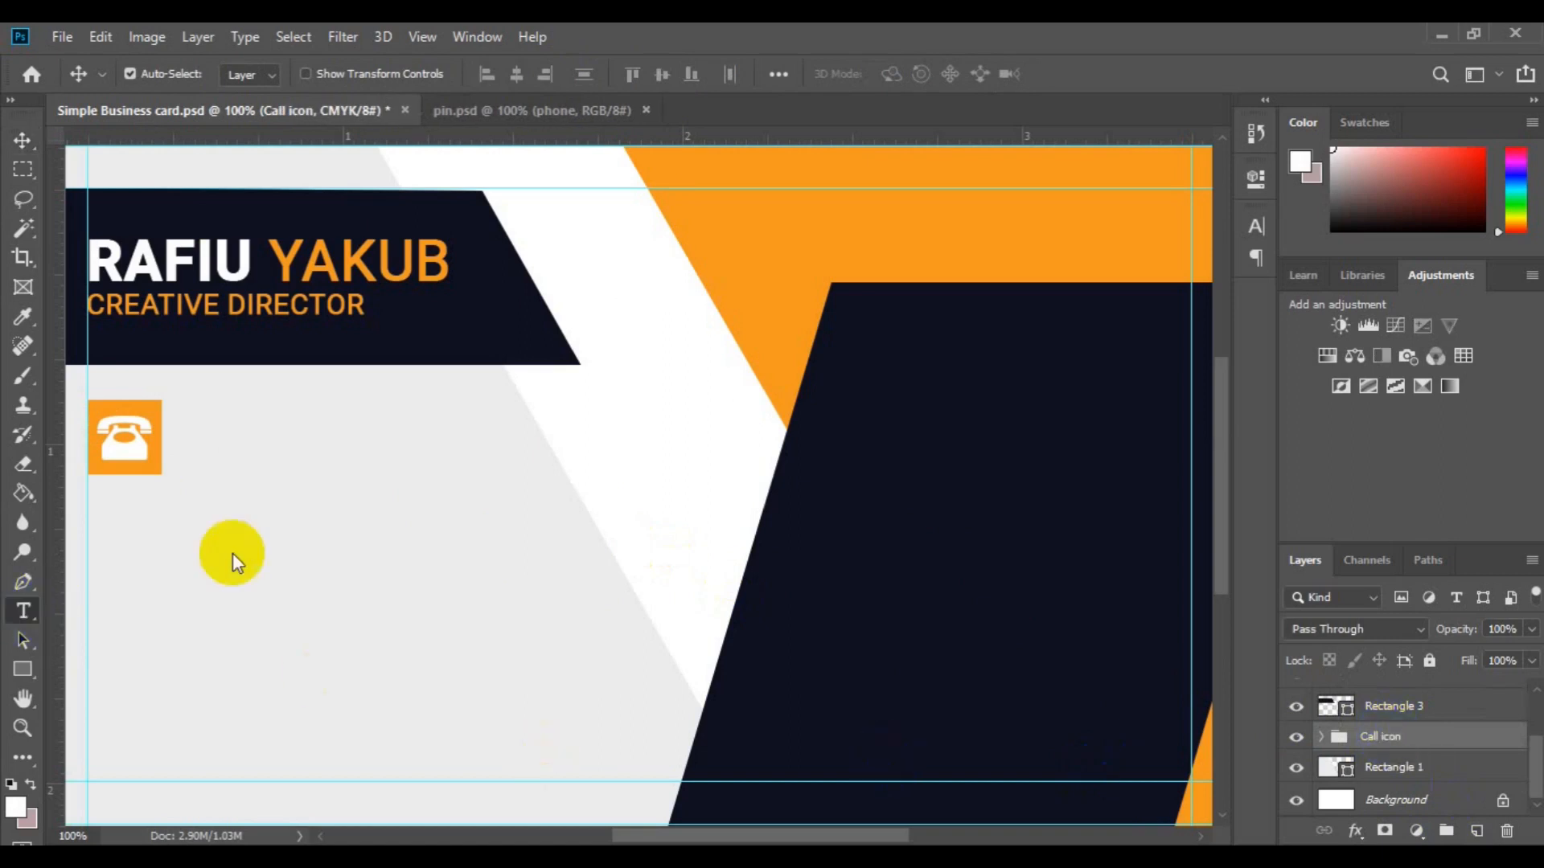
pyautogui.click(205, 446)
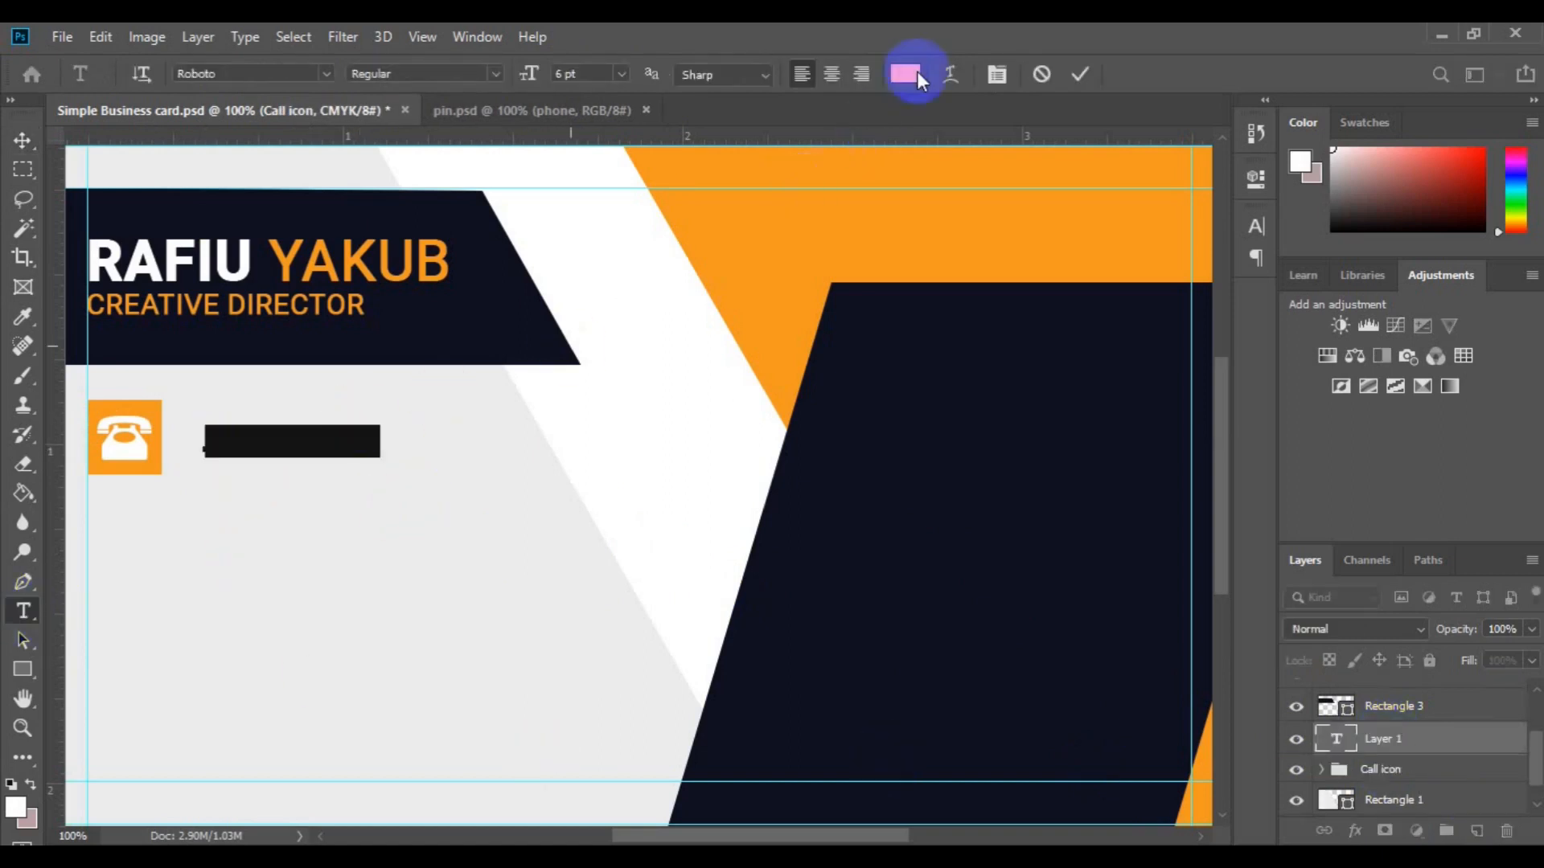
pyautogui.click(905, 73)
pyautogui.click(418, 326)
pyautogui.click(1423, 214)
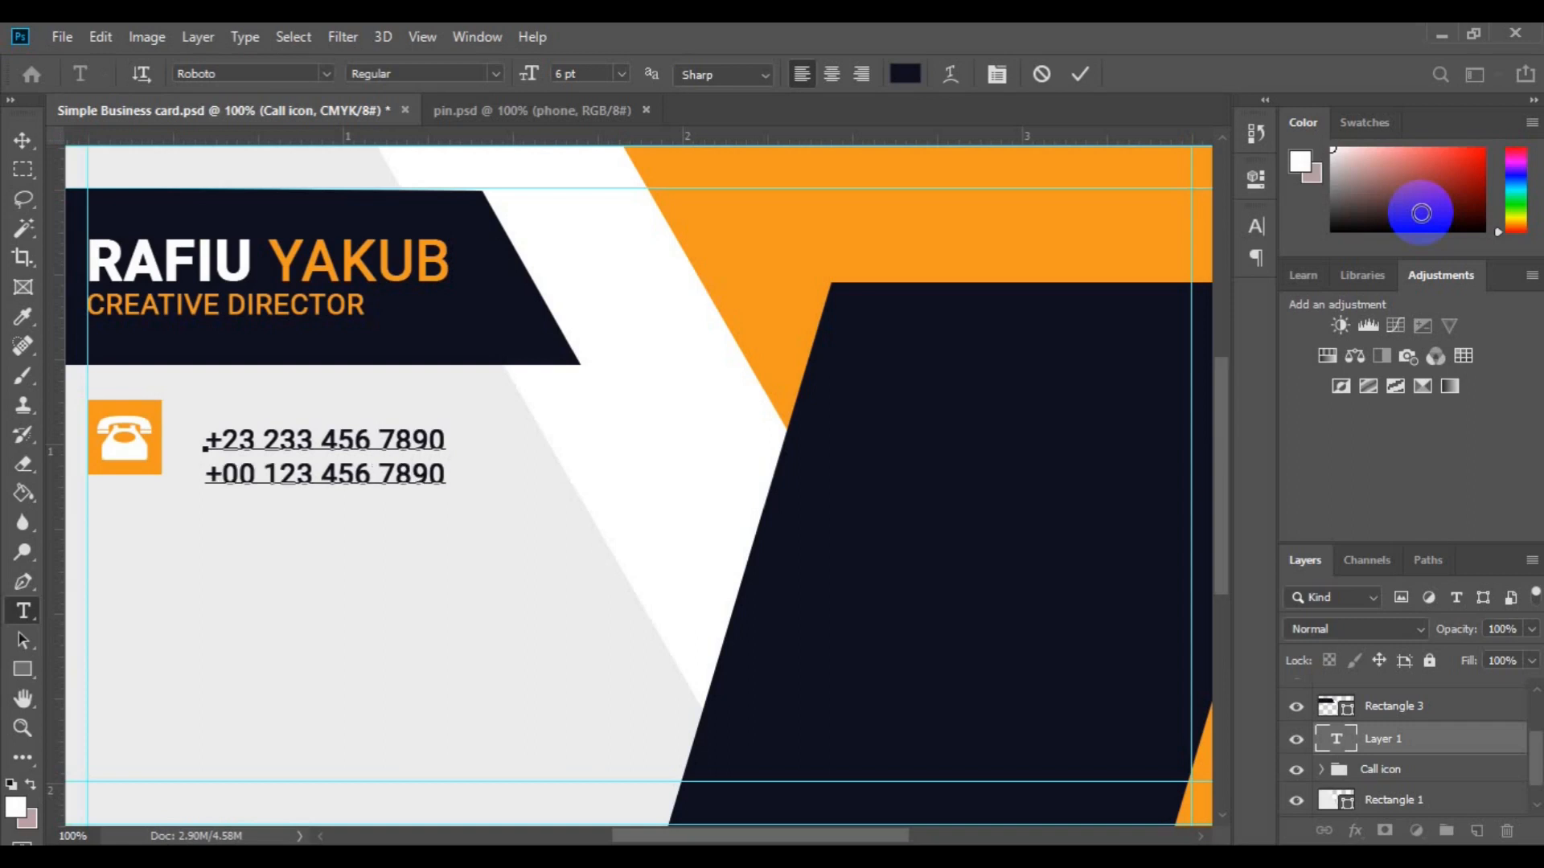
pyautogui.click(22, 139)
pyautogui.keyDown('ctrl'); pyautogui.click(1383, 770); pyautogui.keyUp('ctrl')
pyautogui.click(659, 81)
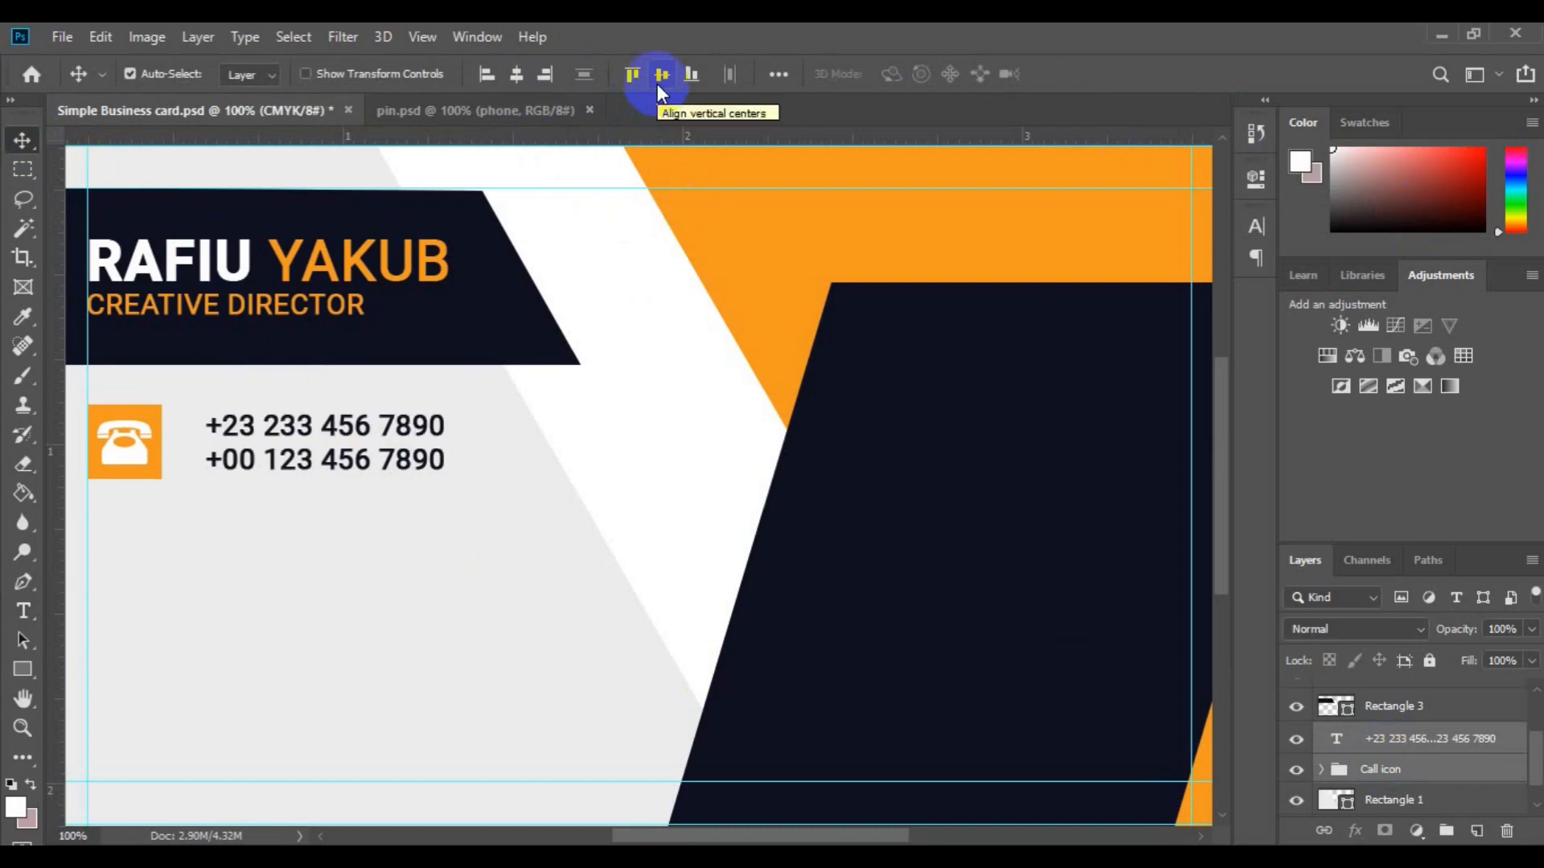
pyautogui.hotkey('ctrl', '-')
pyautogui.hotkey('ctrl', '-')
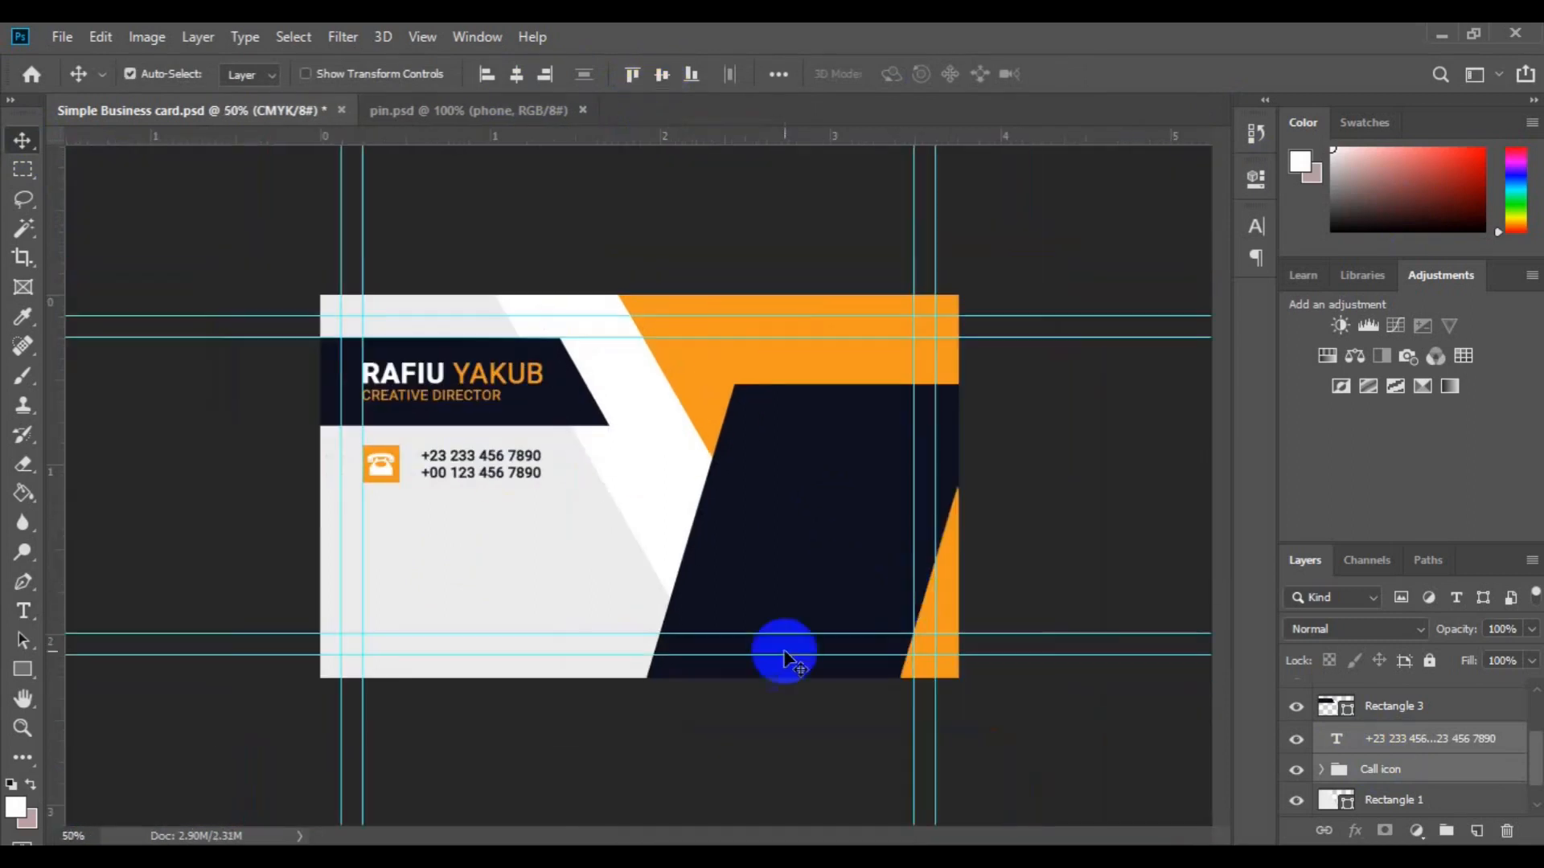
# Step: Nudge the phone numbers toward the icon and duplicate the icon-and-number row just below it
pyautogui.keyDown('ctrl'); pyautogui.click(1383, 769); pyautogui.keyUp('ctrl')
pyautogui.moveTo(493, 470); pyautogui.dragTo(477, 477)
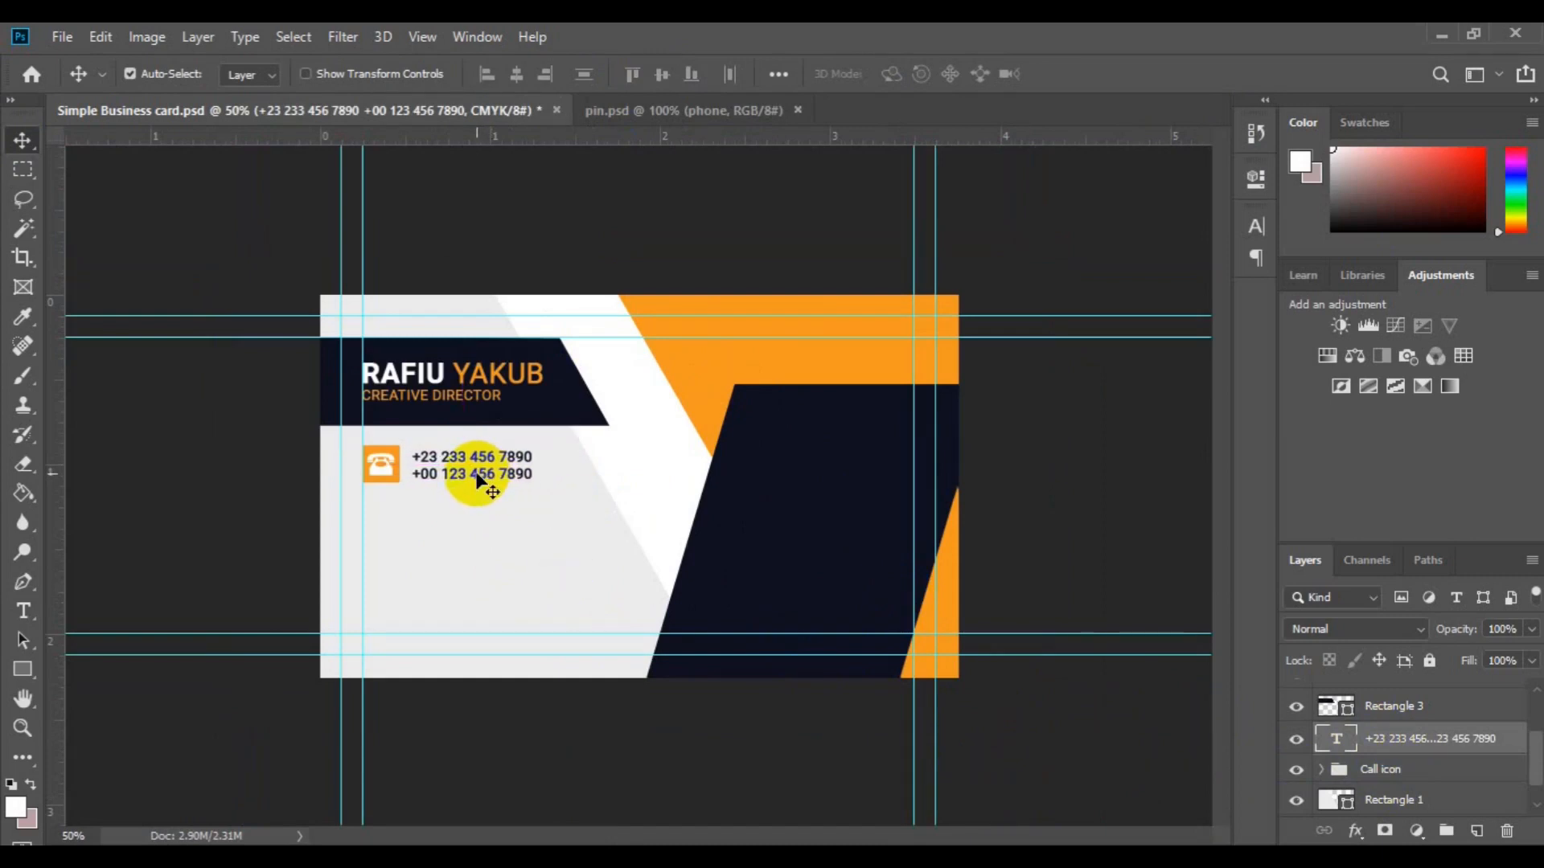
pyautogui.keyDown('ctrl'); pyautogui.click(1359, 774); pyautogui.keyUp('ctrl')
pyautogui.hotkey('ctrl', 'j')
pyautogui.hotkey('ctrl', 't')
pyautogui.moveTo(485, 490); pyautogui.dragTo(482, 519)
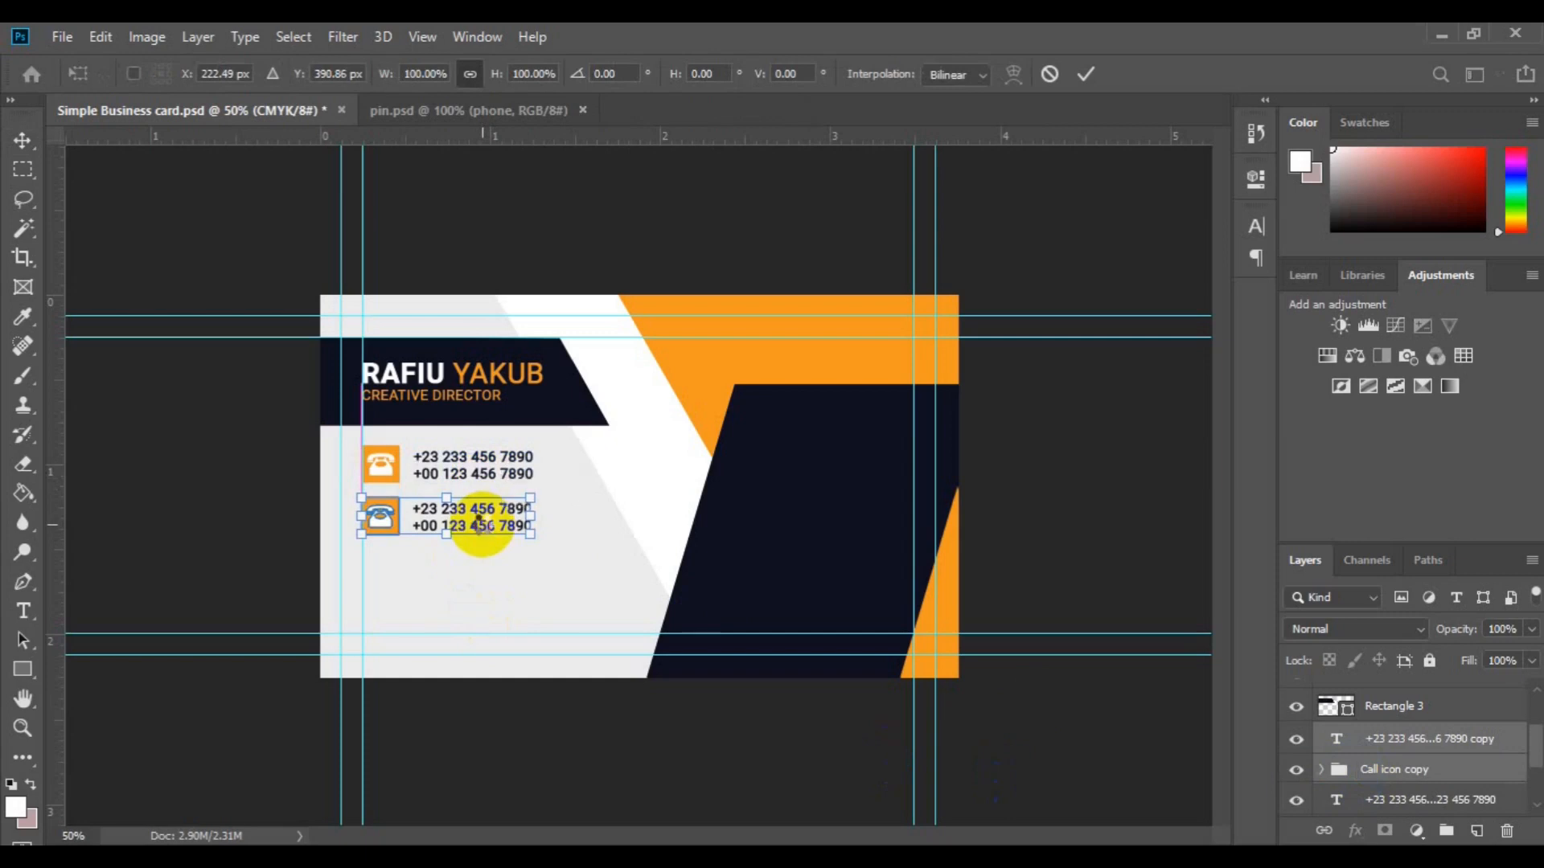
pyautogui.click(696, 559)
# Step: Delete the copied phone glyph and fill the second square with the card's navy
pyautogui.click(1407, 775)
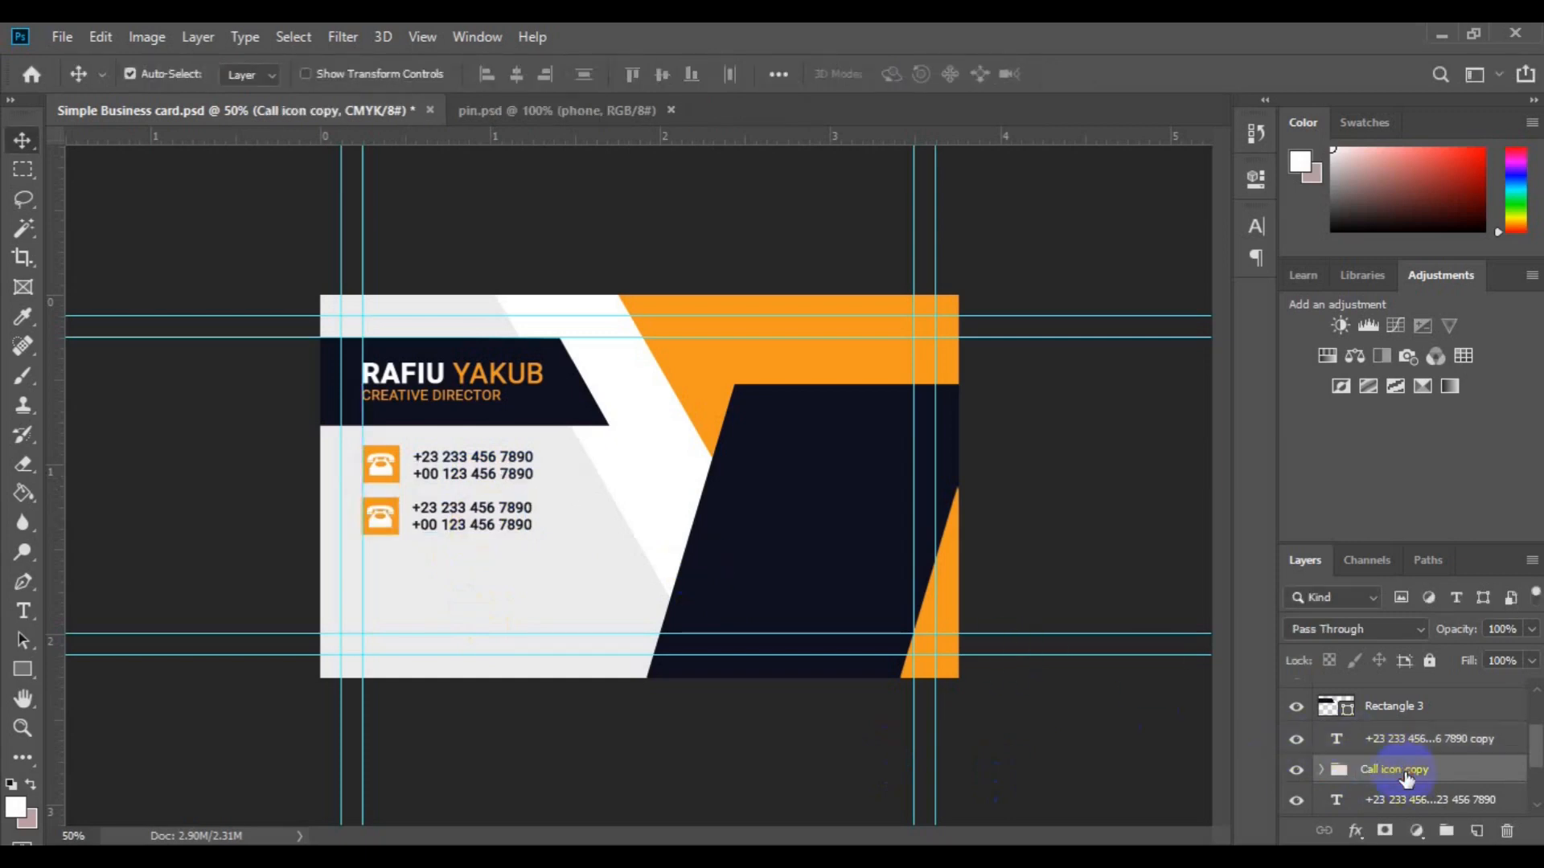
pyautogui.click(1407, 776)
pyautogui.click(379, 517)
pyautogui.press('Delete')
pyautogui.doubleClick(1359, 800)
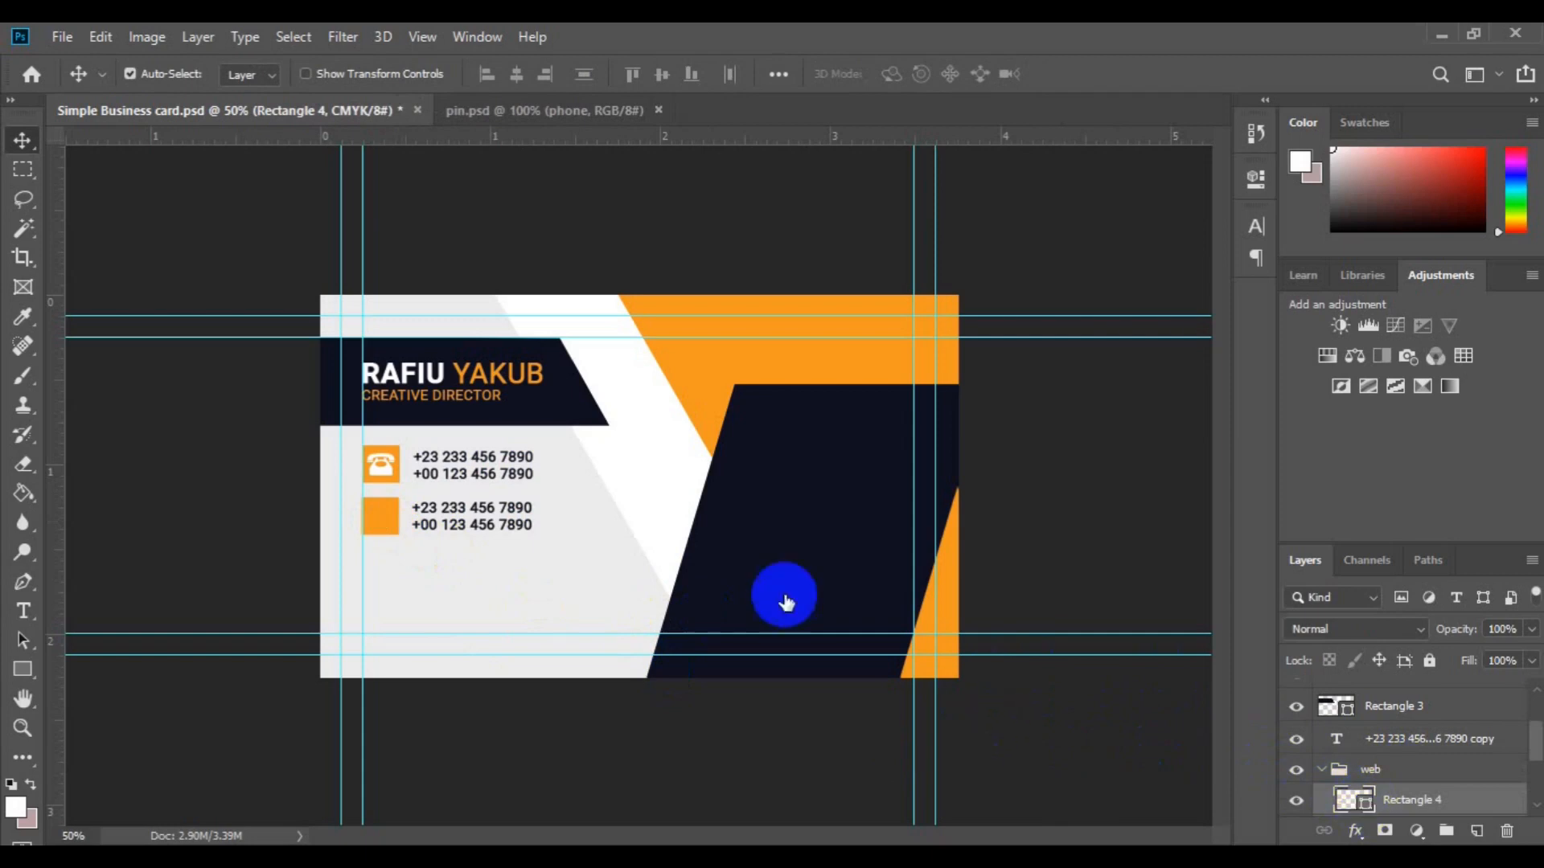
pyautogui.click(783, 595)
pyautogui.click(1458, 211)
# Step: Bring the globe shape from pin.psd into the business card
pyautogui.click(583, 110)
pyautogui.click(1298, 748)
pyautogui.click(1296, 793)
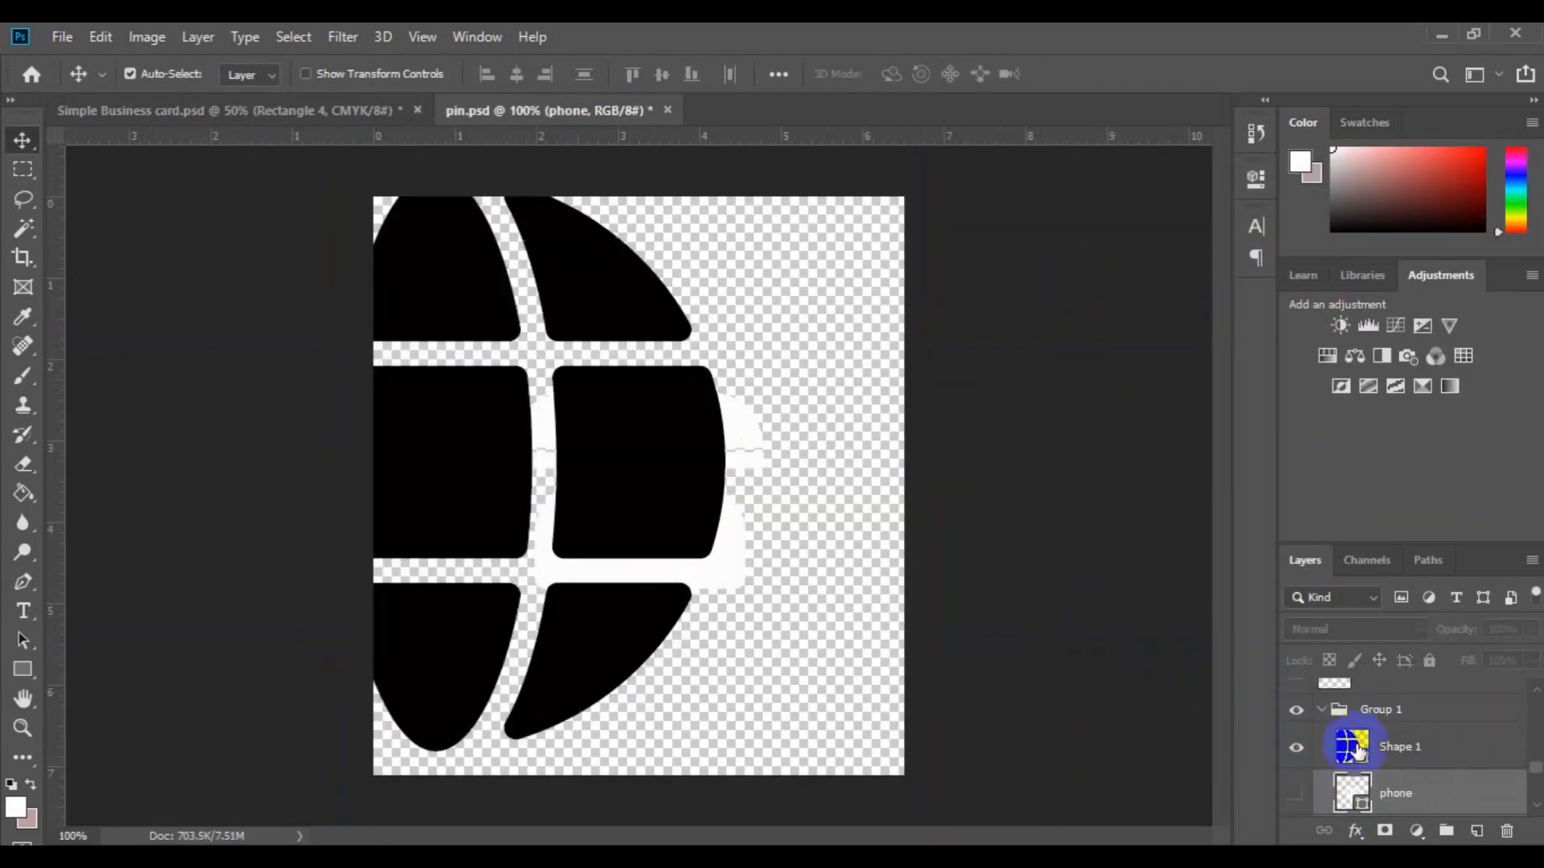
pyautogui.moveTo(1378, 749); pyautogui.dragTo(429, 561)
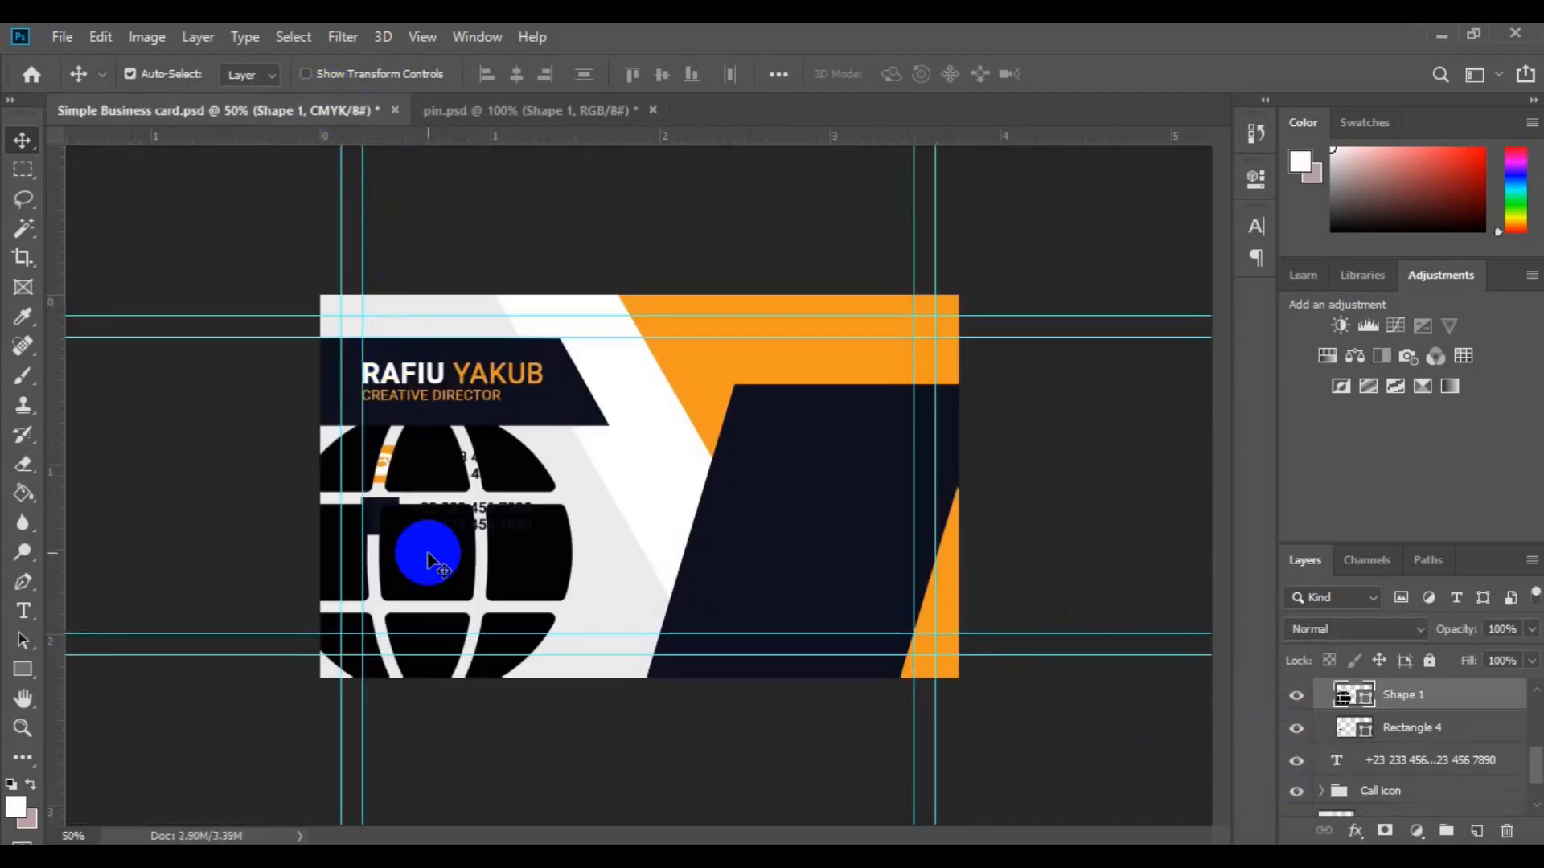
# Step: Scale the globe down to about a tenth and place it beside the second phone lines
pyautogui.hotkey('ctrl', 't')
pyautogui.moveTo(568, 700); pyautogui.dragTo(483, 592)
pyautogui.hotkey('ctrl', 'z')
pyautogui.moveTo(545, 445); pyautogui.dragTo(421, 586)
pyautogui.hotkey('ctrl', 'z')
pyautogui.moveTo(507, 639); pyautogui.dragTo(447, 577)
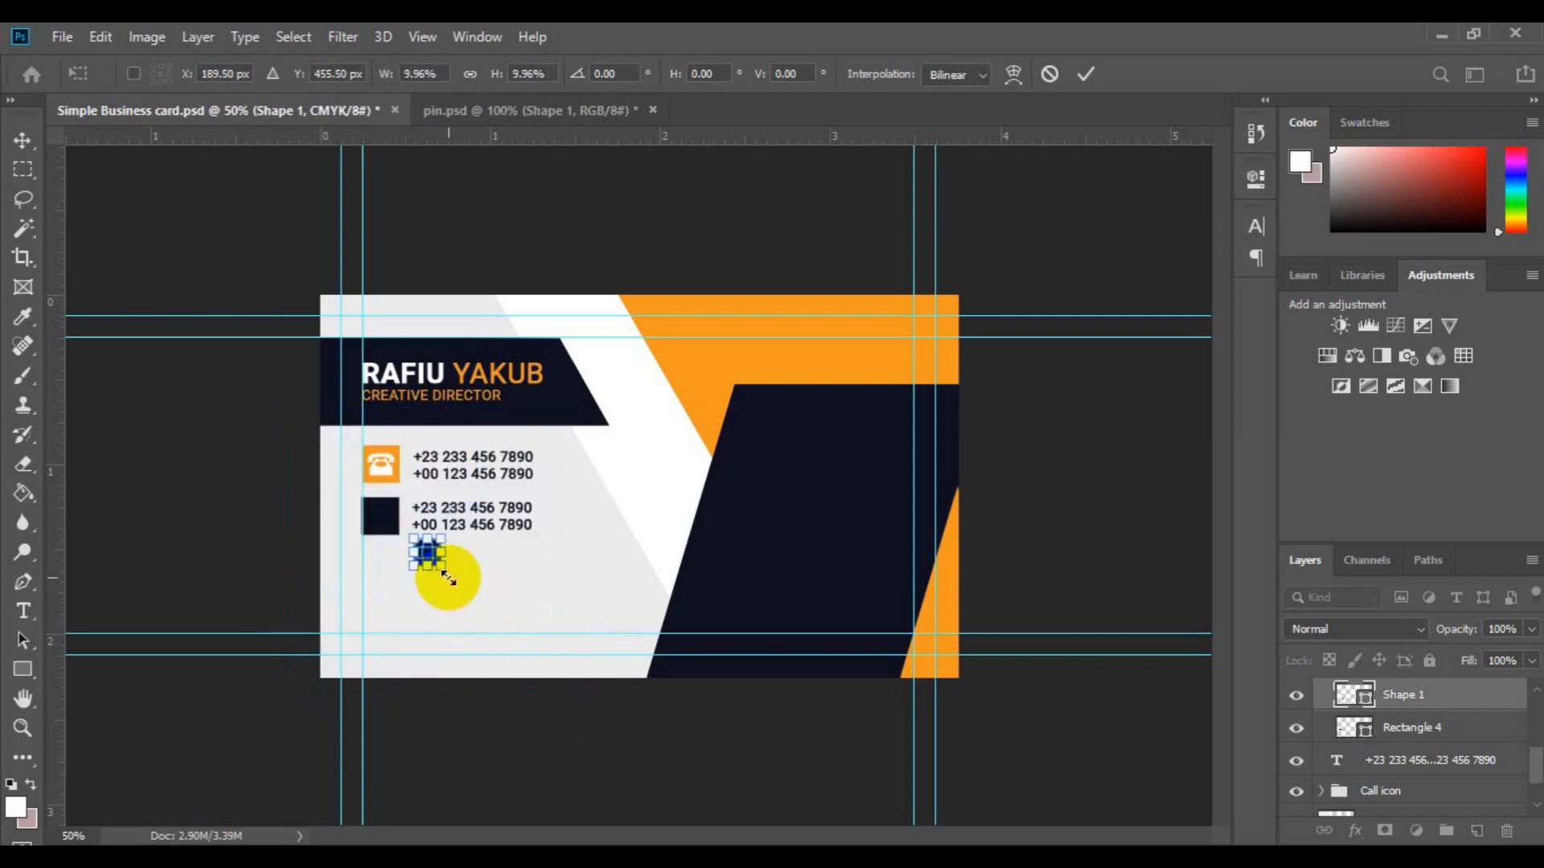
pyautogui.hotkey('ctrl', '+')
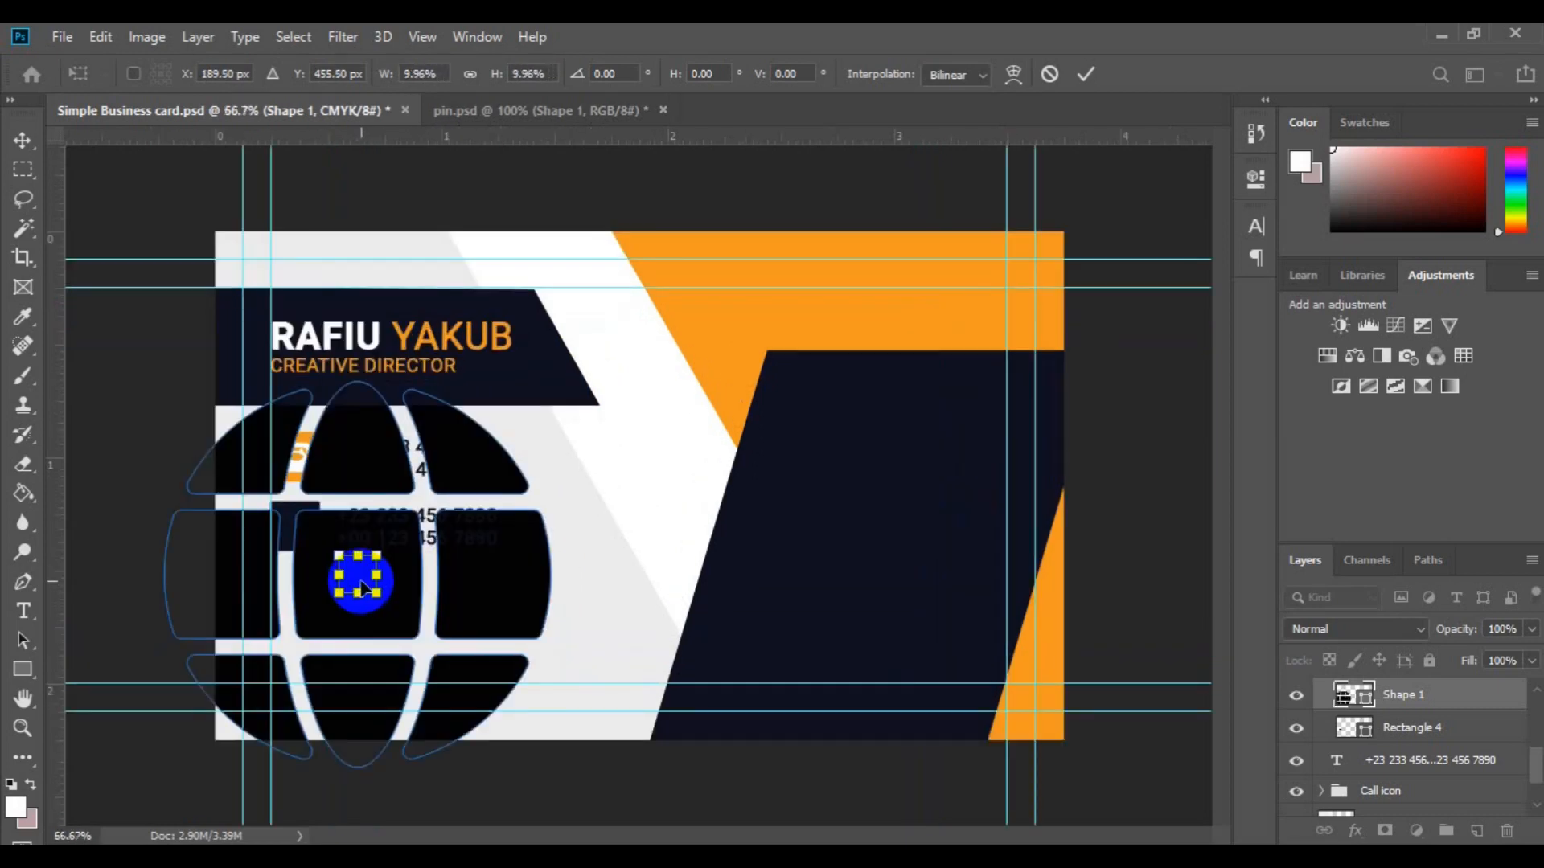
pyautogui.moveTo(363, 587); pyautogui.dragTo(296, 530)
pyautogui.click(692, 620)
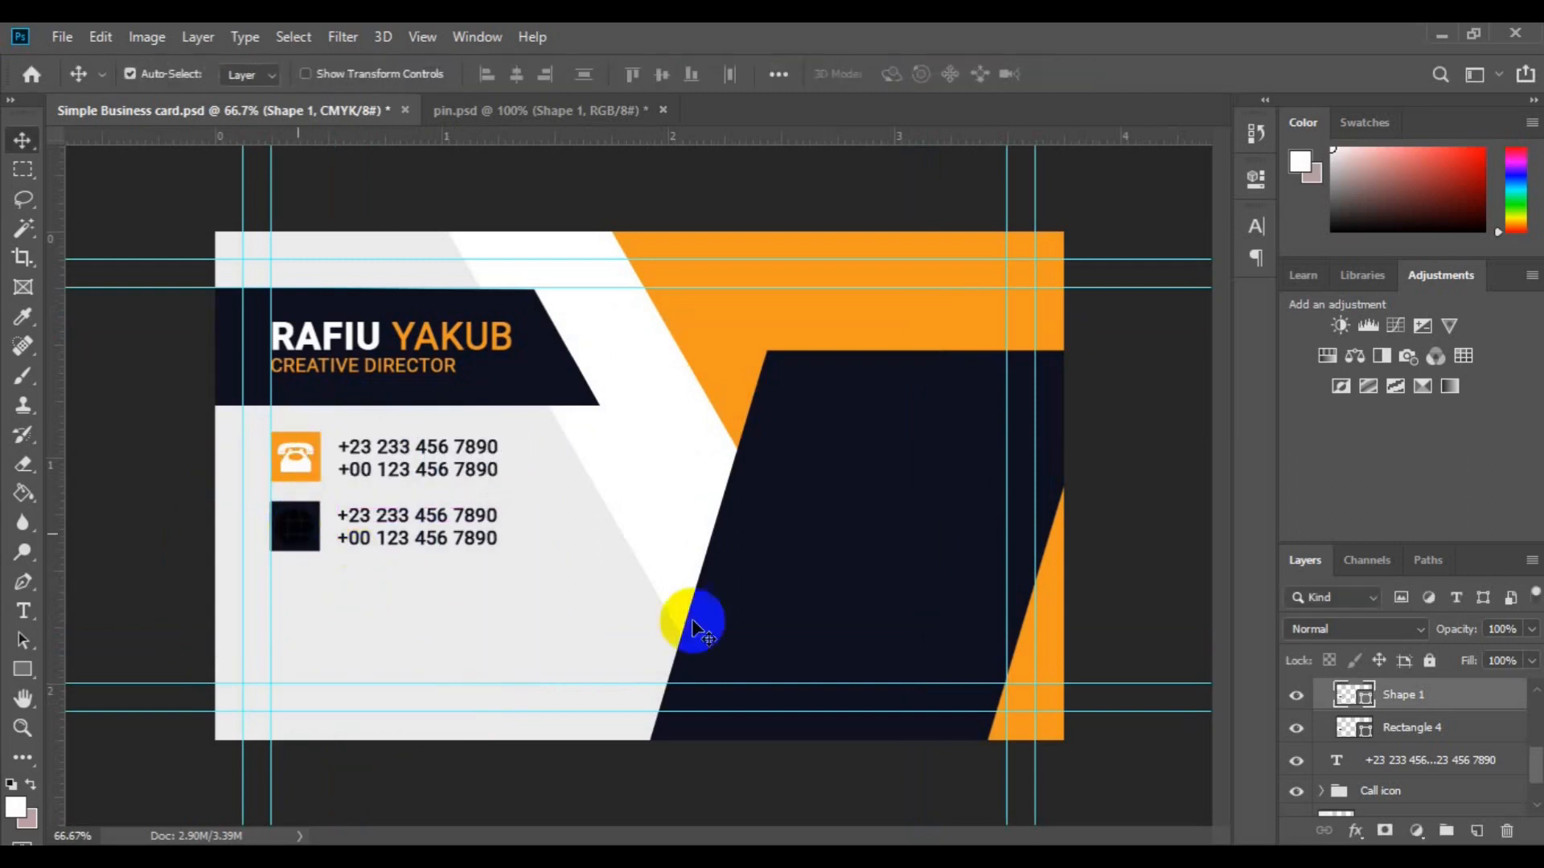
# Step: Colour the globe with the card's orange and centre it on the navy square
pyautogui.doubleClick(1359, 696)
pyautogui.click(726, 370)
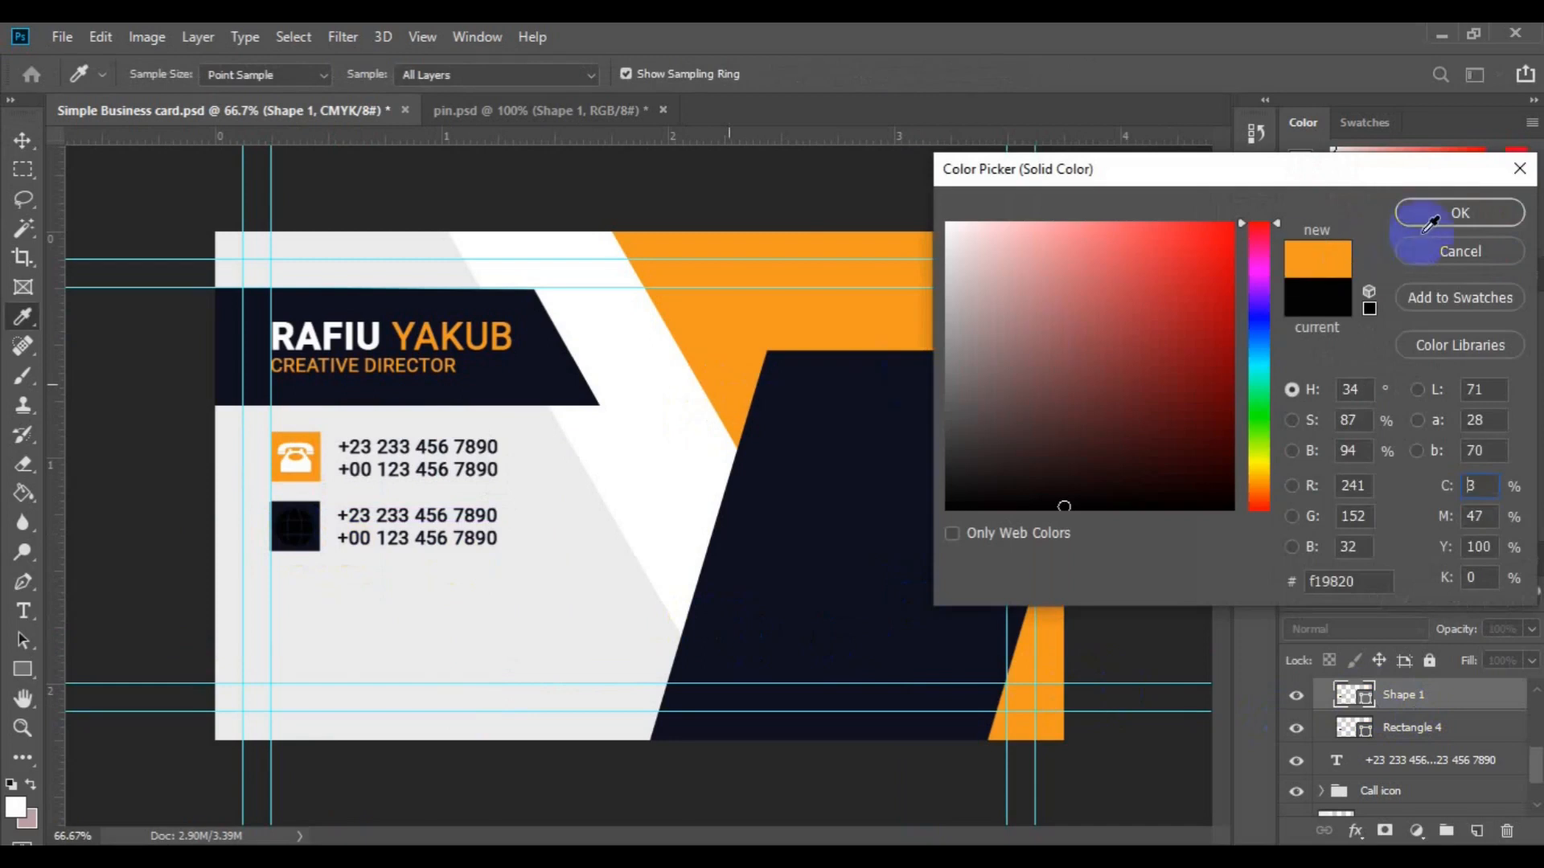
pyautogui.click(1438, 223)
pyautogui.hotkey('ctrl', 't')
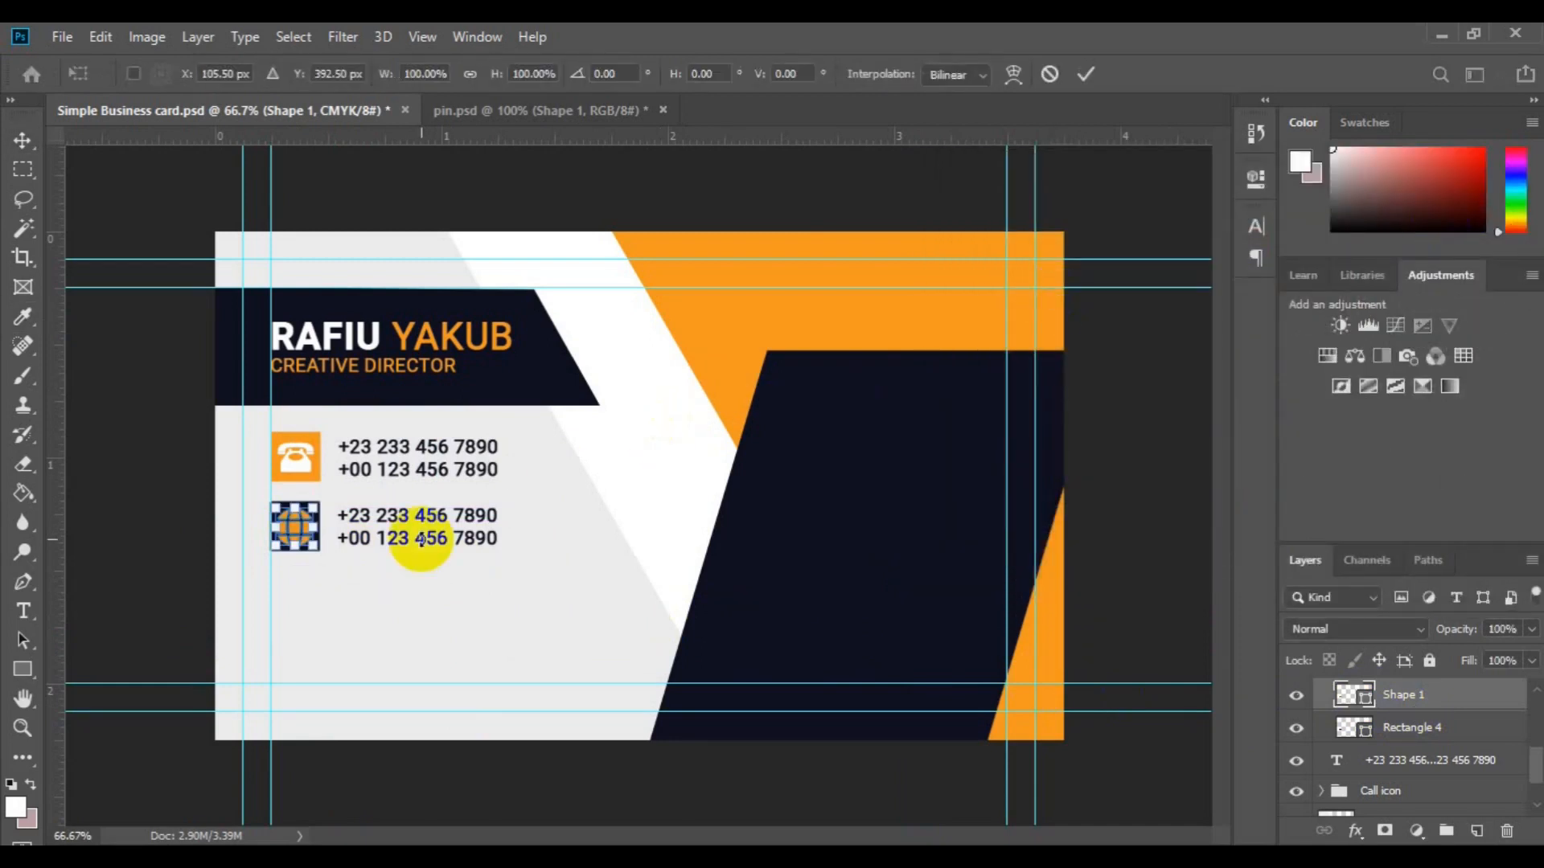
pyautogui.click(921, 599)
pyautogui.keyDown('shift'); pyautogui.click(879, 610); pyautogui.keyUp('shift')
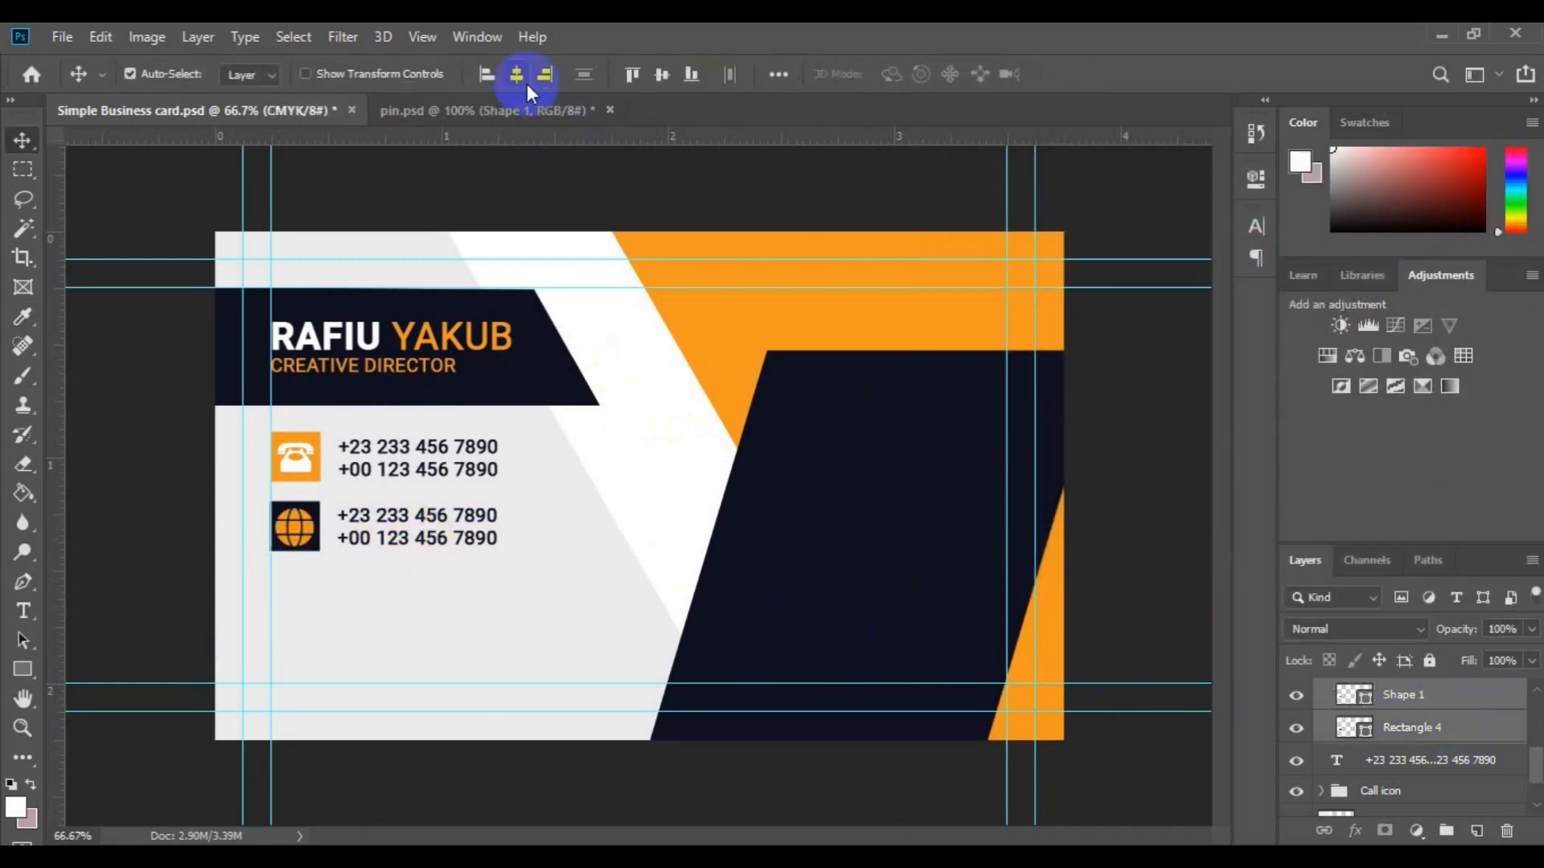
pyautogui.click(661, 79)
pyautogui.click(346, 523)
pyautogui.click(24, 611)
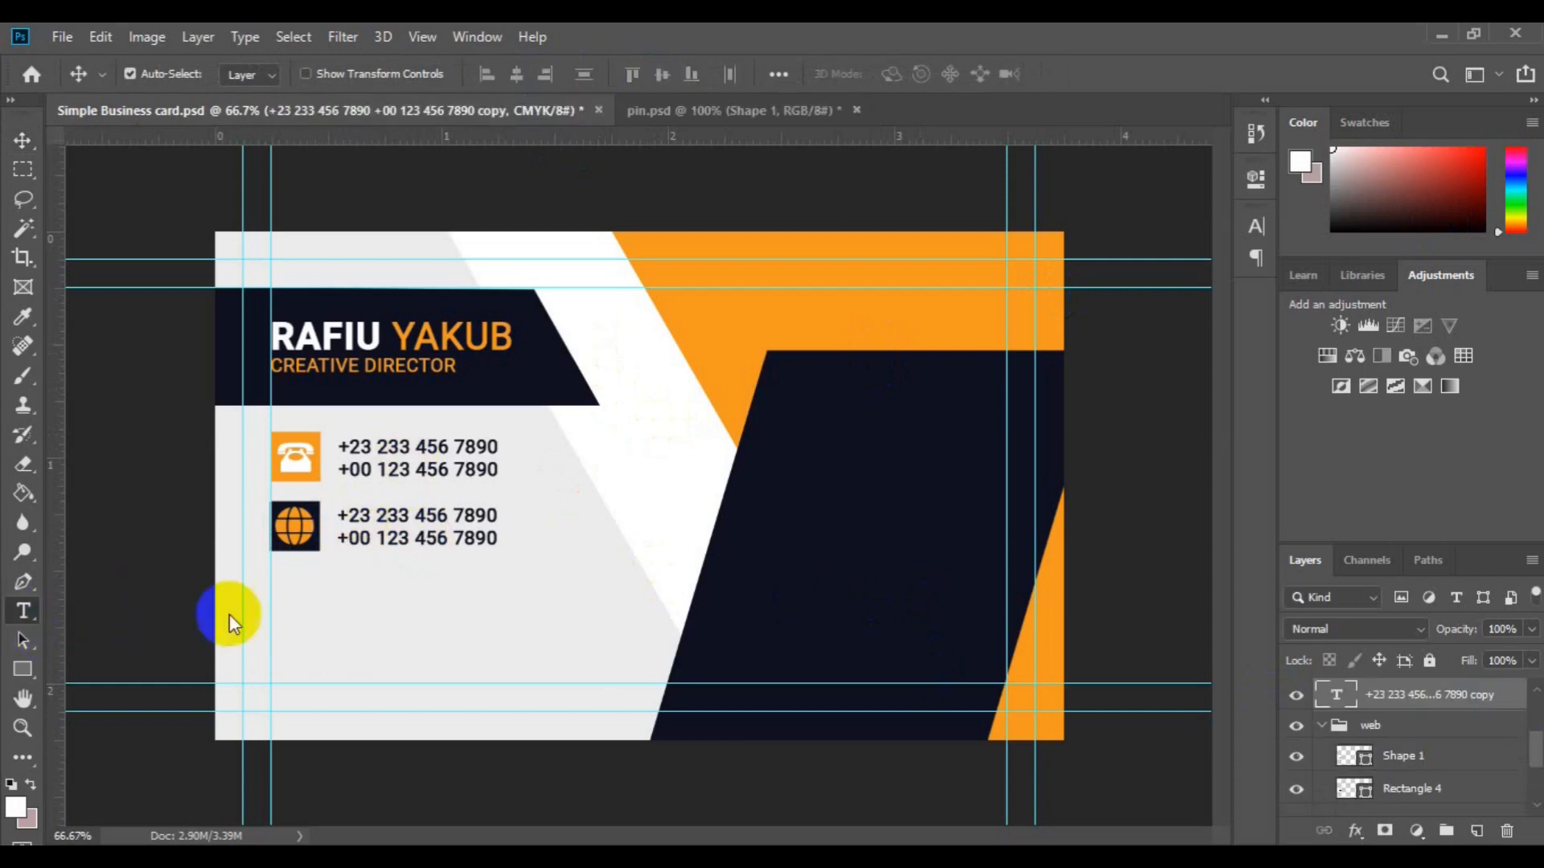
pyautogui.click(342, 521)
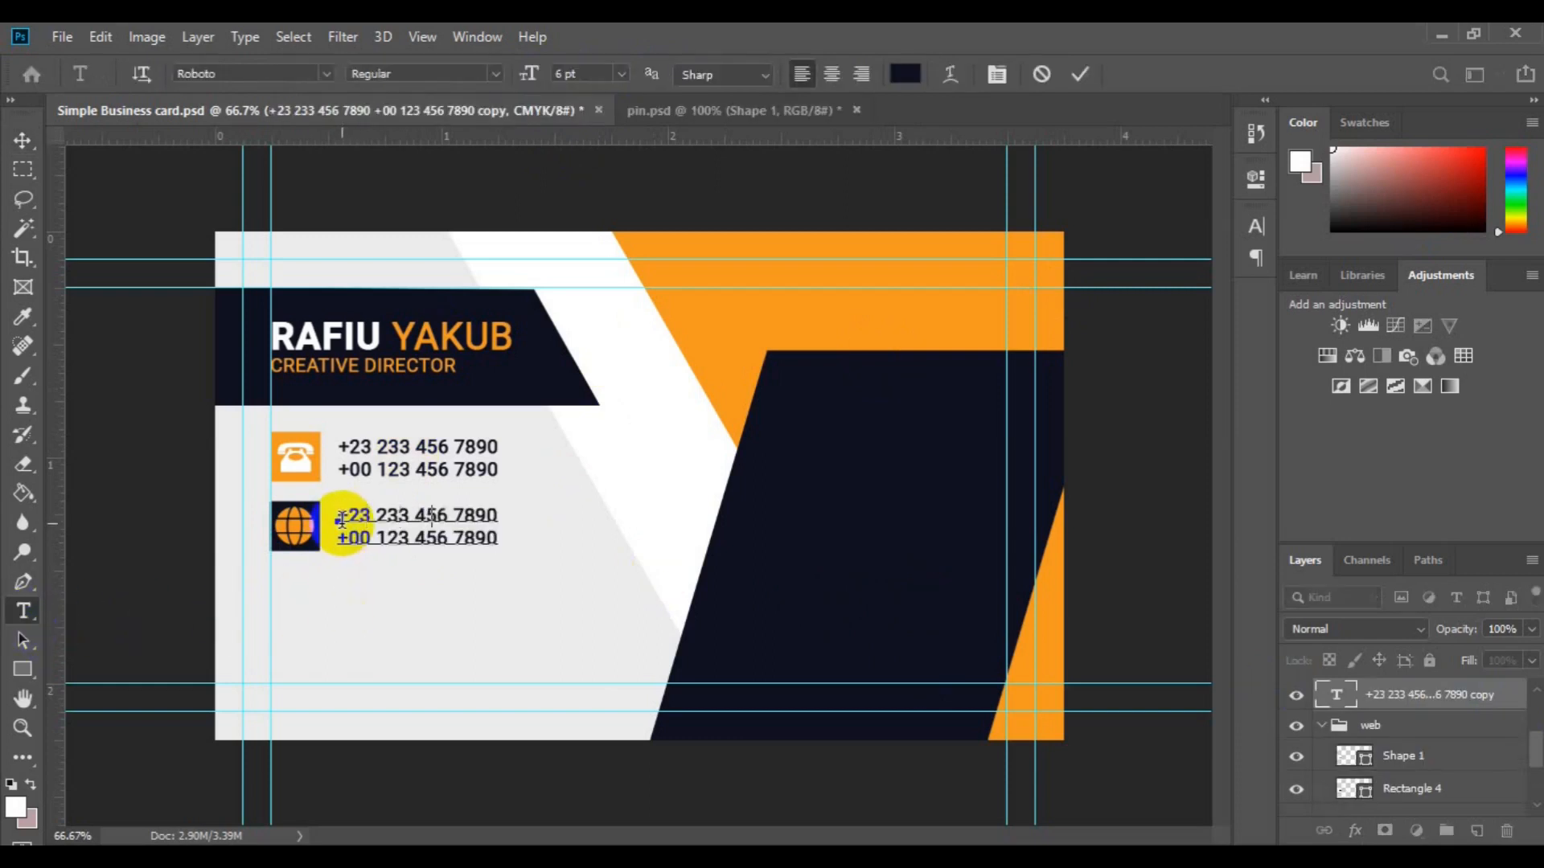
pyautogui.write('www.websiteurl.com')
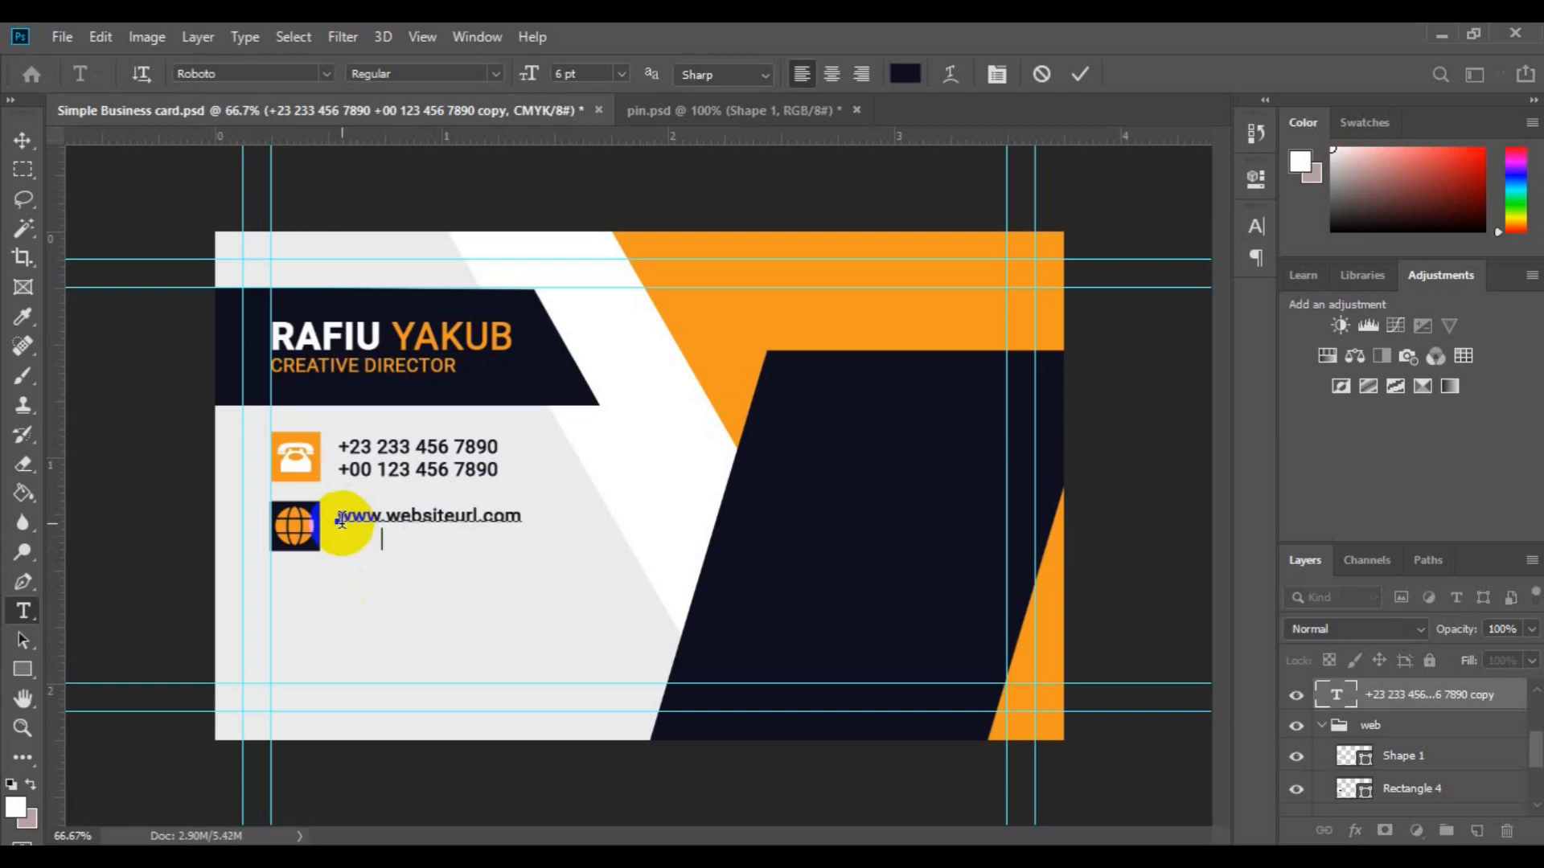
pyautogui.write('www.websiteurl.com')
pyautogui.click(22, 142)
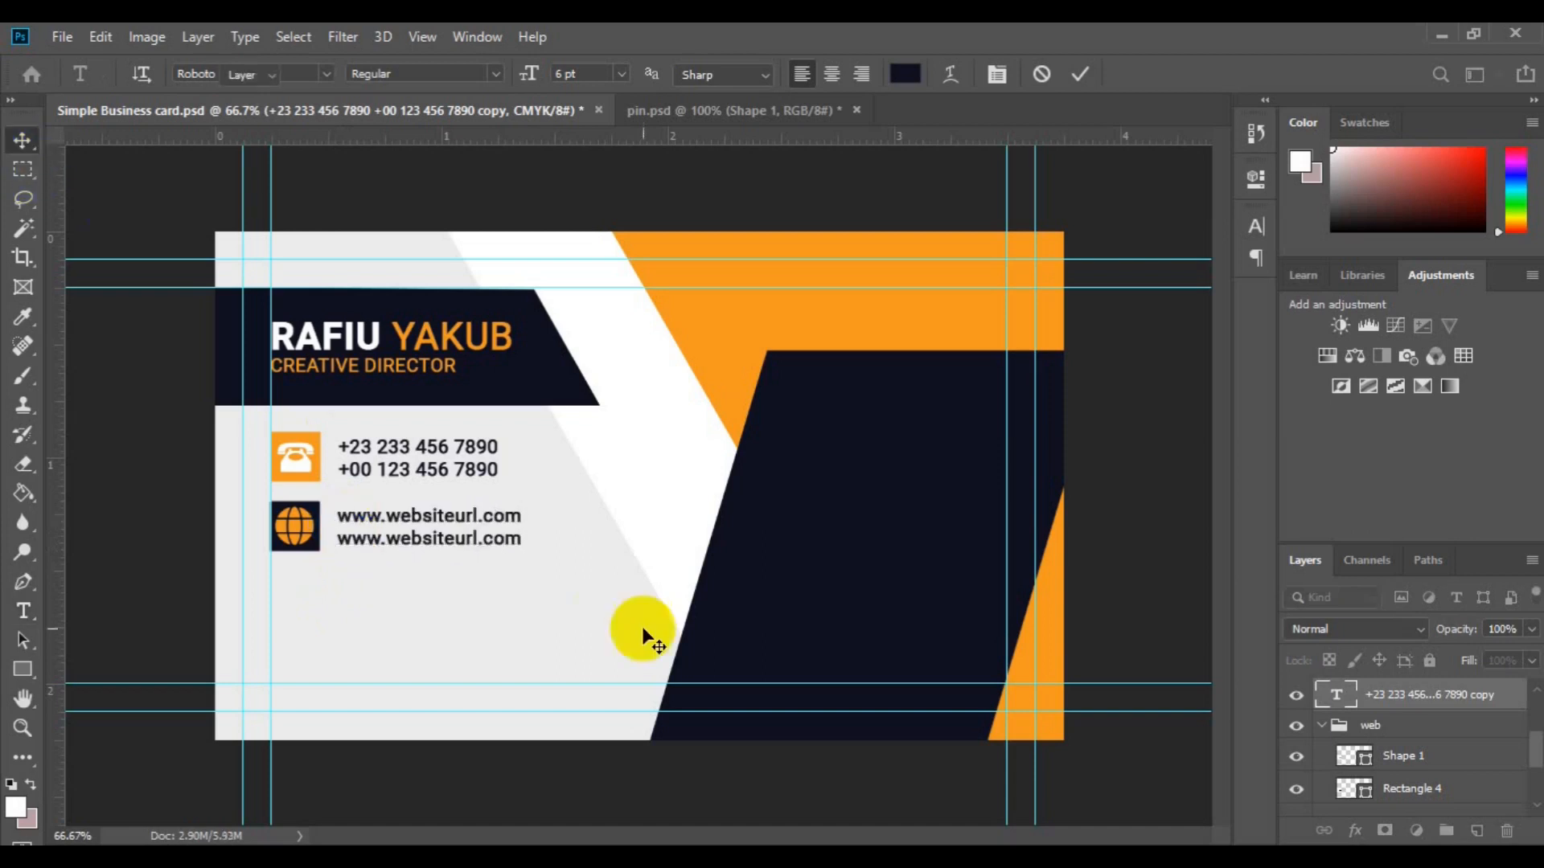
# Step: Duplicate the website row just below itself and delete the copy's globe
pyautogui.keyDown('shift'); pyautogui.click(1407, 724); pyautogui.keyUp('shift')
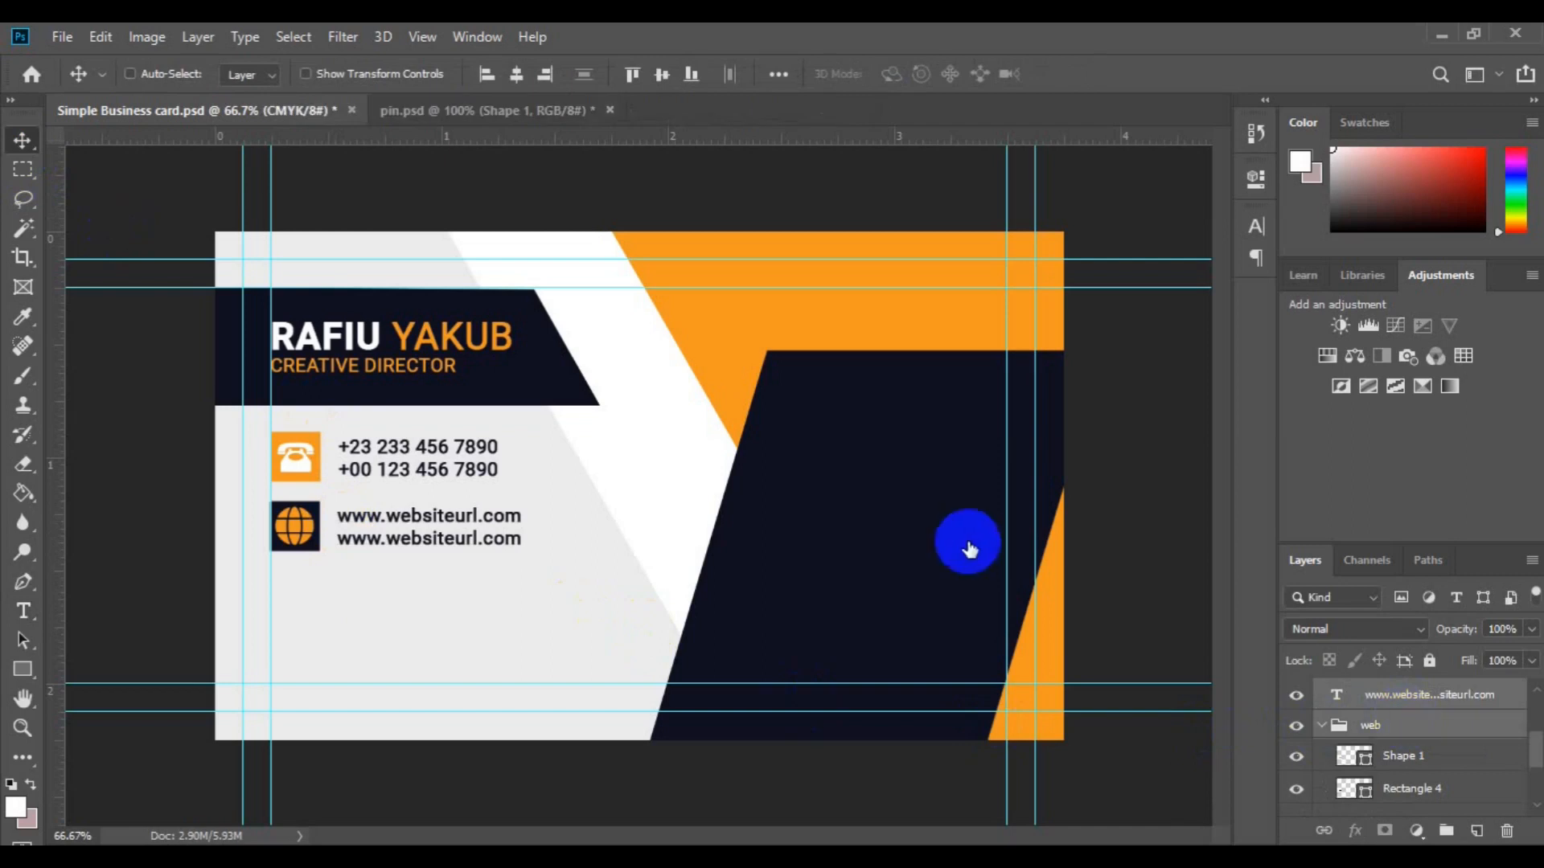
pyautogui.click(1321, 725)
pyautogui.hotkey('ctrl', 'j')
pyautogui.hotkey('ctrl', 't')
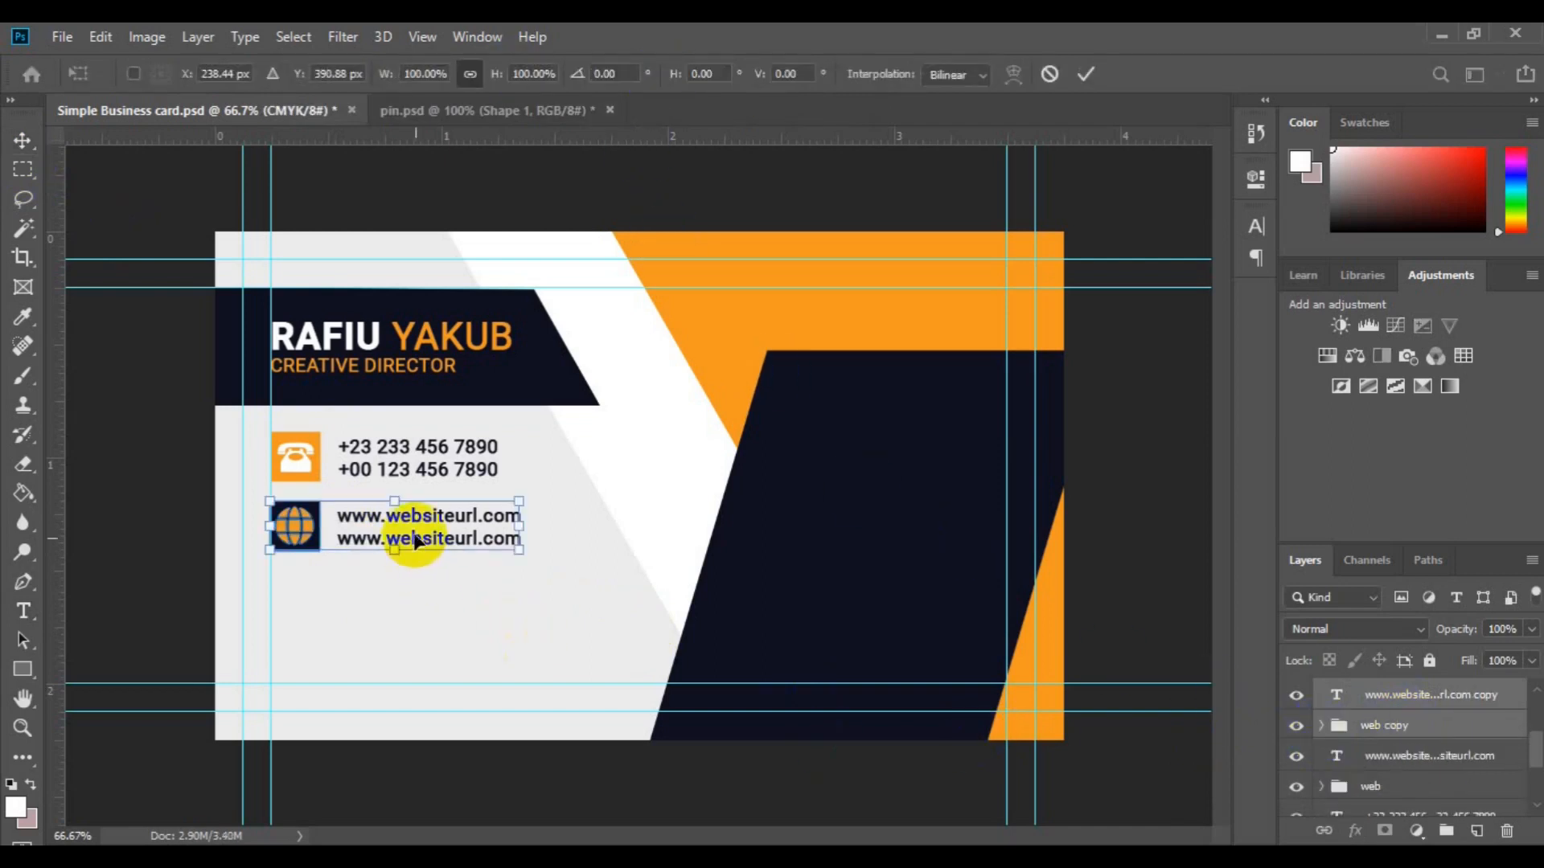
pyautogui.moveTo(412, 545); pyautogui.dragTo(414, 611)
pyautogui.moveTo(415, 612); pyautogui.dragTo(414, 608)
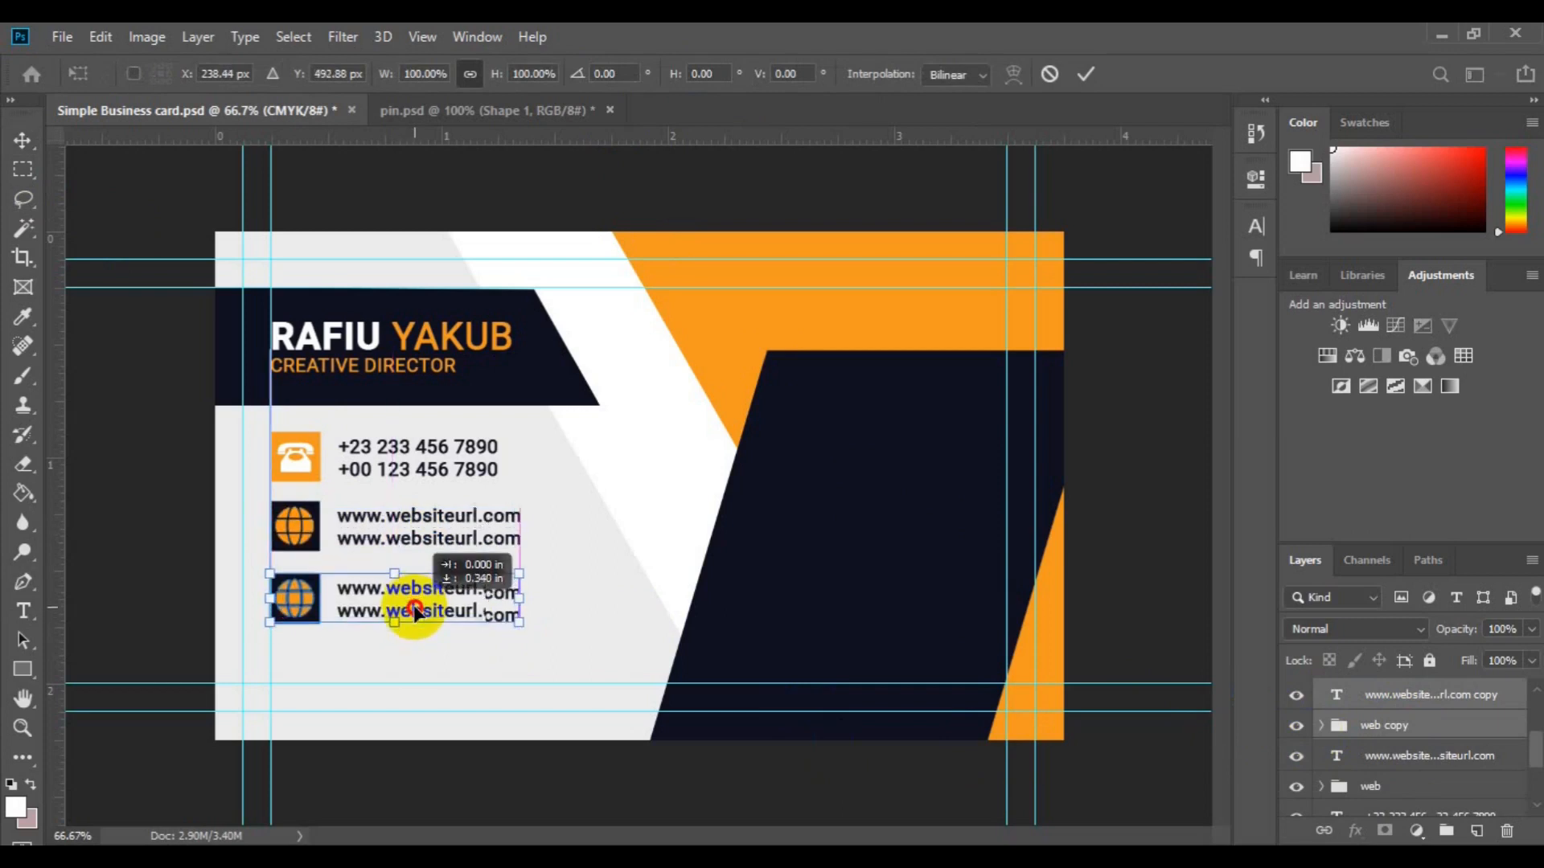
pyautogui.press('Return')
pyautogui.click(1415, 728)
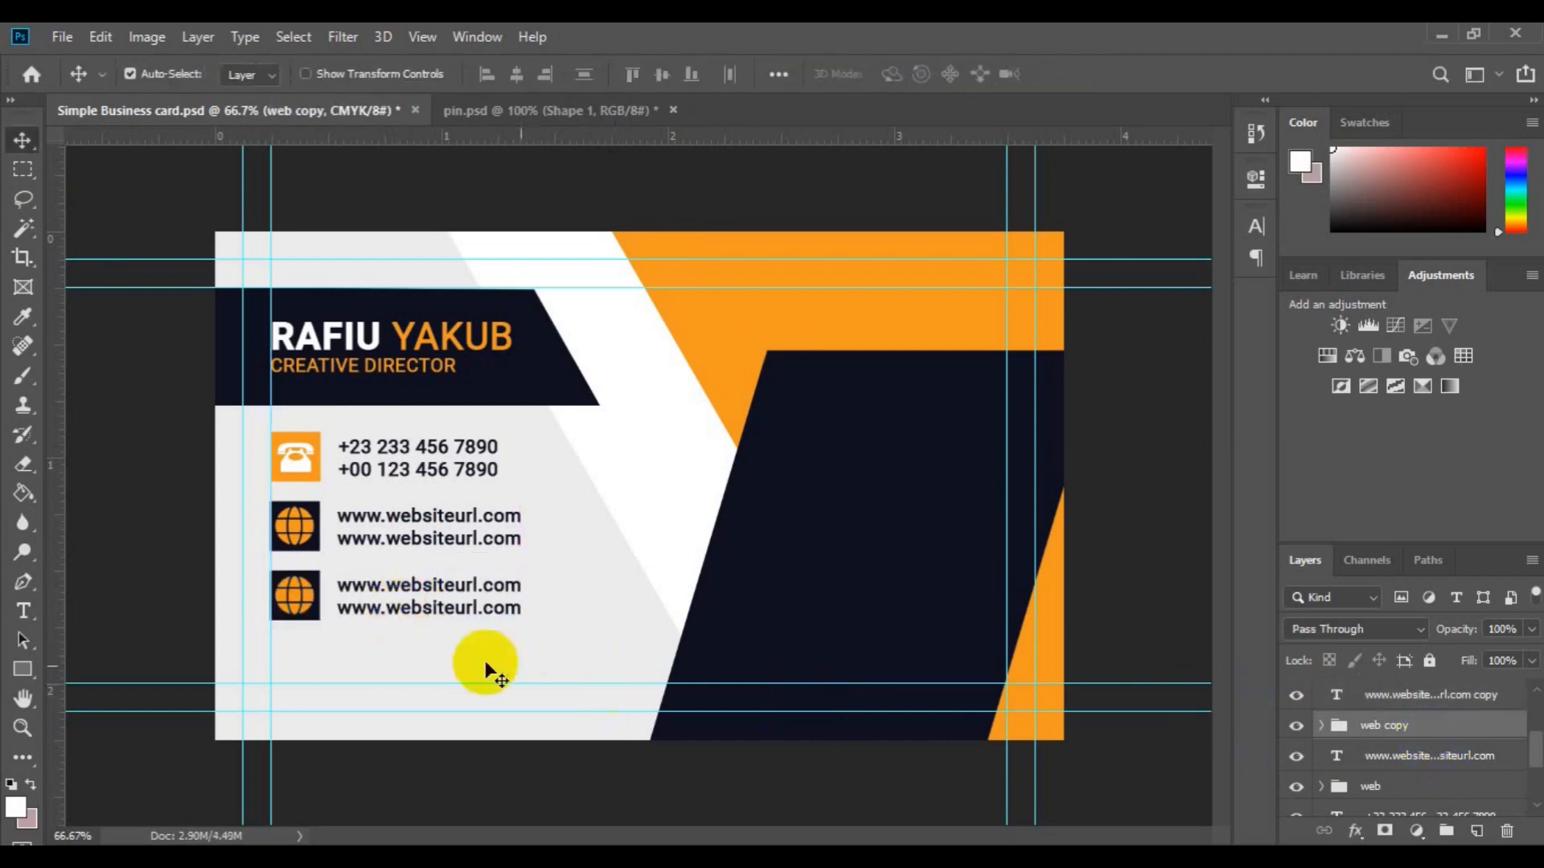
pyautogui.click(297, 587)
pyautogui.press('Delete')
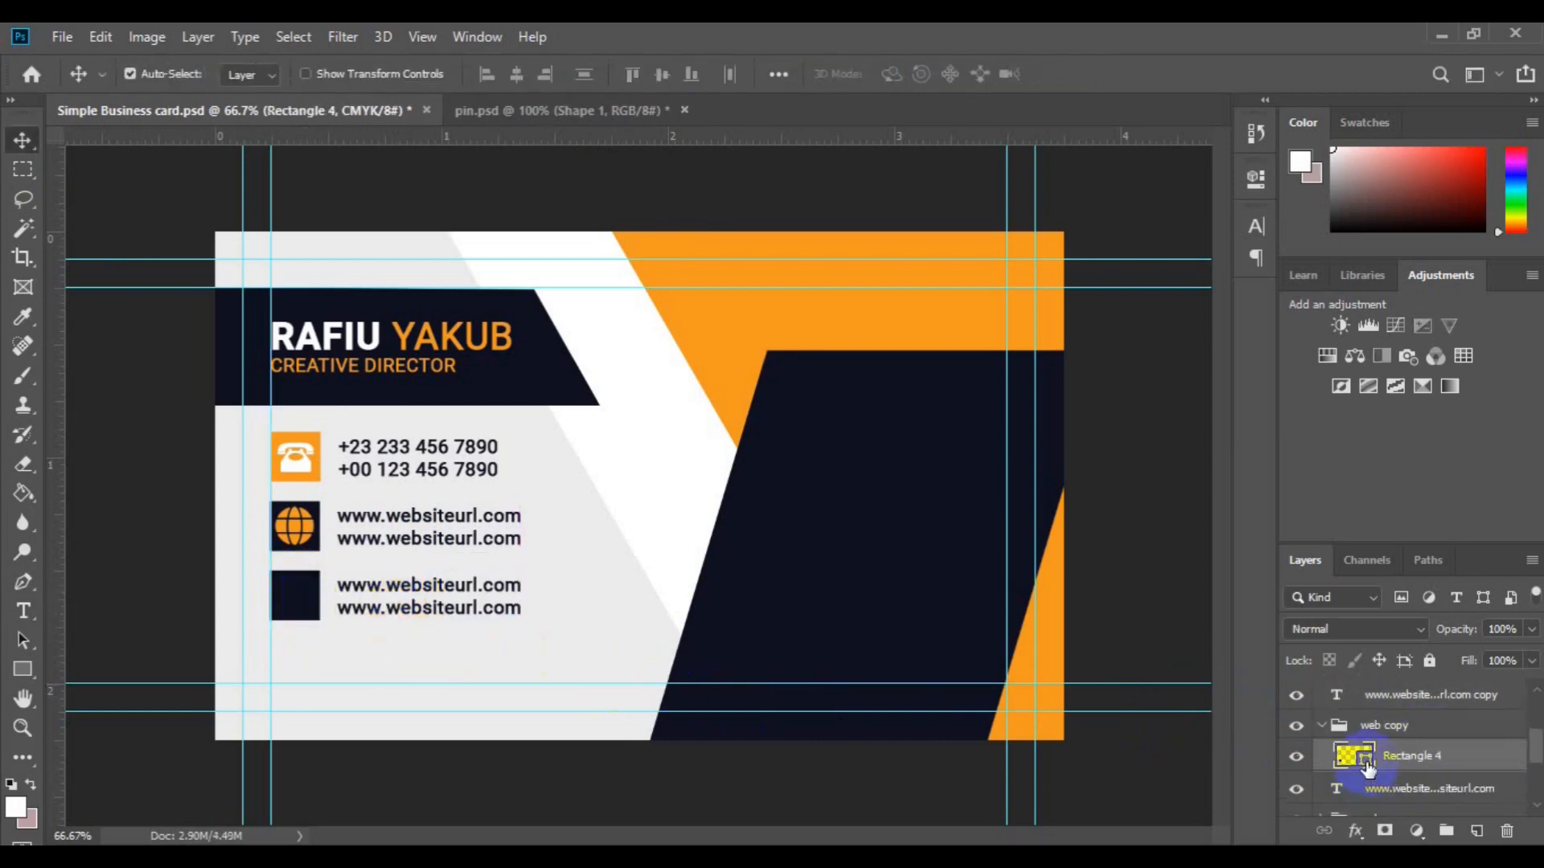
# Step: Fill the third square with the orange sampled from the phone icon square
pyautogui.click(316, 480)
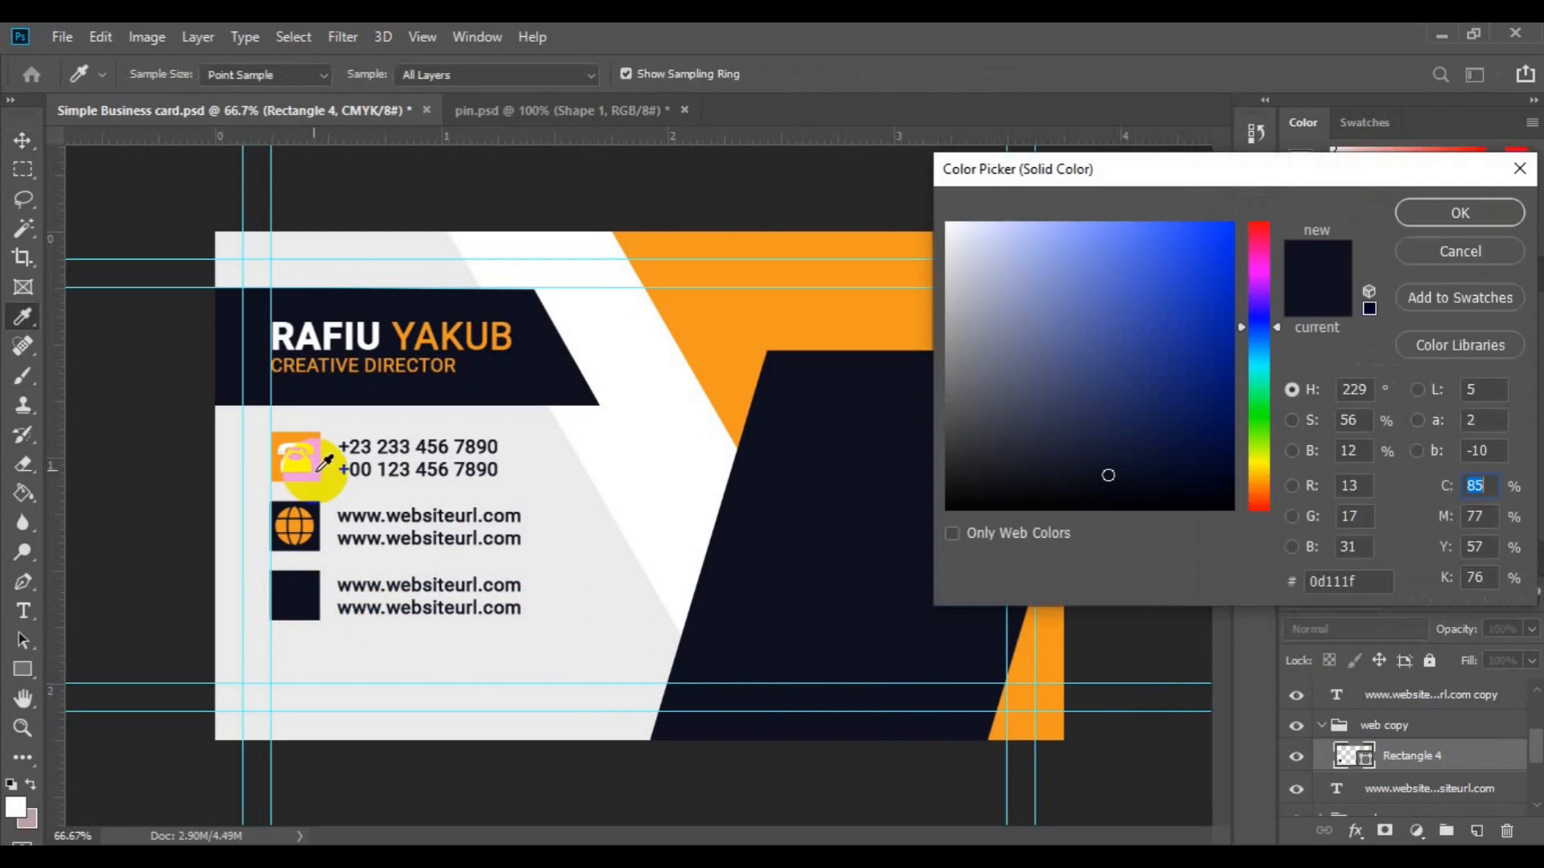
pyautogui.click(315, 475)
pyautogui.click(1448, 211)
# Step: Bring the location pin from pin.psd into the card and shrink it to icon size
pyautogui.click(551, 113)
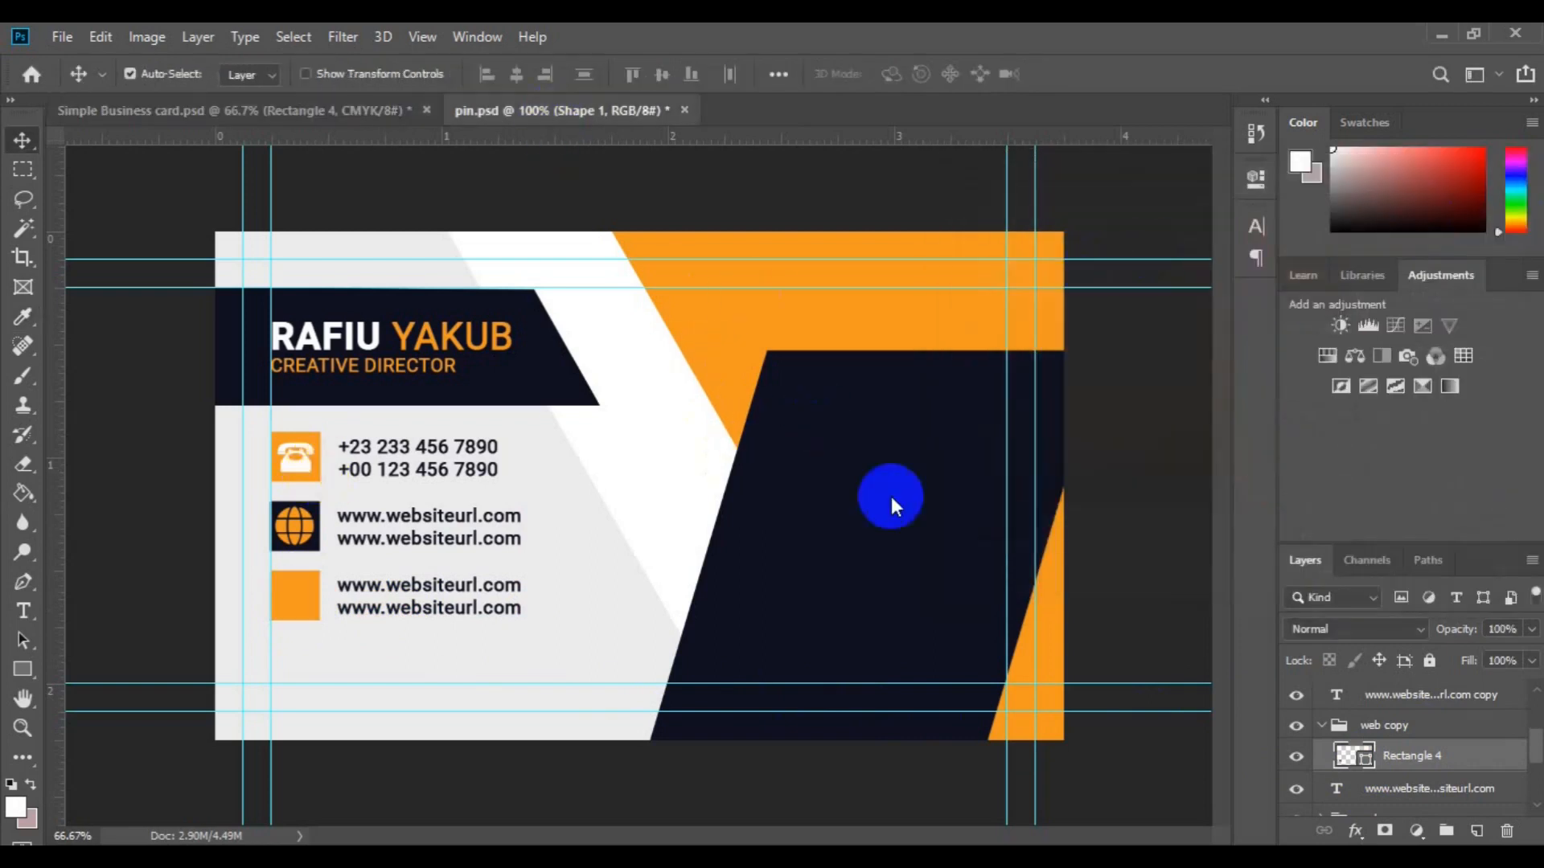
pyautogui.scroll(-2, 1521, 724)
pyautogui.moveTo(1397, 793); pyautogui.dragTo(345, 592)
pyautogui.hotkey('ctrl', 't')
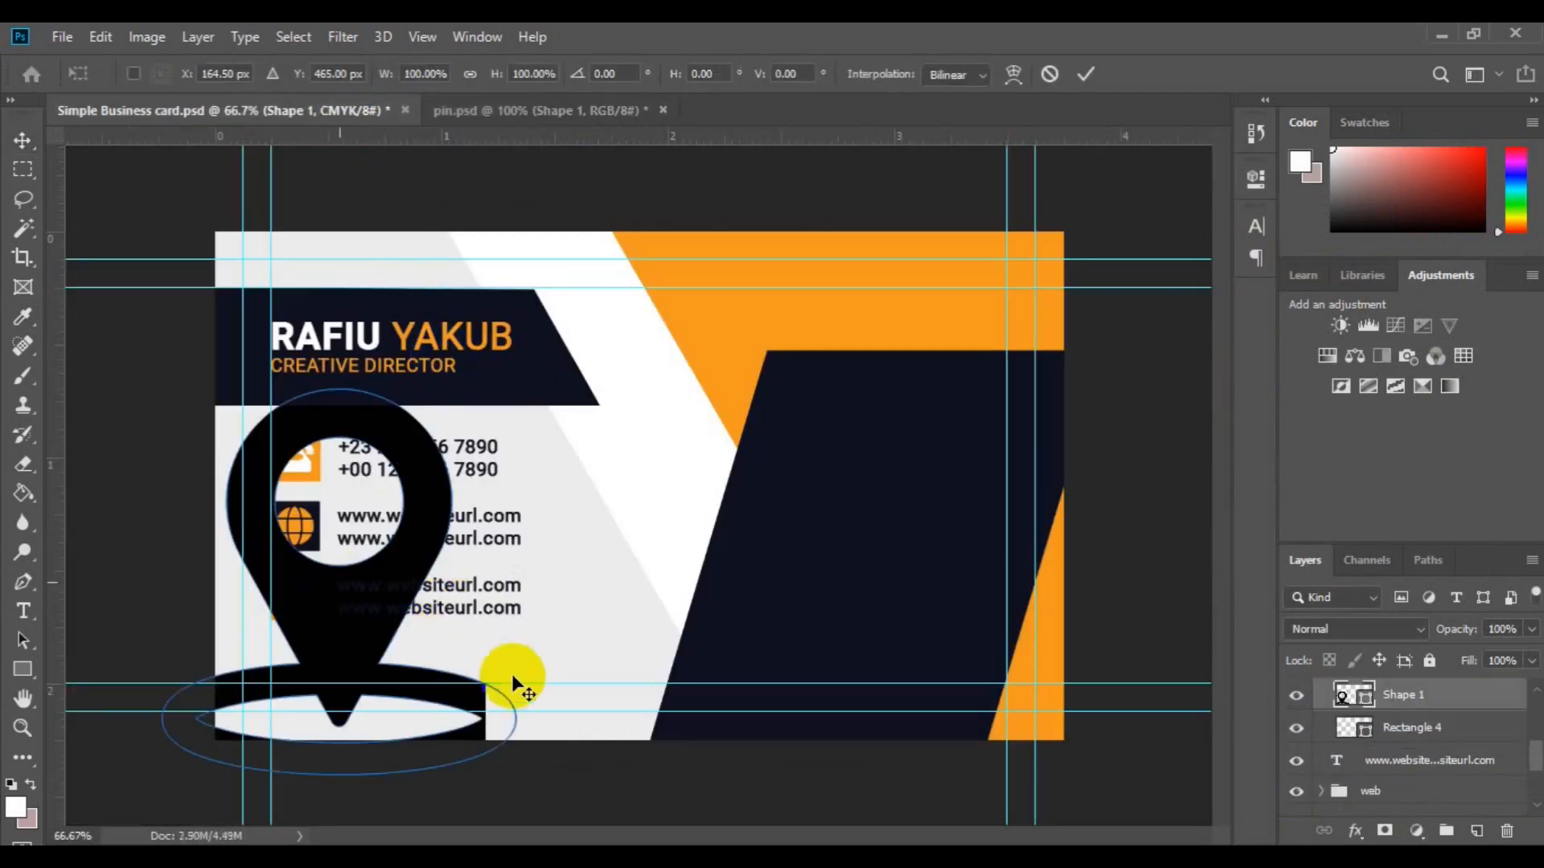
pyautogui.moveTo(512, 774); pyautogui.dragTo(296, 603)
pyautogui.press('Return')
# Step: Make the pin white and centre it on the orange square
pyautogui.rightClick(941, 727)
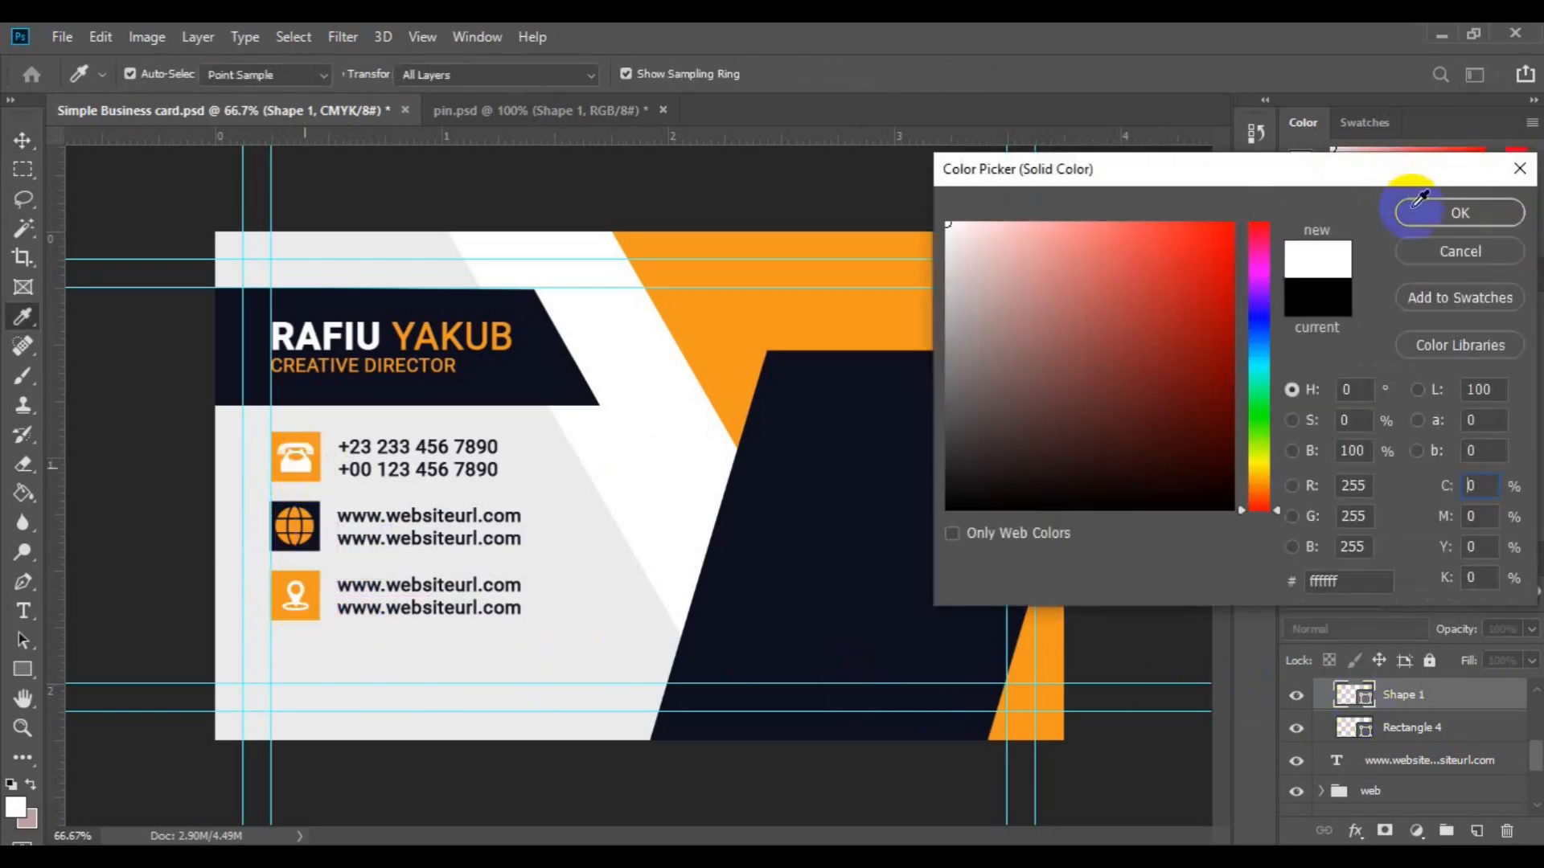
pyautogui.click(1415, 206)
pyautogui.keyDown('shift'); pyautogui.click(1393, 728); pyautogui.keyUp('shift')
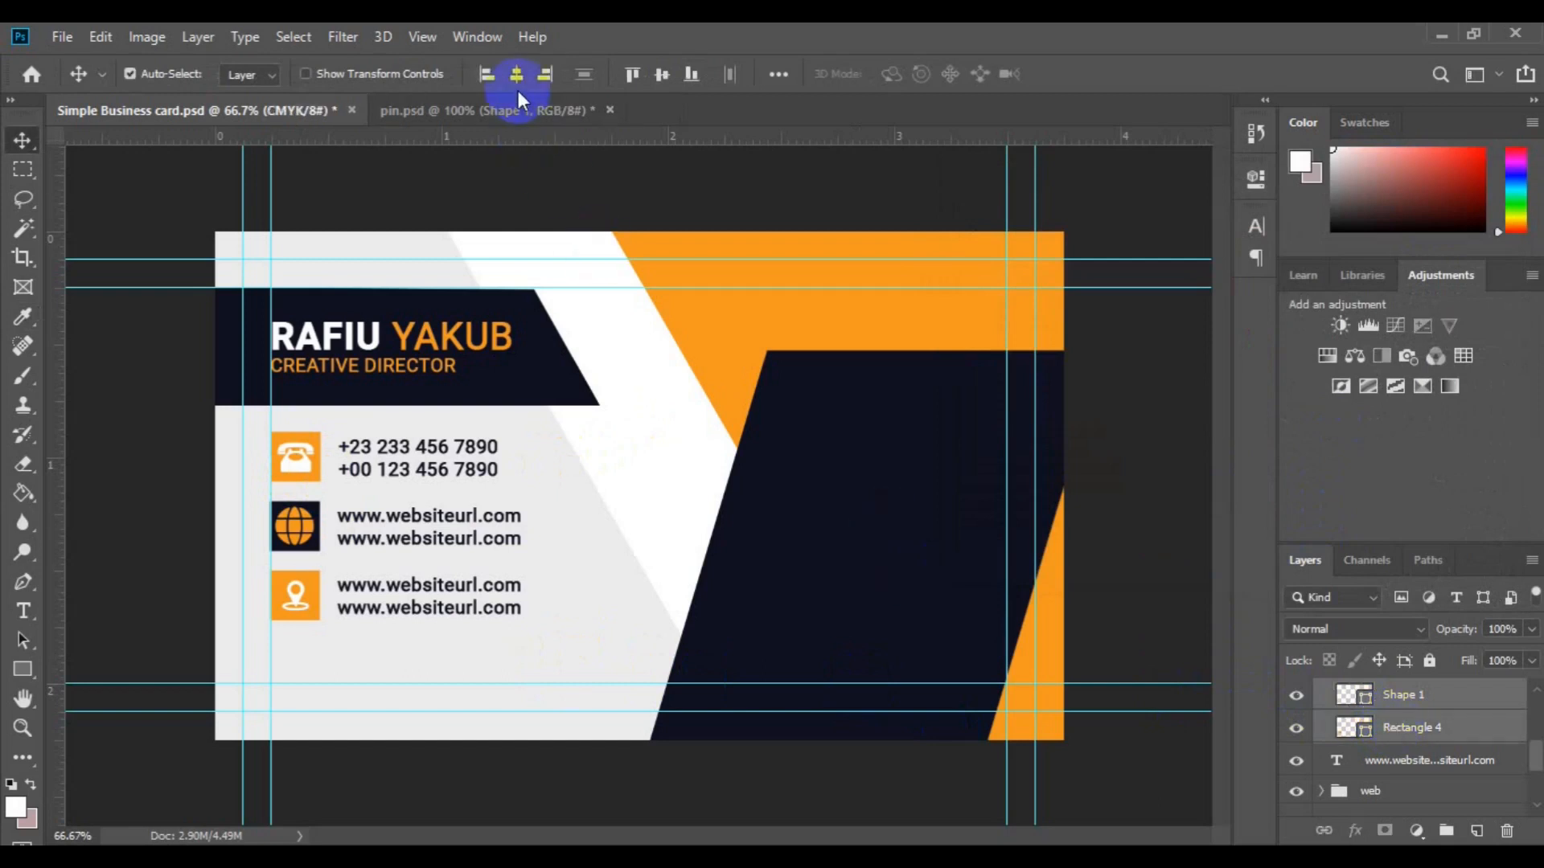
pyautogui.click(662, 75)
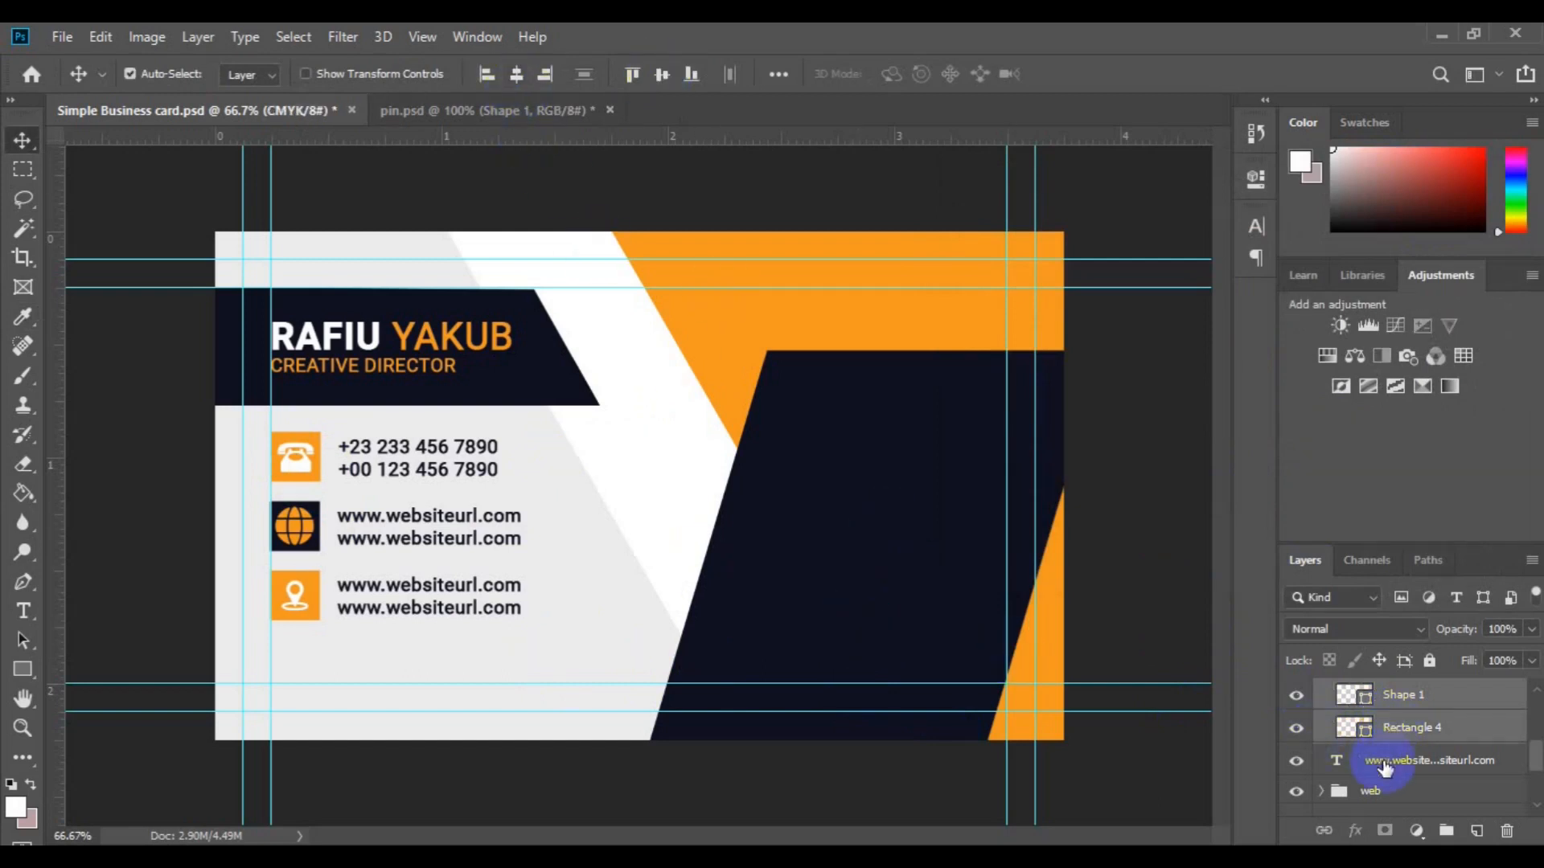
pyautogui.click(1384, 766)
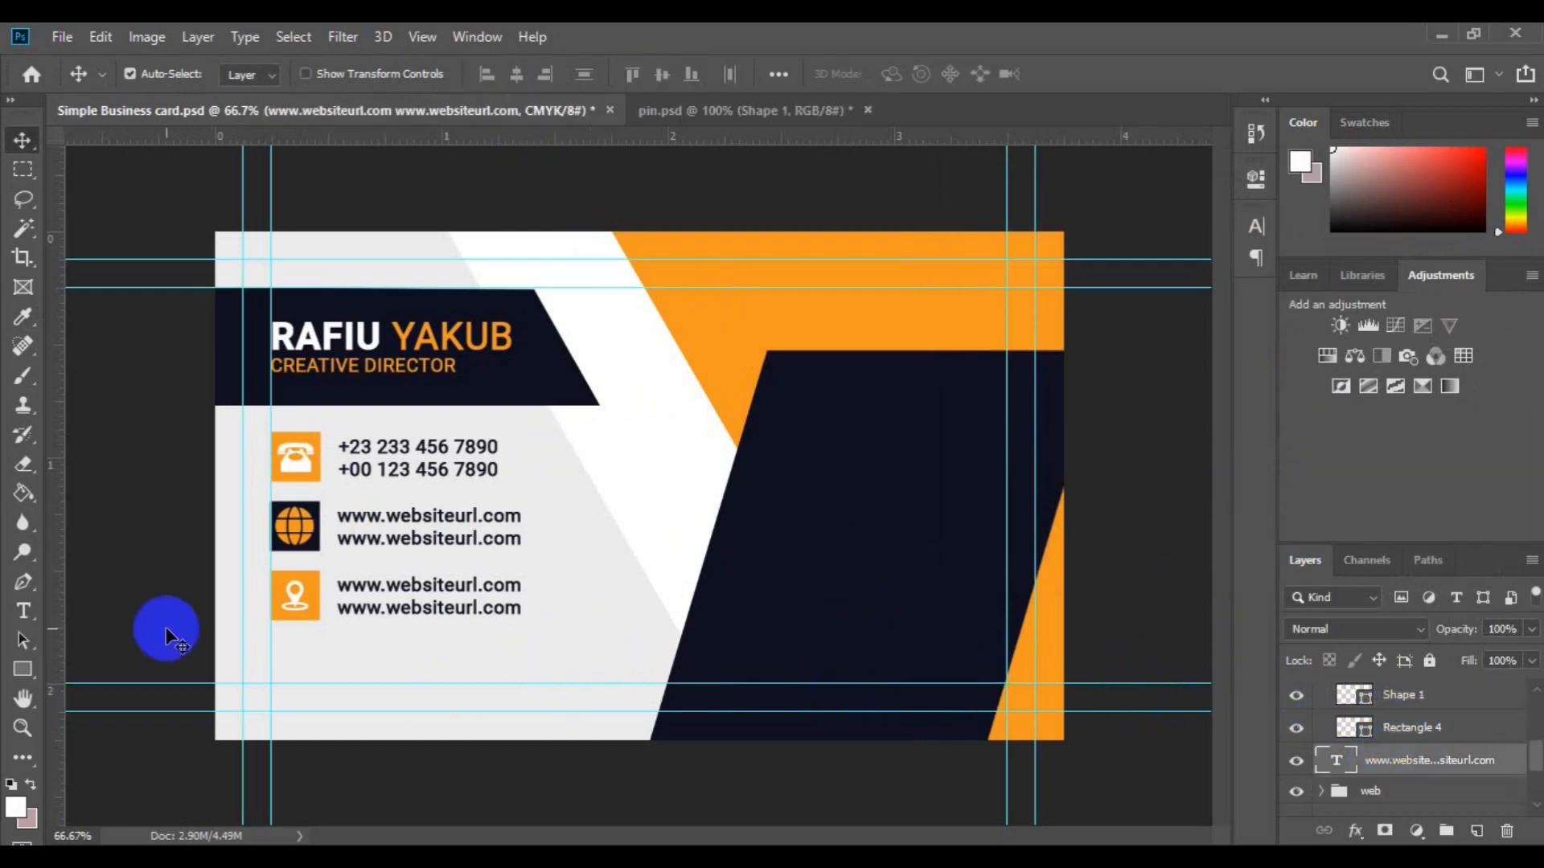
# Step: Replace the third row's URL text with the pasted street-address lines
pyautogui.click(338, 590)
pyautogui.press('t')
pyautogui.doubleClick(339, 586)
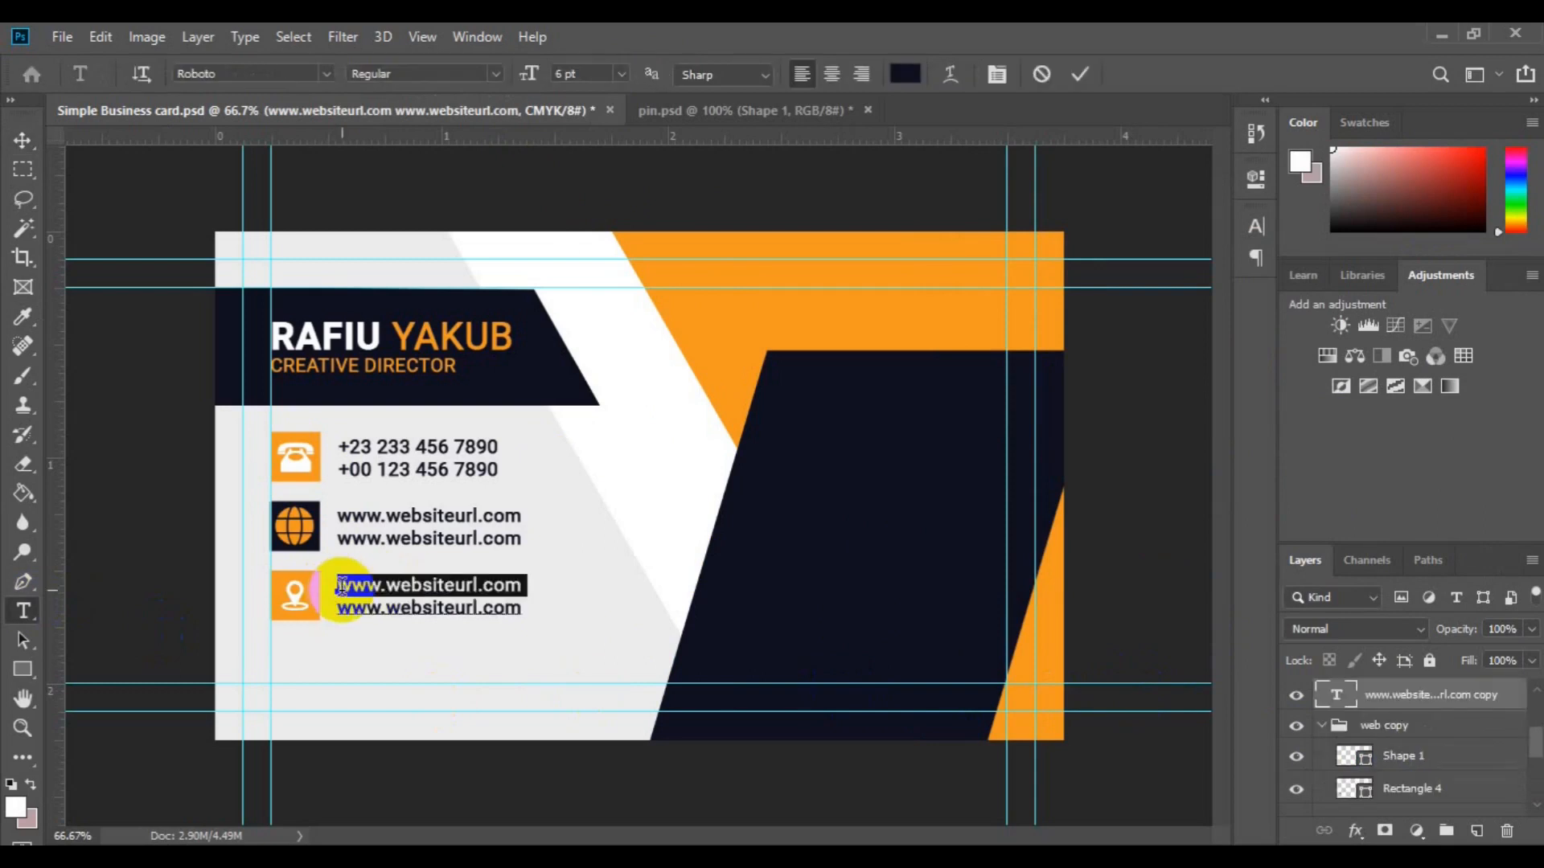
pyautogui.tripleClick(341, 587)
pyautogui.click(342, 586)
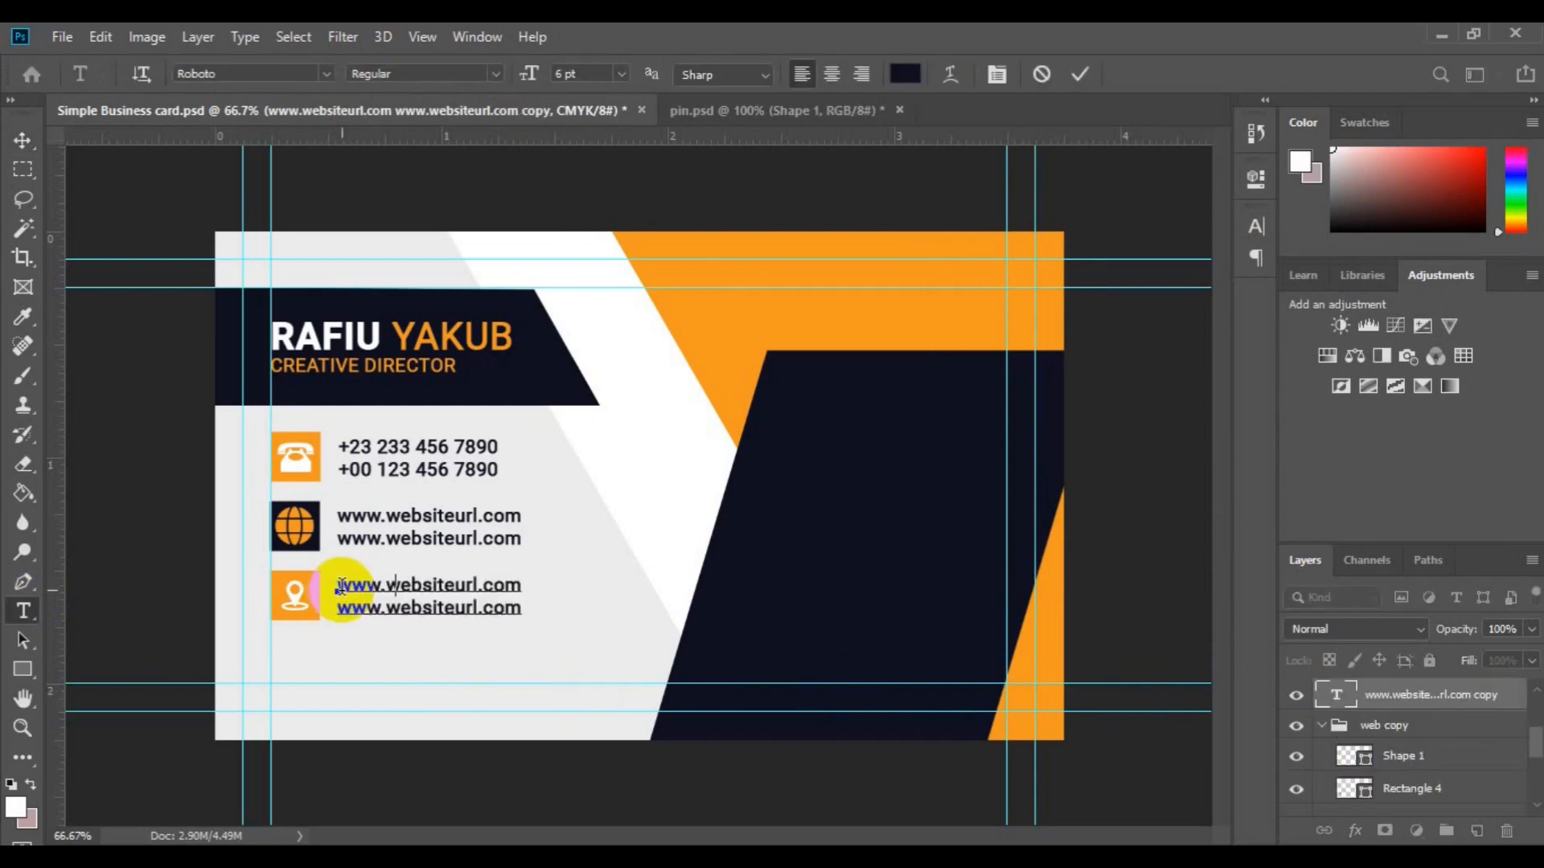
pyautogui.write('Street address h')
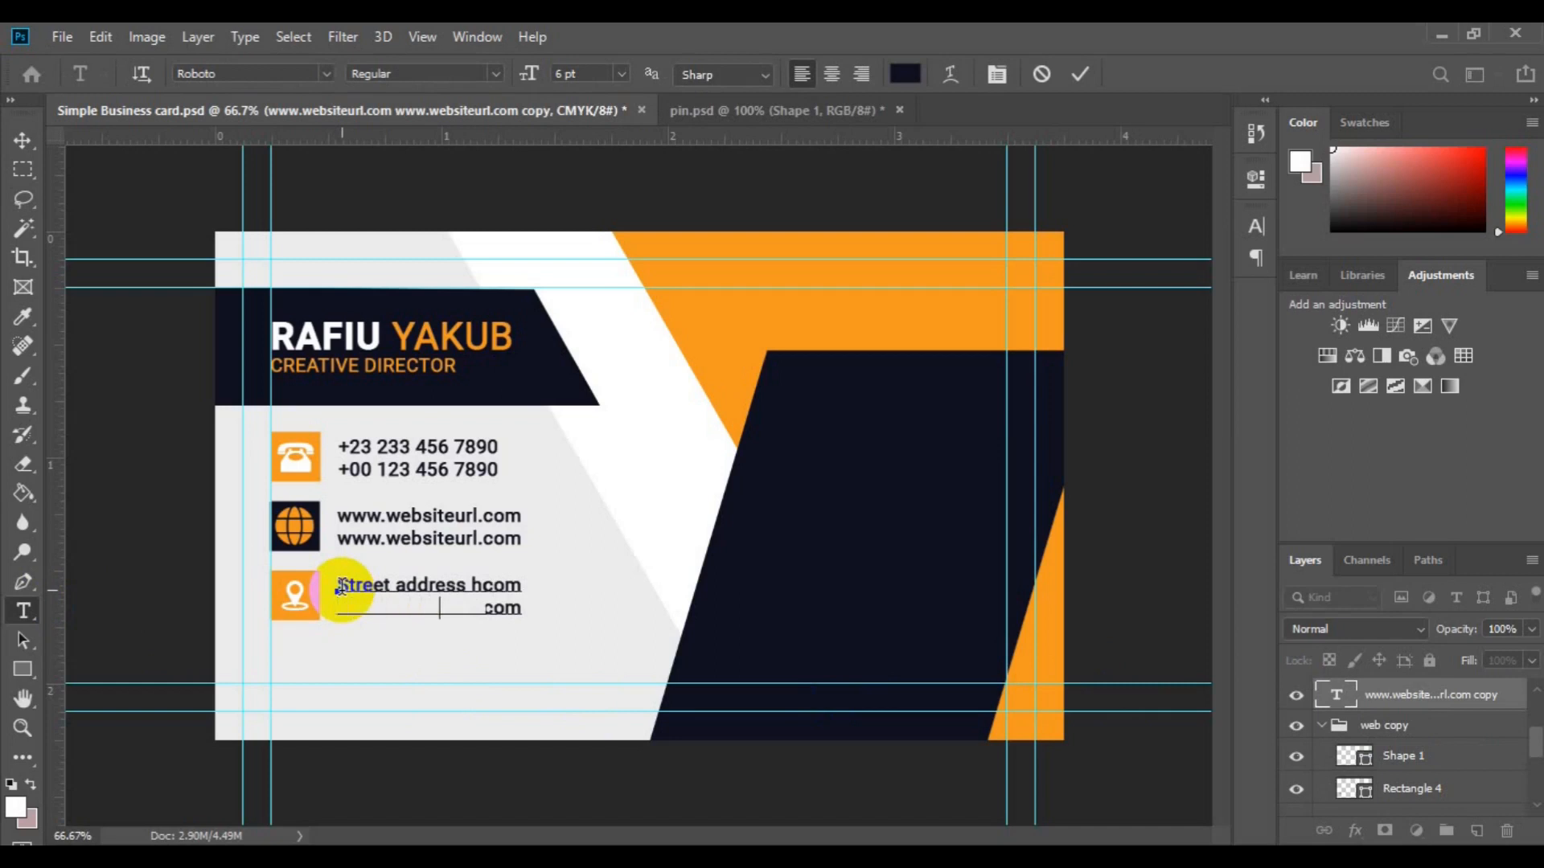
pyautogui.click(190, 465)
pyautogui.click(23, 140)
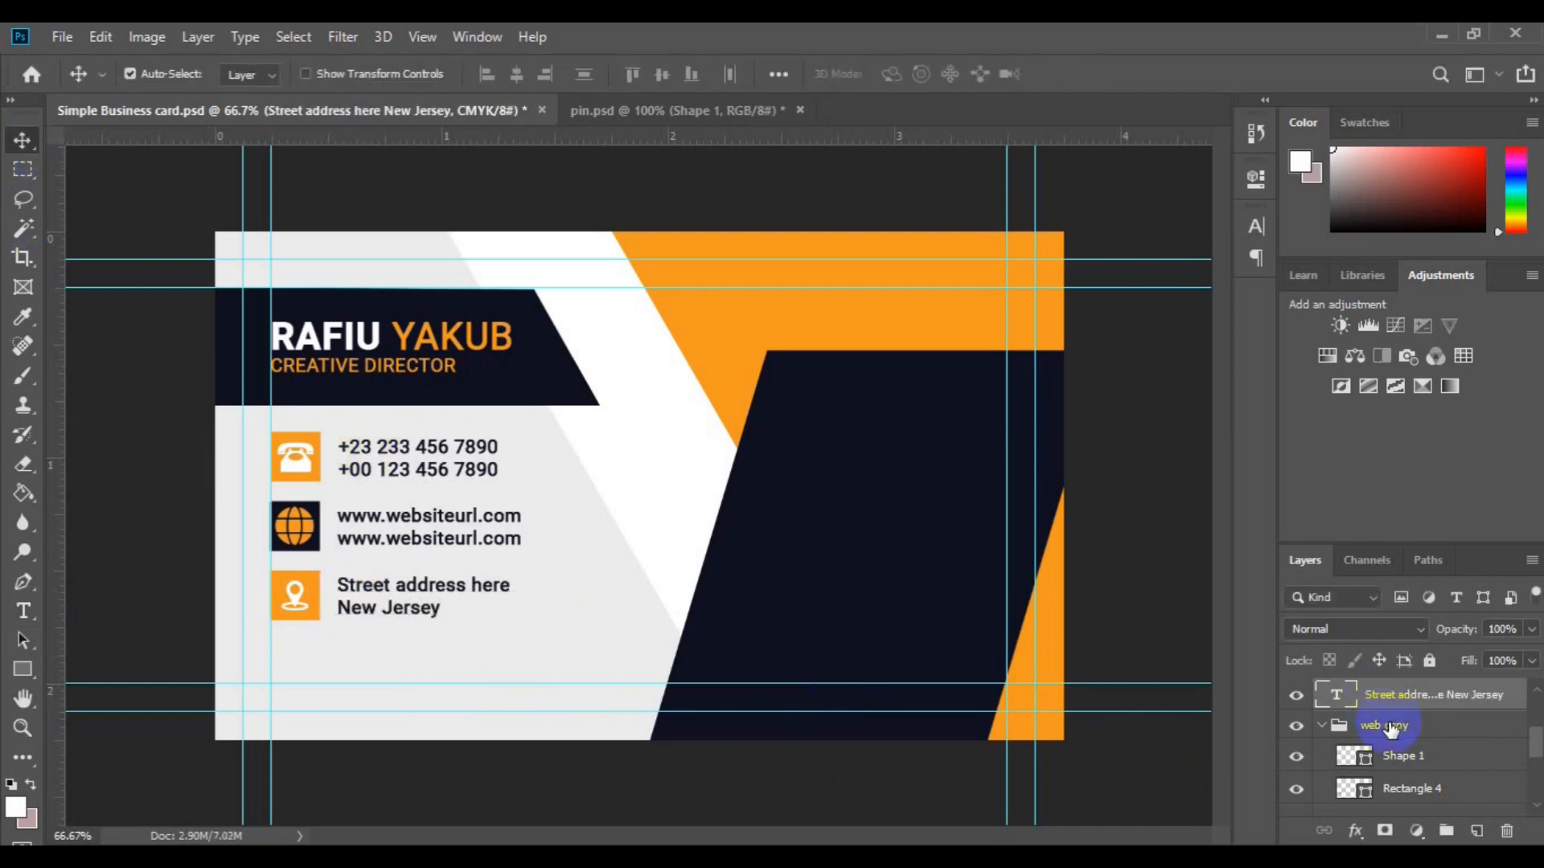
# Step: Rename the copied icon group to Address
pyautogui.keyDown('ctrl'); pyautogui.click(1391, 729); pyautogui.keyUp('ctrl')
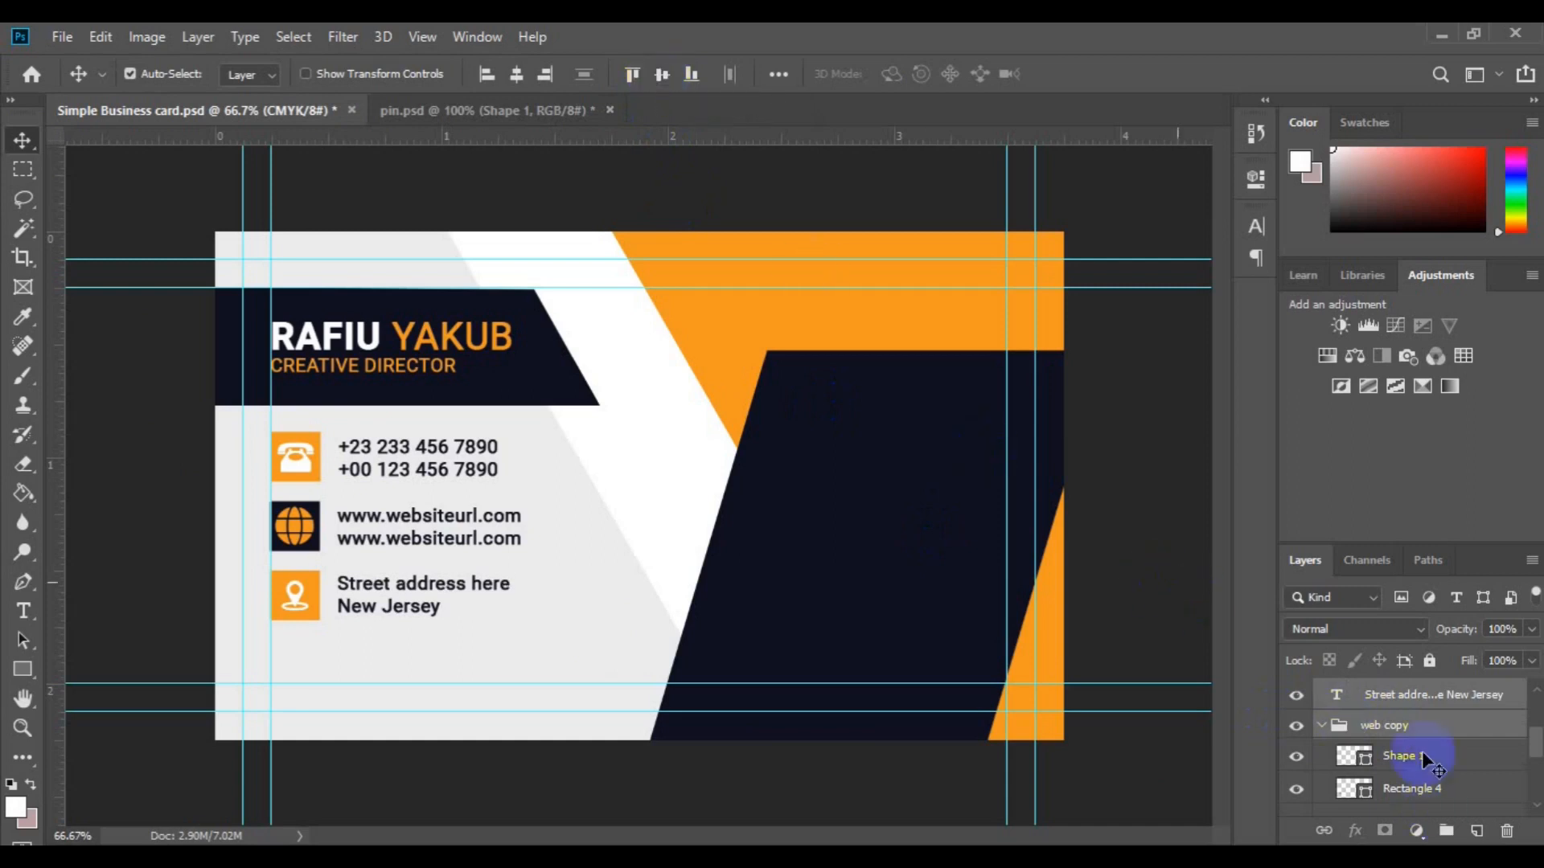
pyautogui.click(1400, 730)
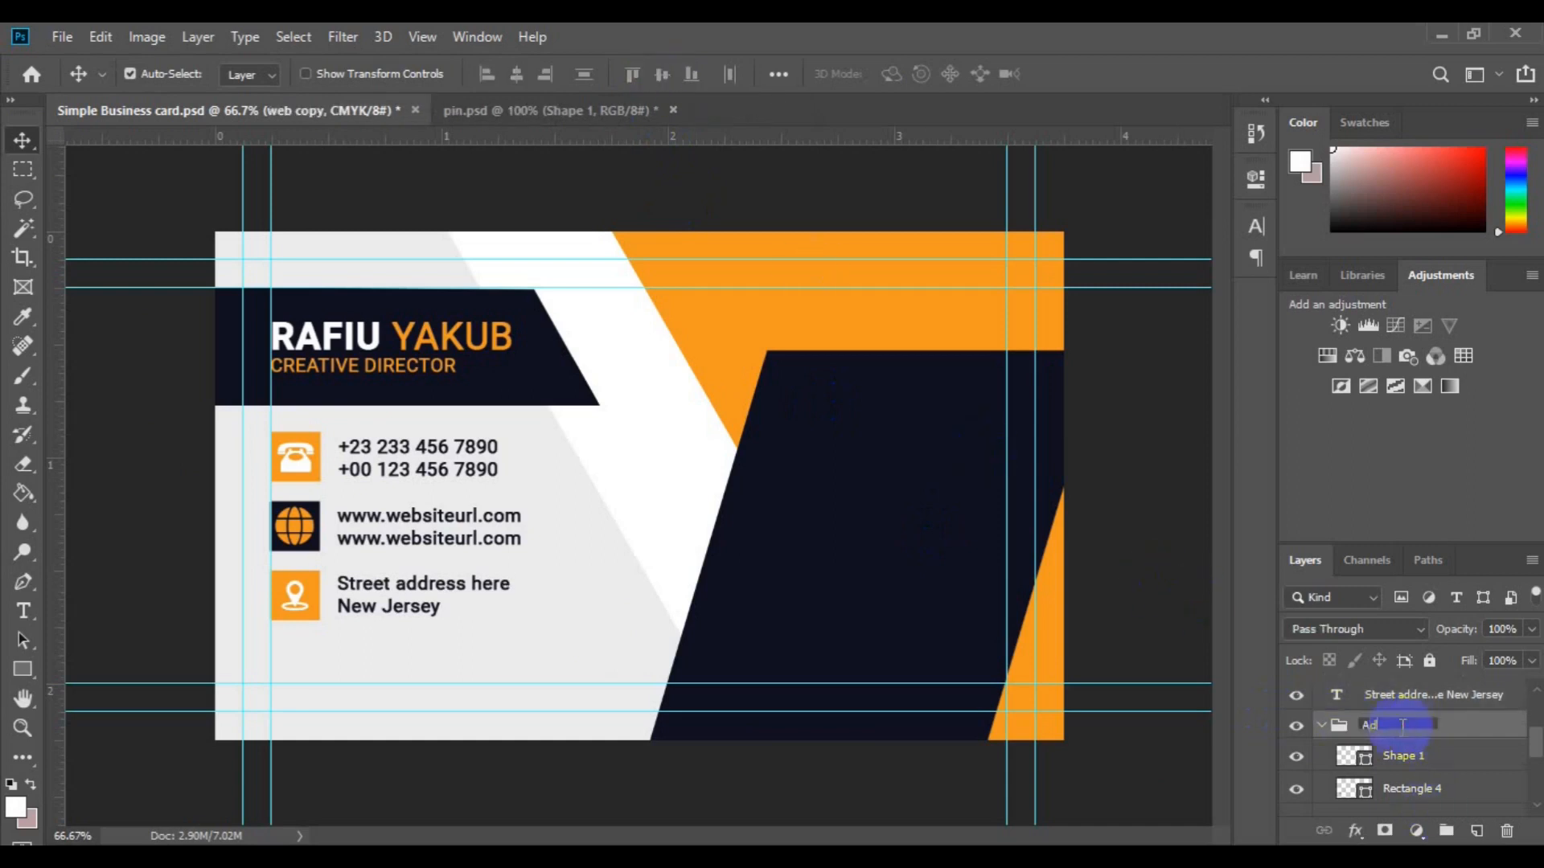
pyautogui.click(1419, 695)
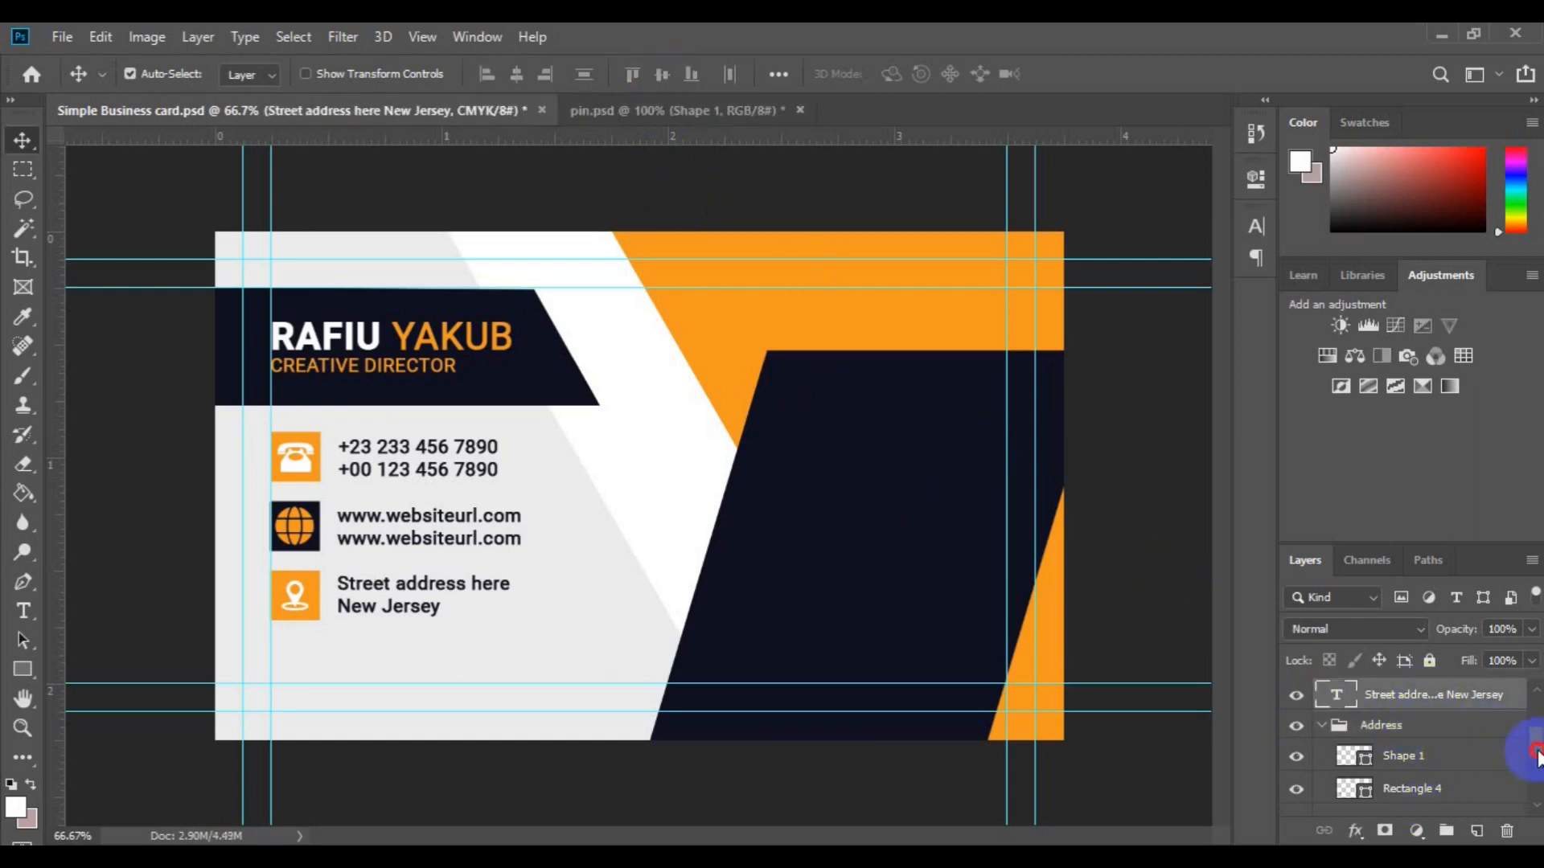
# Step: Select the phone-number text layer together with the website text layer
pyautogui.moveTo(1535, 759); pyautogui.dragTo(1500, 772)
pyautogui.keyDown('ctrl'); pyautogui.click(1483, 756); pyautogui.keyUp('ctrl')
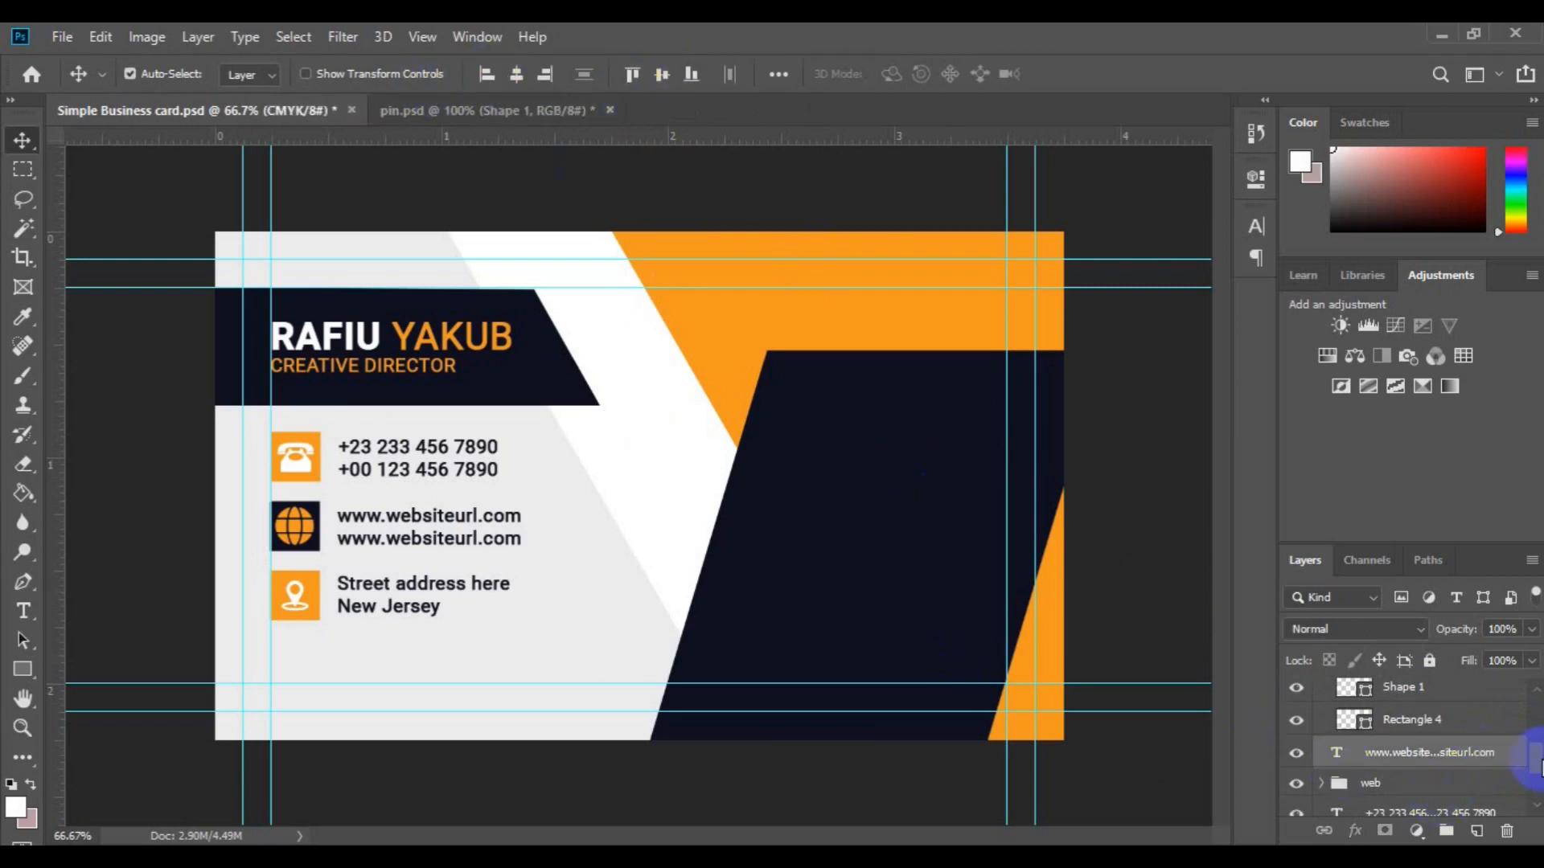
pyautogui.scroll(-1, 1524, 760)
pyautogui.click(1486, 773)
pyautogui.keyDown('ctrl'); pyautogui.click(1454, 712); pyautogui.keyUp('ctrl')
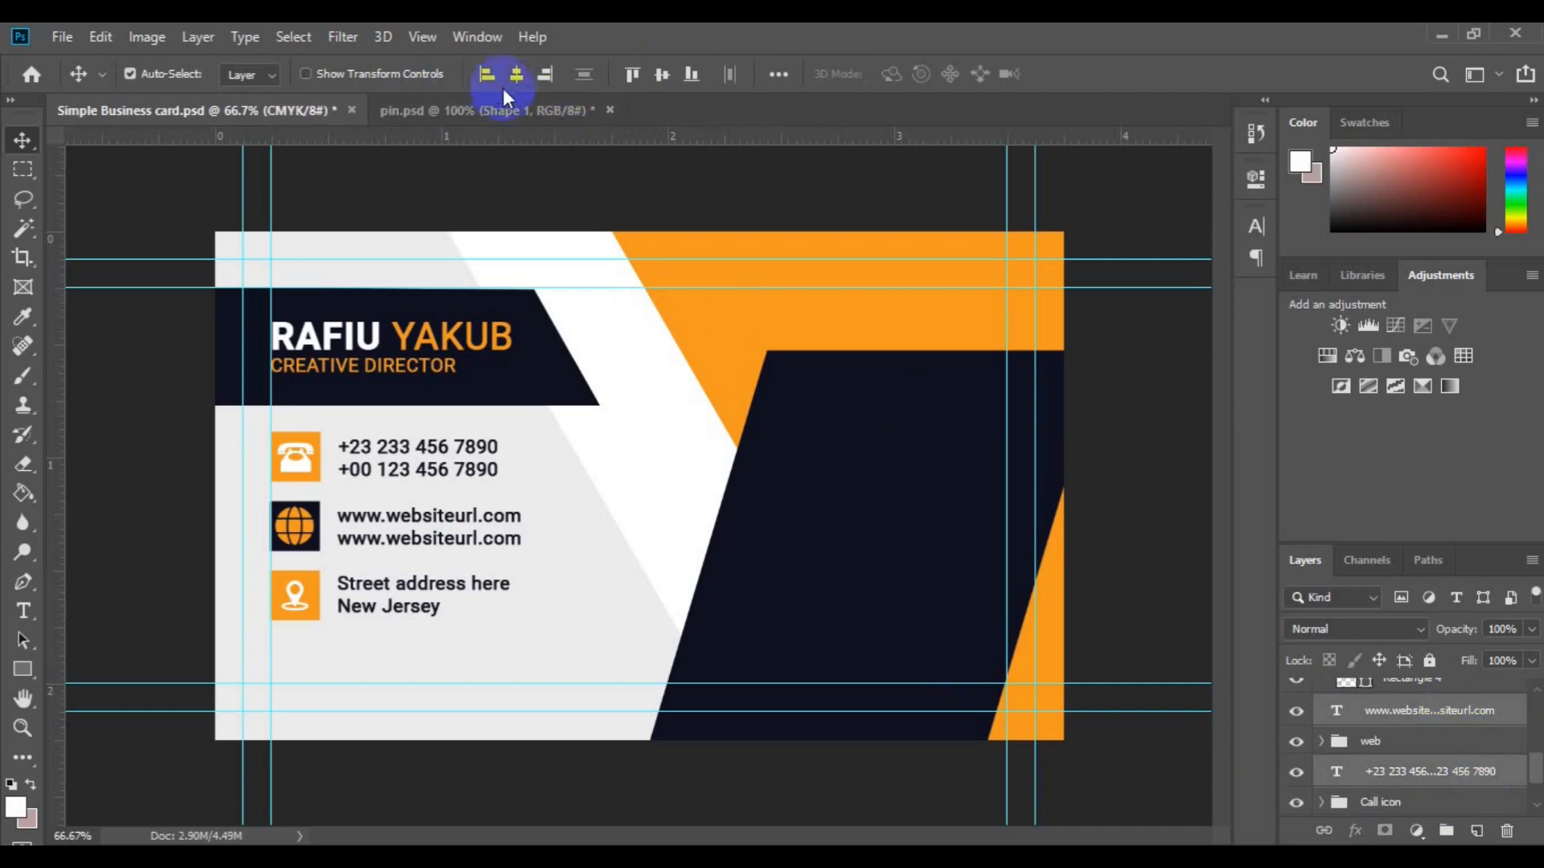
# Step: Draw a small flame custom shape (Shape 2) on the navy panel with the Custom Shape Tool
pyautogui.keyDown('ctrl'); pyautogui.click(427, 607); pyautogui.keyUp('ctrl')
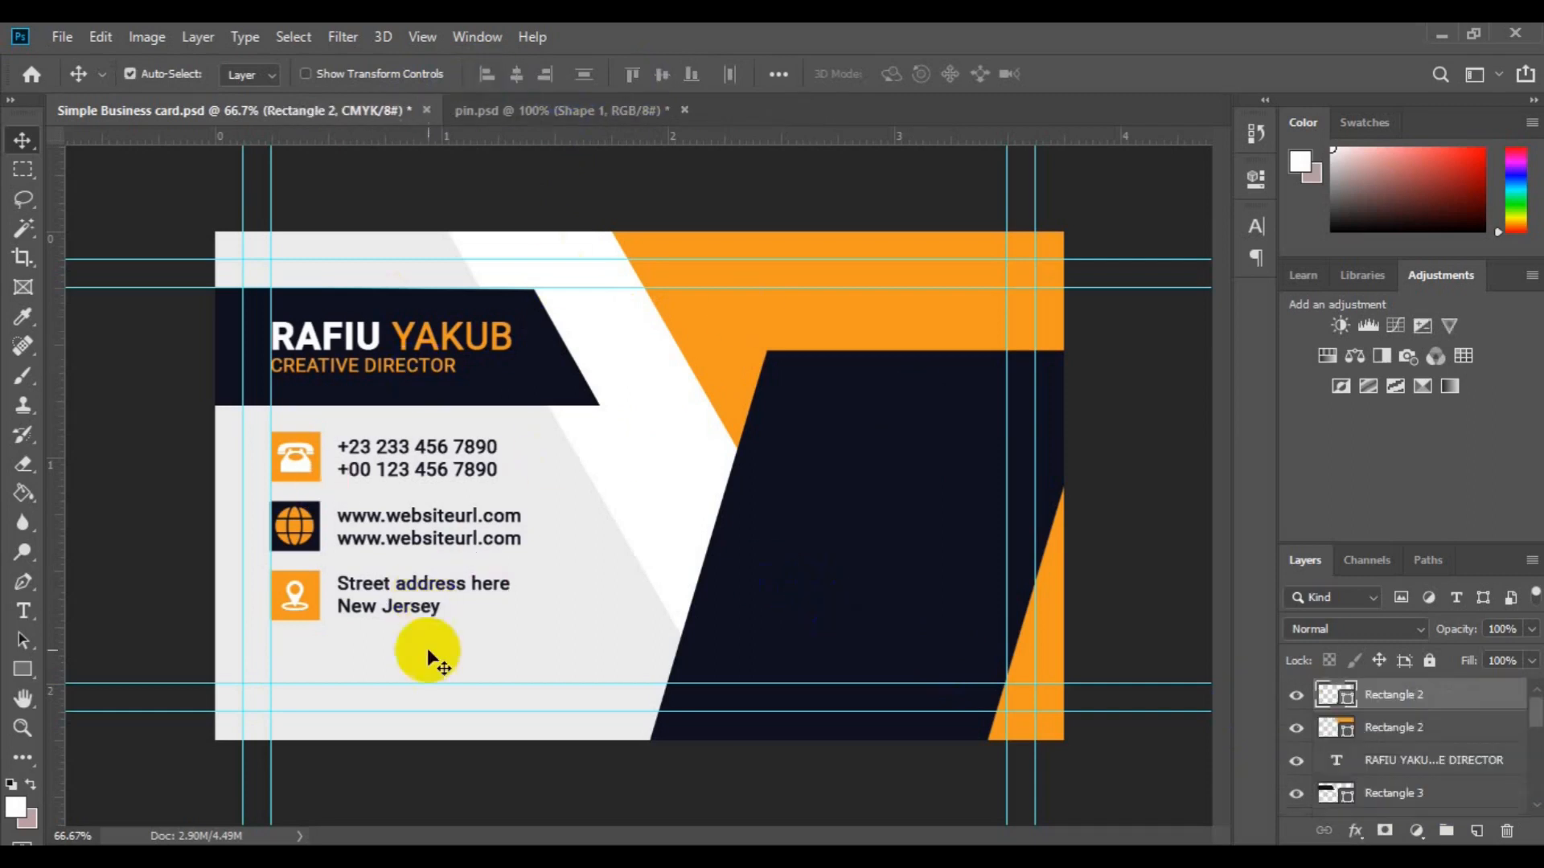
pyautogui.moveTo(22, 669); pyautogui.dragTo(21, 674)
pyautogui.click(127, 779)
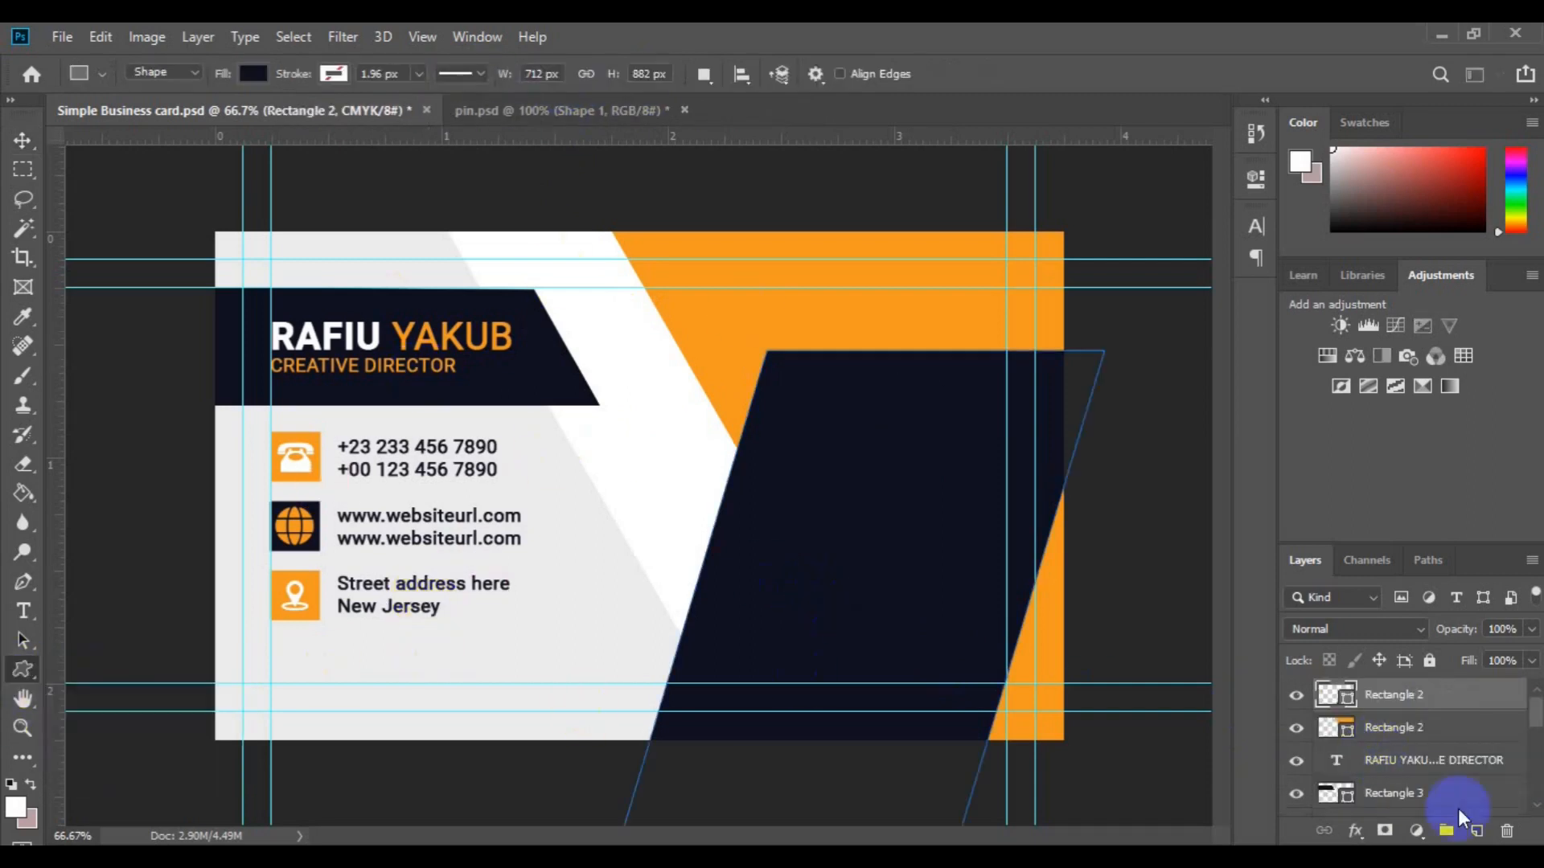
pyautogui.click(1476, 831)
pyautogui.click(905, 74)
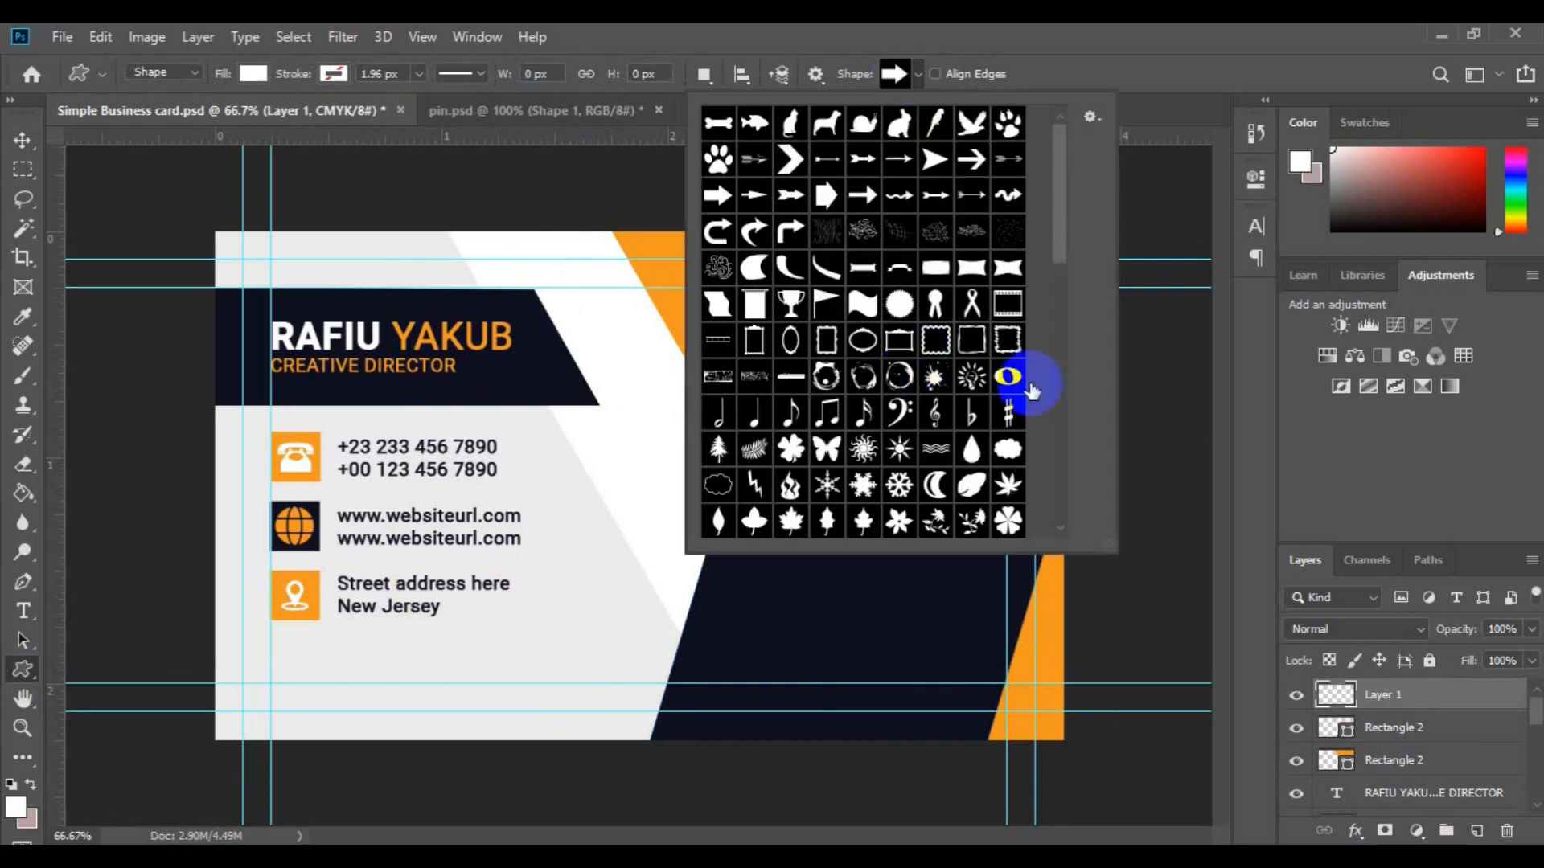
pyautogui.moveTo(1060, 417)
pyautogui.mouseDown()
pyautogui.moveTo(1060, 402)
pyautogui.moveTo(1059, 438)
pyautogui.mouseUp()
pyautogui.click(936, 521)
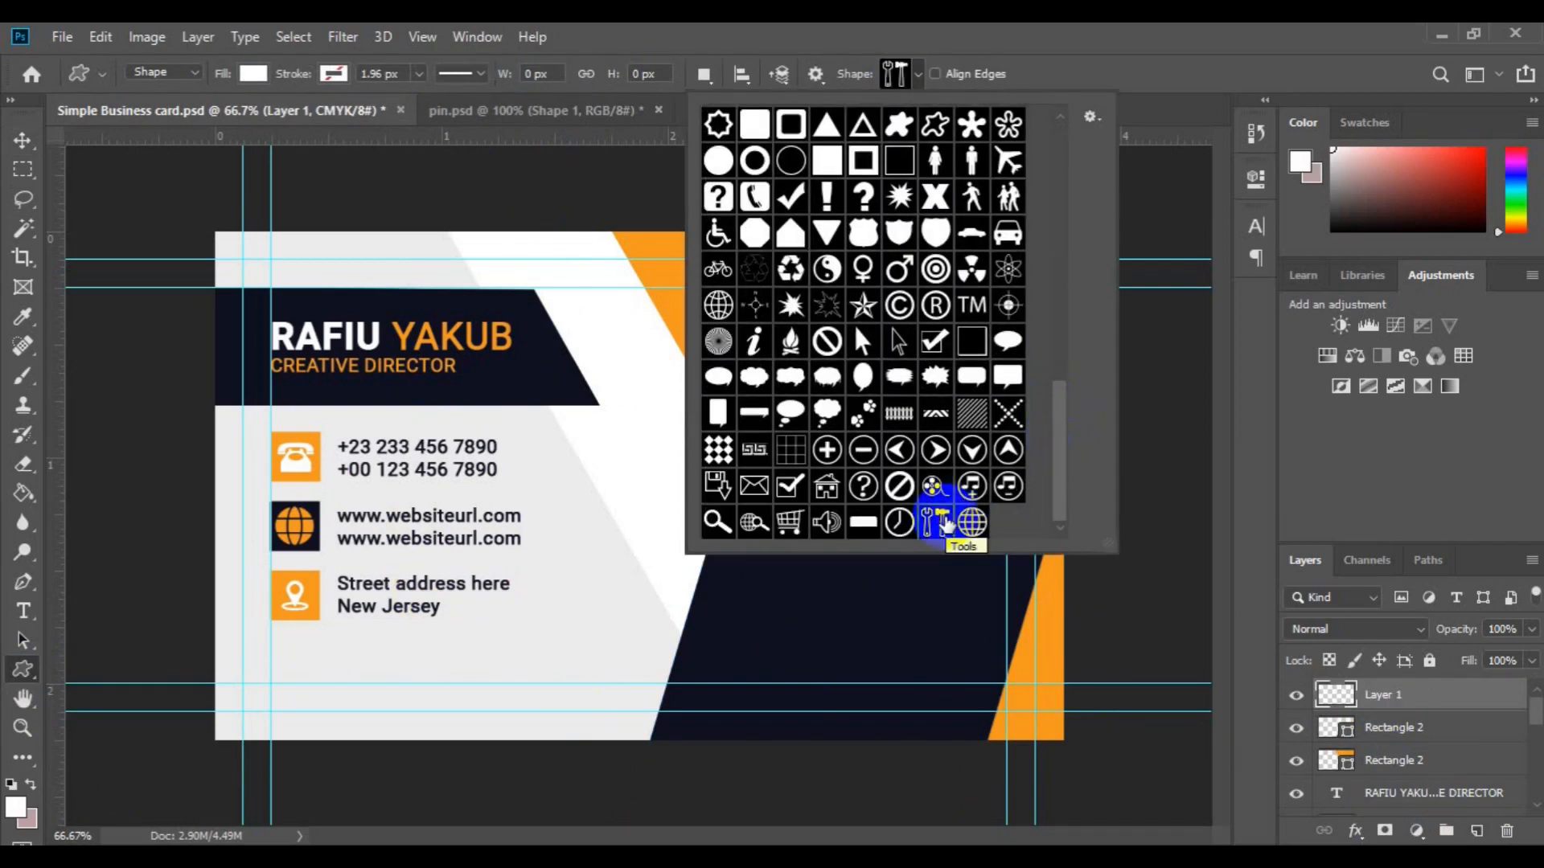
pyautogui.click(791, 342)
pyautogui.moveTo(762, 576); pyautogui.dragTo(784, 528)
pyautogui.press('v')
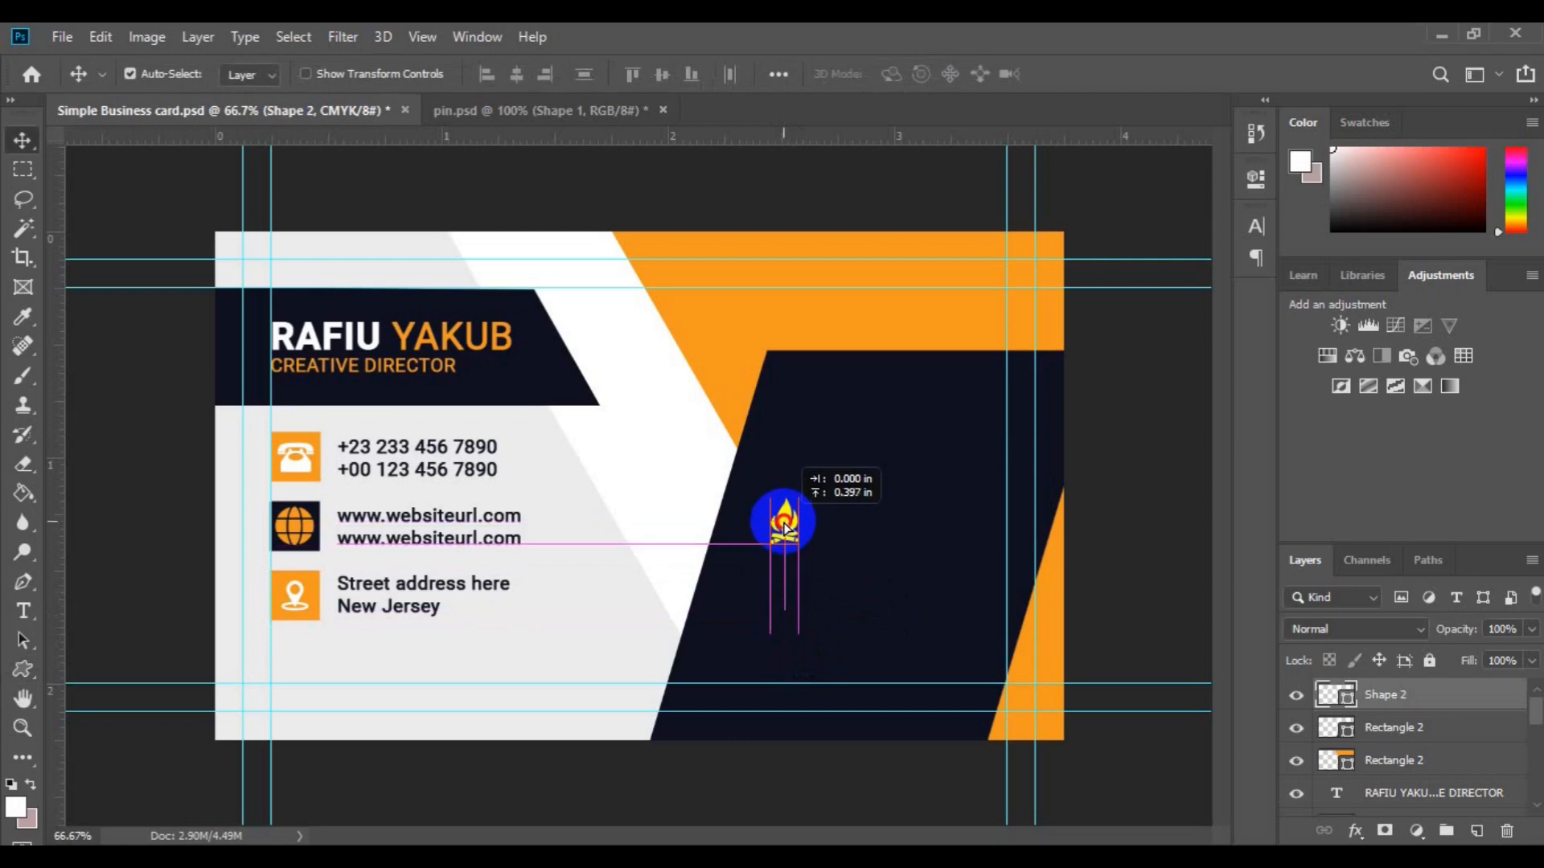
pyautogui.hotkey('ctrl', 'shift', 'alt', 'n')
# Step: Type BRAND NAME in white beside the flame, colouring the word NAME orange
pyautogui.press('t')
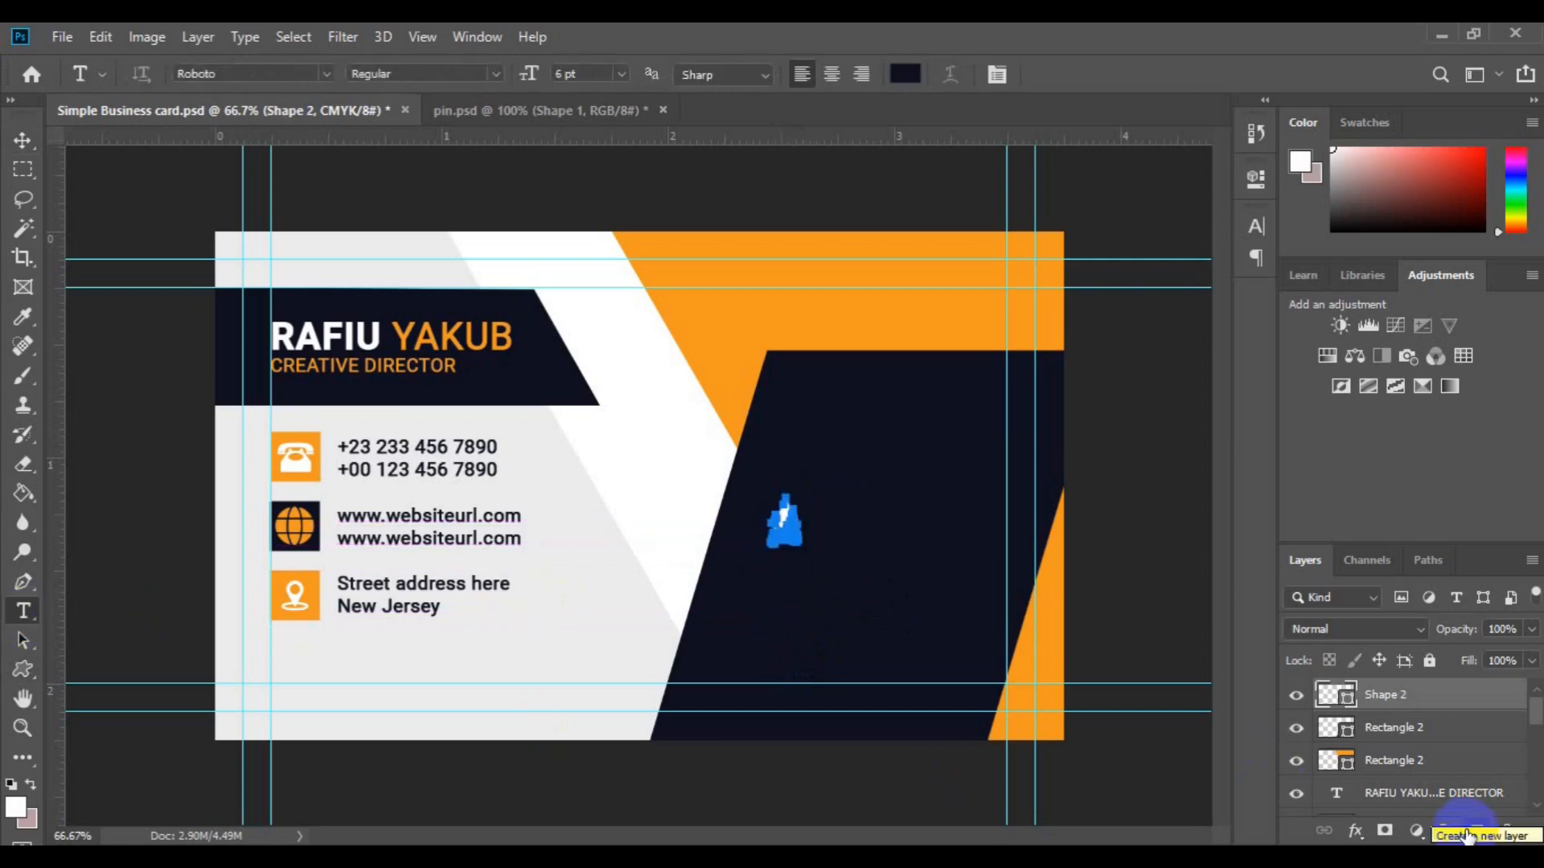
pyautogui.click(829, 535)
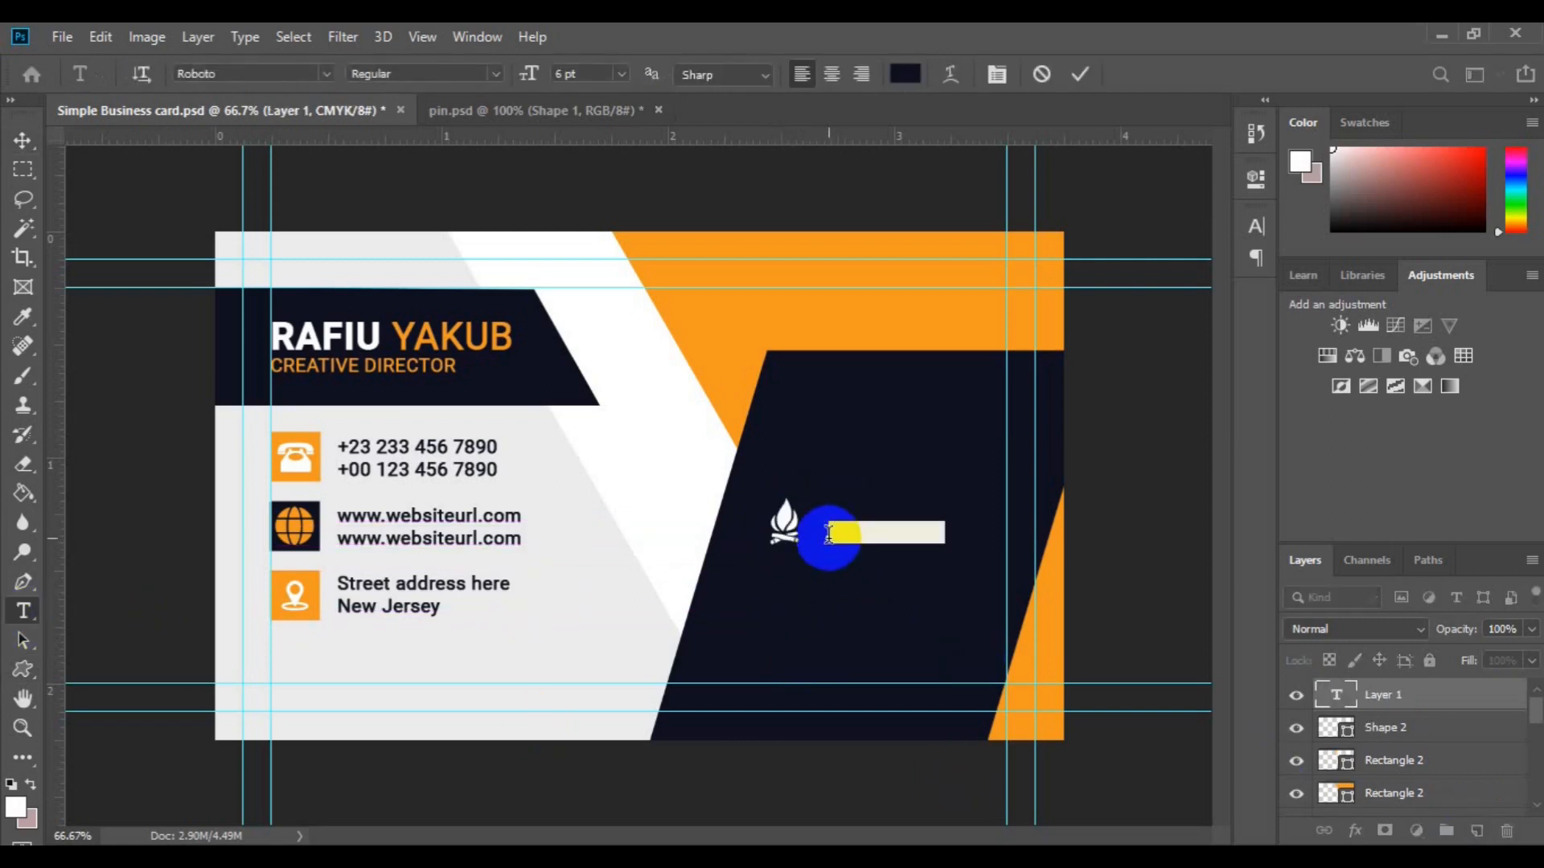
pyautogui.moveTo(829, 534); pyautogui.dragTo(888, 528)
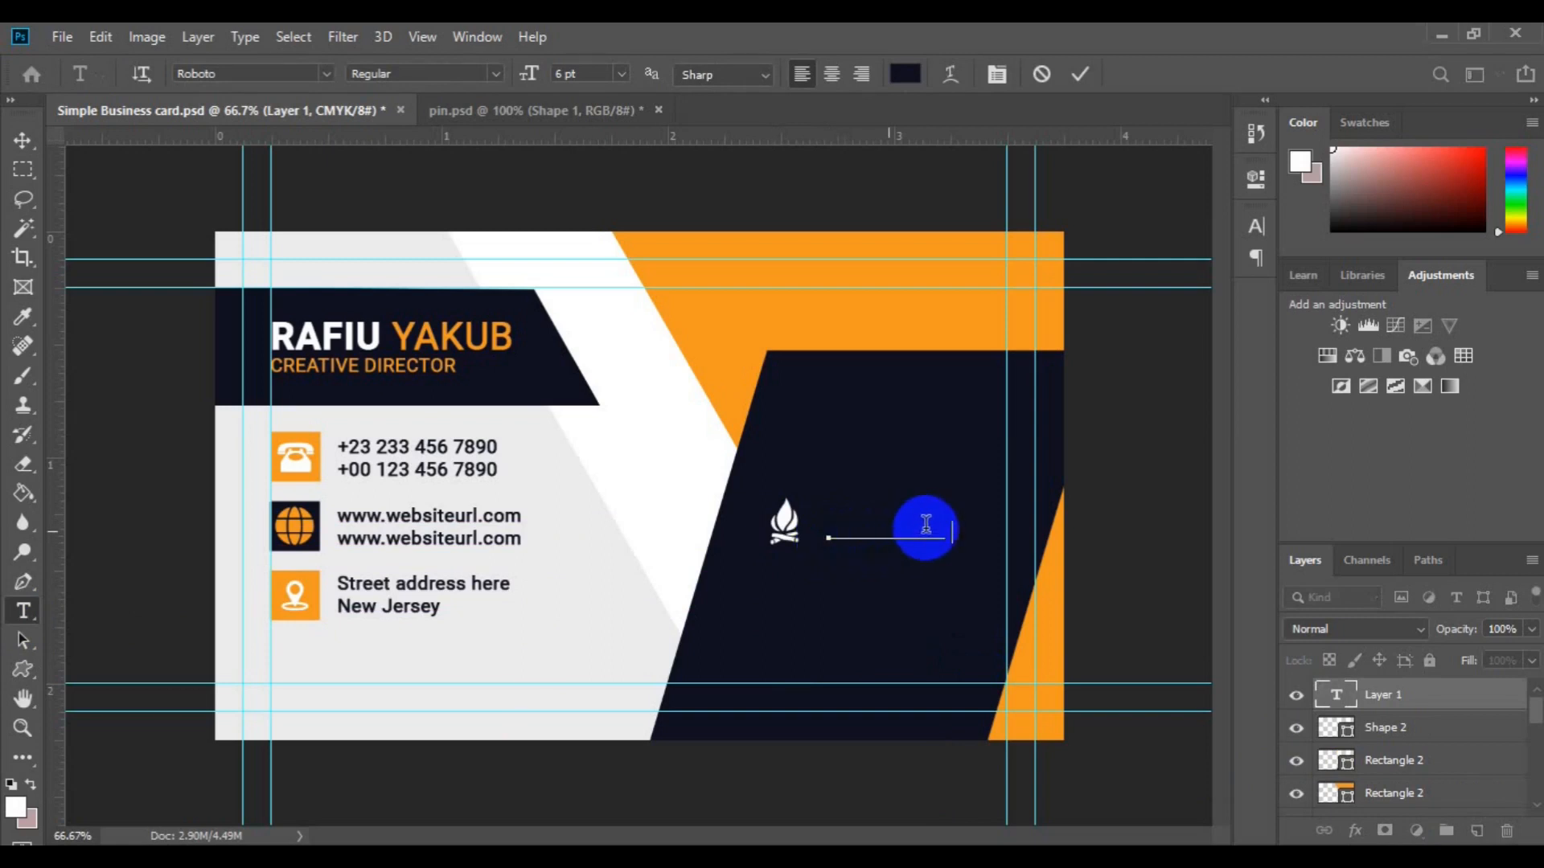
pyautogui.click(904, 74)
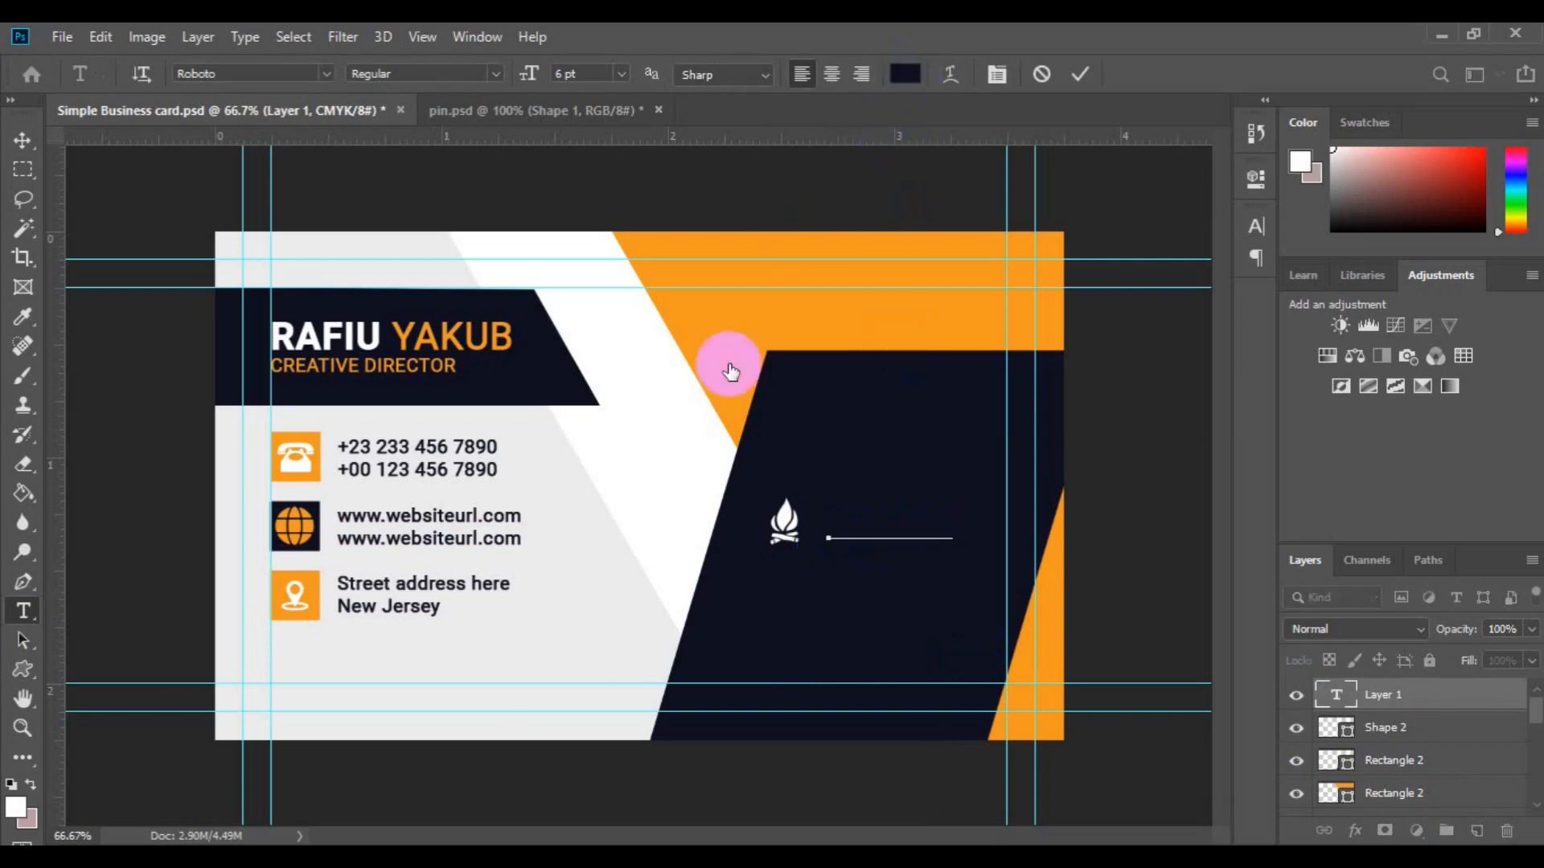
pyautogui.click(1413, 229)
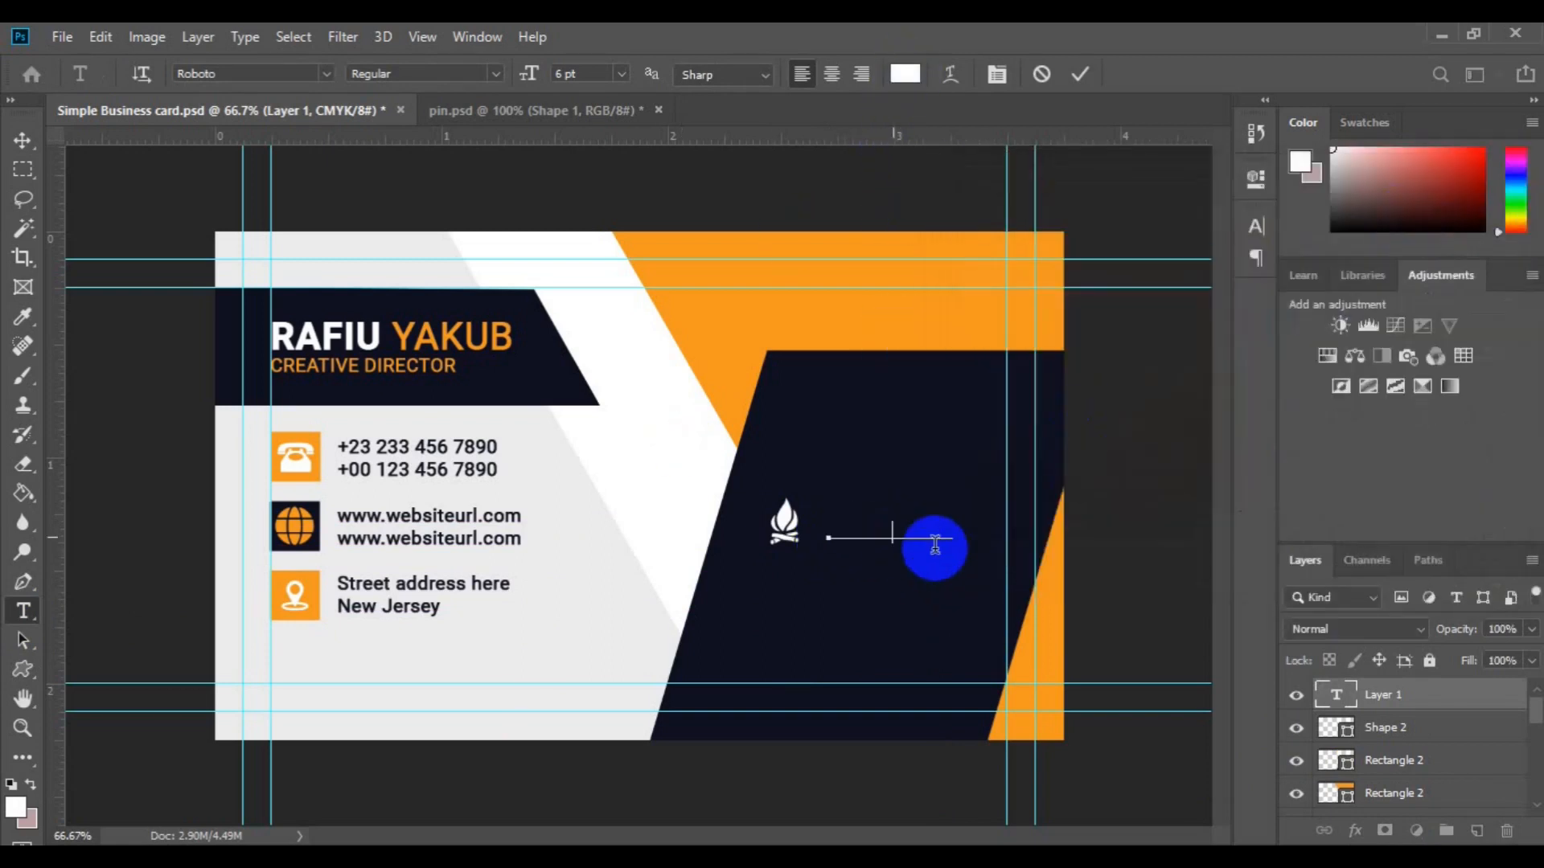
pyautogui.moveTo(935, 549); pyautogui.dragTo(935, 549)
pyautogui.click(905, 74)
pyautogui.click(713, 313)
pyautogui.click(1452, 225)
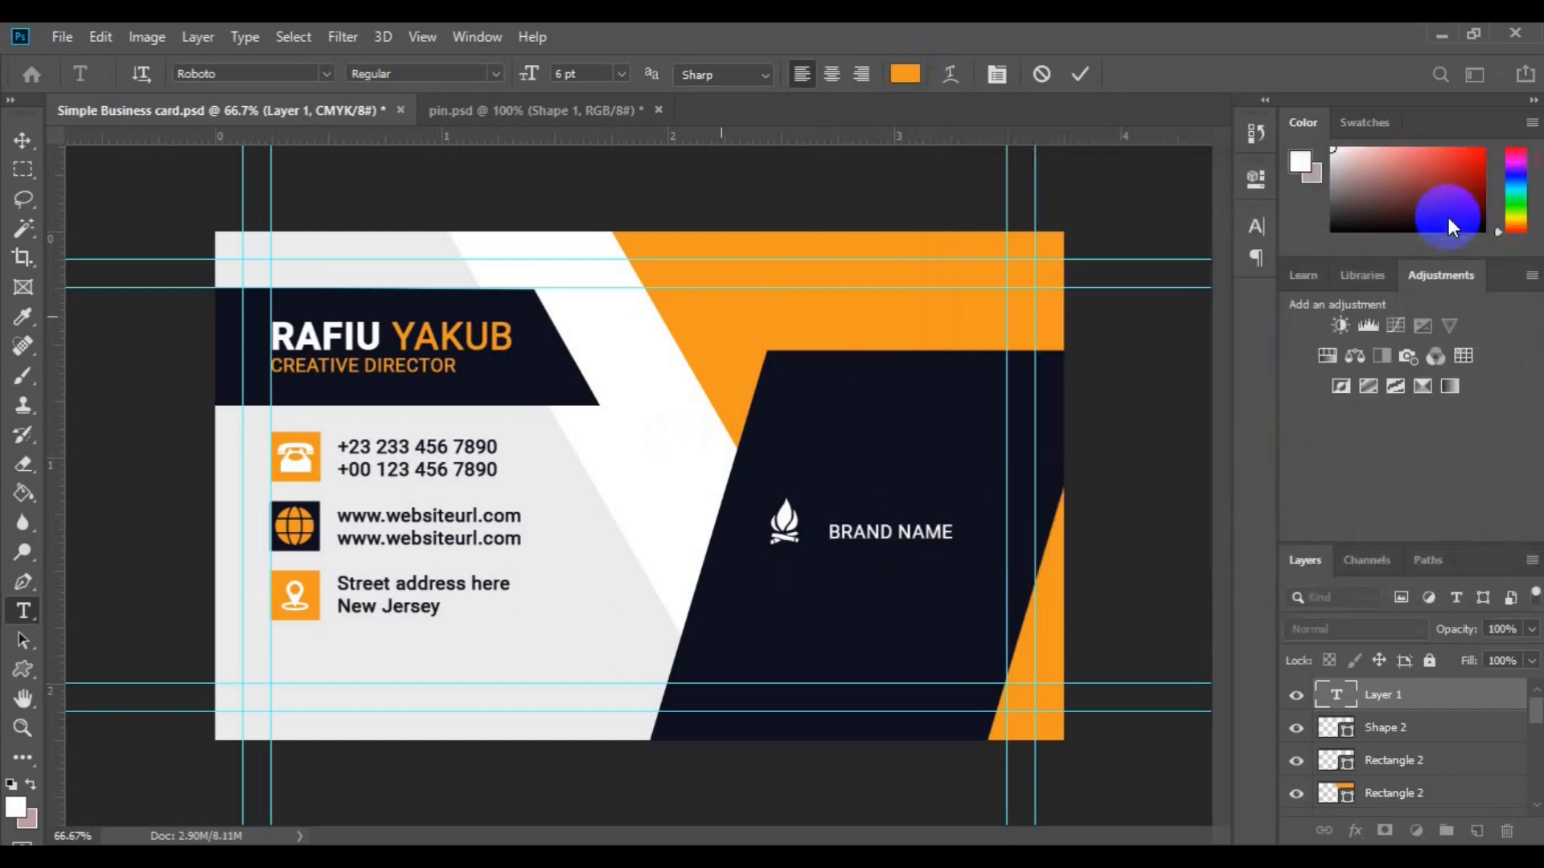
pyautogui.click(22, 140)
# Step: Centre BRAND NAME under the flame, group them, and centre the group vertically on the card
pyautogui.keyDown('ctrl'); pyautogui.click(1384, 728); pyautogui.keyUp('ctrl')
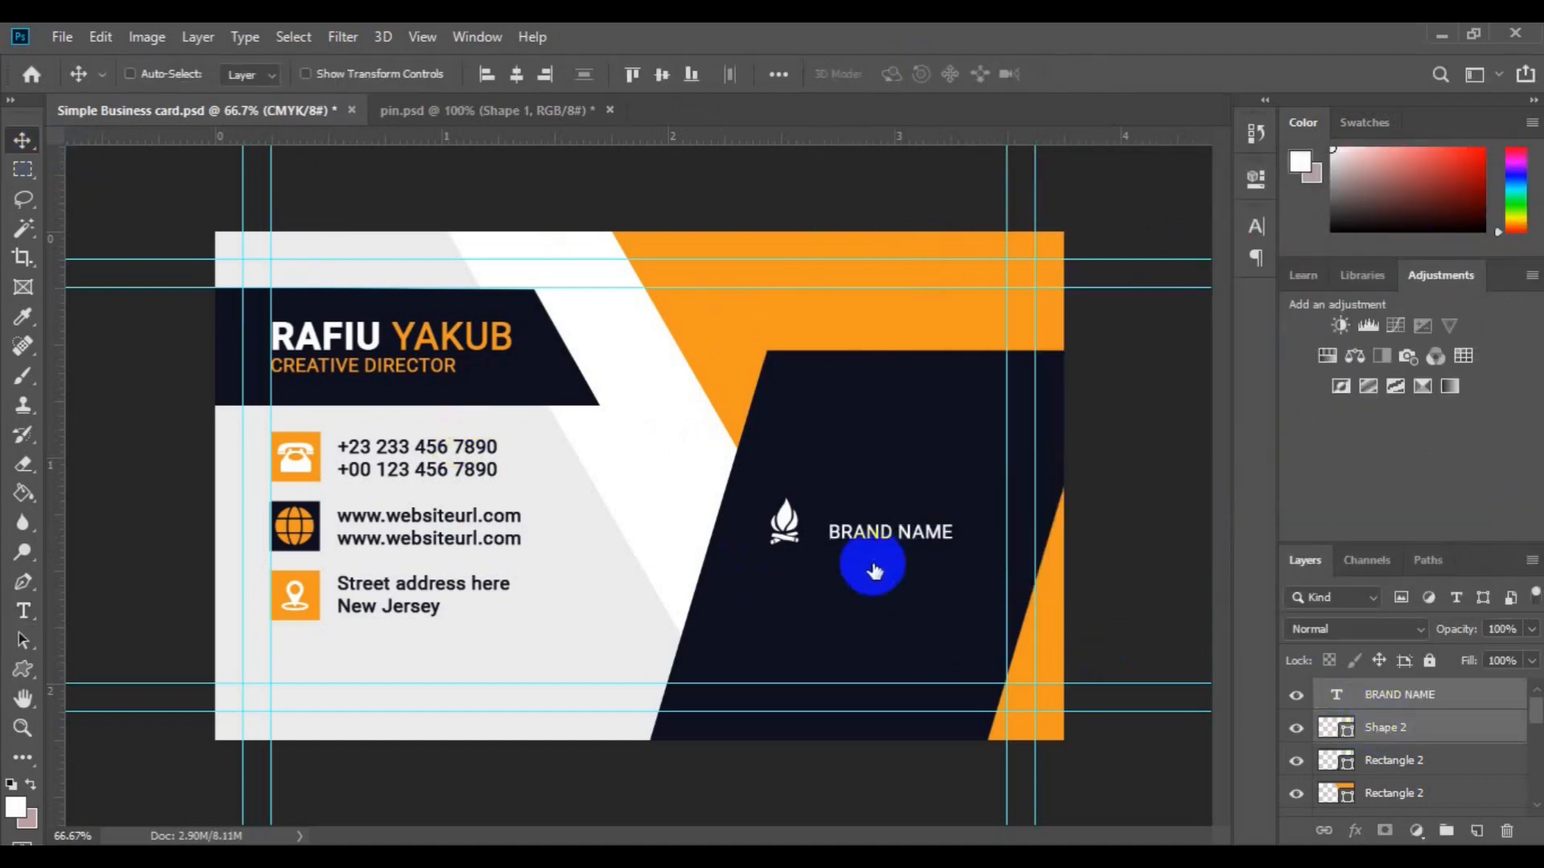
pyautogui.click(517, 75)
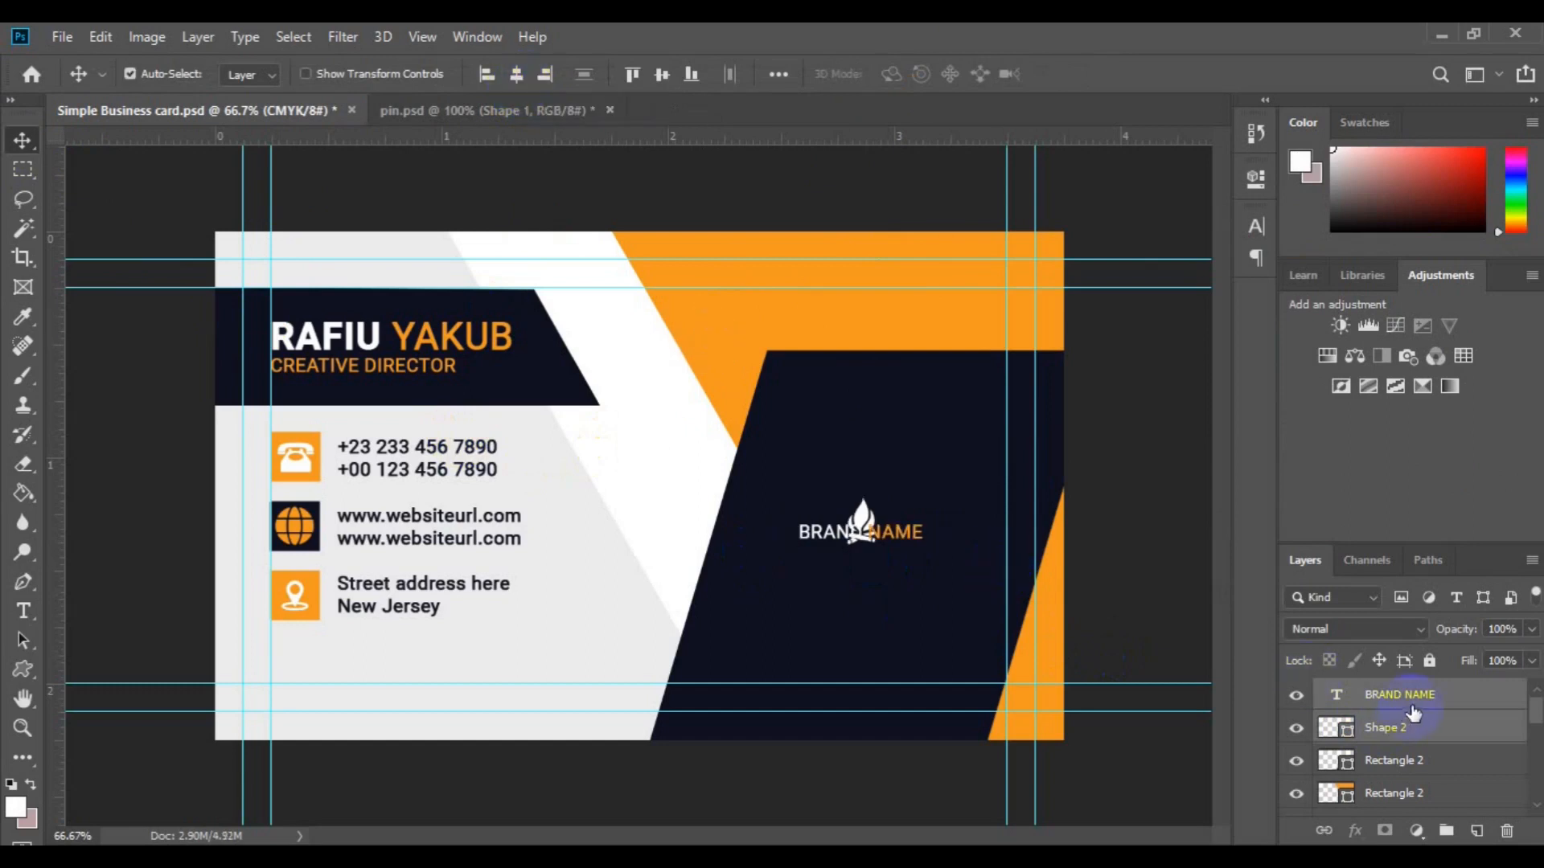
pyautogui.moveTo(852, 533); pyautogui.dragTo(925, 546)
pyautogui.keyDown('ctrl'); pyautogui.click(1377, 729); pyautogui.keyUp('ctrl')
pyautogui.hotkey('ctrl', 't')
pyautogui.press('Return')
pyautogui.click(1446, 832)
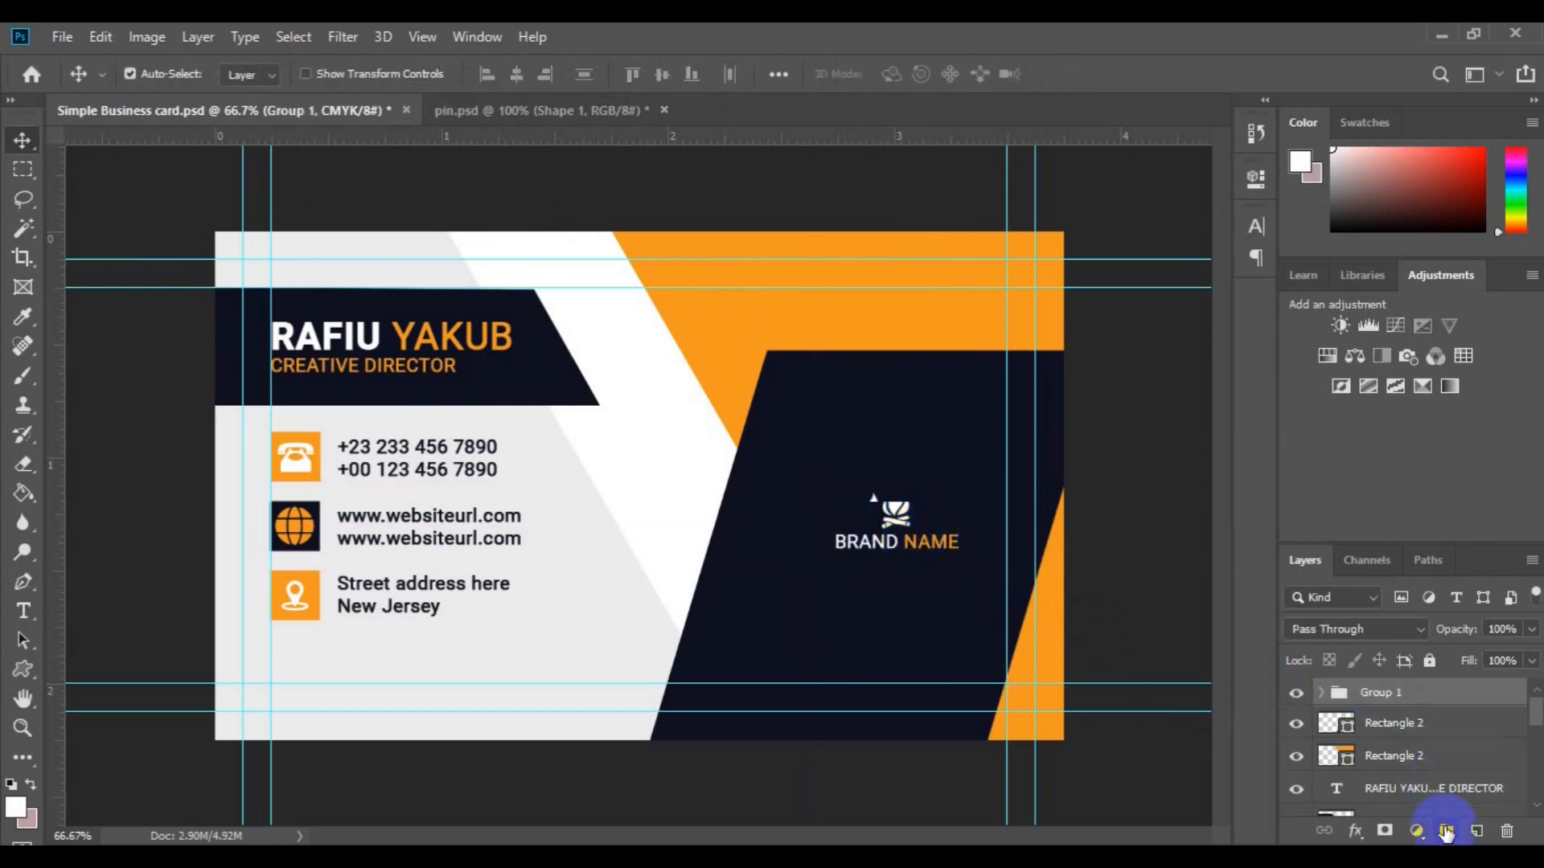
pyautogui.hotkey('ctrl', 'a')
pyautogui.click(662, 74)
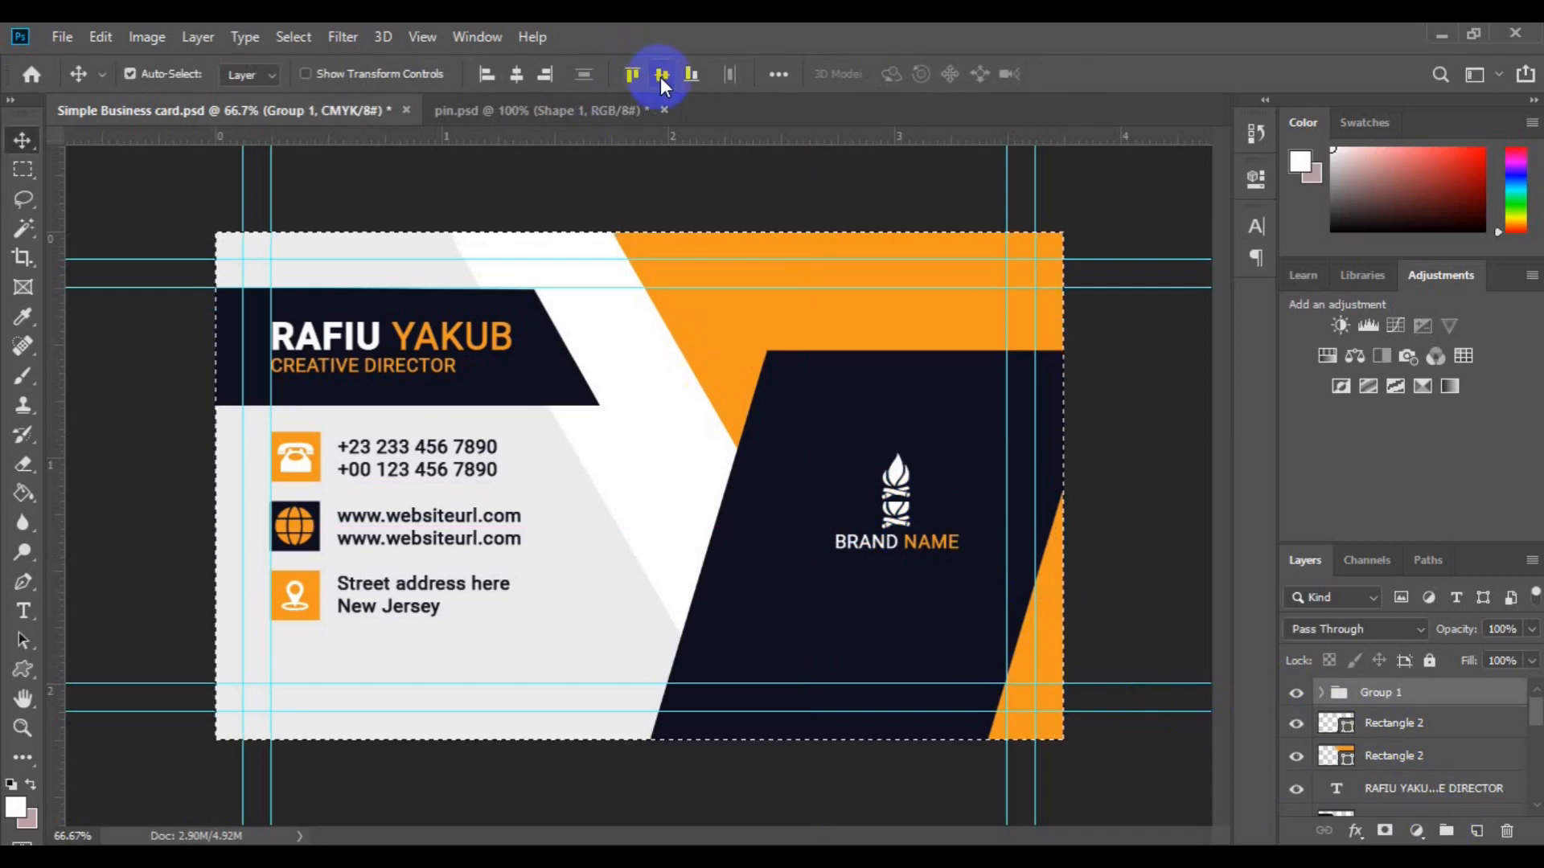
pyautogui.hotkey('ctrl', 'd')
# Step: Select the phone, website and address row layers and group them as Group 2
pyautogui.scroll(2, 680, 463)
pyautogui.scroll(-4, 680, 462)
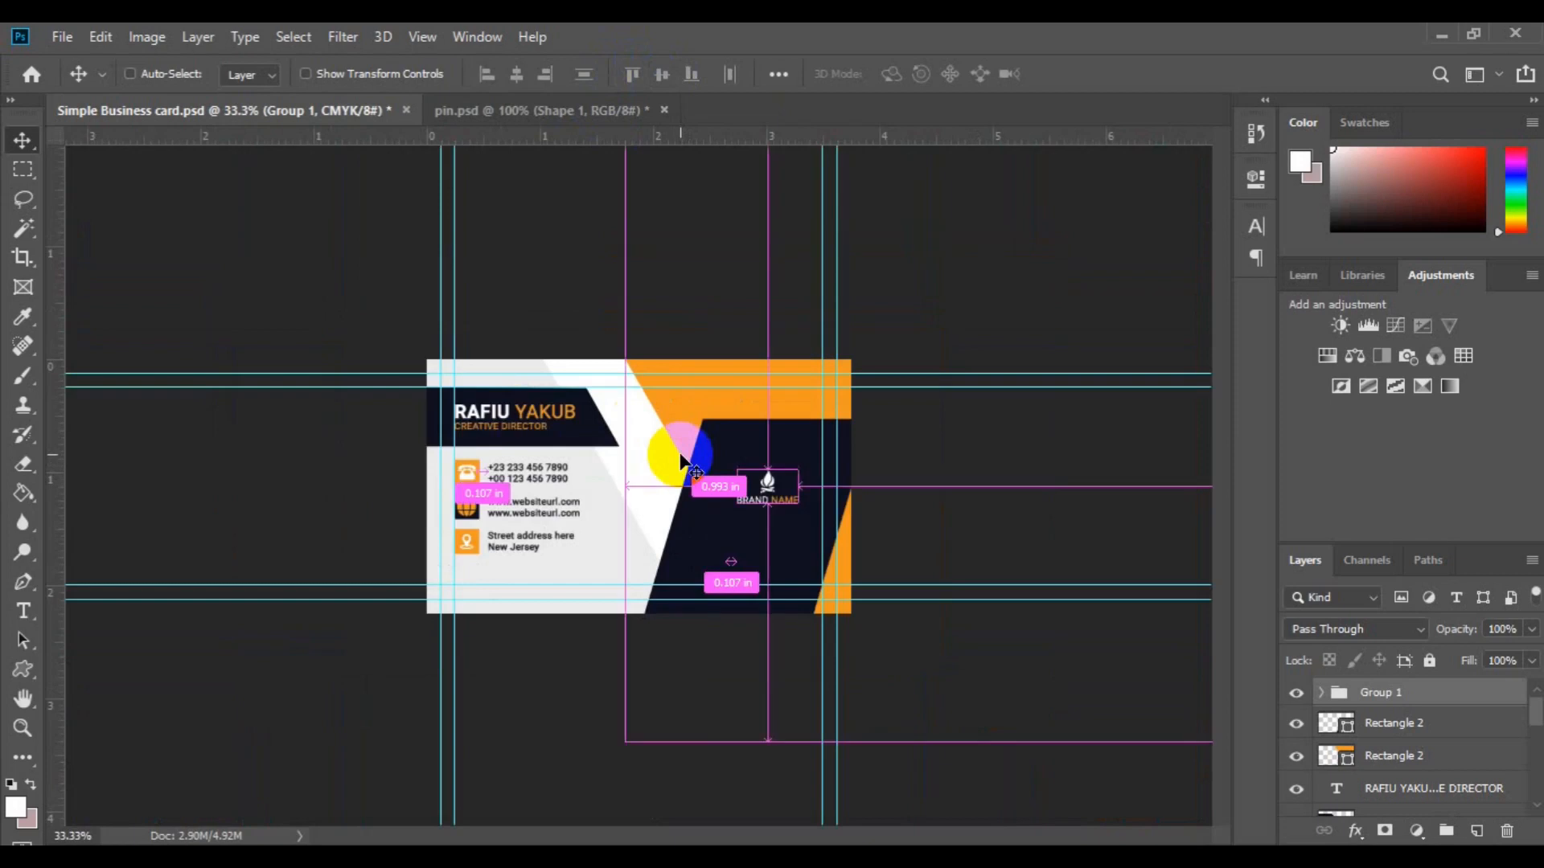
pyautogui.moveTo(1534, 711); pyautogui.dragTo(1534, 732)
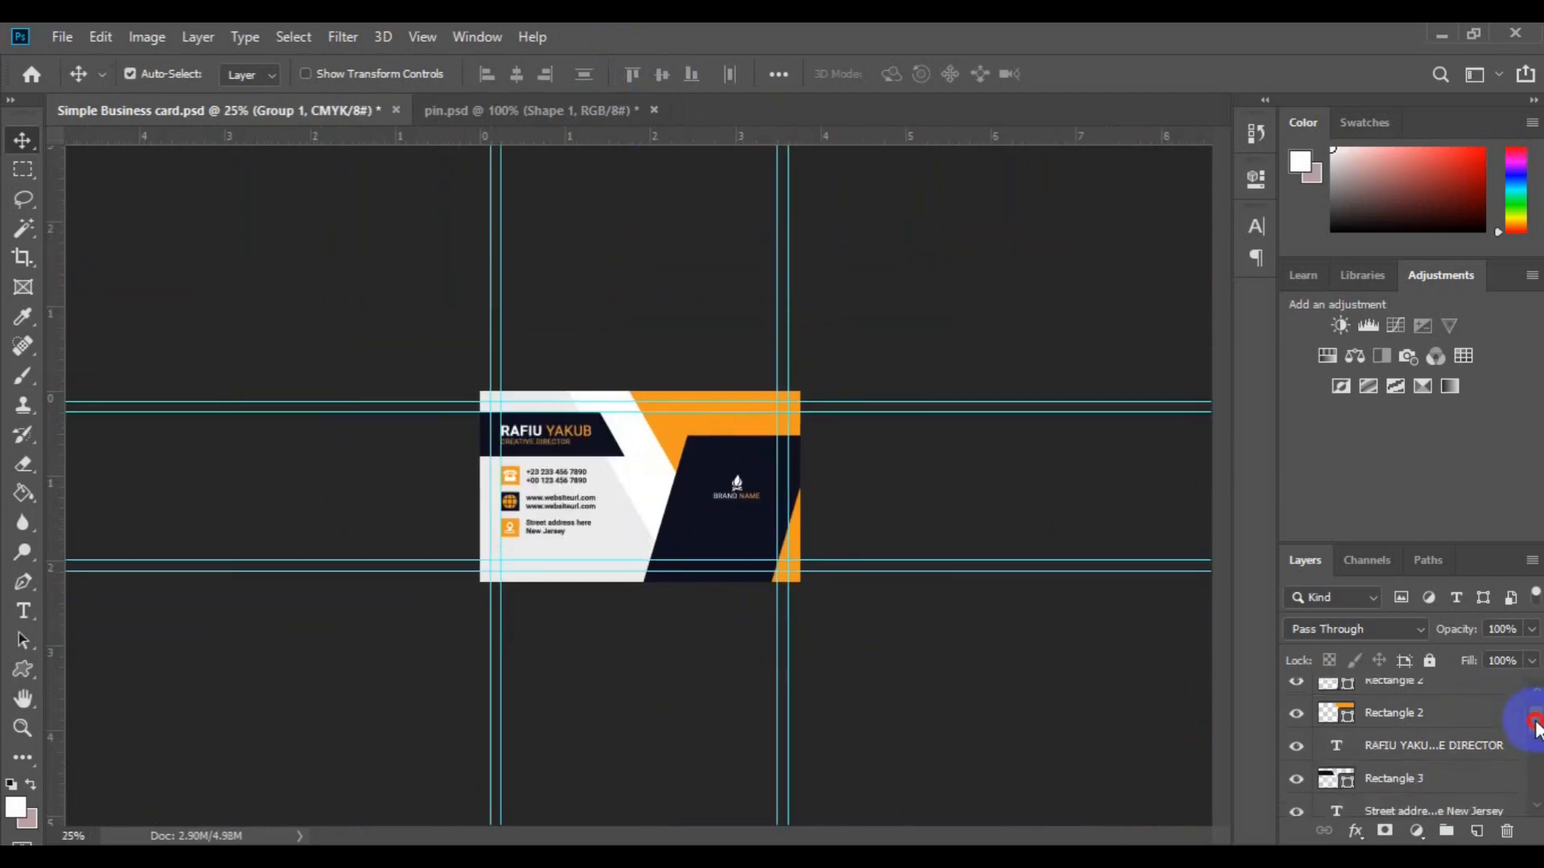
pyautogui.click(1322, 778)
pyautogui.click(1391, 748)
pyautogui.scroll(-3, 1519, 723)
pyautogui.keyDown('shift'); pyautogui.click(1457, 765); pyautogui.keyUp('shift')
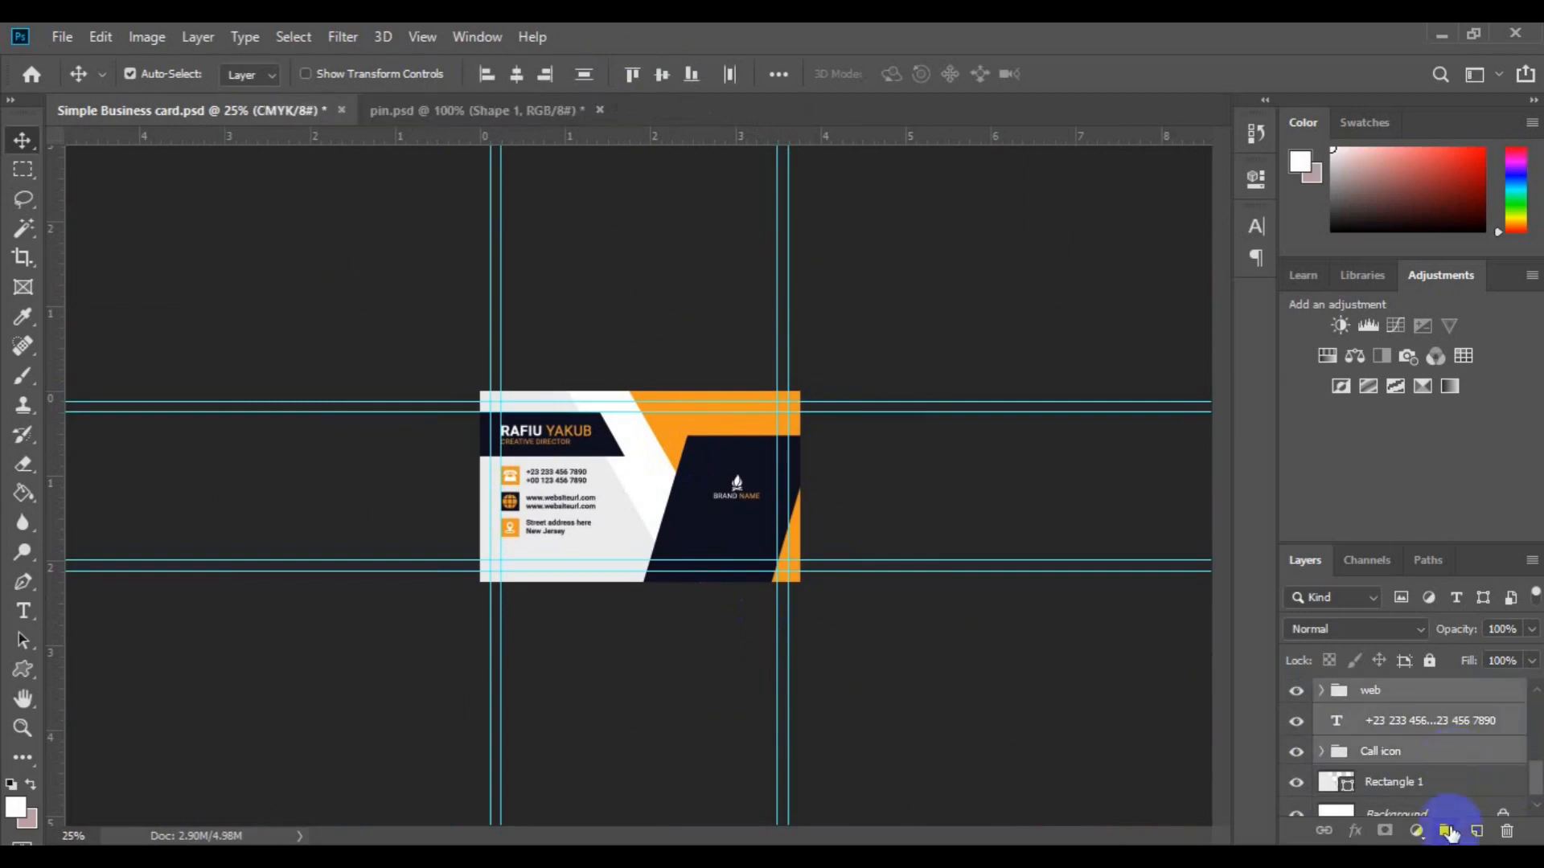
pyautogui.click(1445, 831)
# Step: Move the contact rows group slightly lower on the card's left side
pyautogui.scroll(2, 1511, 732)
pyautogui.click(1479, 743)
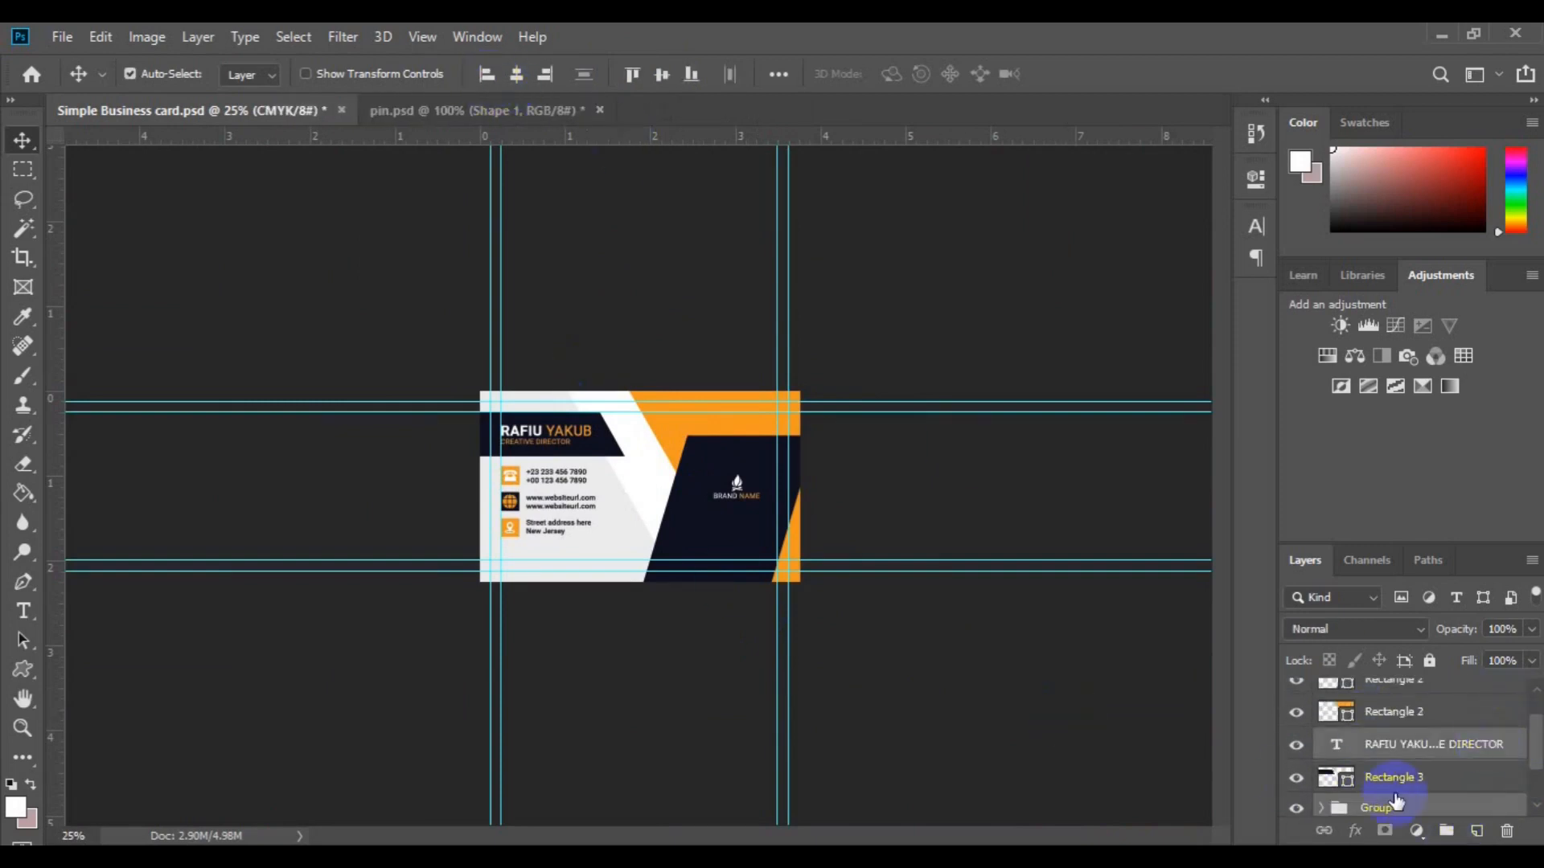
pyautogui.click(1387, 777)
pyautogui.scroll(-2, 1397, 756)
pyautogui.click(1397, 751)
pyautogui.hotkey('ctrl', 't')
pyautogui.moveTo(561, 515); pyautogui.dragTo(561, 523)
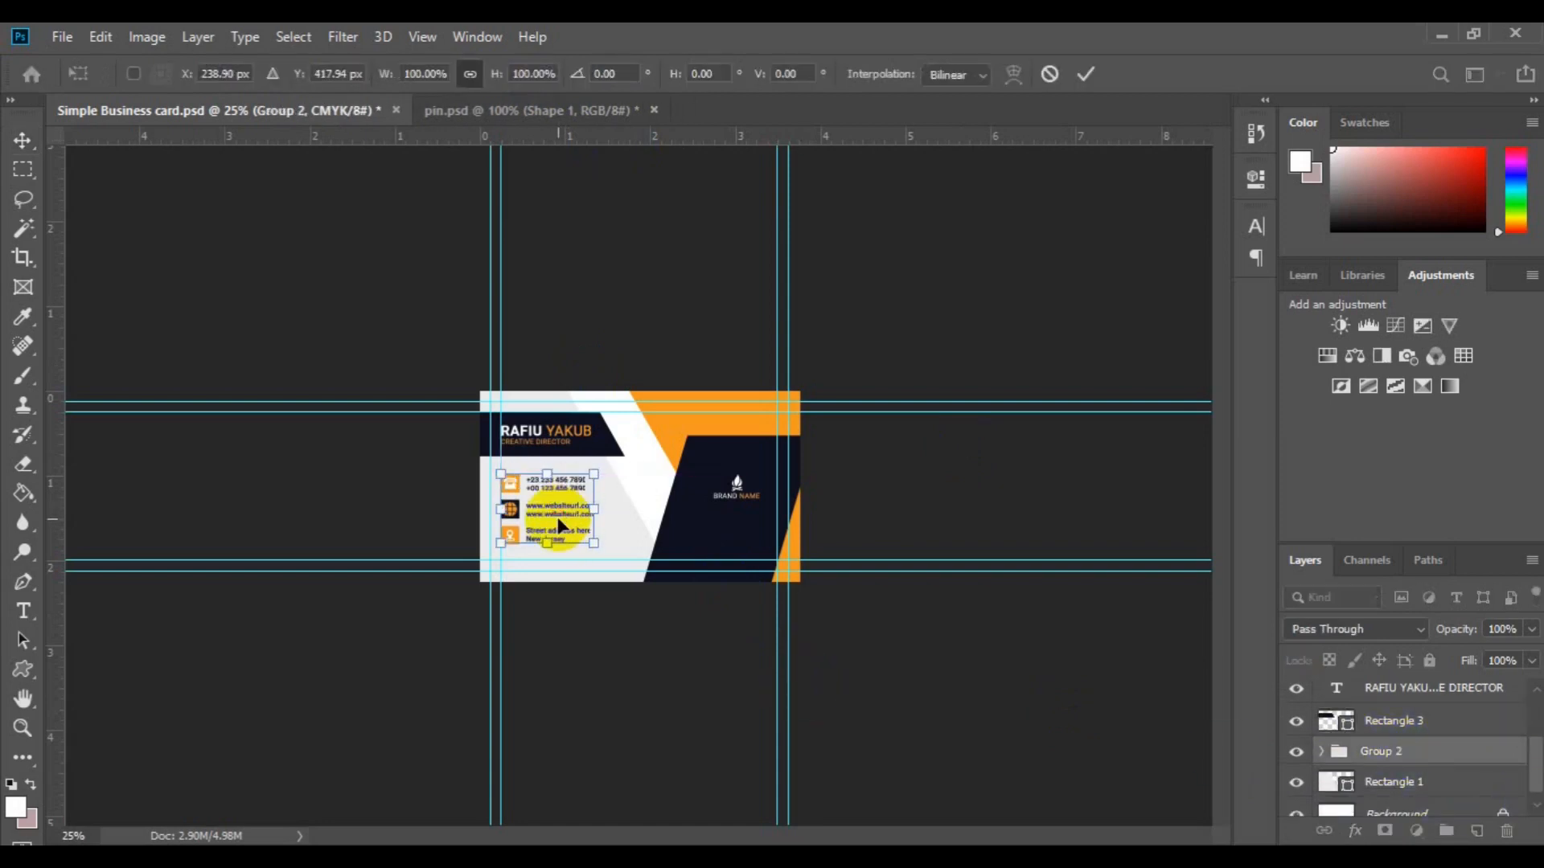
pyautogui.press('Return')
pyautogui.keyDown('ctrl'); pyautogui.click(1436, 701); pyautogui.keyUp('ctrl')
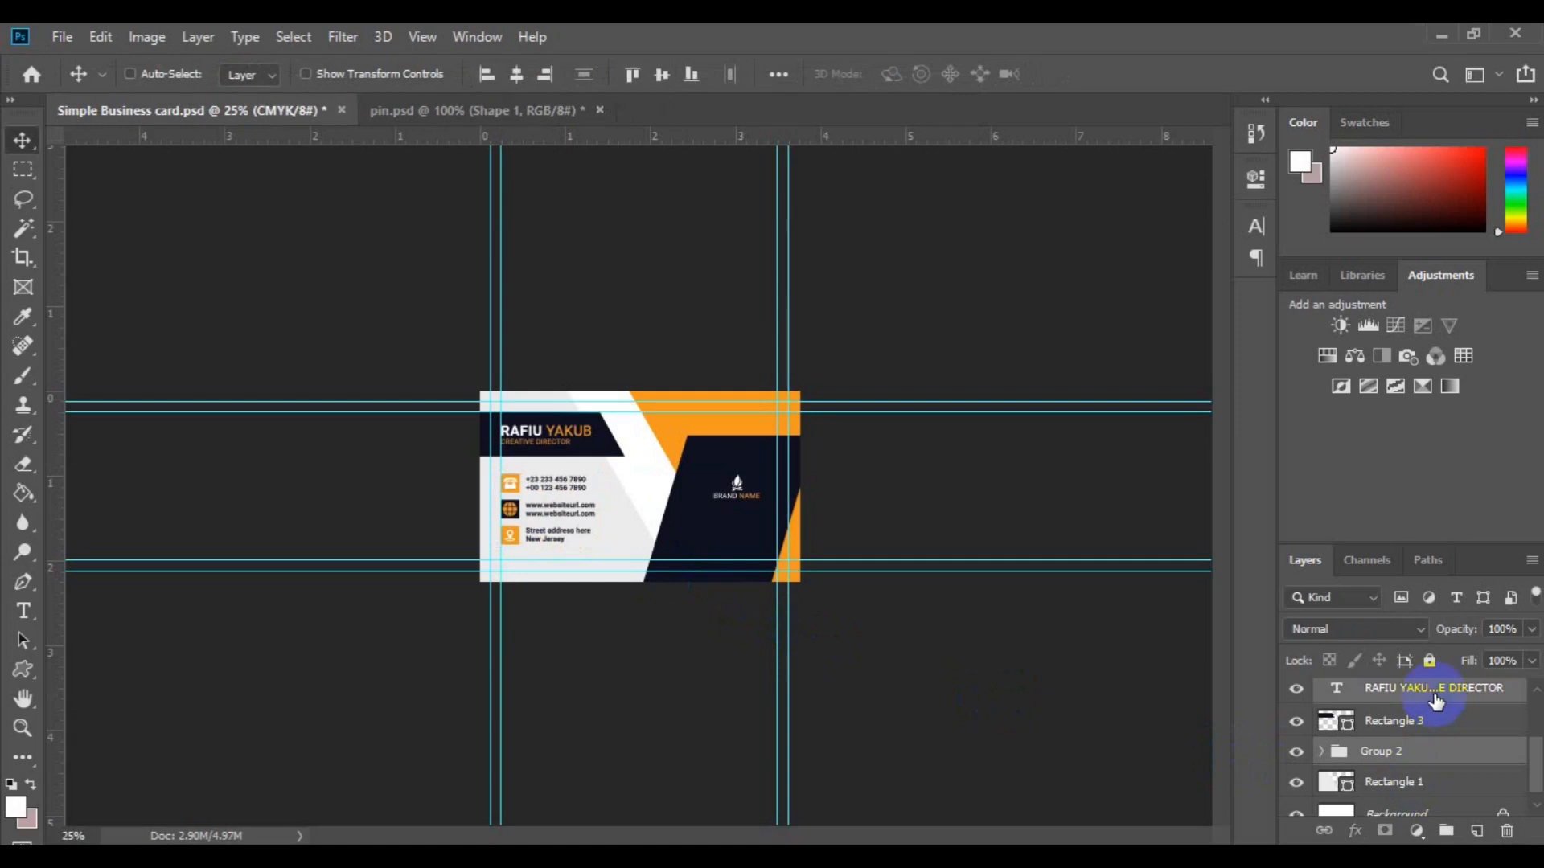
pyautogui.hotkey('ctrl', '+')
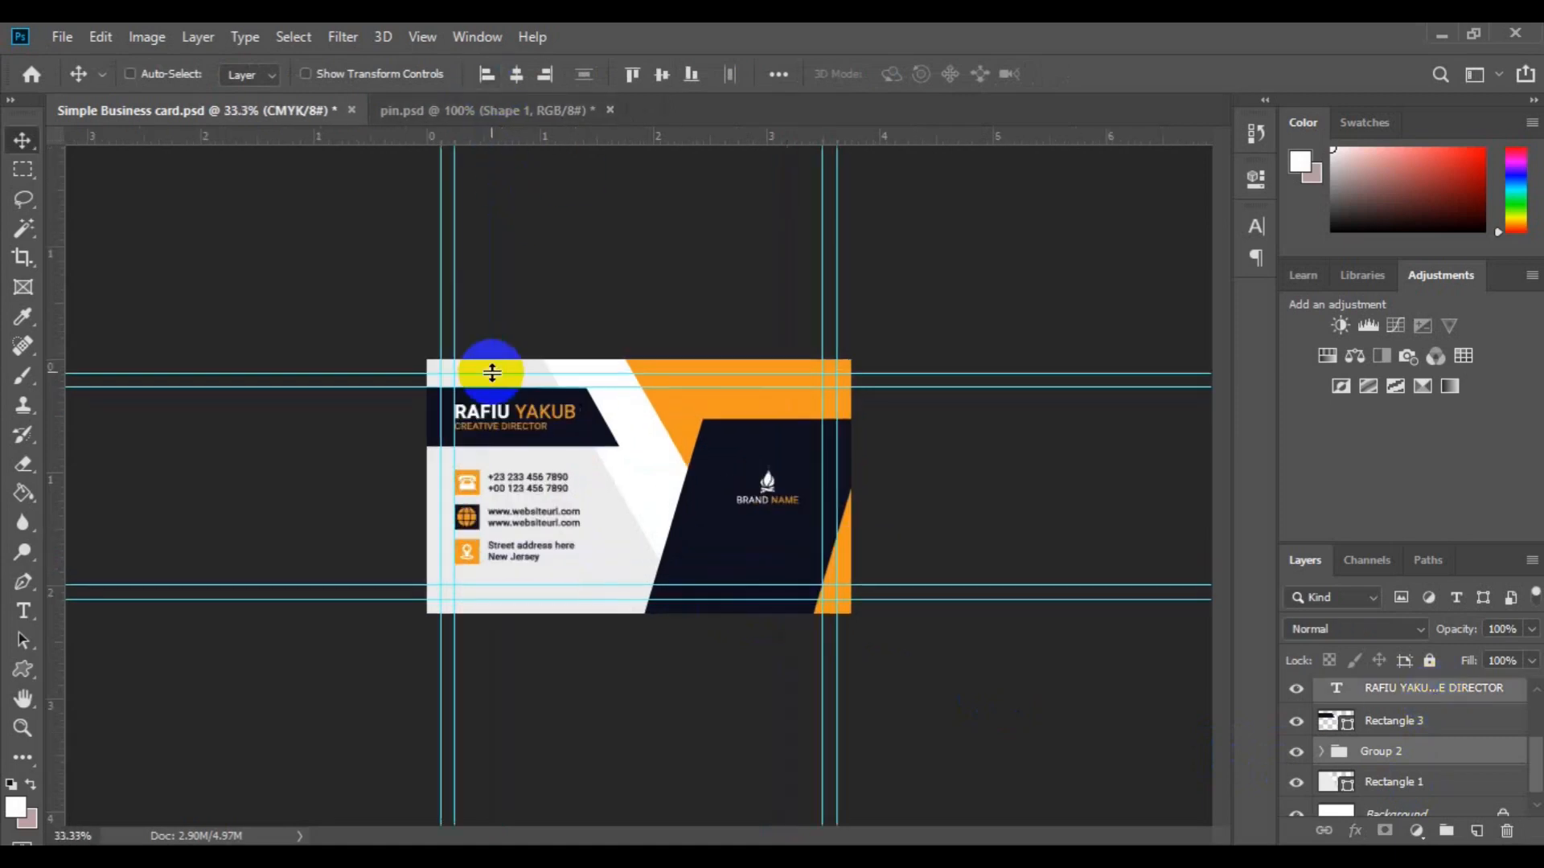